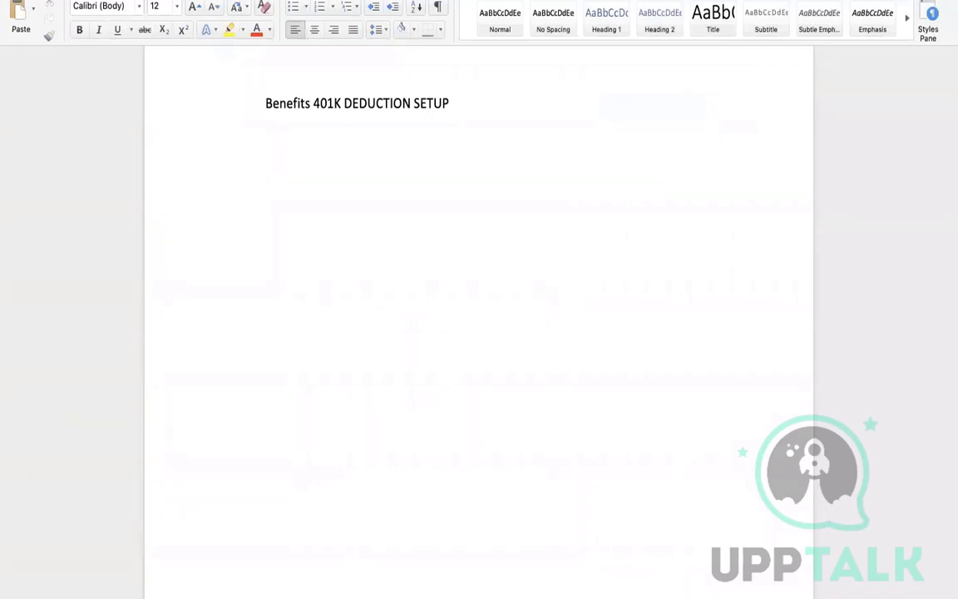
Step: Add the line "Retirement Savings plan" below the 401K deduction setup heading, and switch to Workday
text(Retirement Savin)
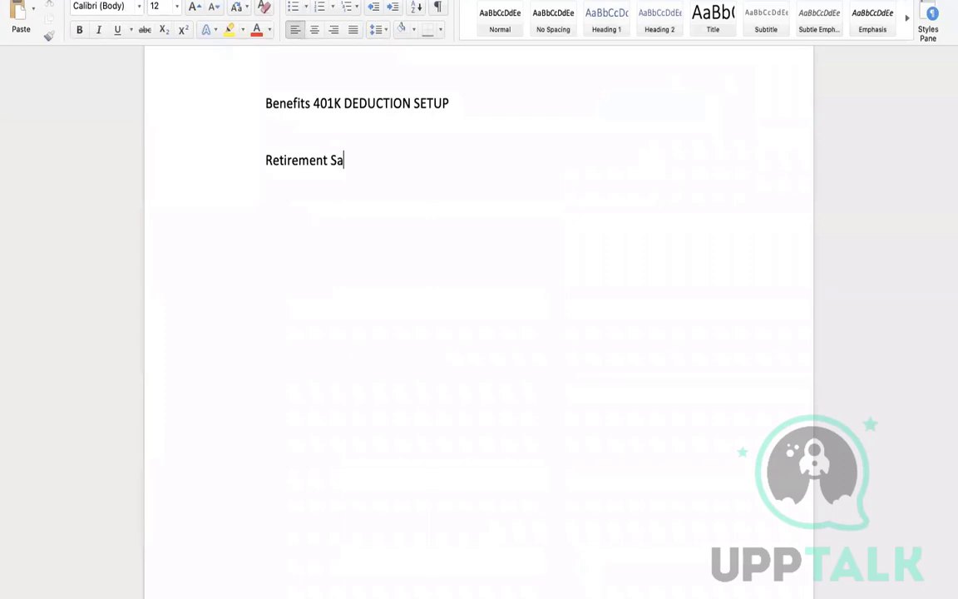
text(gs plan)
key(ctrl+Left)
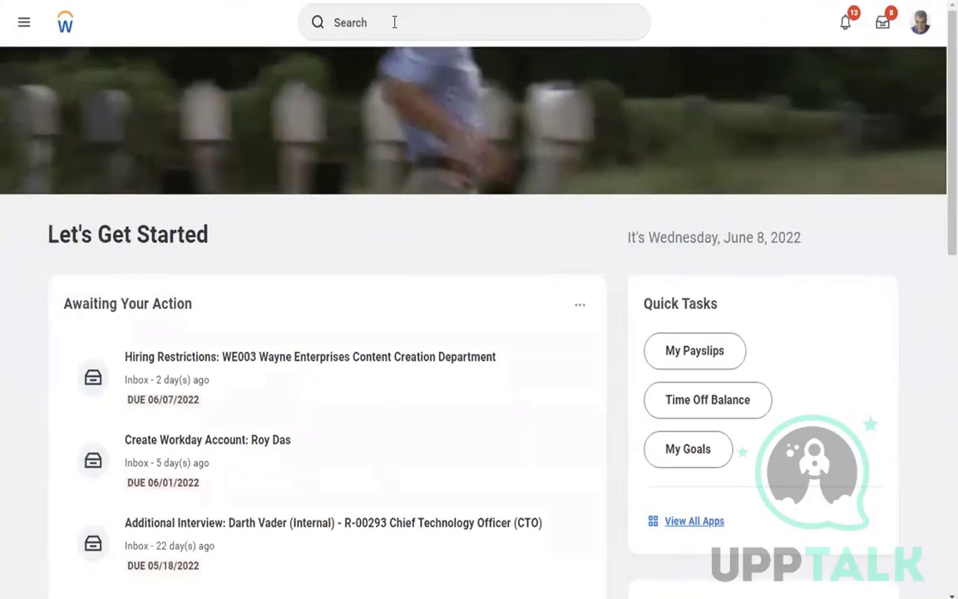
Step: Run the Start Proxy task and act as the intended proxy worker by entering that worker's name
click(395, 23)
text(start pro)
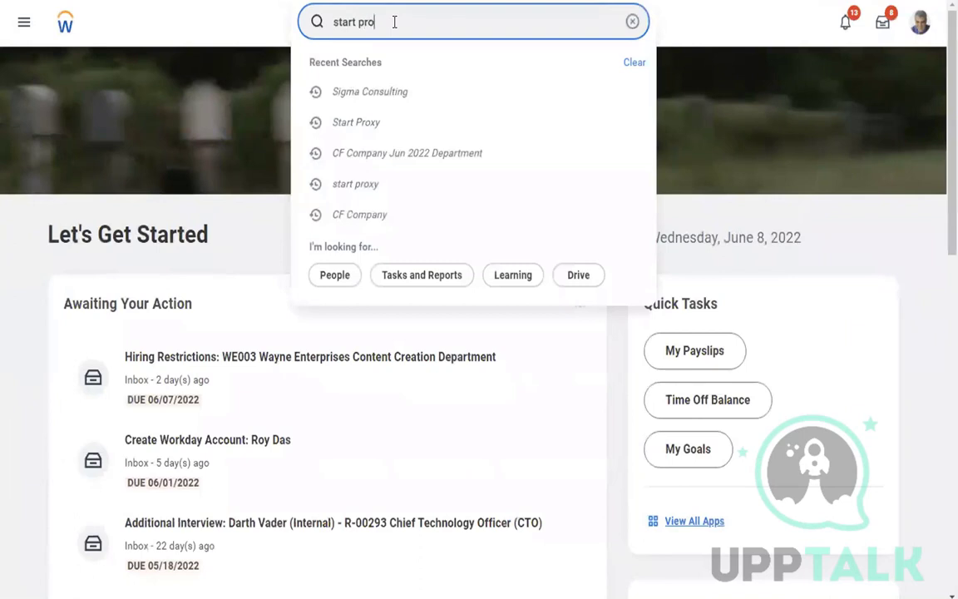
text(xy)
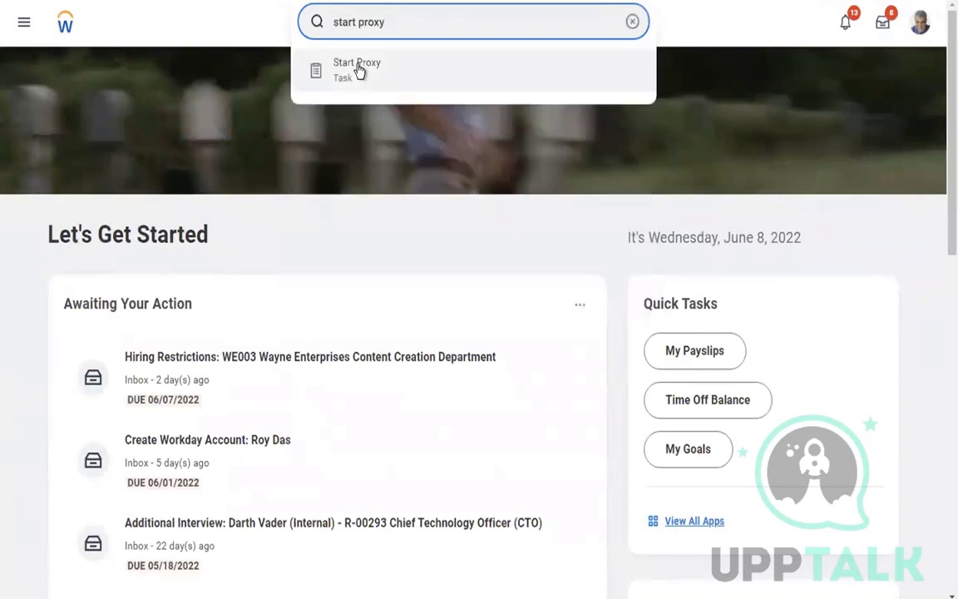
click(360, 72)
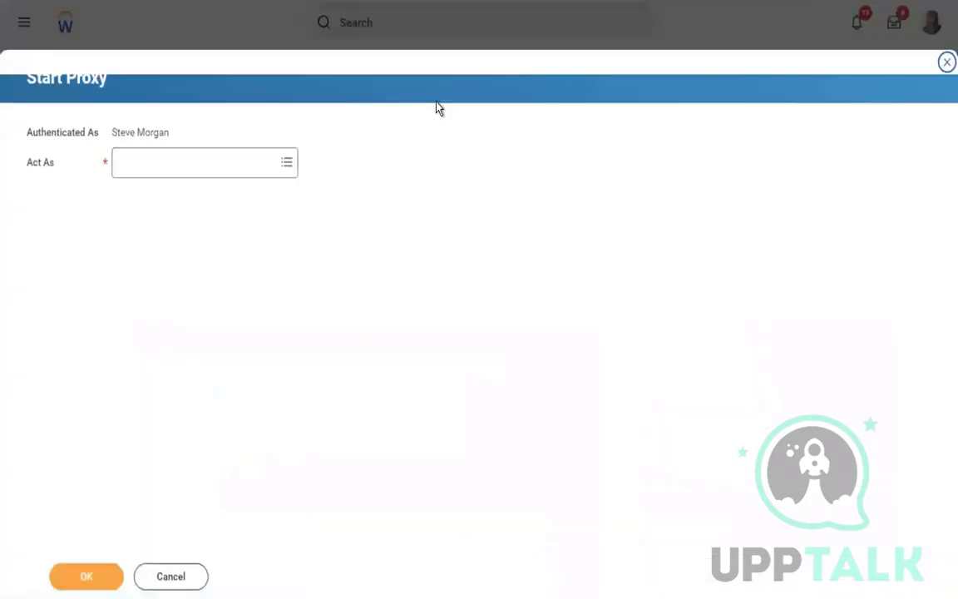
click(183, 169)
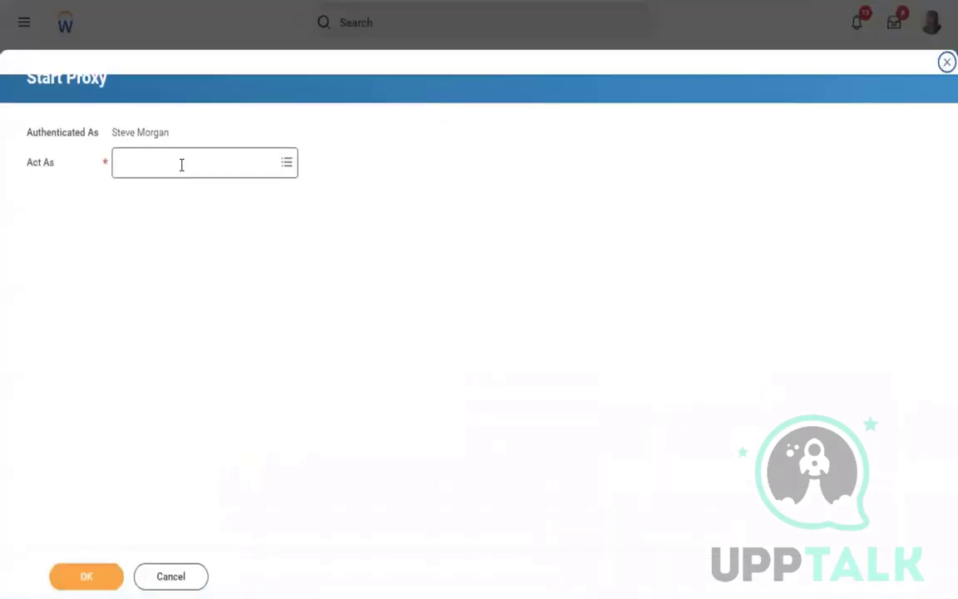
text(logan mc)
key(Return)
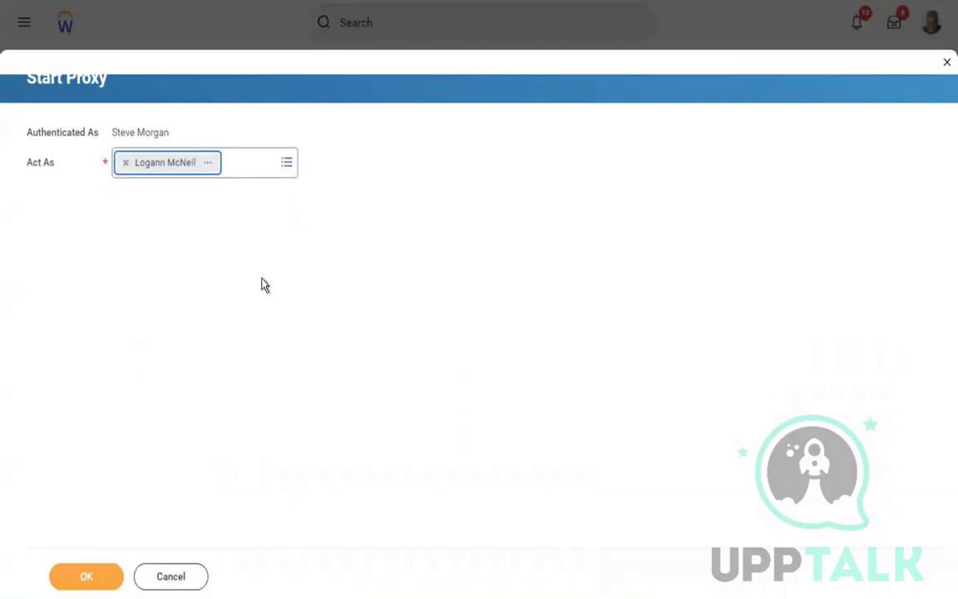
click(81, 577)
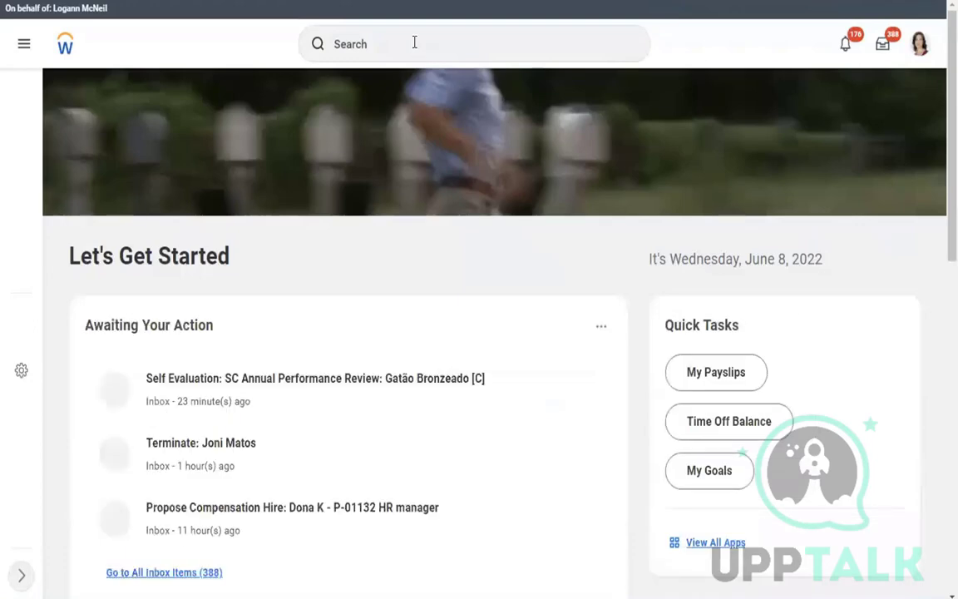
Step: Search for the employee by name and open the profile of the General Counsel who is on leave
click(414, 43)
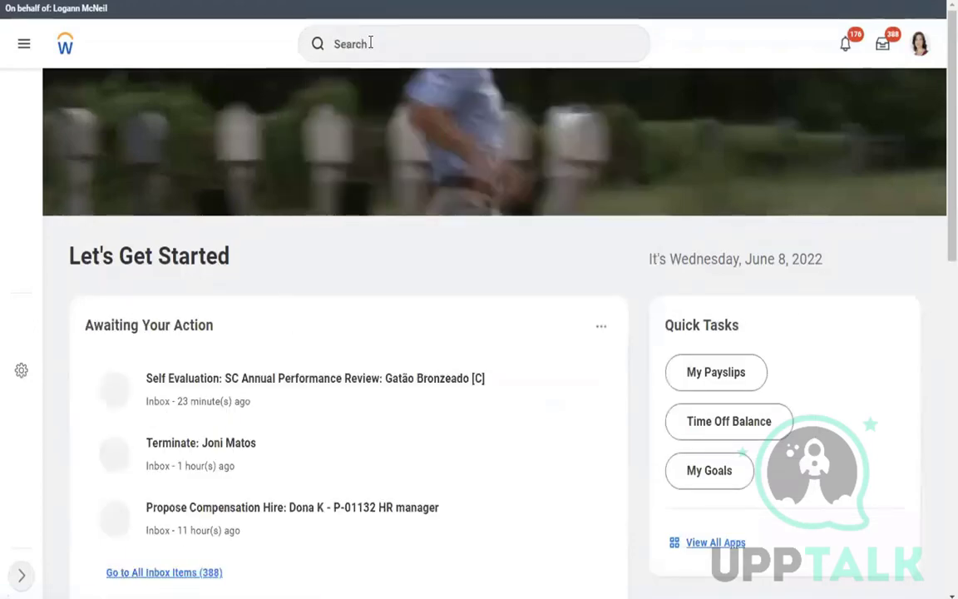
click(370, 42)
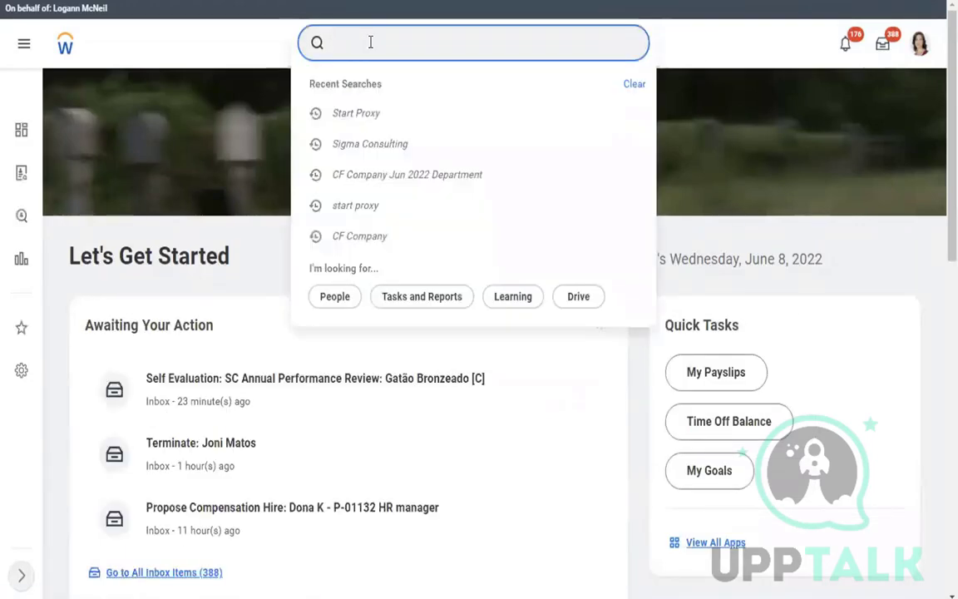
text(john chen)
key(Return)
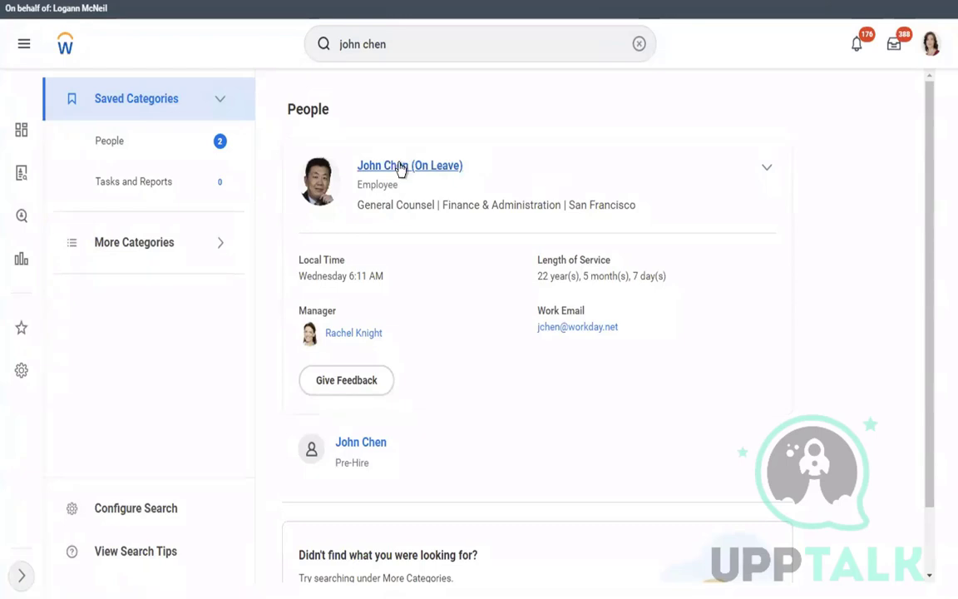
click(401, 167)
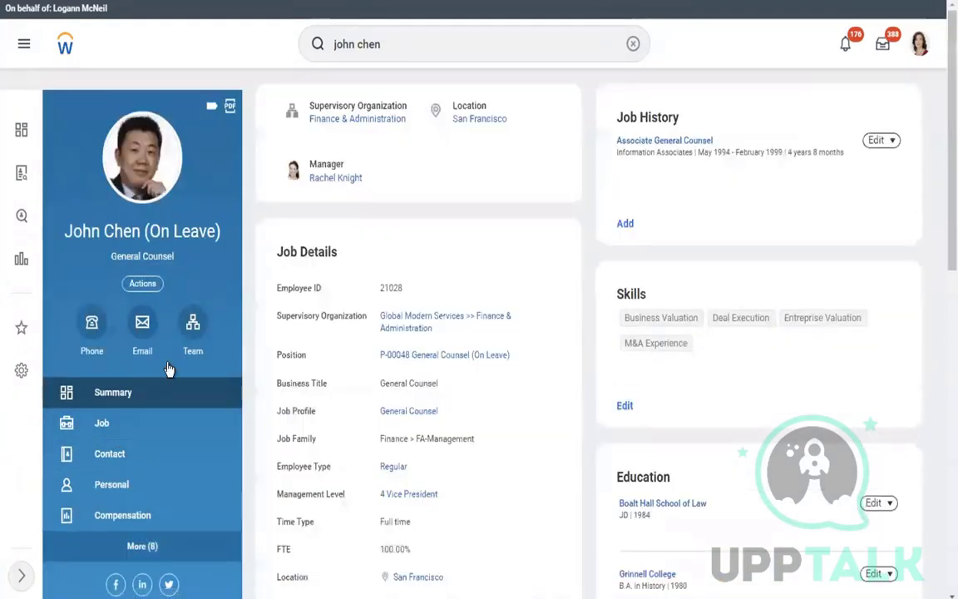
Step: Show the employee's benefits and highlight the coverage percentage of the 401(k) - Charles Schwab plan
click(137, 546)
click(116, 529)
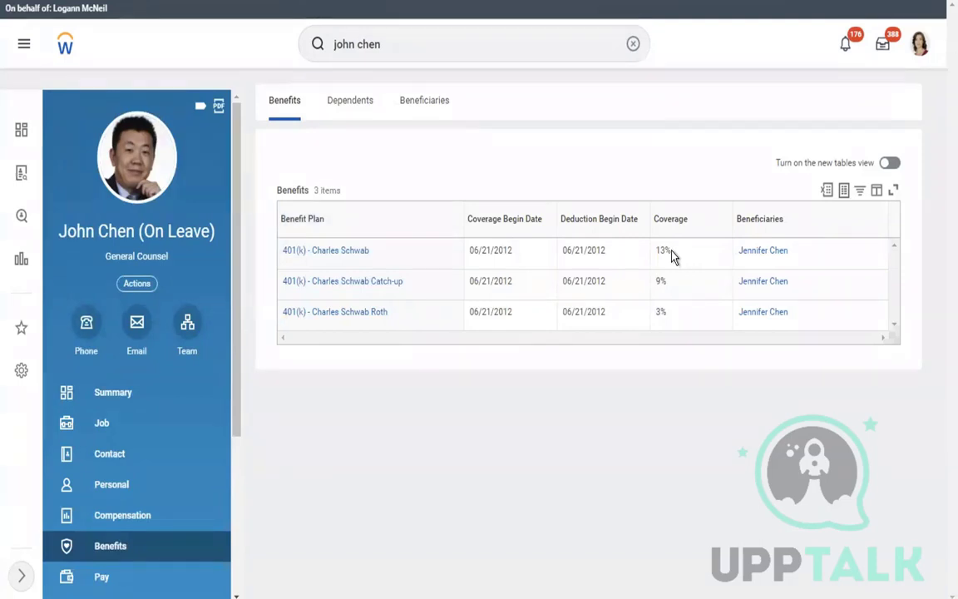
drag(671, 250, 660, 249)
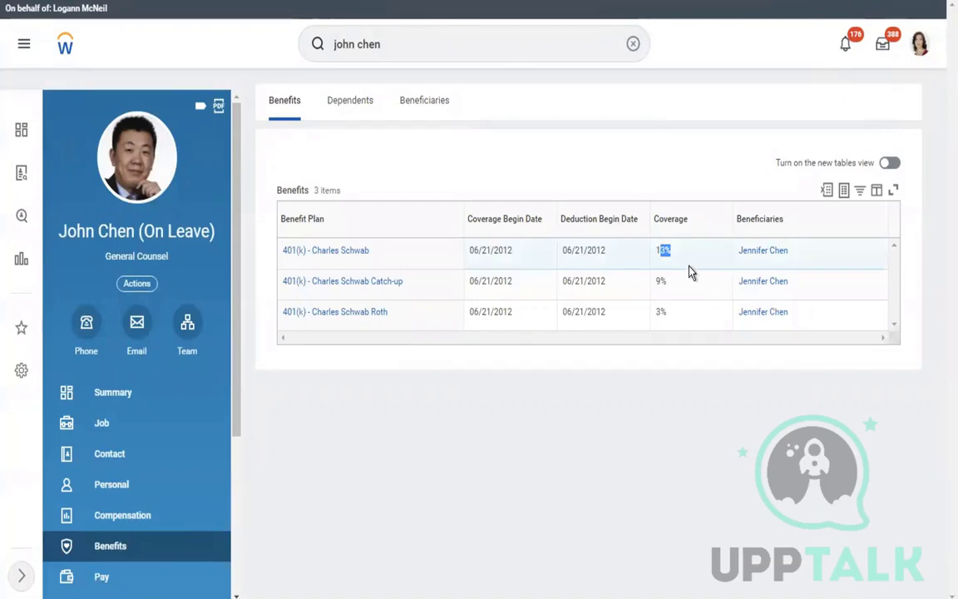
Step: Switch to the Word document and add the deduction calculation "5000 *13/100=650" below the existing text
key(ctrl+Left)
key(ctrl+Right)
key(ctrl+Right)
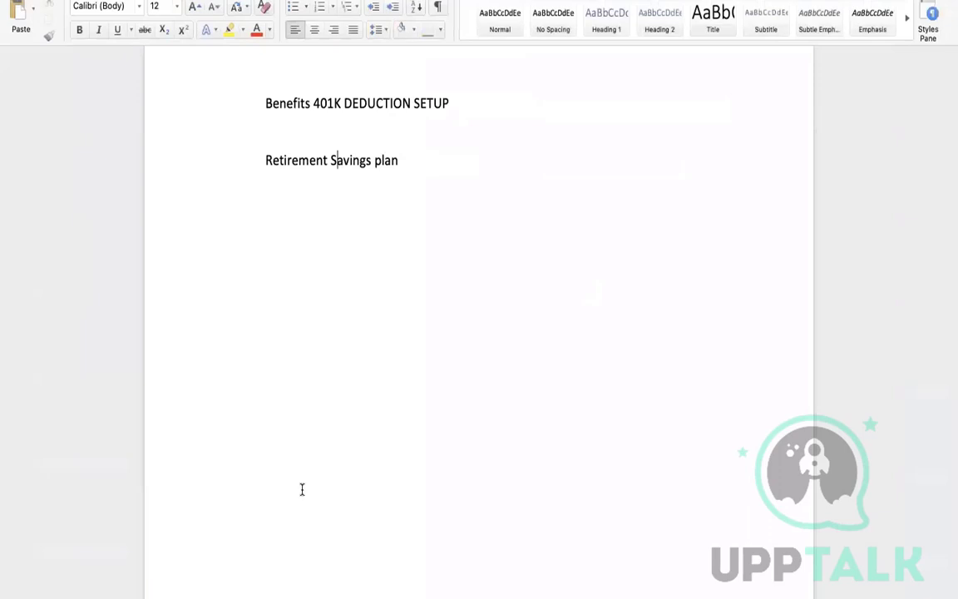
click(302, 489)
text(5000 *13/100)
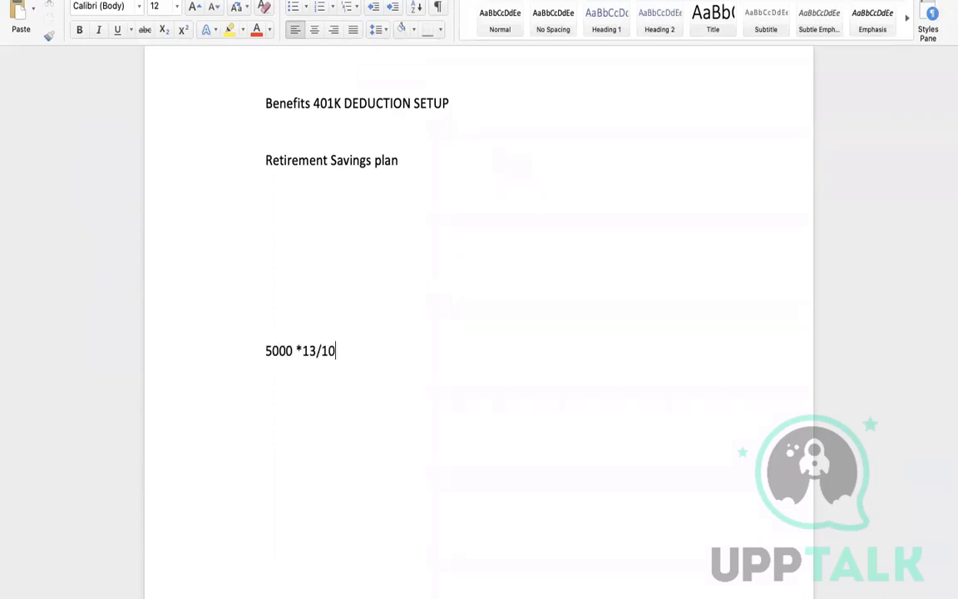
text(=650)
key(Return)
Step: Compare the percentage and result in the Word calculation with the employee's 401(k) coverage in Workday
drag(304, 349, 320, 347)
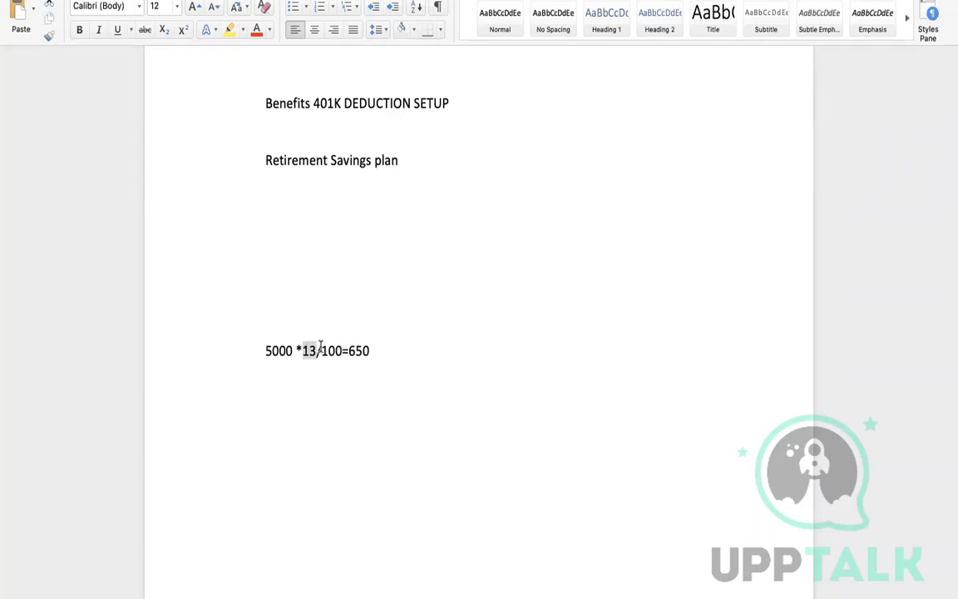
key(ctrl+Left)
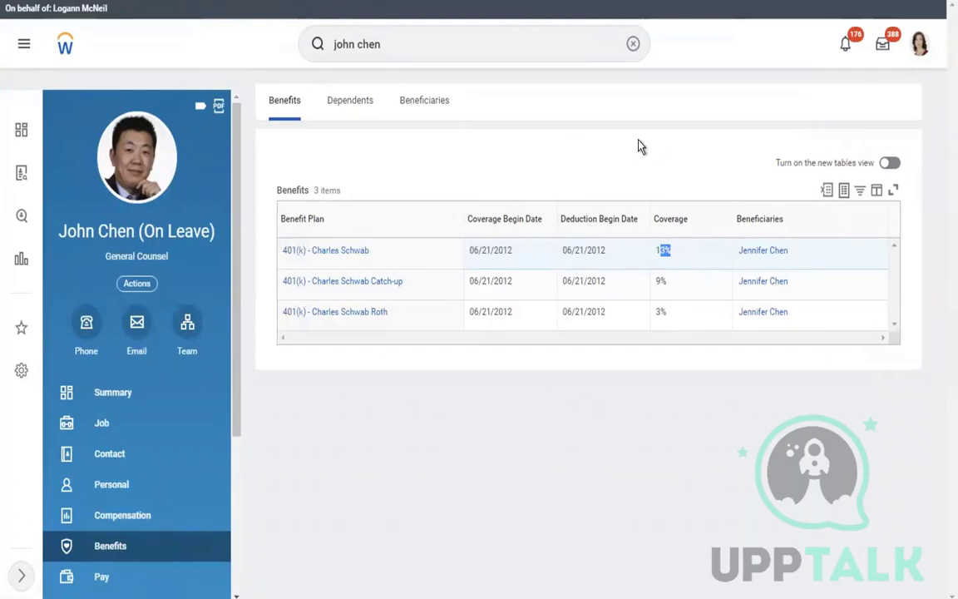
key(ctrl+Right)
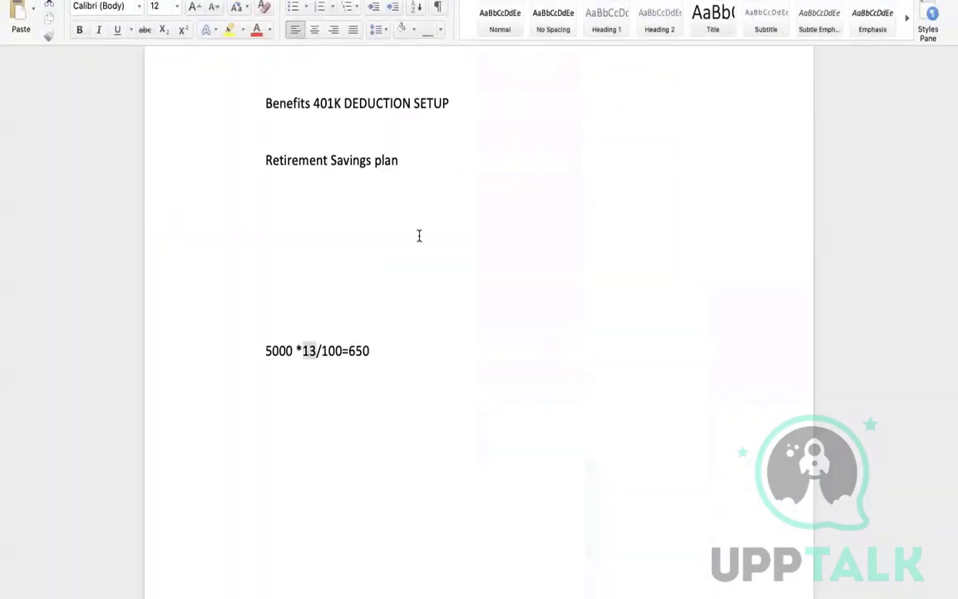
drag(380, 352, 349, 353)
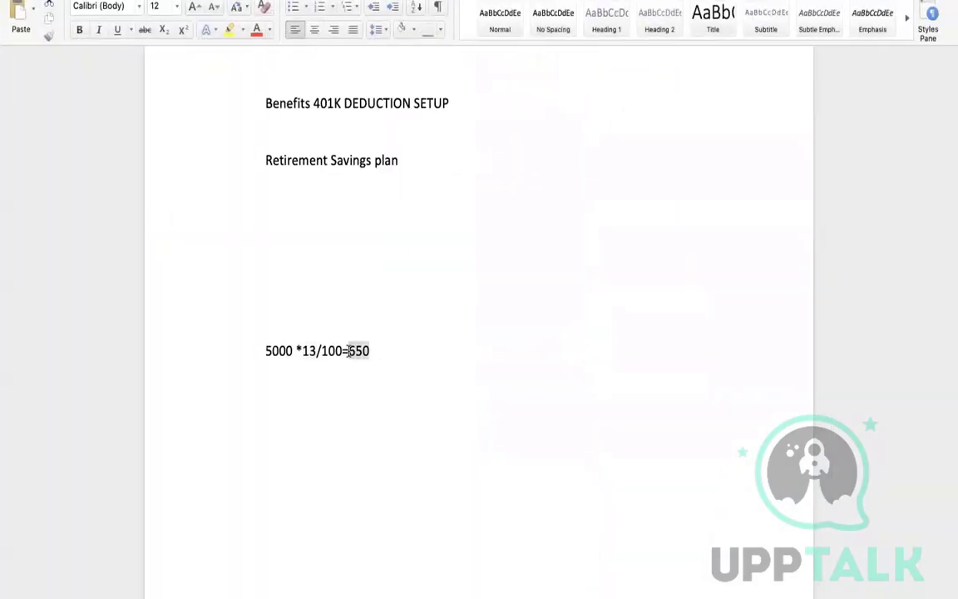
key(ctrl+Left)
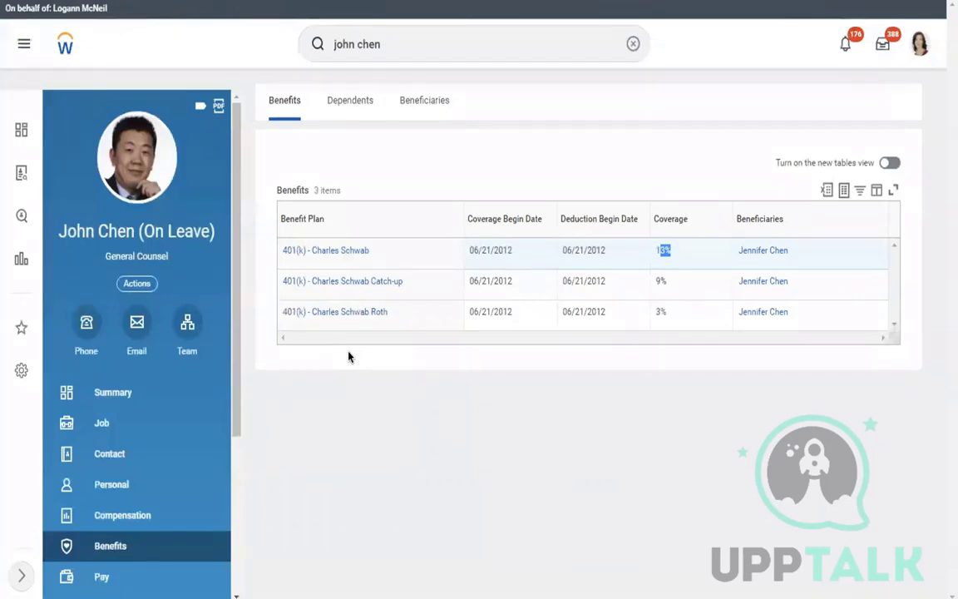
click(385, 470)
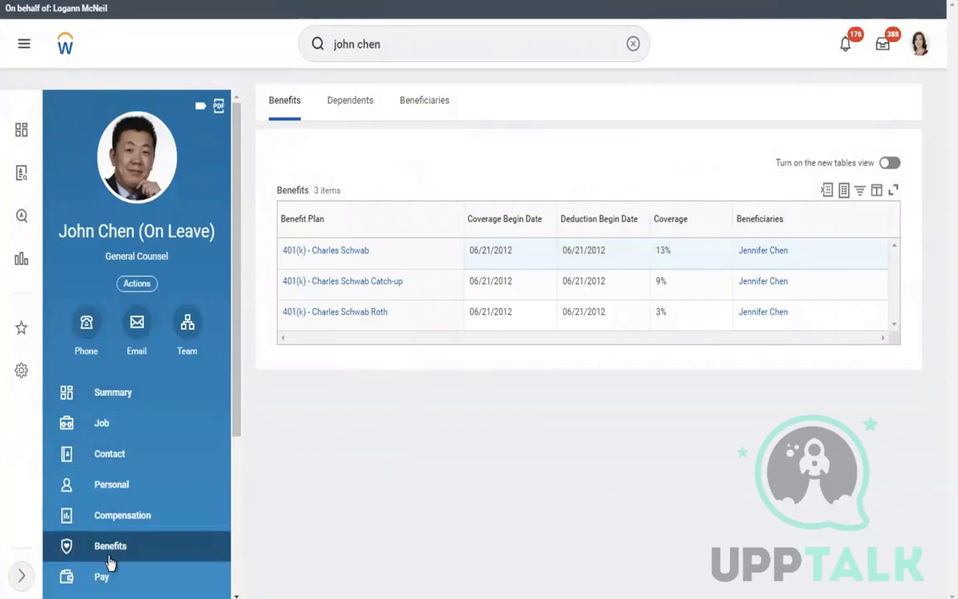
Step: Open the 401(k) - Charles Schwab plan and review its earnings and deductions and employee contribution limits
click(312, 254)
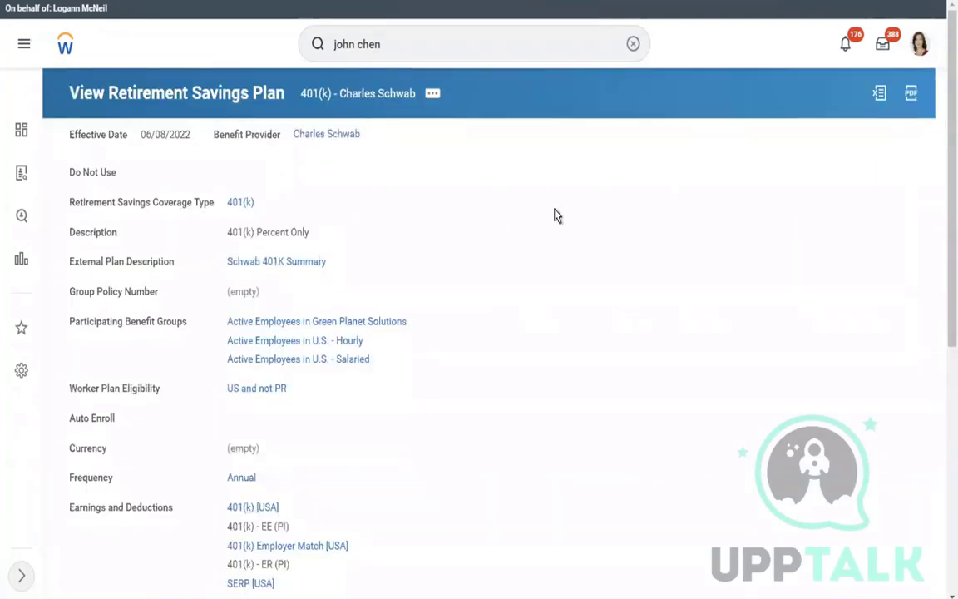
scroll(557, 216, down, 3)
scroll(557, 216, down, 4)
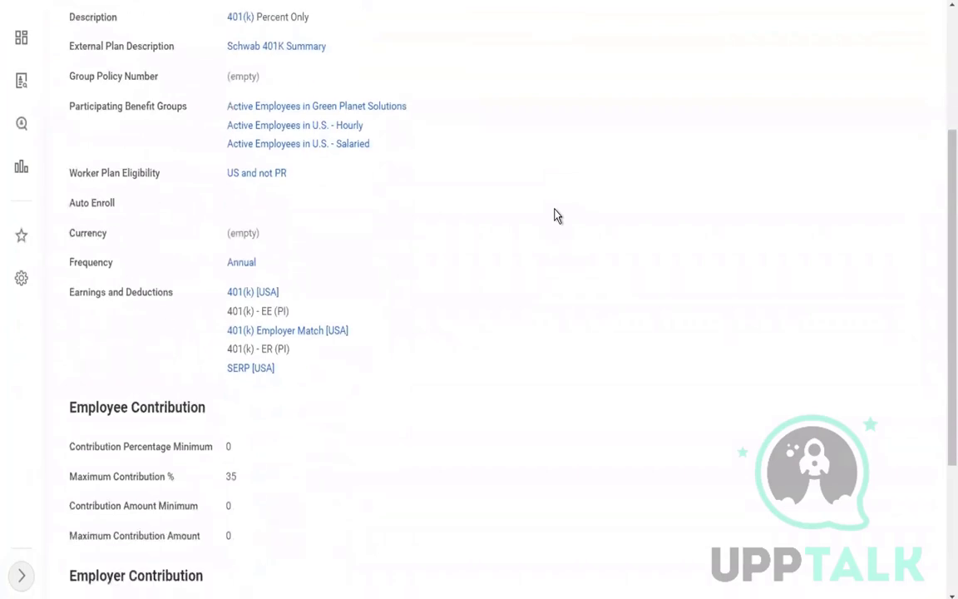
scroll(557, 217, down, 2)
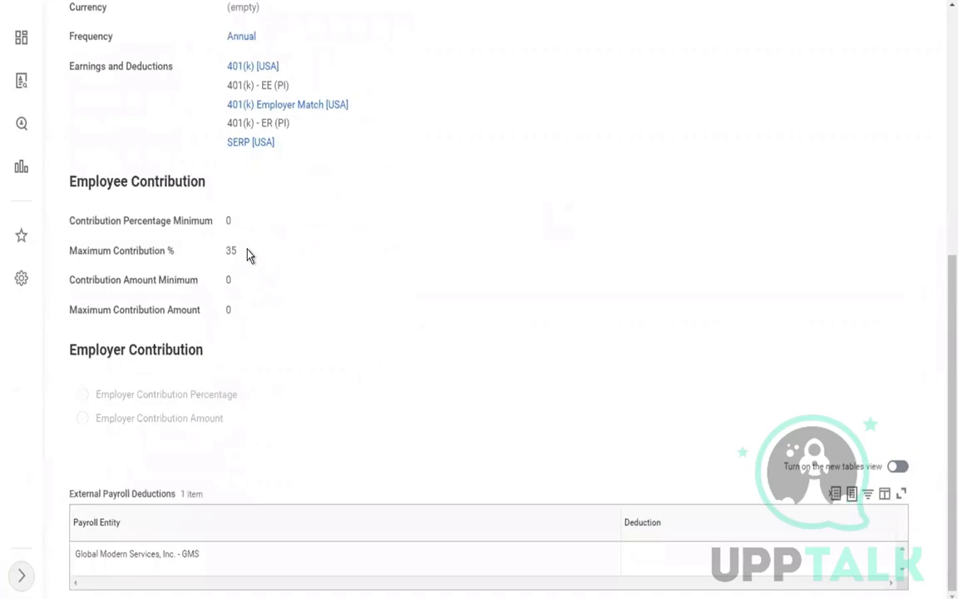
scroll(246, 255, up, 7)
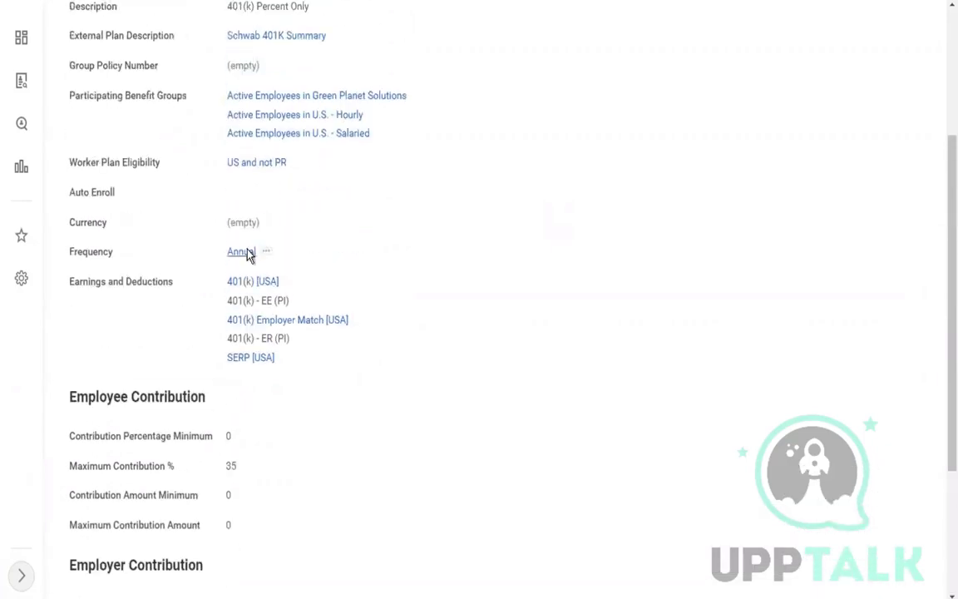
scroll(246, 254, up, 2)
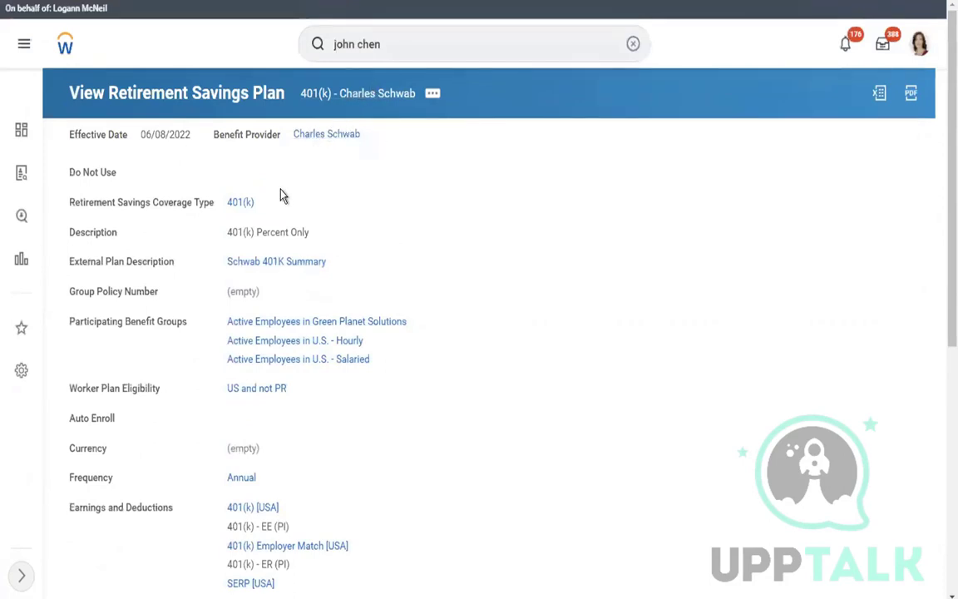
Step: Repeat the employee search and reopen the profile of the General Counsel on leave
click(405, 44)
key(Return)
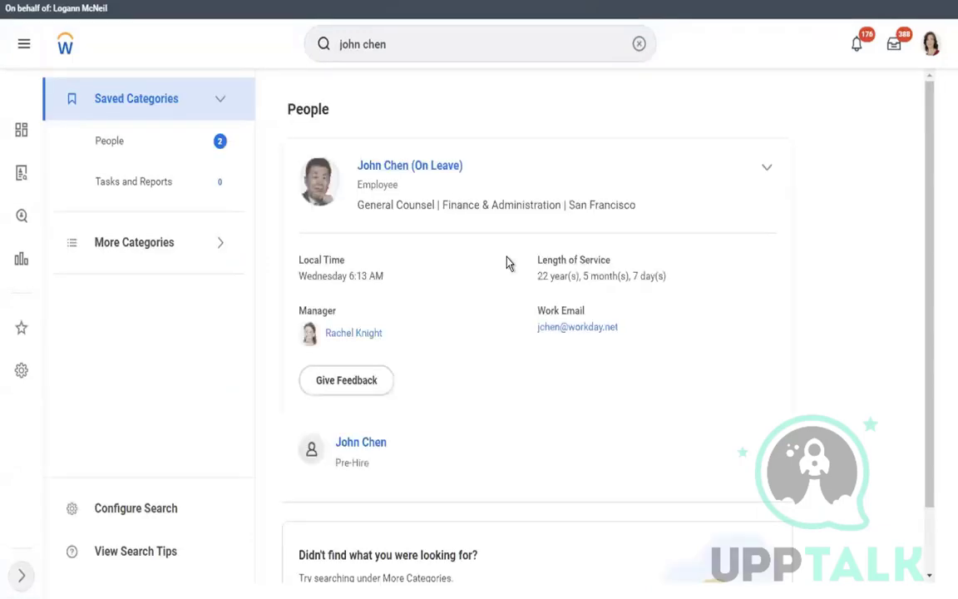
click(391, 164)
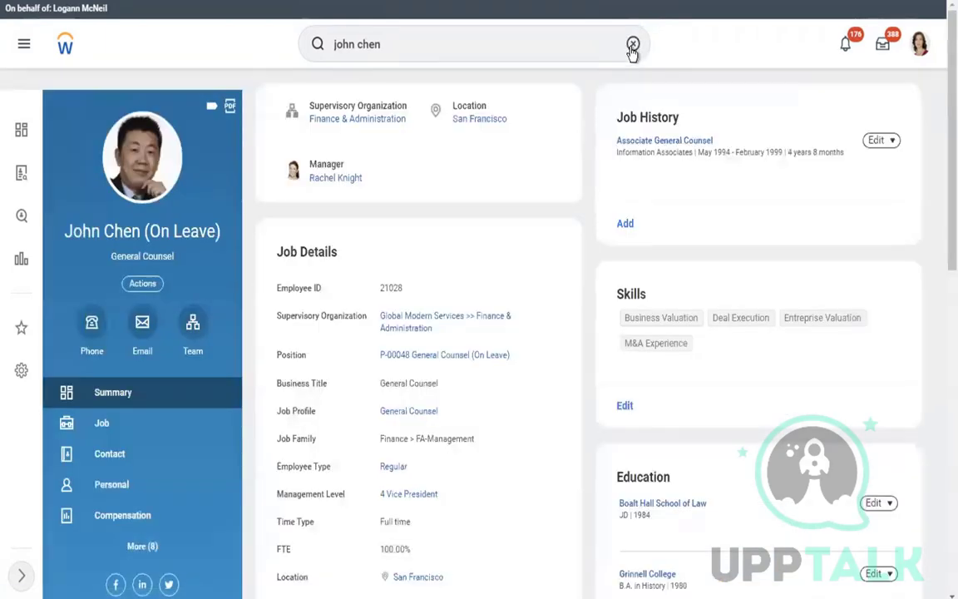
Step: Replace the search text with "create deduc" and open the Create Deduction task
click(632, 44)
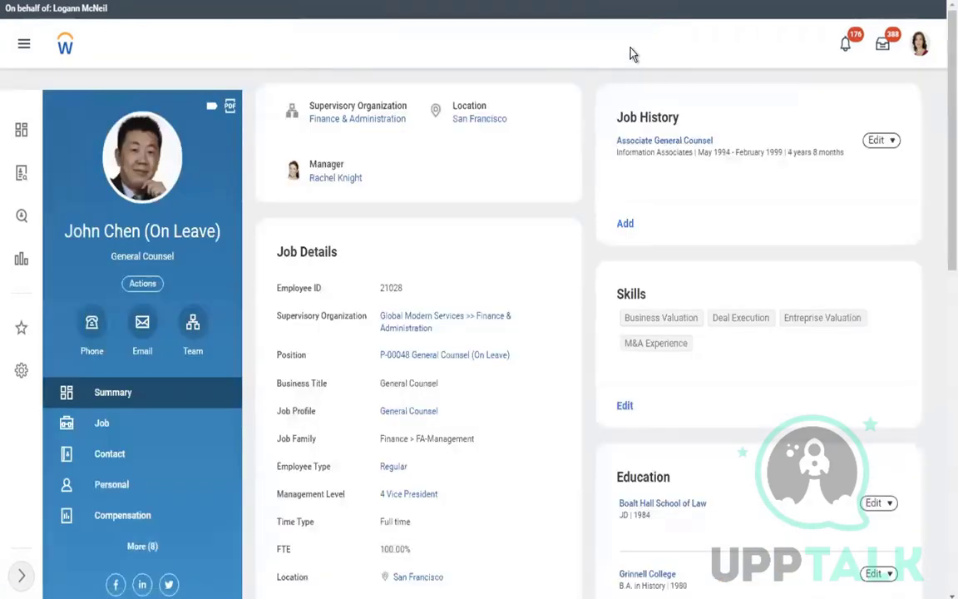
text(create)
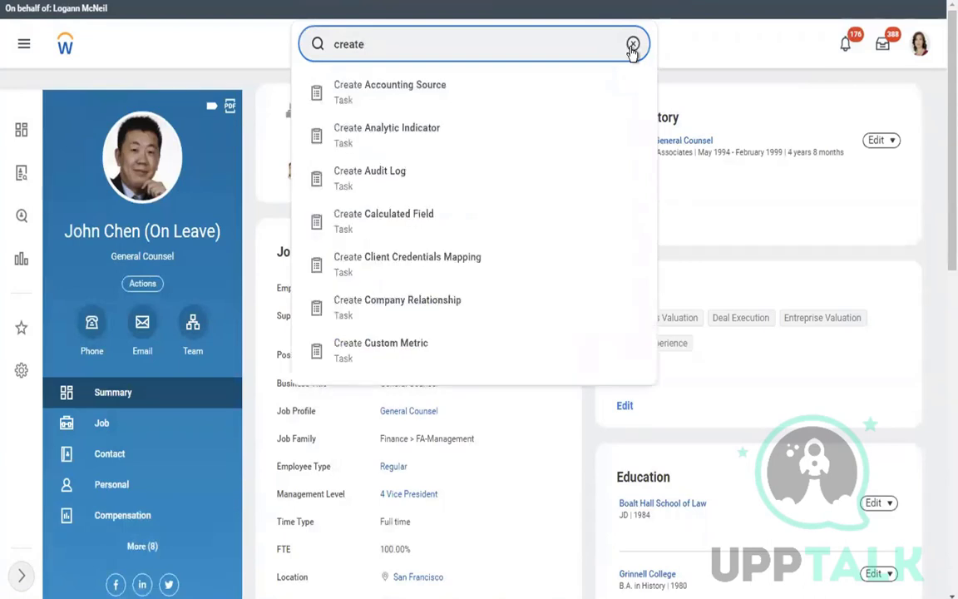
text( de)
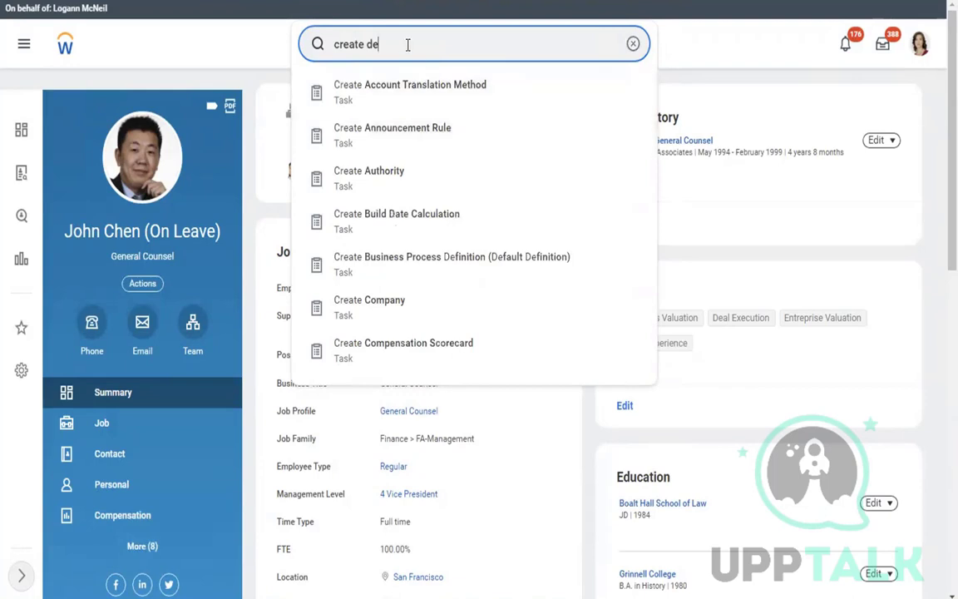
text(duc)
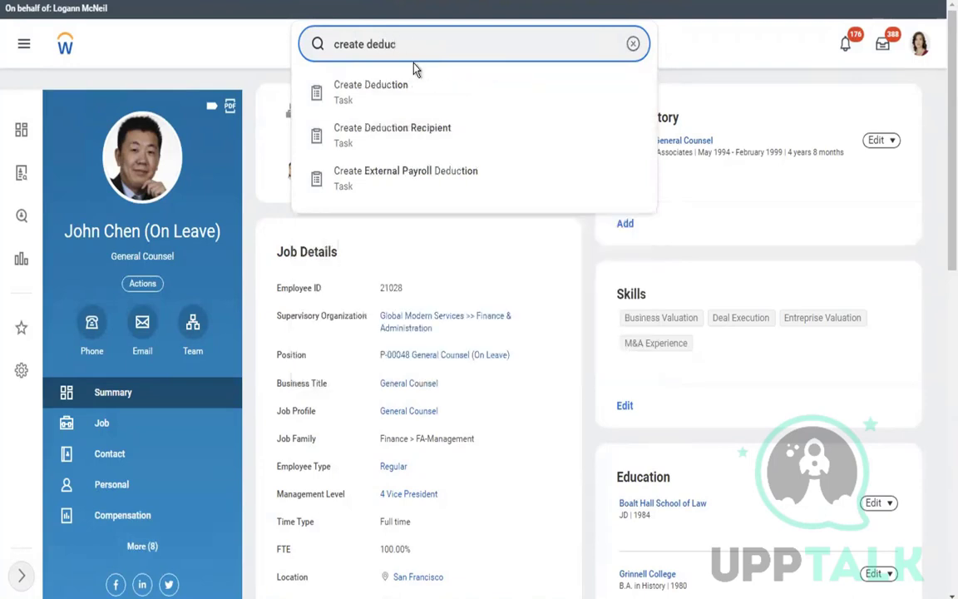
click(393, 88)
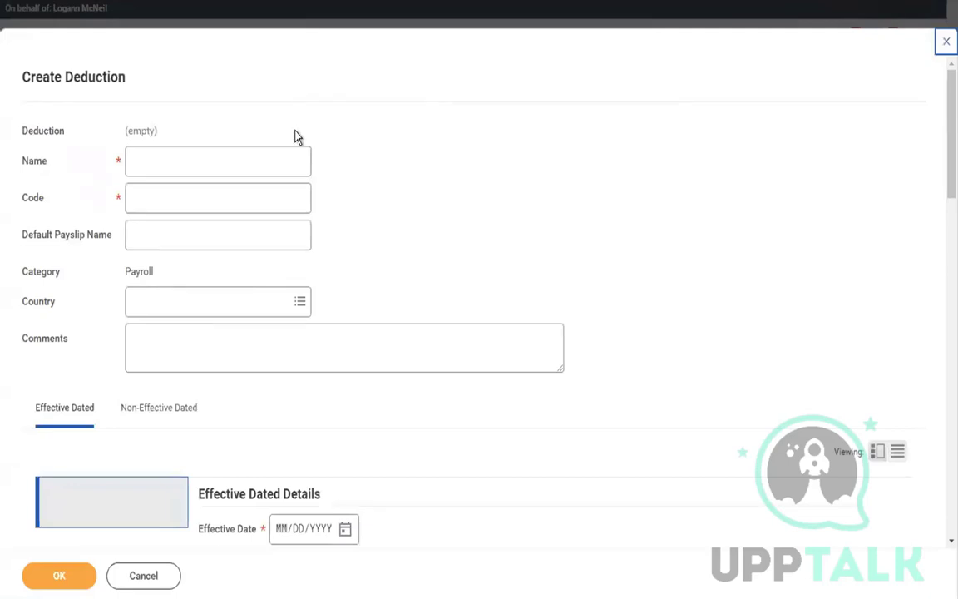
Step: Name the new deduction "DMD - 401K" and give it the code DMD401K
click(207, 167)
text(DMD )
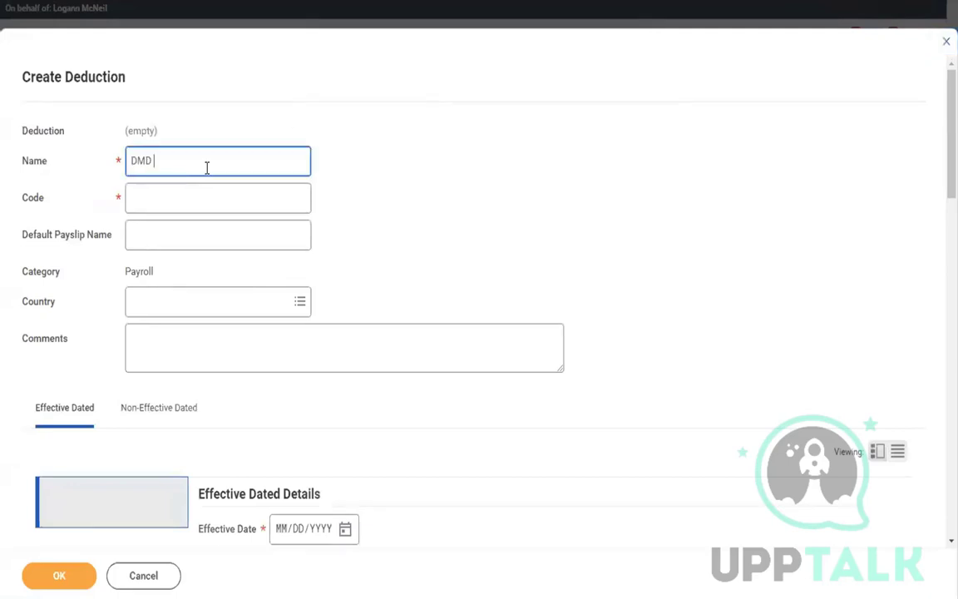
text(- 401K)
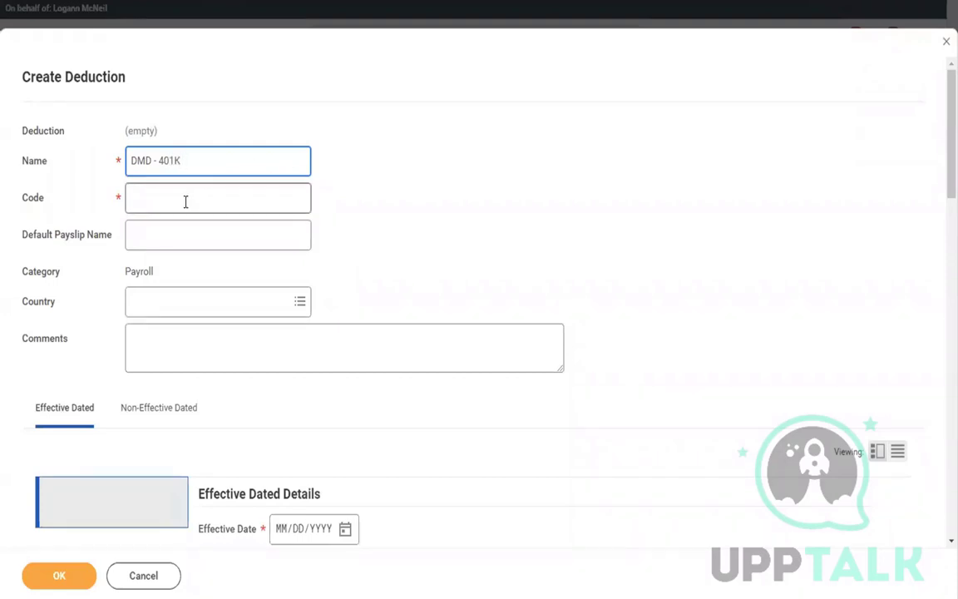
click(186, 201)
text(DMD)
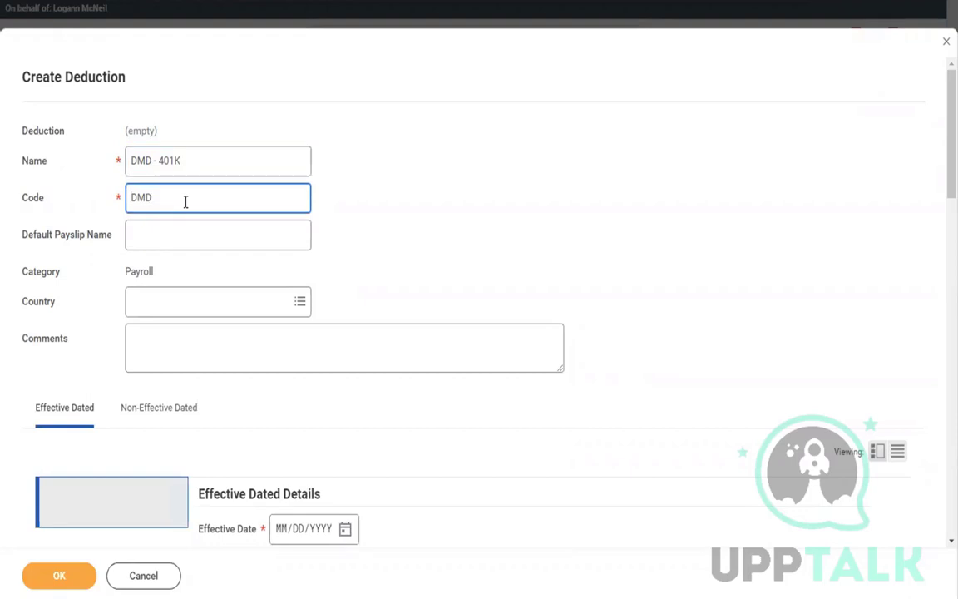
text(401K)
click(420, 175)
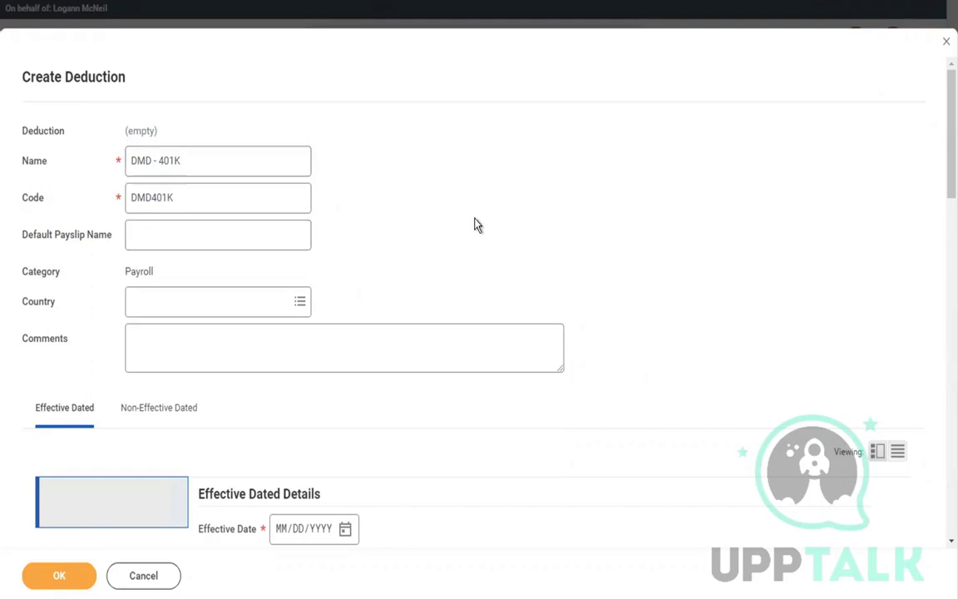
Step: Set the deduction's country to United States of America
click(260, 304)
text(USA)
key(Return)
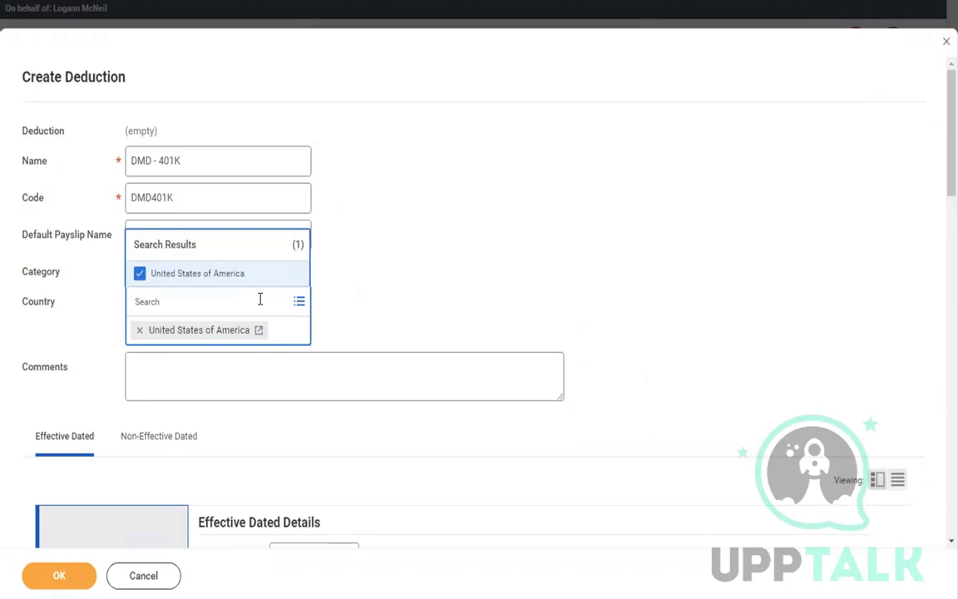
Step: Set the effective date of the deduction's effective-dated details to 01/01/2000
scroll(504, 275, down, 7)
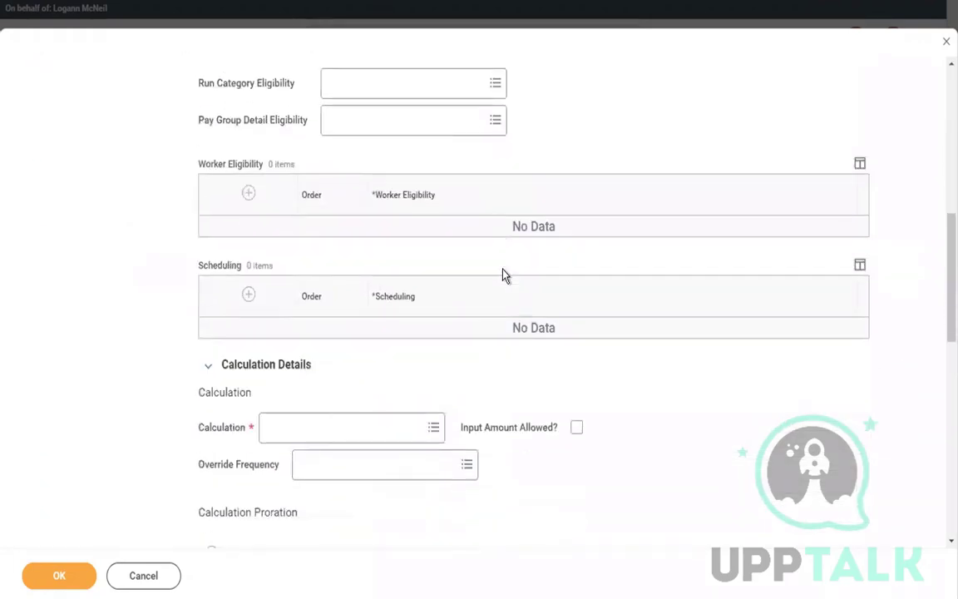
scroll(503, 275, up, 5)
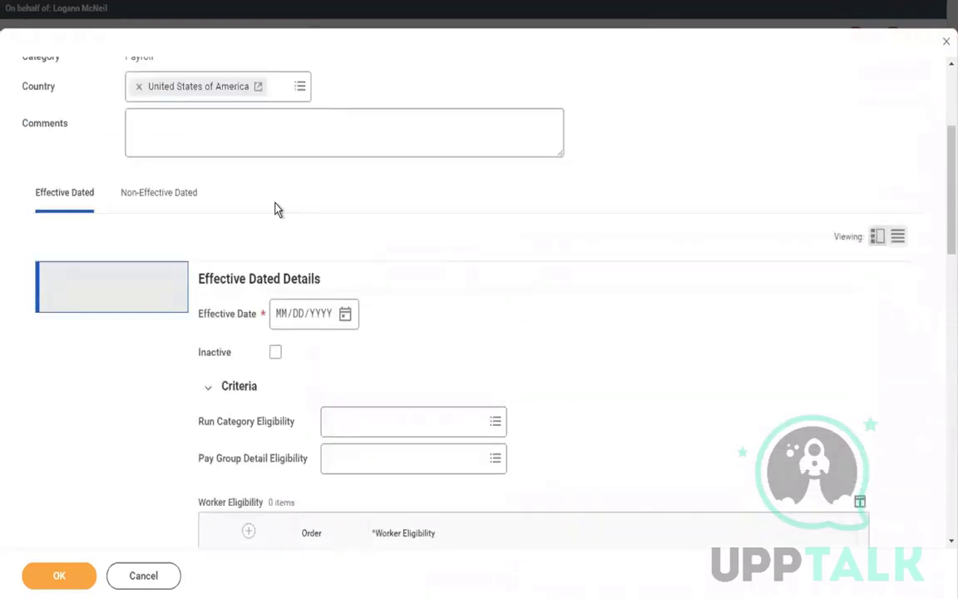
click(279, 317)
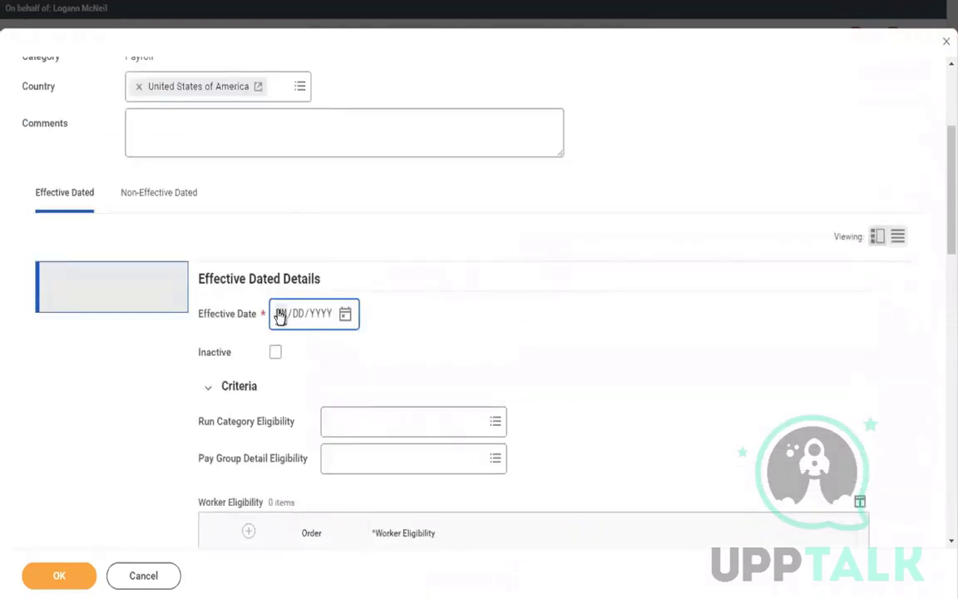
text(01/01/)
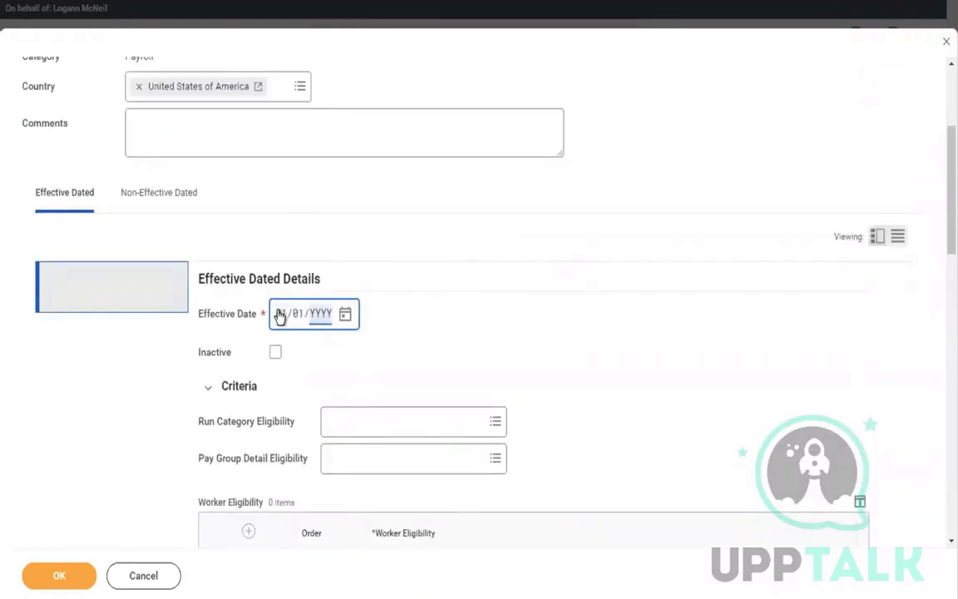
text(2000)
click(407, 334)
Step: Set the Run Category Eligibility criterion to Regular, without the 3rd Party category
scroll(499, 332, down, 1)
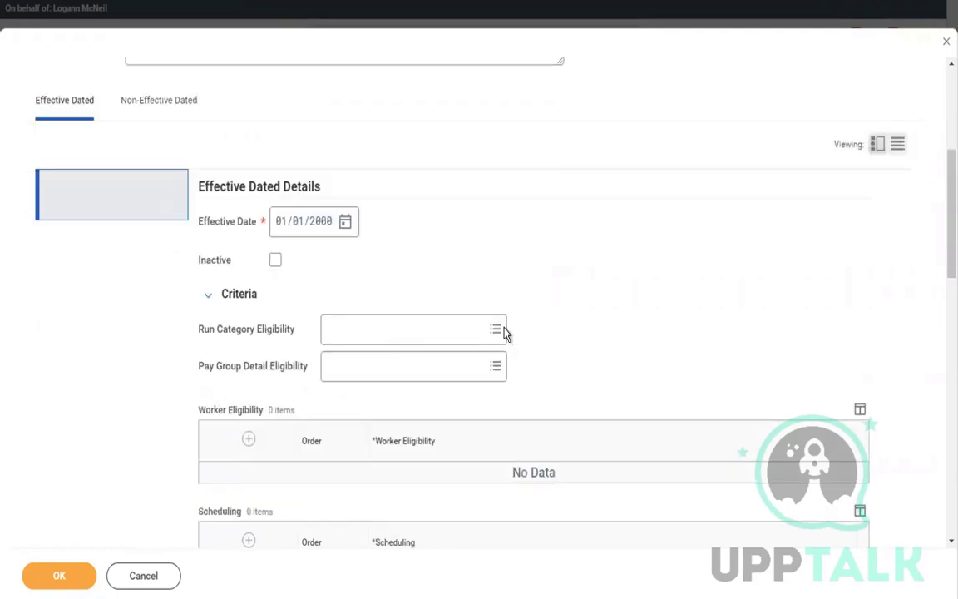
click(414, 330)
text(REG)
key(Return)
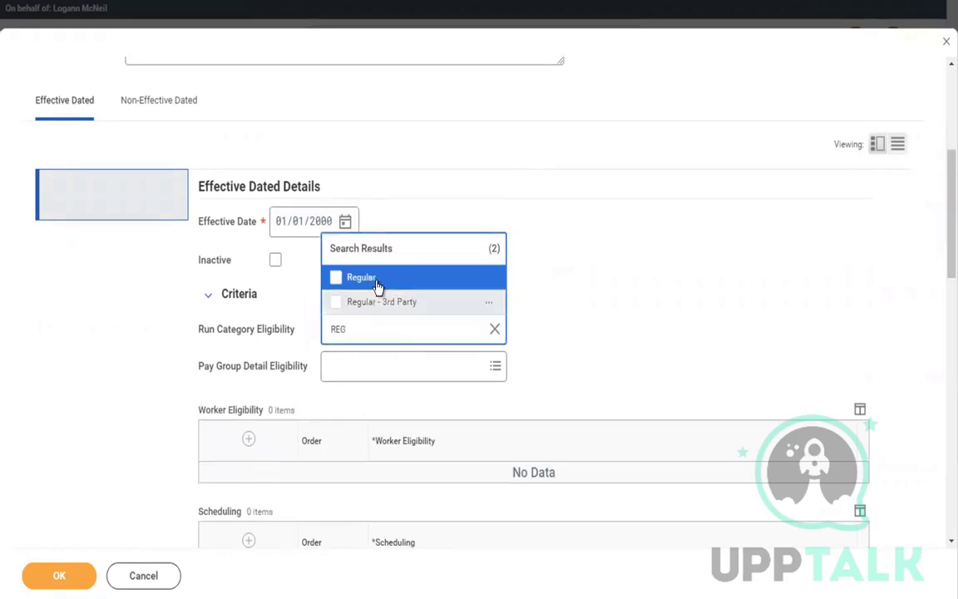
click(377, 283)
click(678, 221)
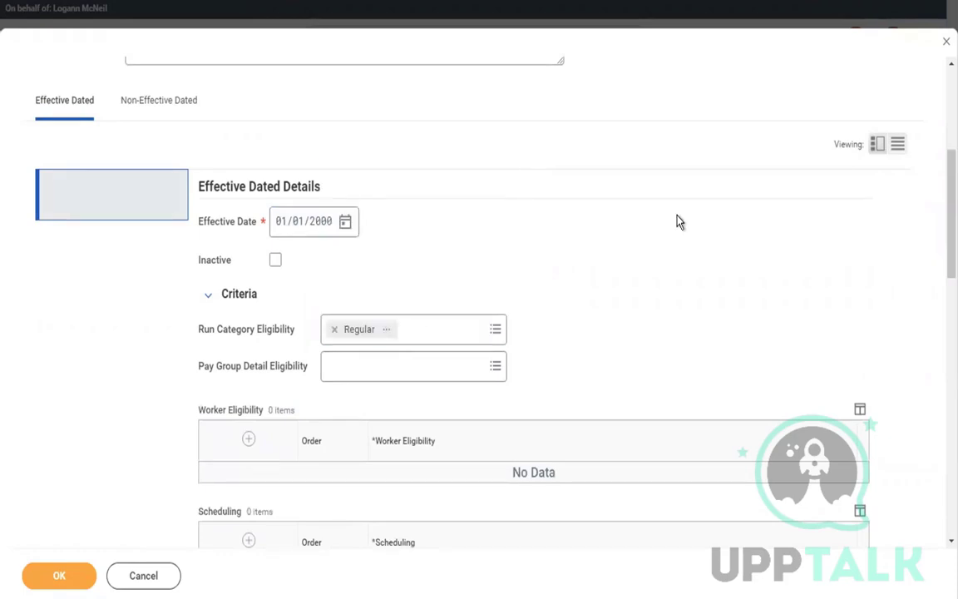
Step: Add a Worker Eligibility row with the criterion "Benefits: Benefit Plan Percentage Exists (and <> 0)"
scroll(678, 221, down, 2)
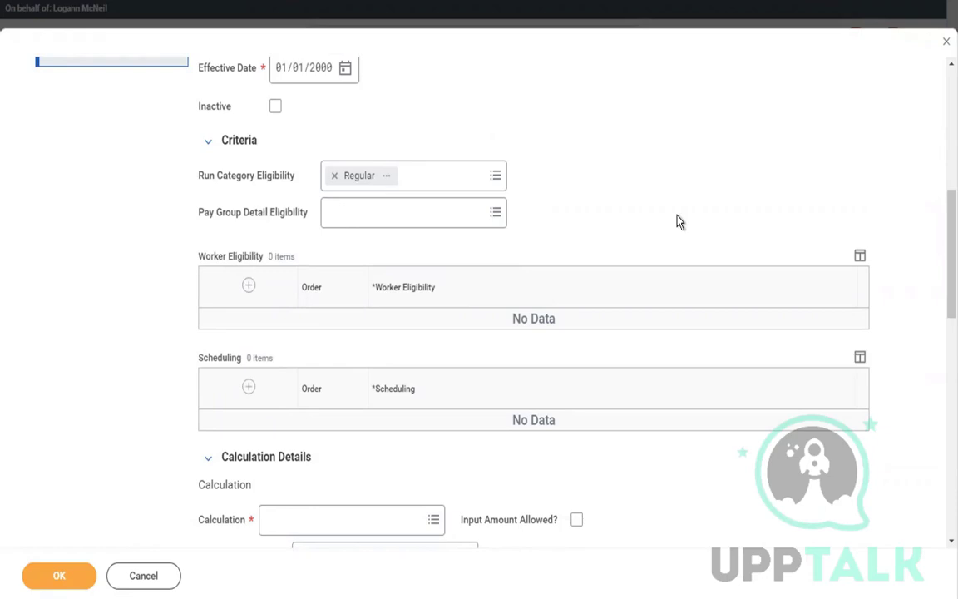
click(248, 286)
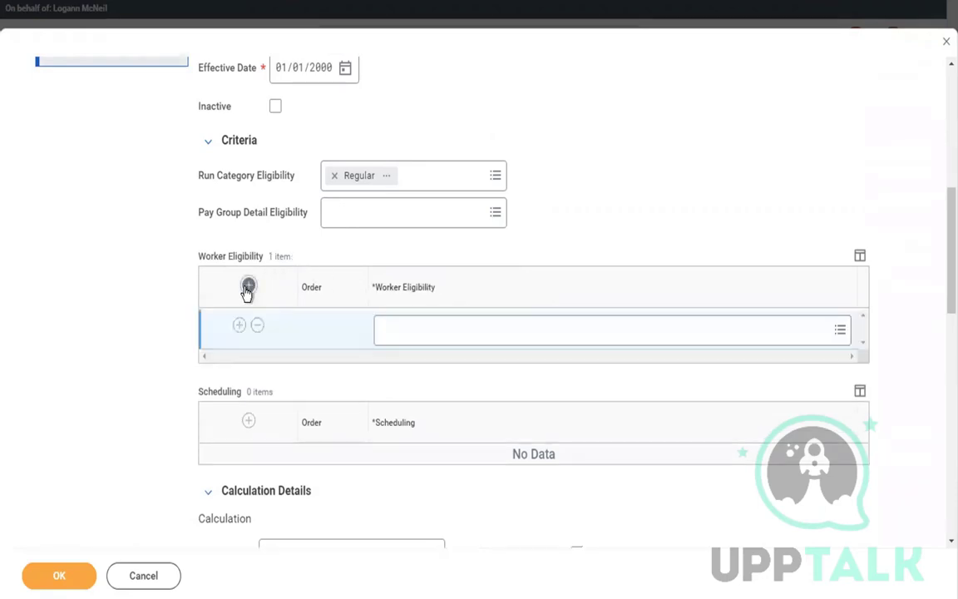
click(415, 341)
text(BENEFITS P)
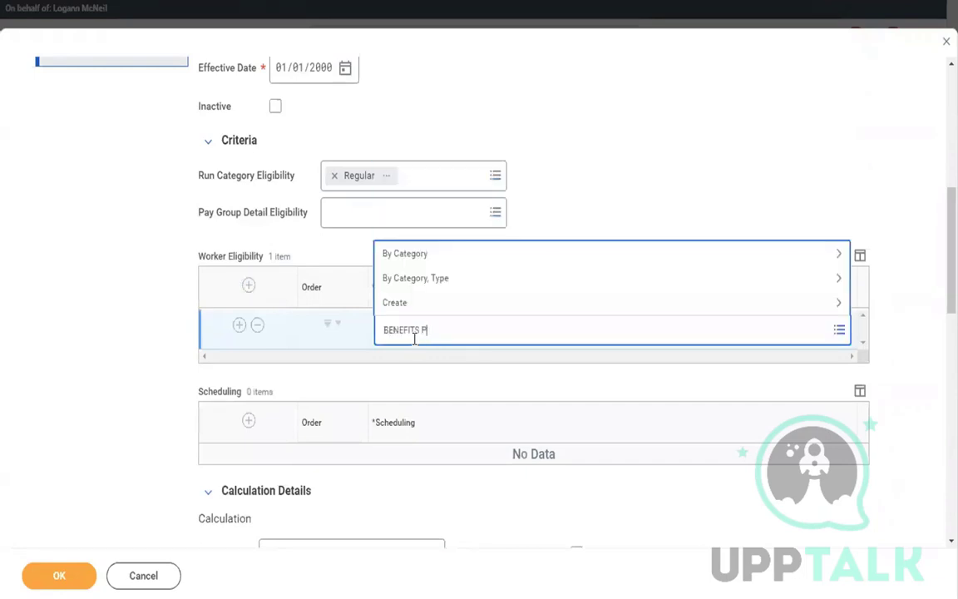
text(LAN EXIS)
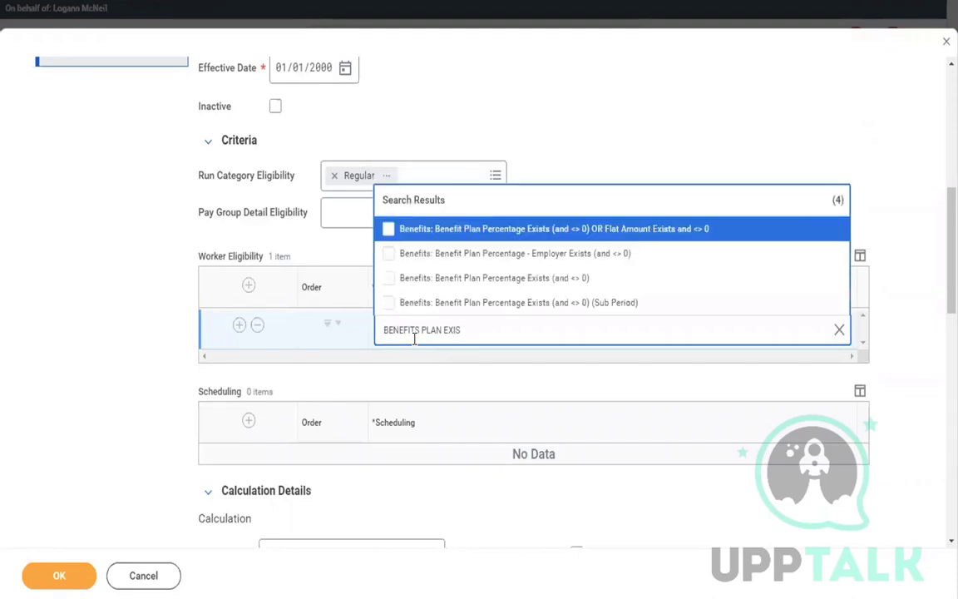
click(462, 280)
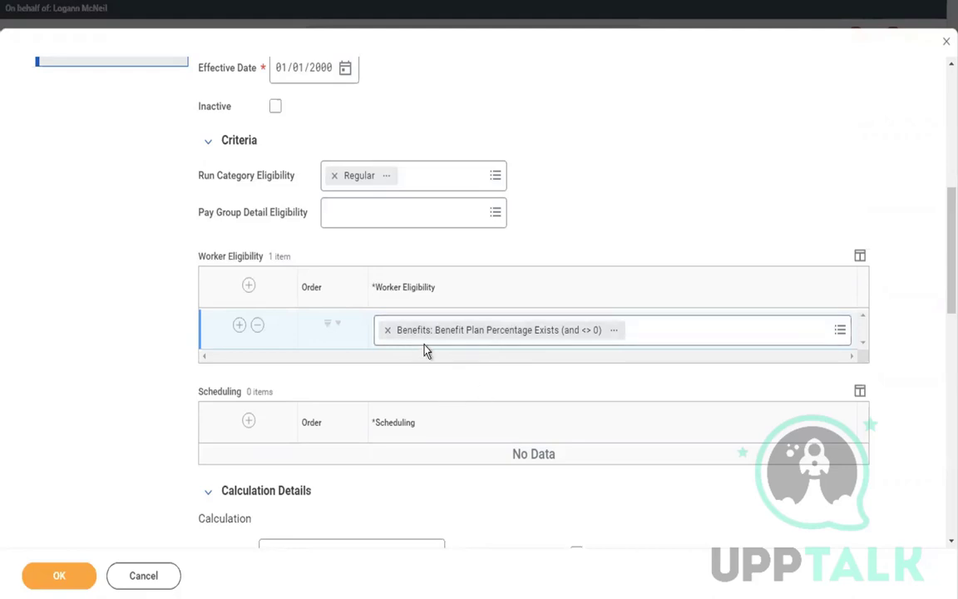
Step: Review the comment and examples in the definition of the Benefit Plan Percentage Exists calculation, then close it
click(615, 331)
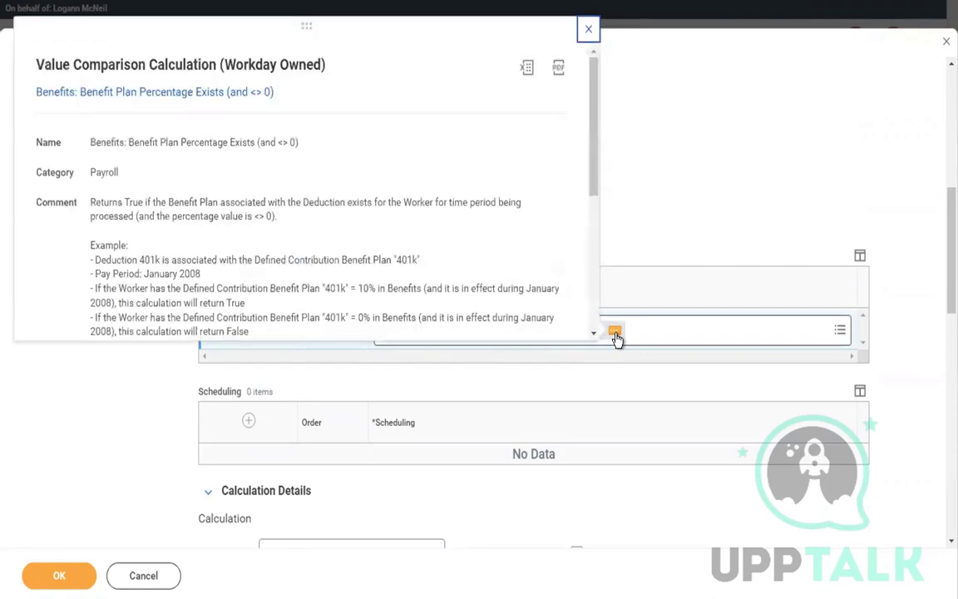
scroll(591, 216, down, 3)
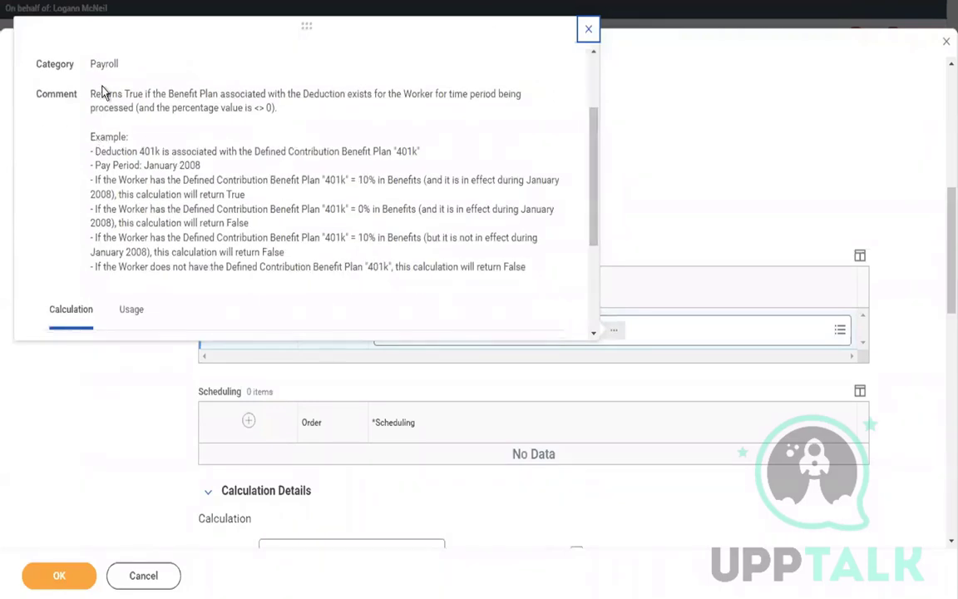
drag(100, 91, 346, 109)
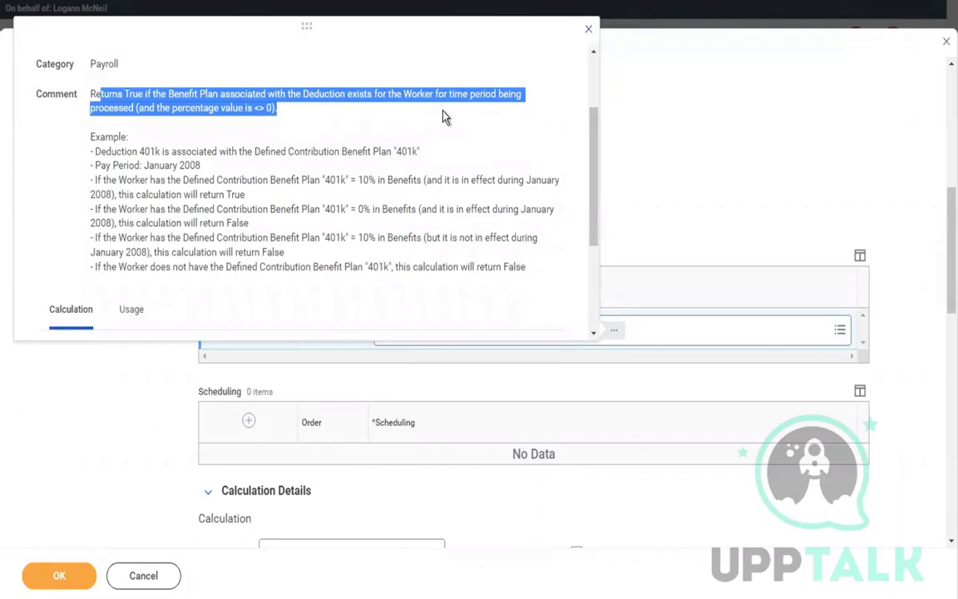
click(202, 169)
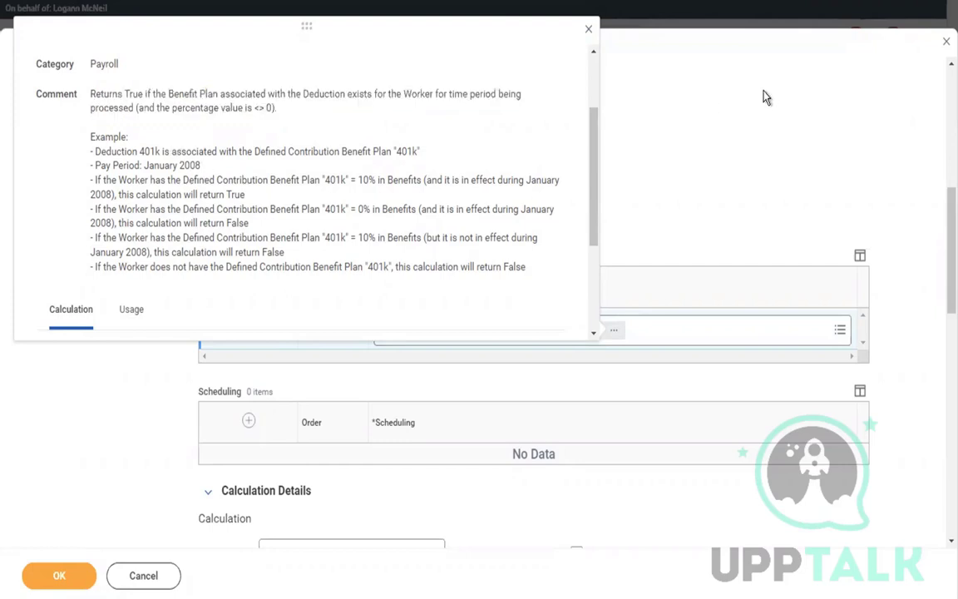
click(672, 147)
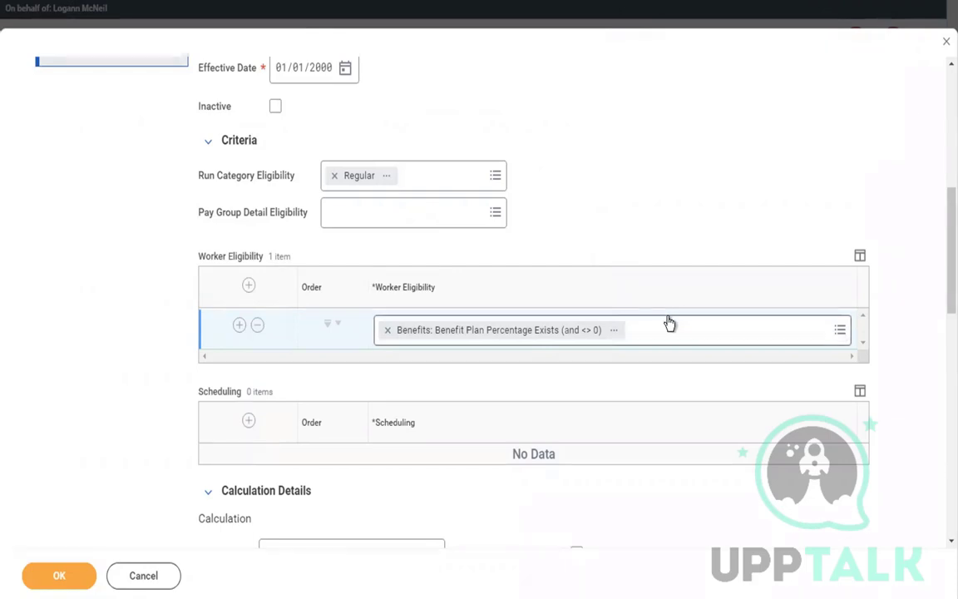
Step: Search for "RETIREMENT WAGE" and add "Retirement Wages (reduced by NQDC) <> 0" to the first Worker Eligibility row
click(640, 325)
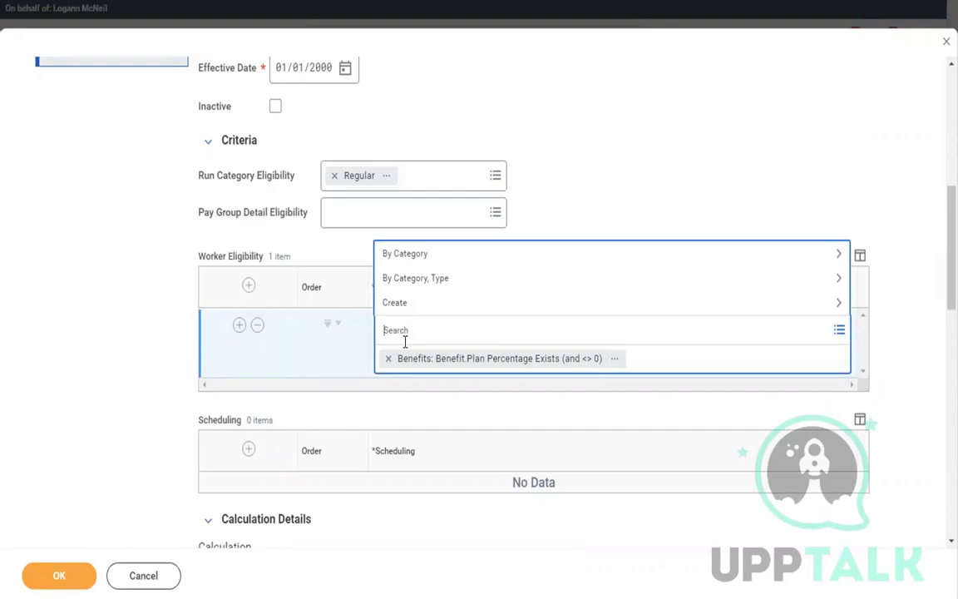
text(RETIREMENT WAGE)
key(Return)
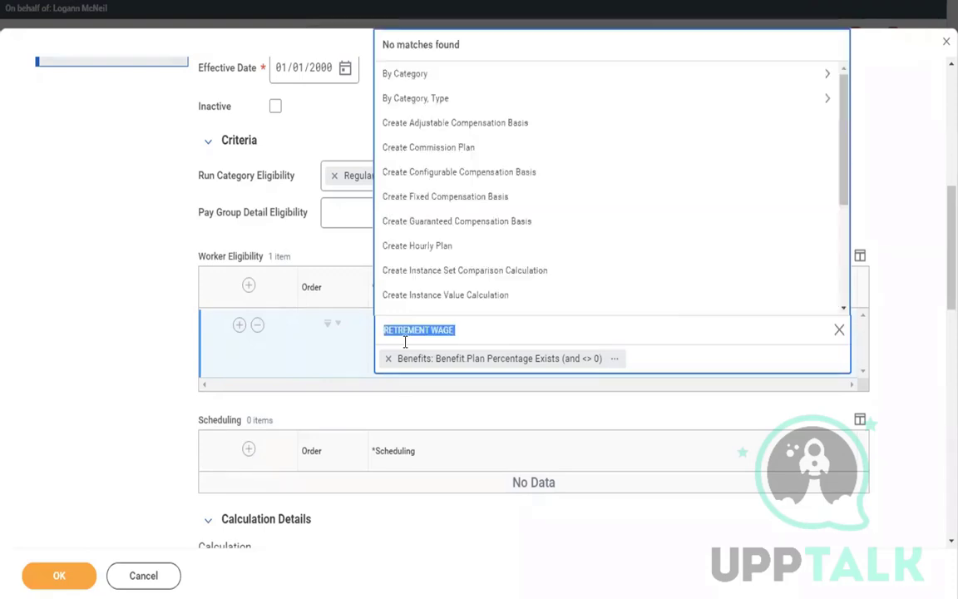
text(RETIREMENT WAGE)
key(Return)
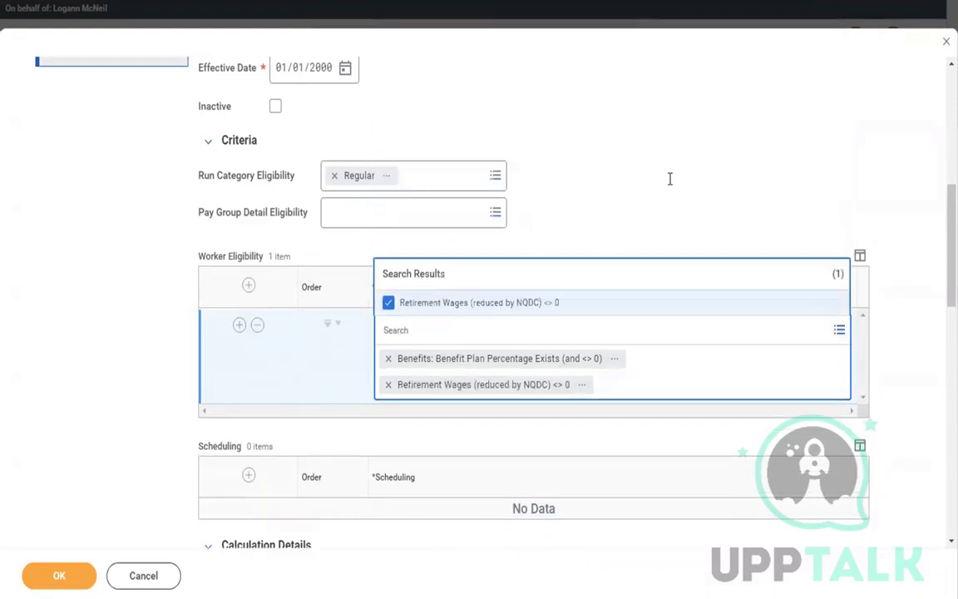
click(669, 177)
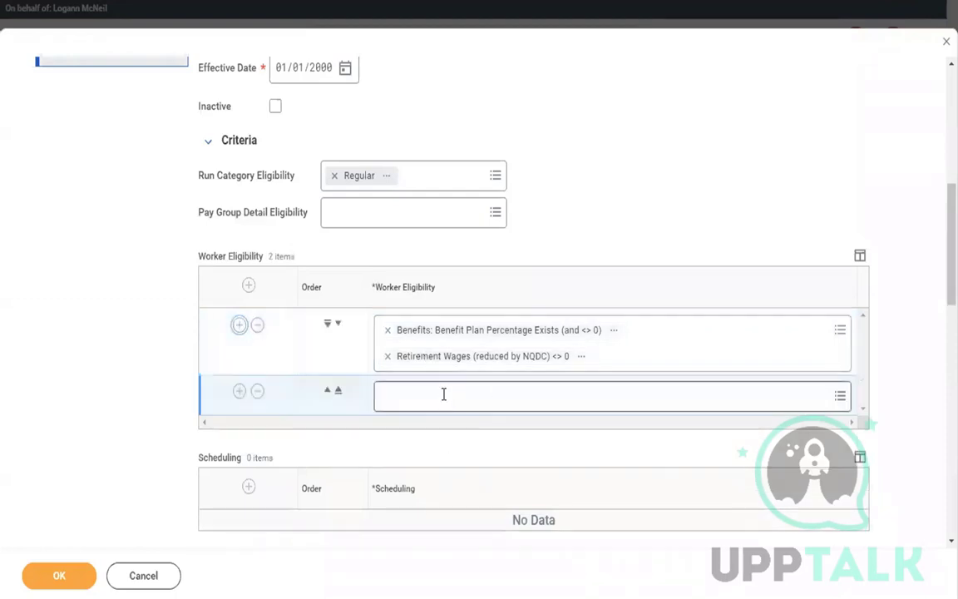
Step: Fill the second Worker Eligibility row with the criterion "Payroll Input Exists for Pay Component"
click(443, 394)
text(PAYR)
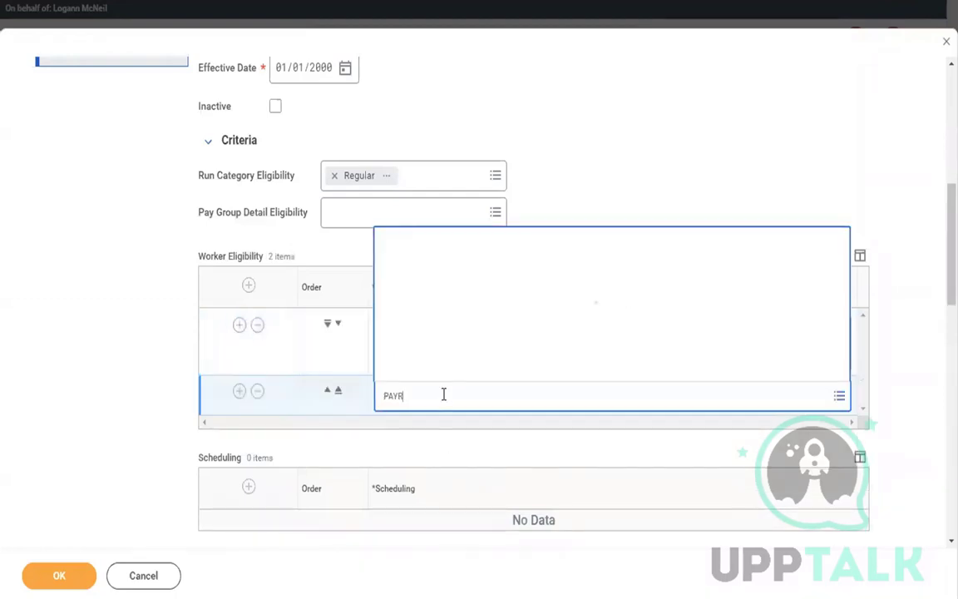
text(OLL INP)
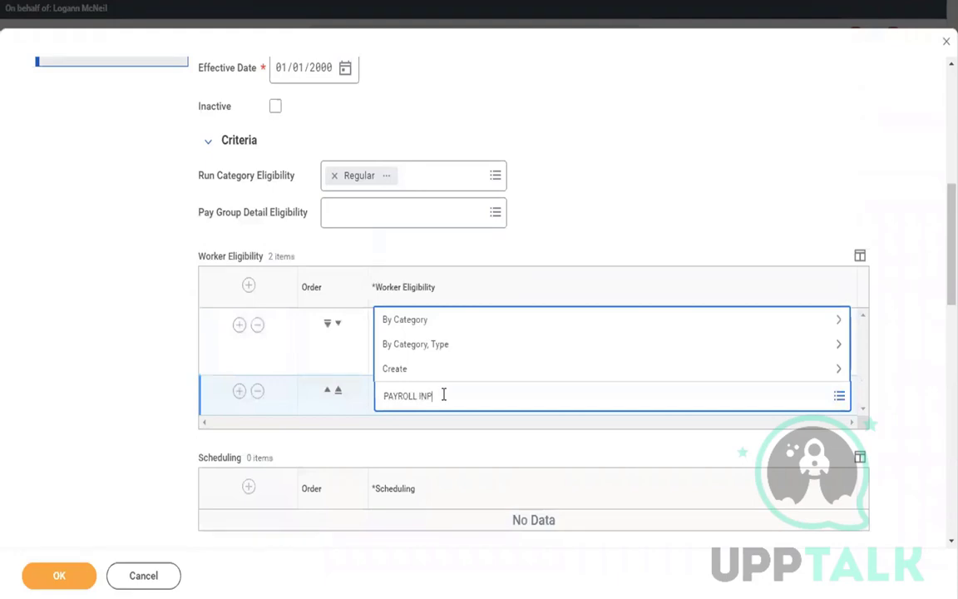
text(UT)
key(Return)
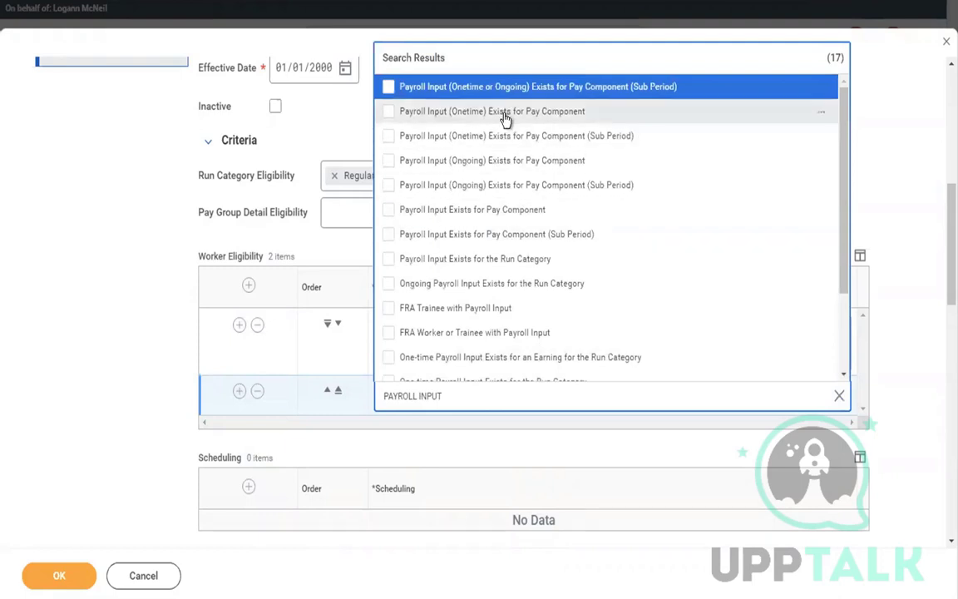
click(430, 218)
click(112, 217)
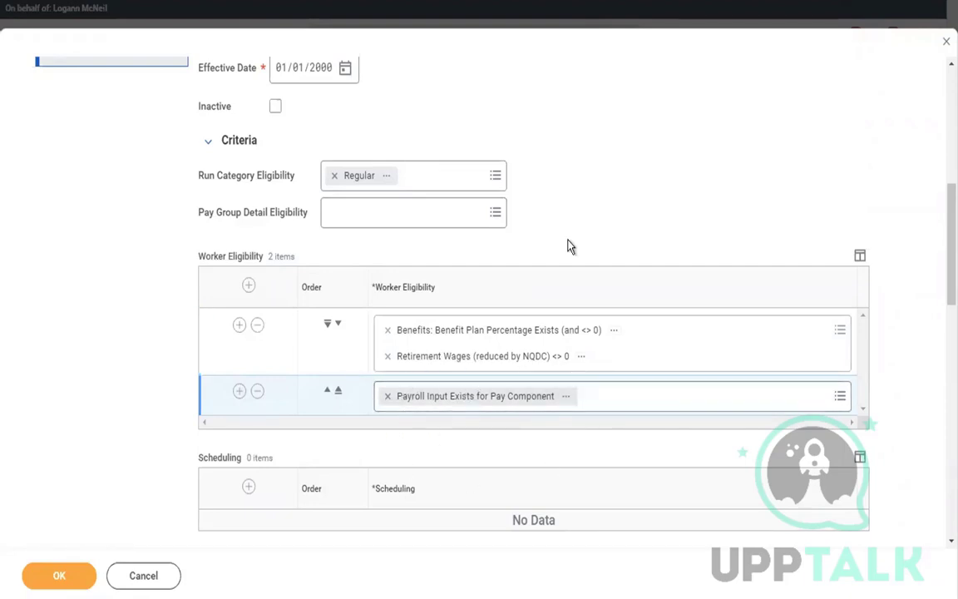
Step: Set the deduction's calculation to "Base (unprorated) * Percent" in the Calculation Details
scroll(561, 177, down, 5)
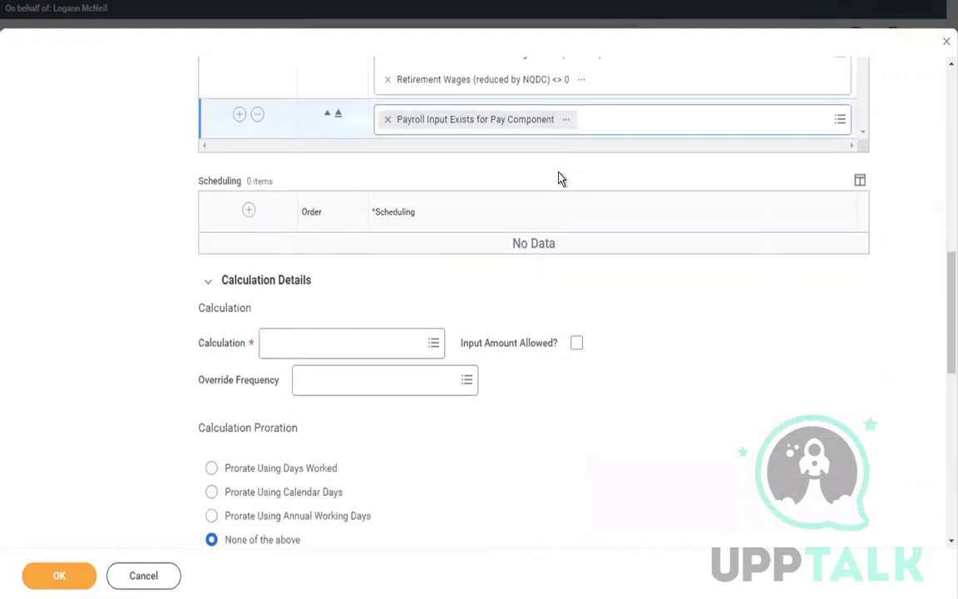
scroll(561, 177, down, 1)
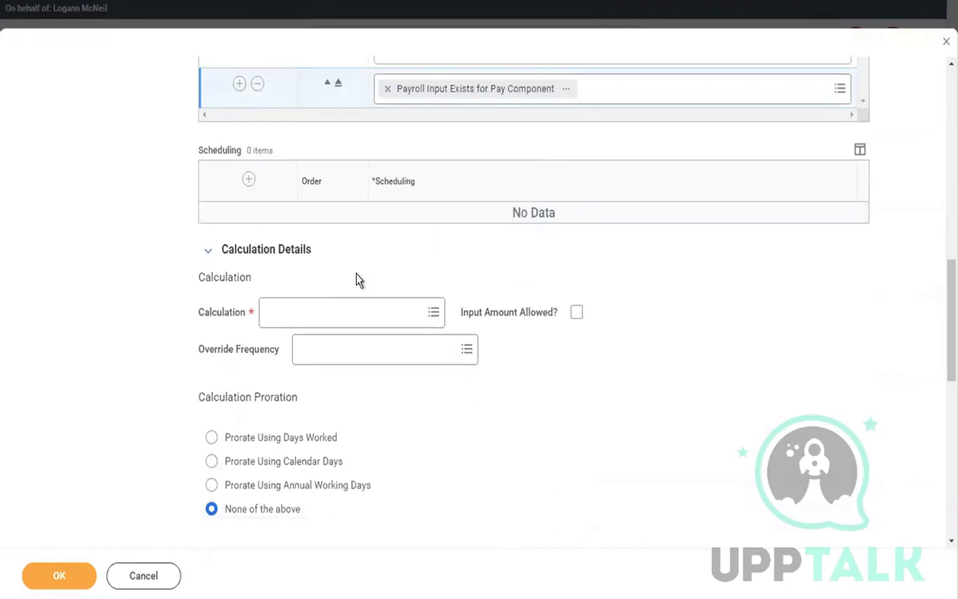
click(305, 324)
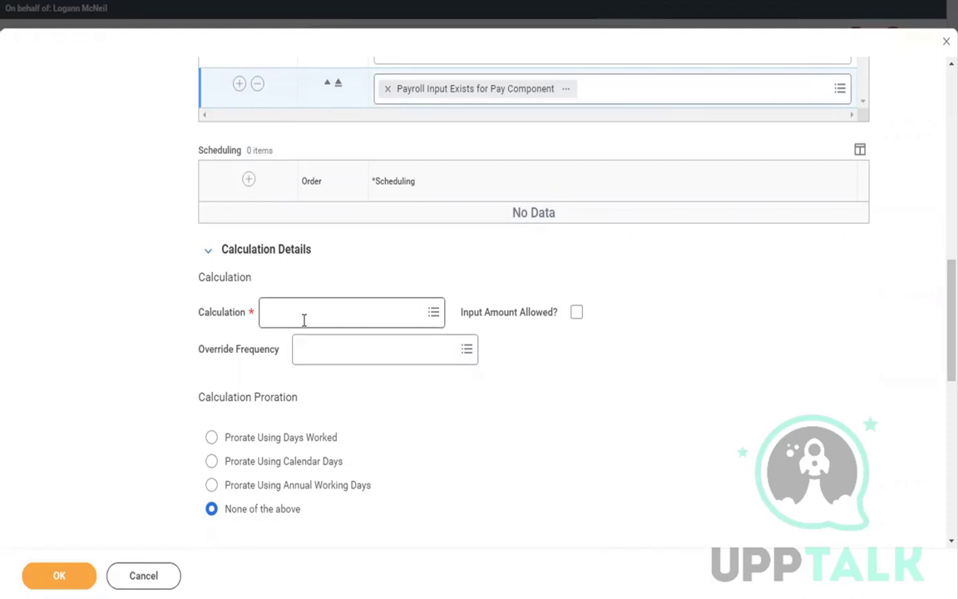
text(BASE)
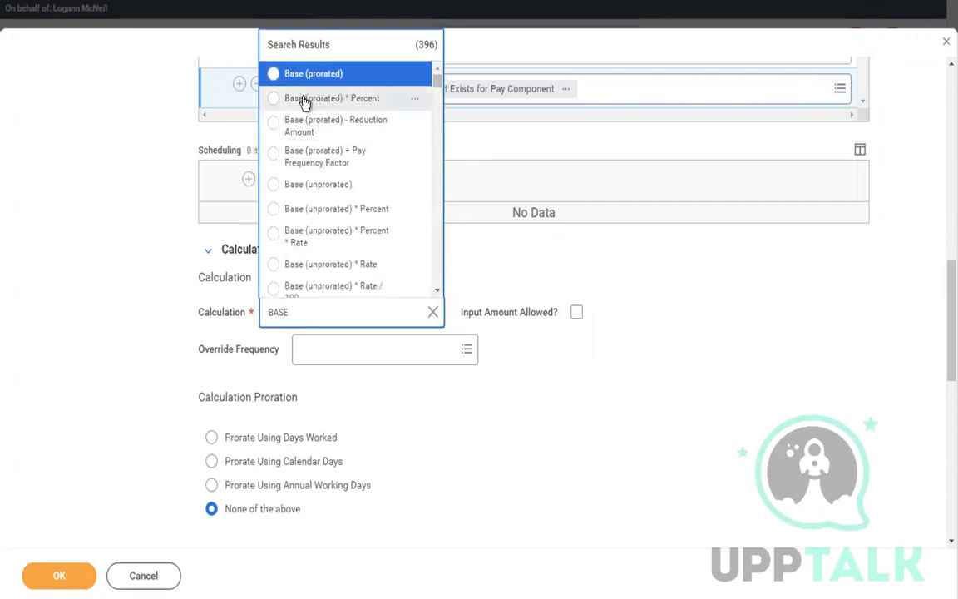
click(323, 213)
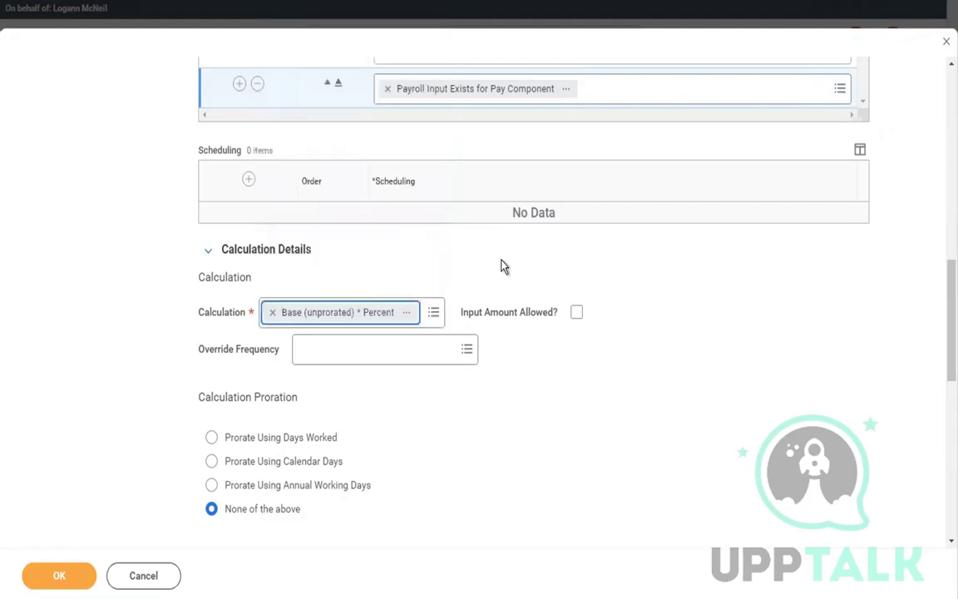
Step: Open the definition of the "Base (unprorated) * Percent" calculation and check its calculation type
click(408, 313)
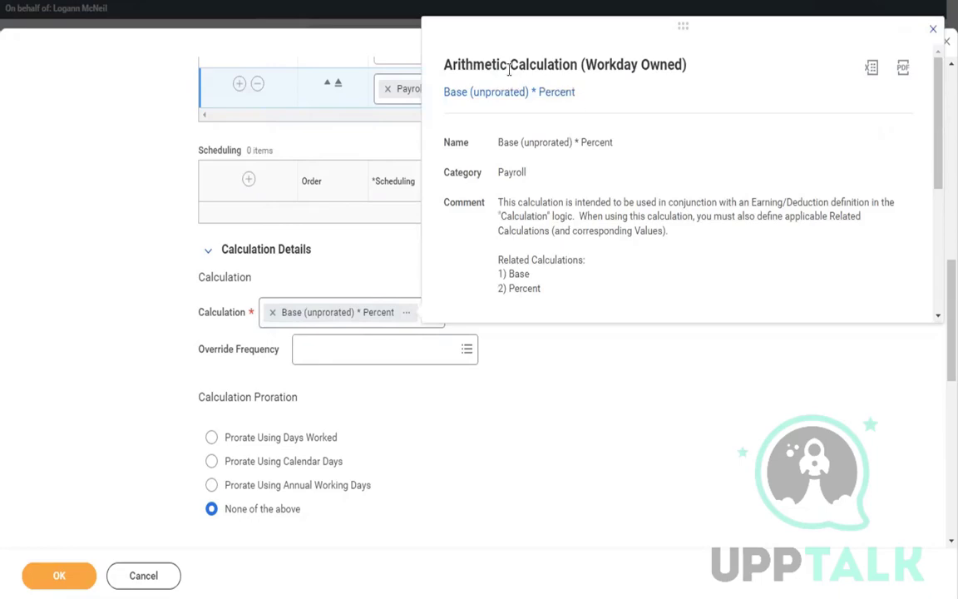
drag(552, 64, 444, 64)
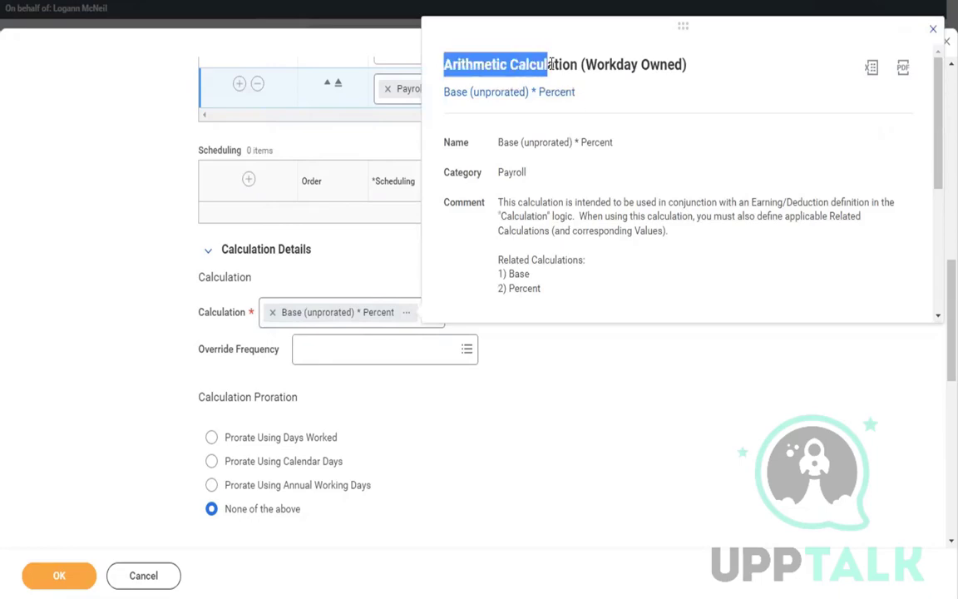
Step: Switch to the Word notes and move "*13/100=650" several lines below 5000, leaving a blank line above 5000
key(ctrl+Right)
double_click(365, 355)
click(366, 354)
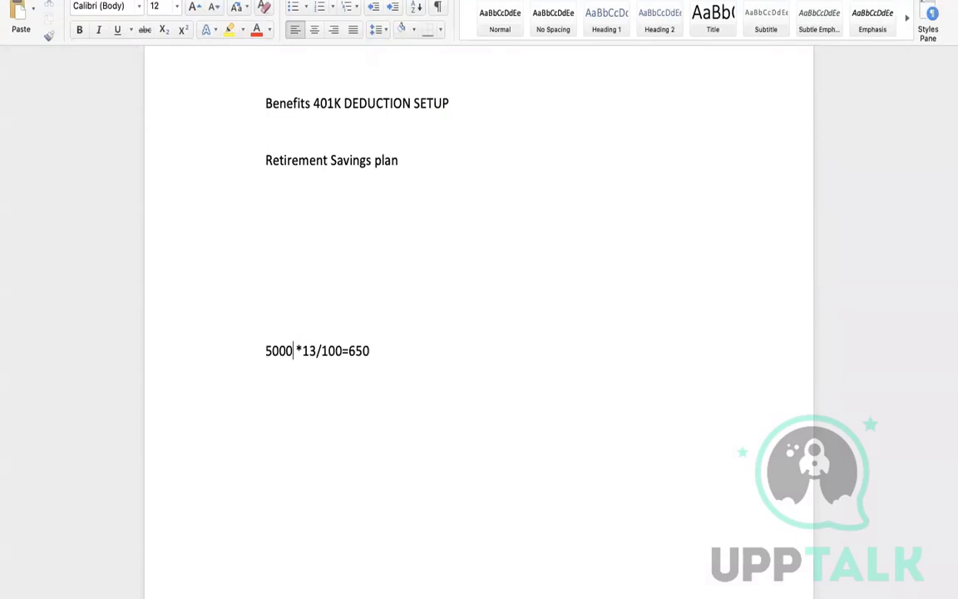
click(264, 351)
key(Return)
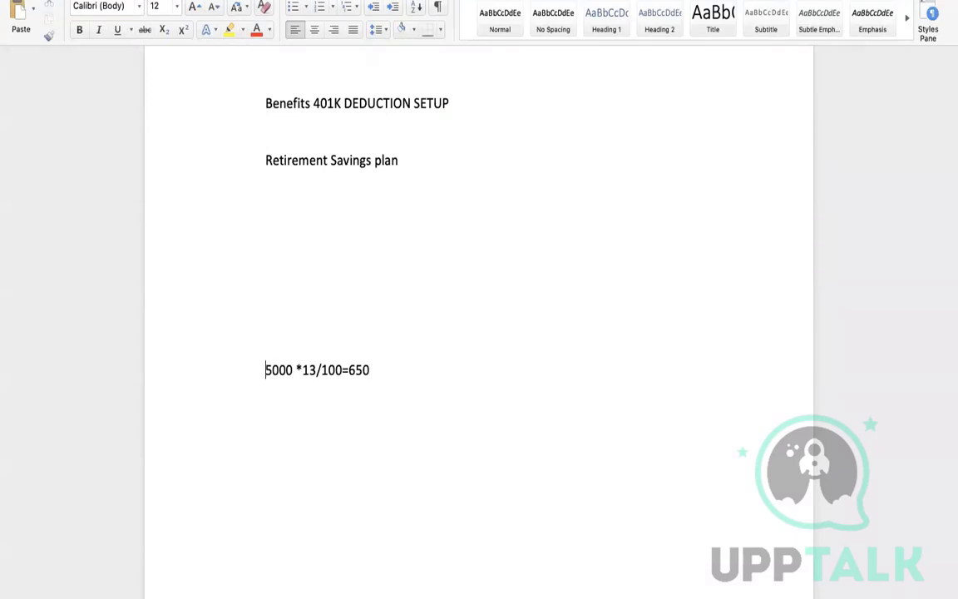
click(297, 370)
key(Return)
key(Return)
key(Return)
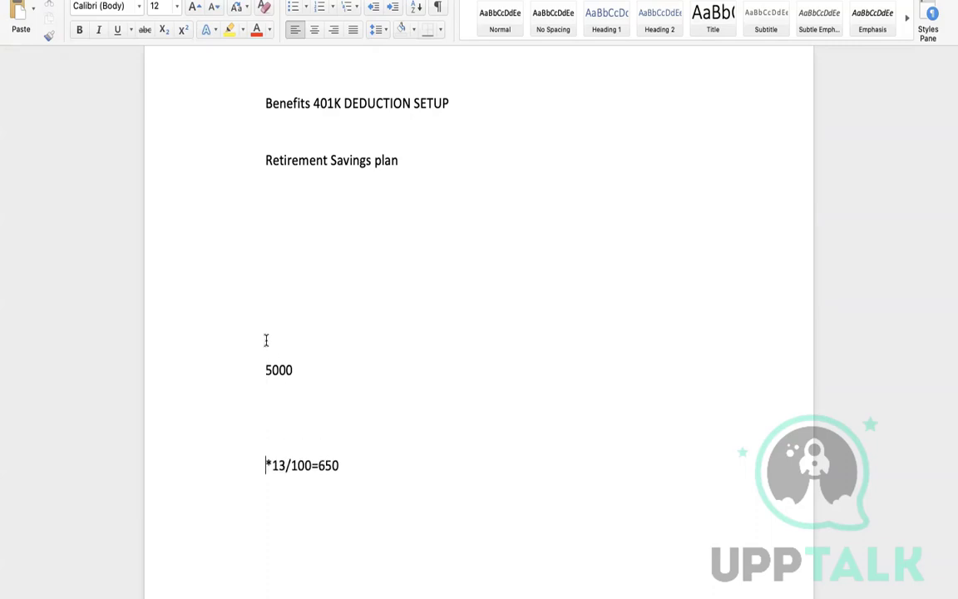
Step: Label the 5000 figure as "BASE PAY : 5000" and add the line "PERCENTAGE = 13%" beneath it
click(265, 370)
text(BASE PAY )
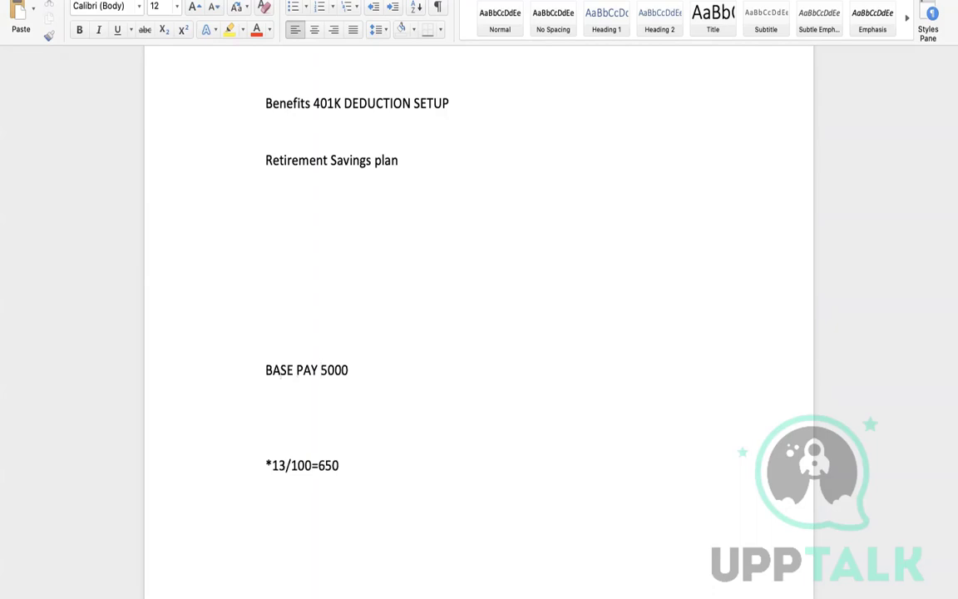
text(:)
key(End)
key(Return)
text(PE)
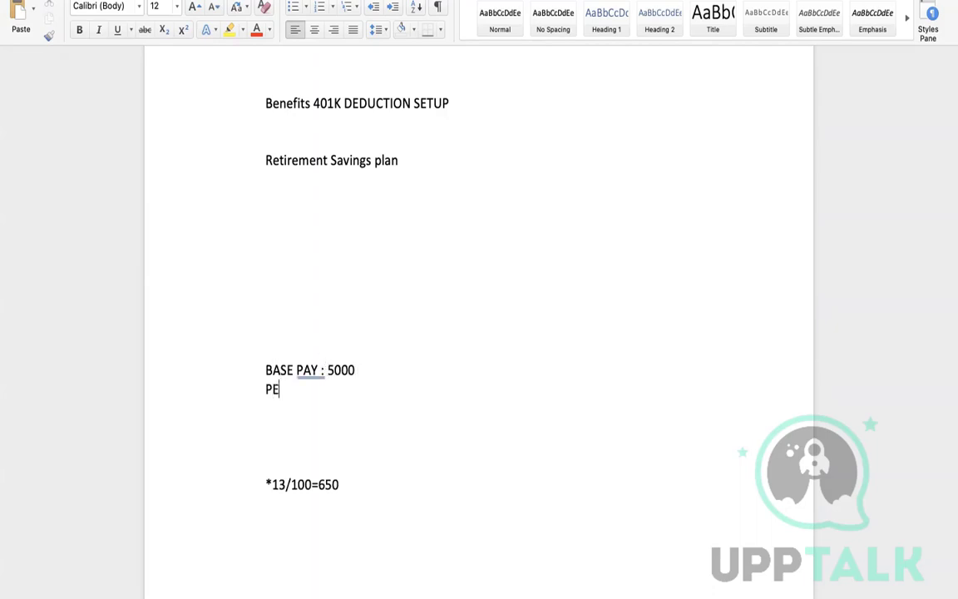
text(RCENTAGE = 13)
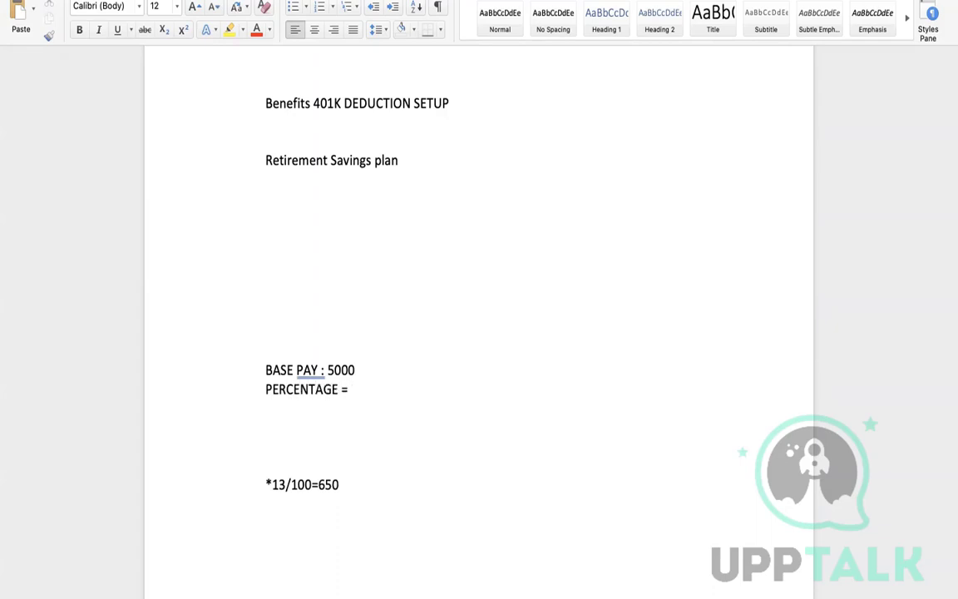
text(%)
Step: Replace the "*13/100=650" line with the formula "BASE PAY * PERCENTAGE" and start its worked example with "5000 * 13/"
drag(342, 482, 197, 482)
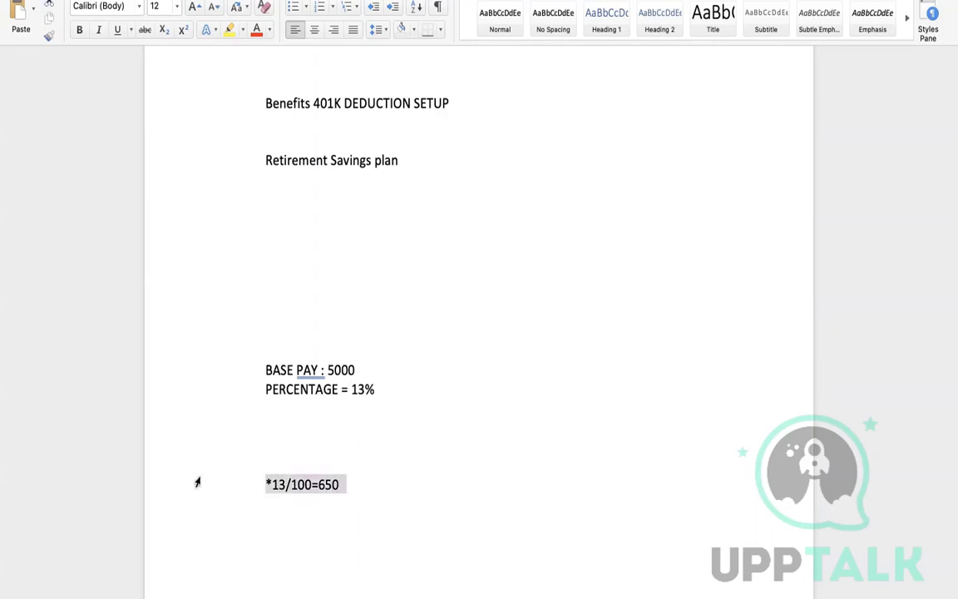
key(BackSpace)
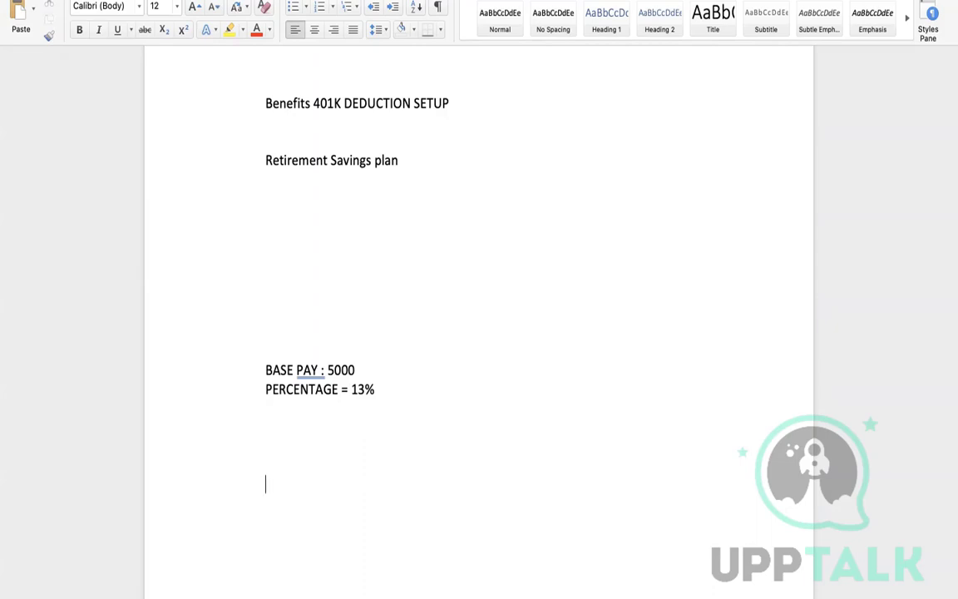
text(BASE PAY )
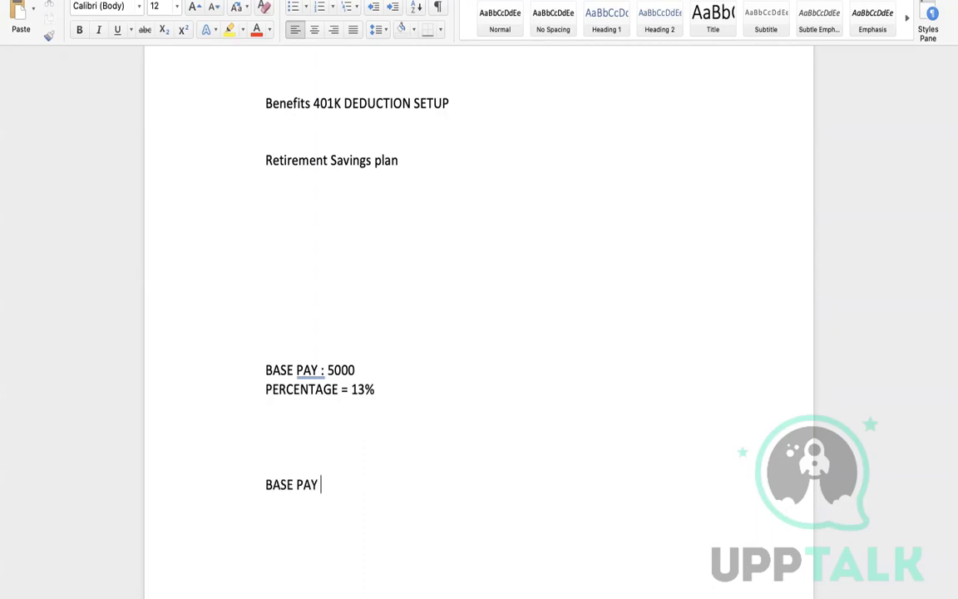
text(* PERCENTAGE)
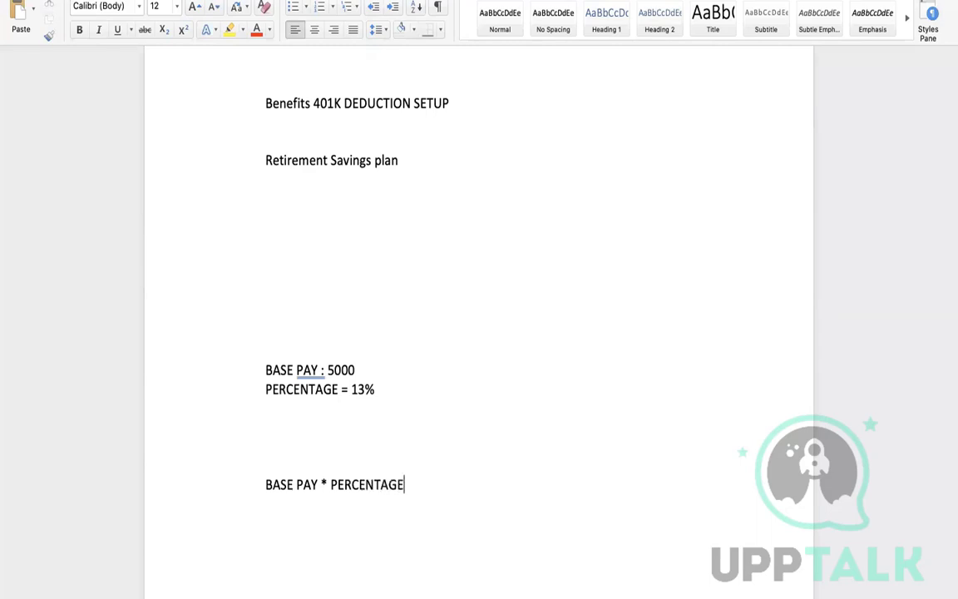
key(Return)
key(Return)
text(5000 * 13/)
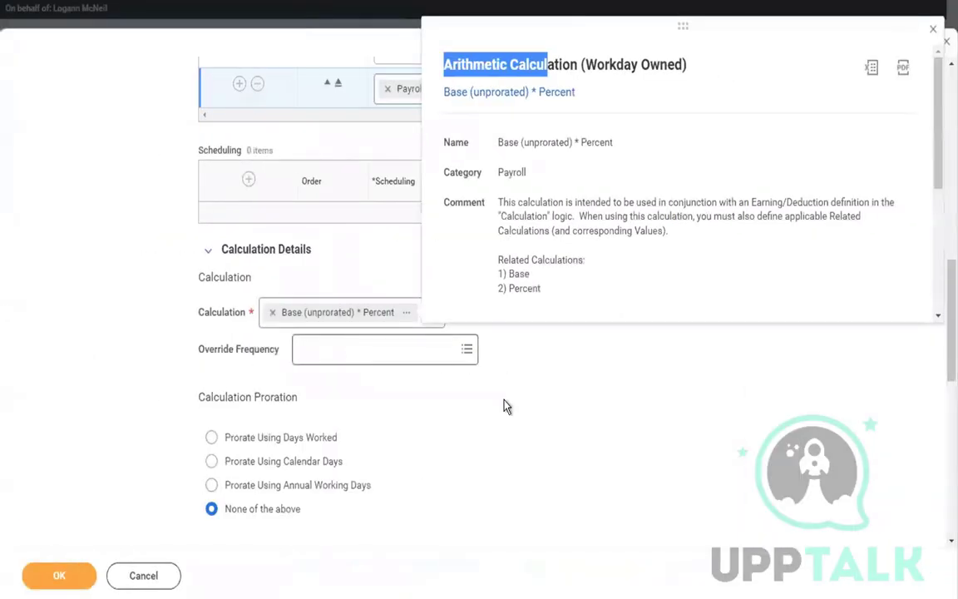
Step: Return to Workday, close the calculation's definition, and review the Worker Eligibility, Calculation Details and Related Calculations settings
click(504, 400)
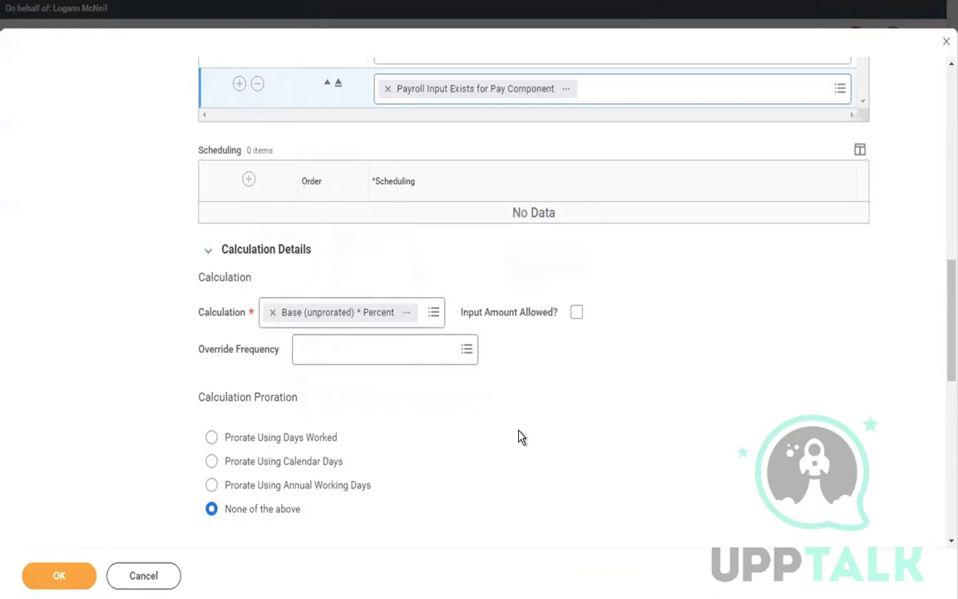
scroll(518, 437, down, 2)
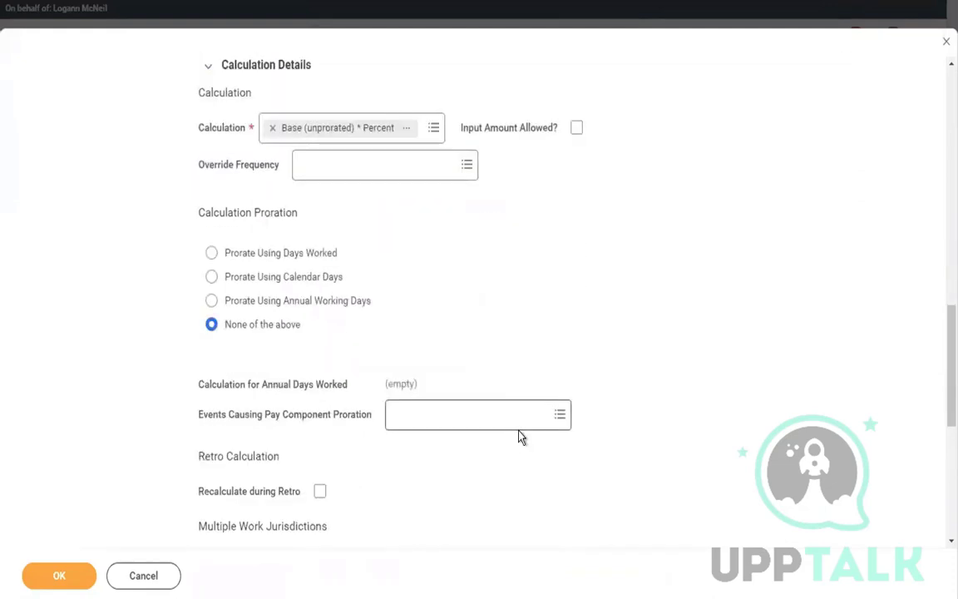
scroll(518, 437, down, 2)
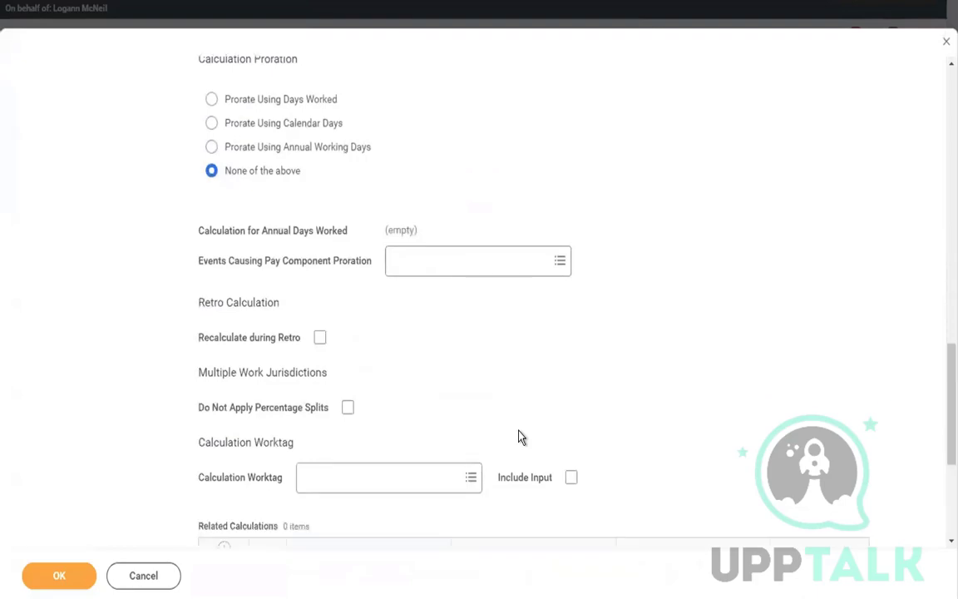
scroll(518, 436, up, 2)
scroll(518, 437, up, 5)
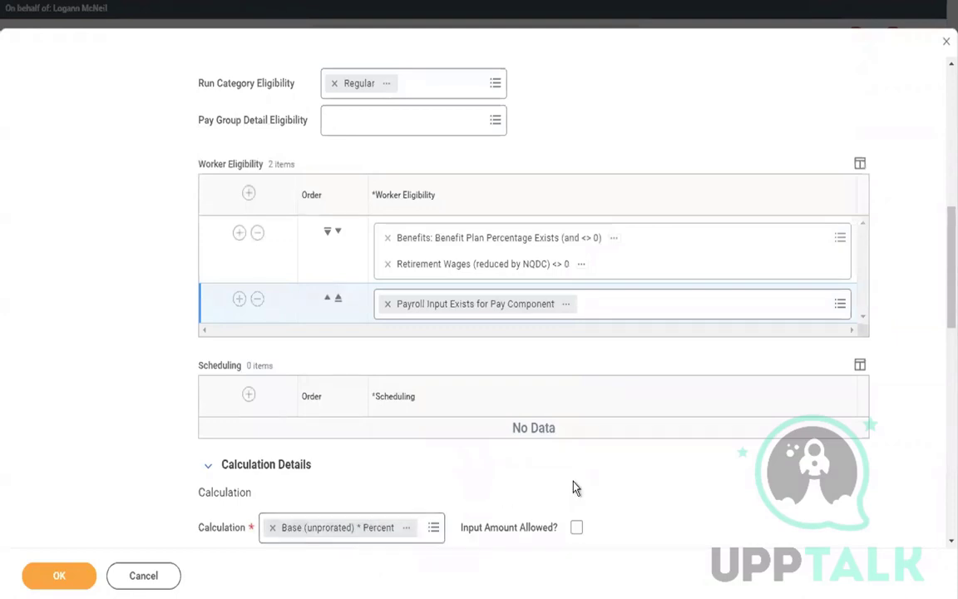
scroll(573, 486, down, 6)
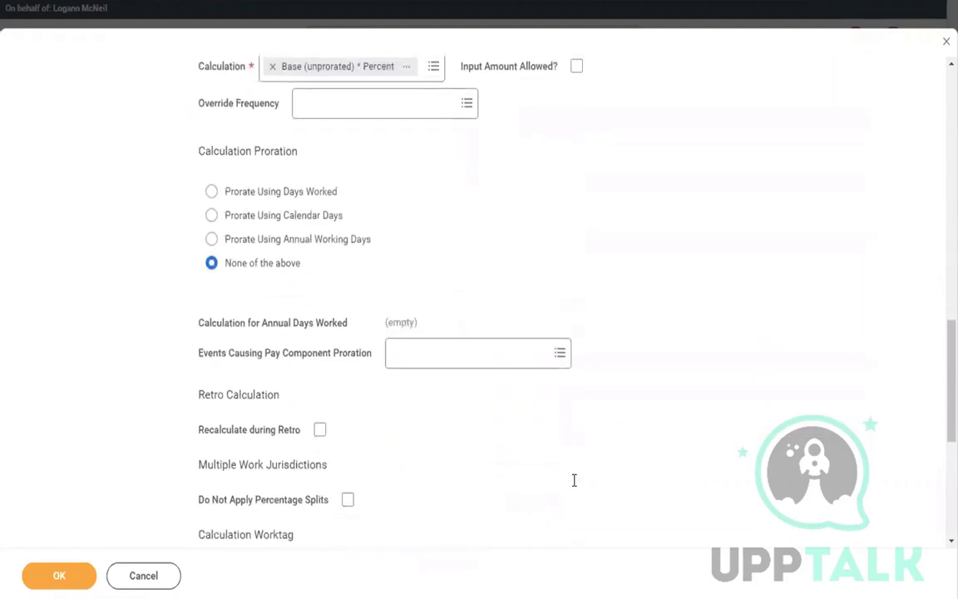
scroll(389, 452, down, 4)
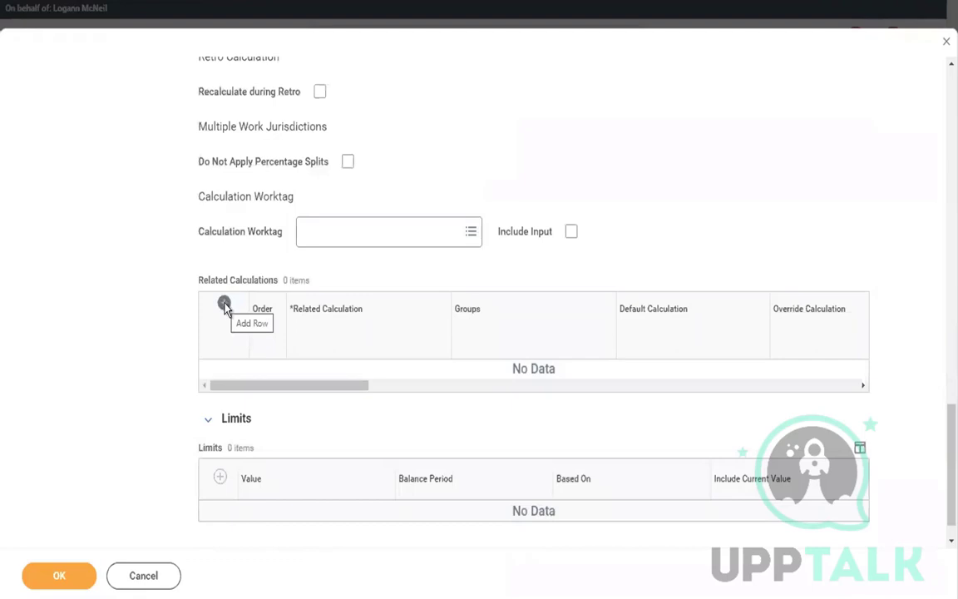
scroll(225, 308, up, 4)
scroll(225, 309, up, 1)
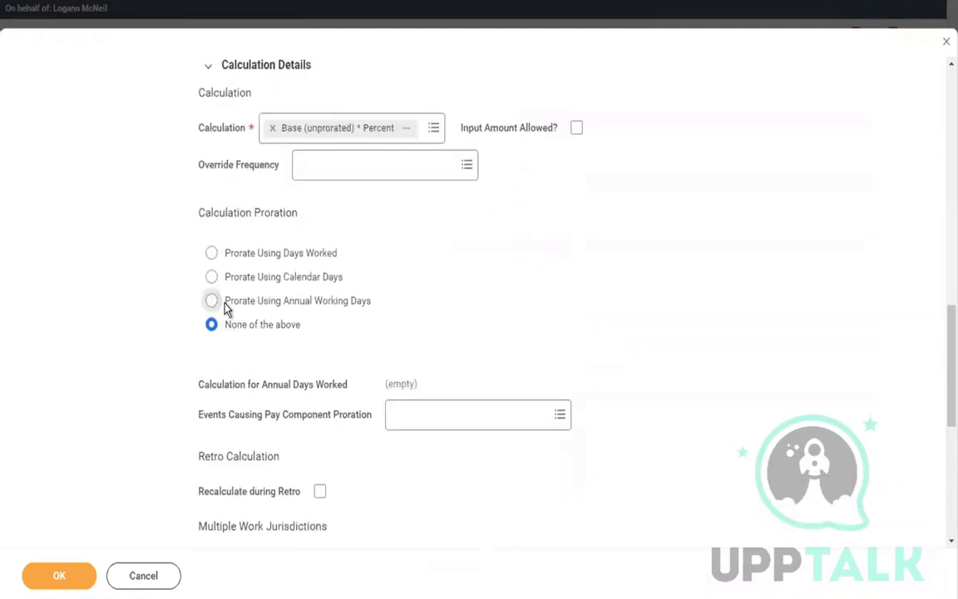
scroll(267, 166, up, 2)
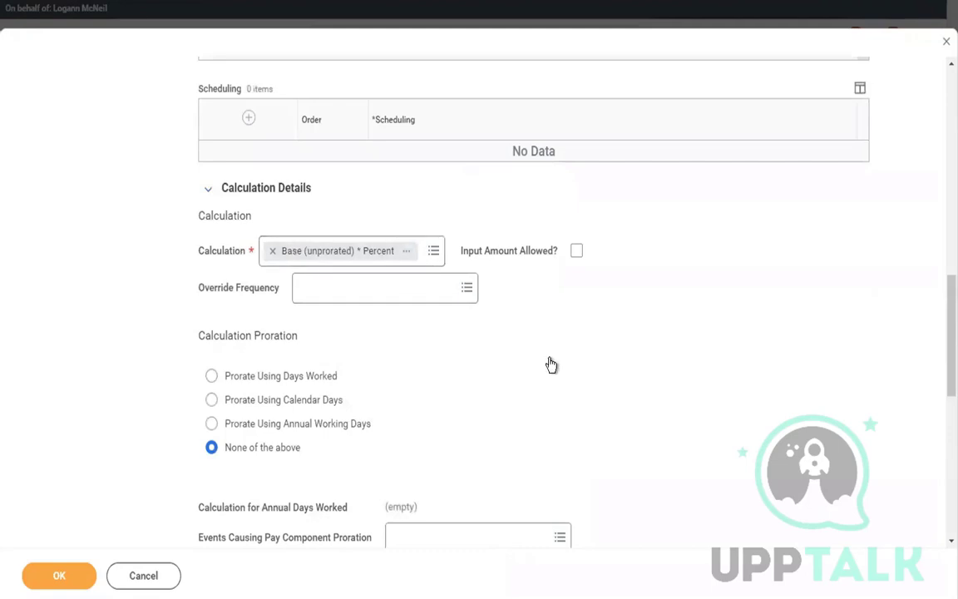
Step: Add two empty rows to the deduction's Related Calculations table
scroll(551, 364, down, 6)
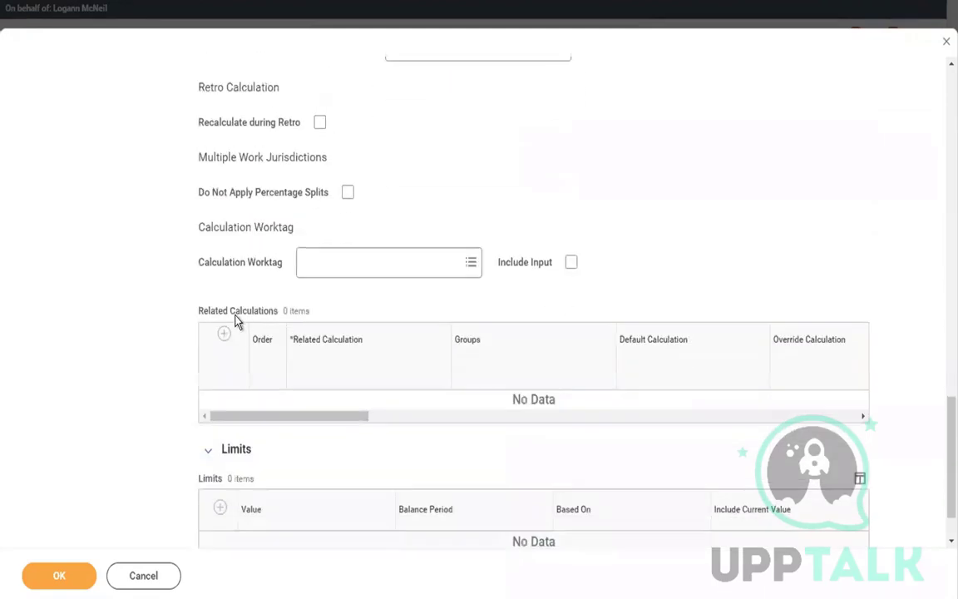
scroll(236, 321, down, 1)
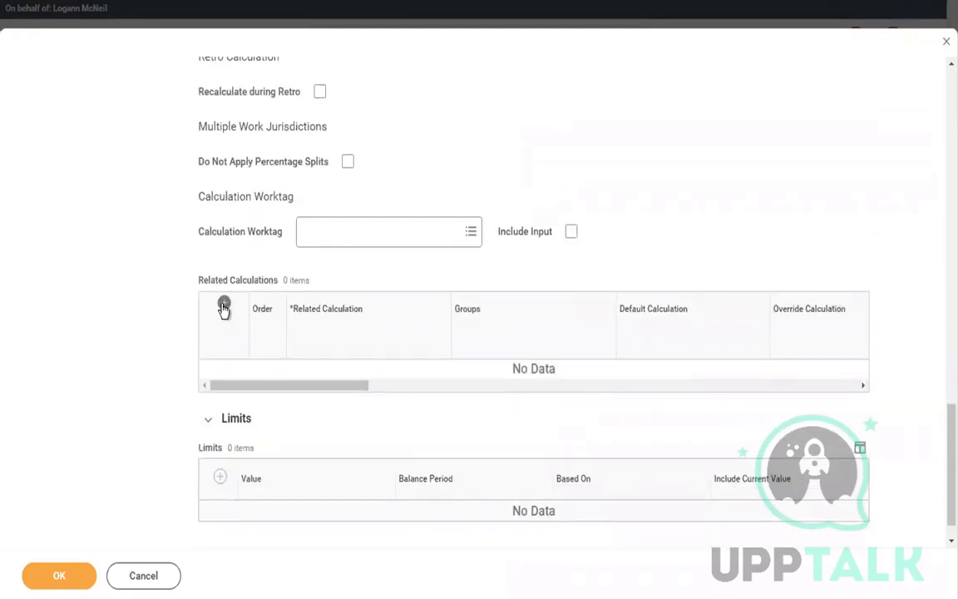
click(223, 306)
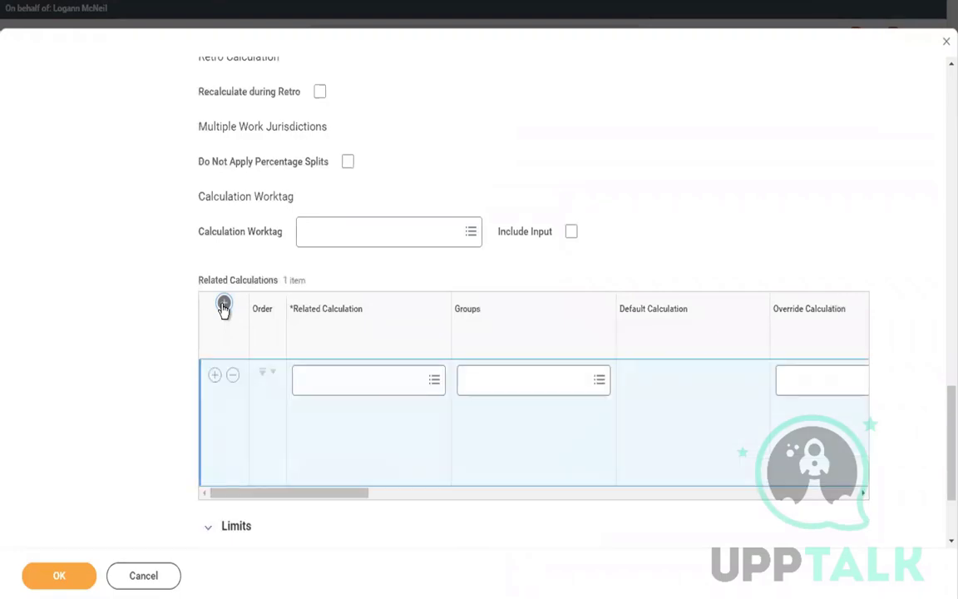
click(224, 306)
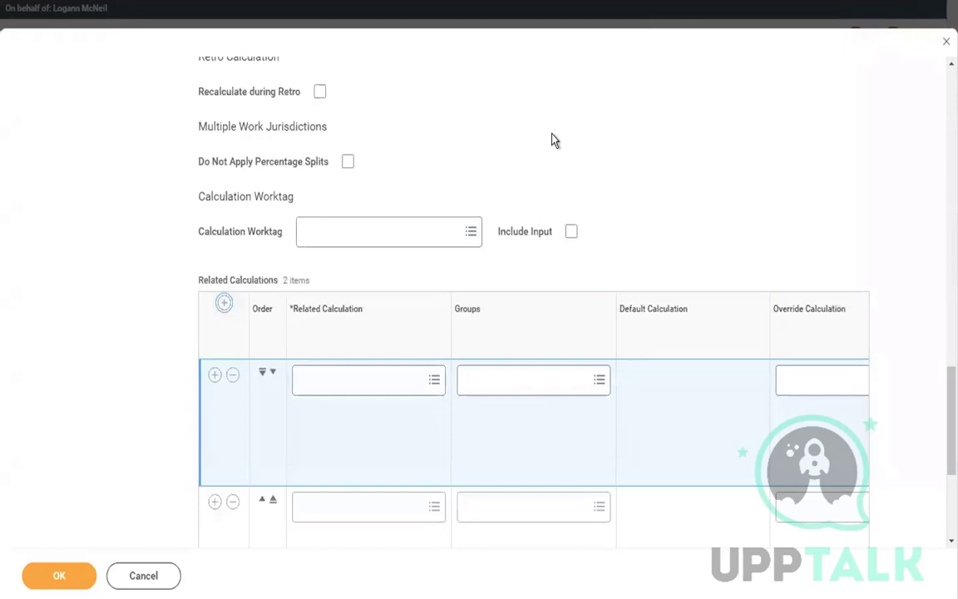
Step: Search for "BASE" and set the related calculation in the first row to "Base (unprorated)"
scroll(551, 139, up, 5)
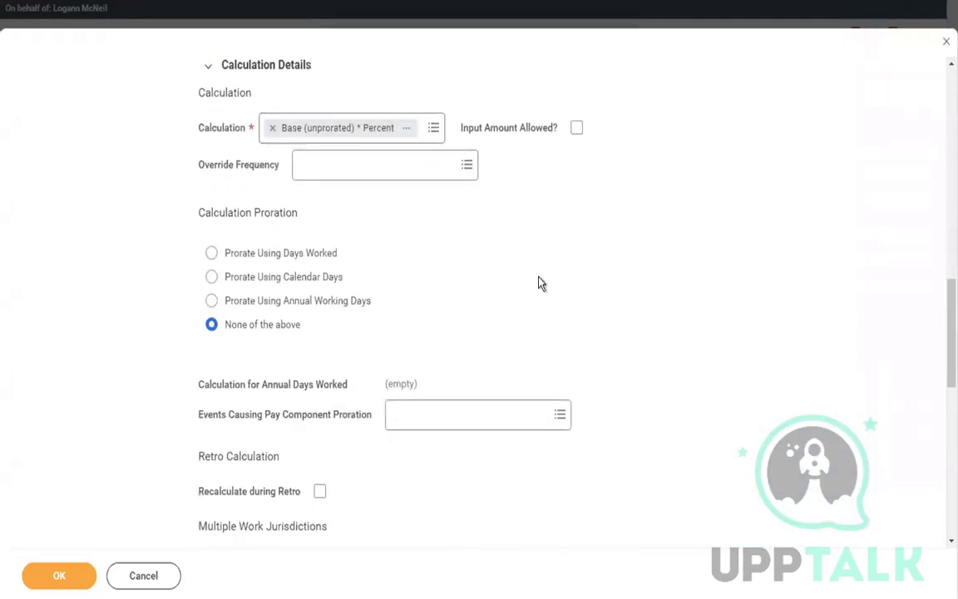
scroll(541, 284, down, 1)
scroll(539, 283, down, 5)
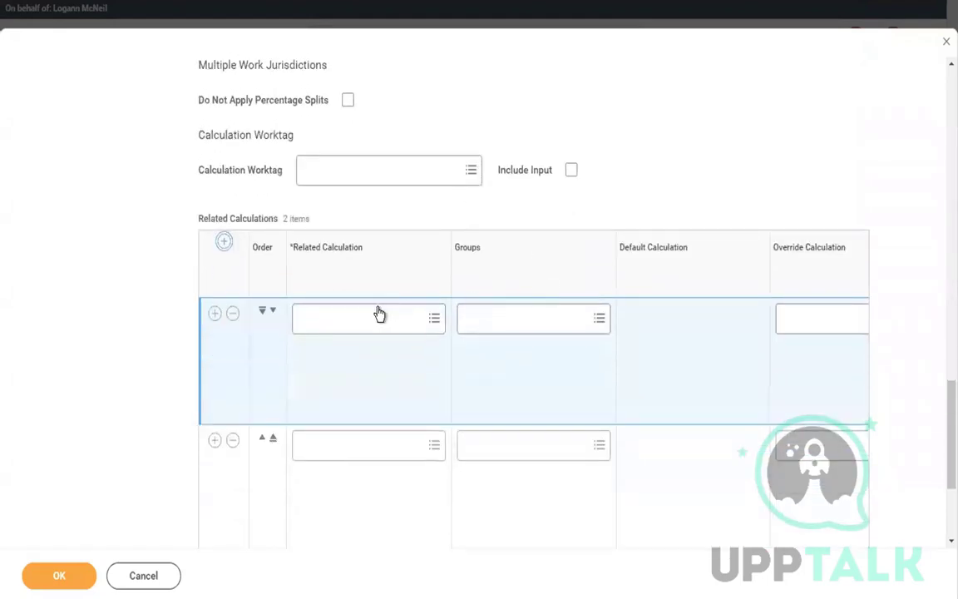
text(BASE)
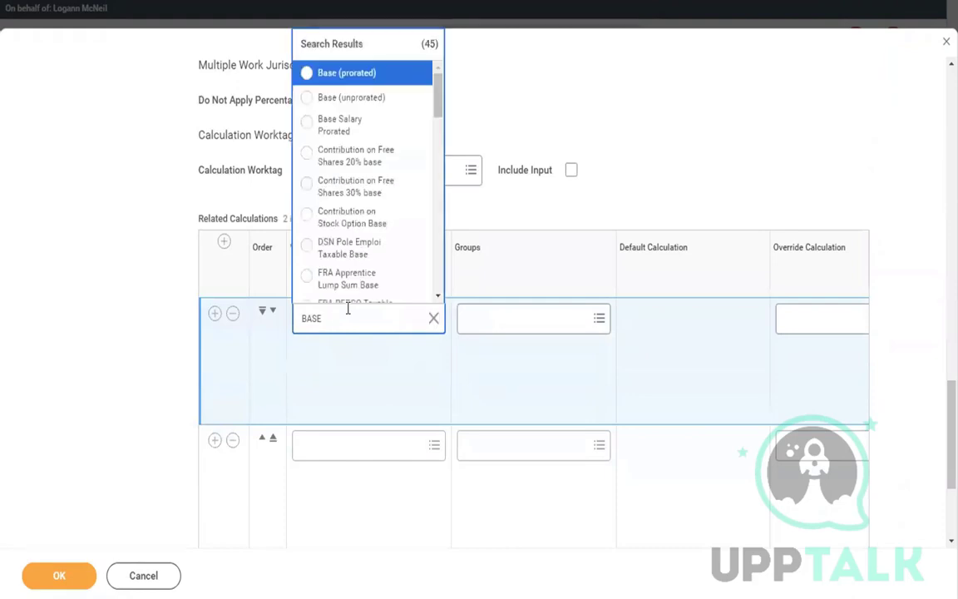
click(420, 97)
click(595, 86)
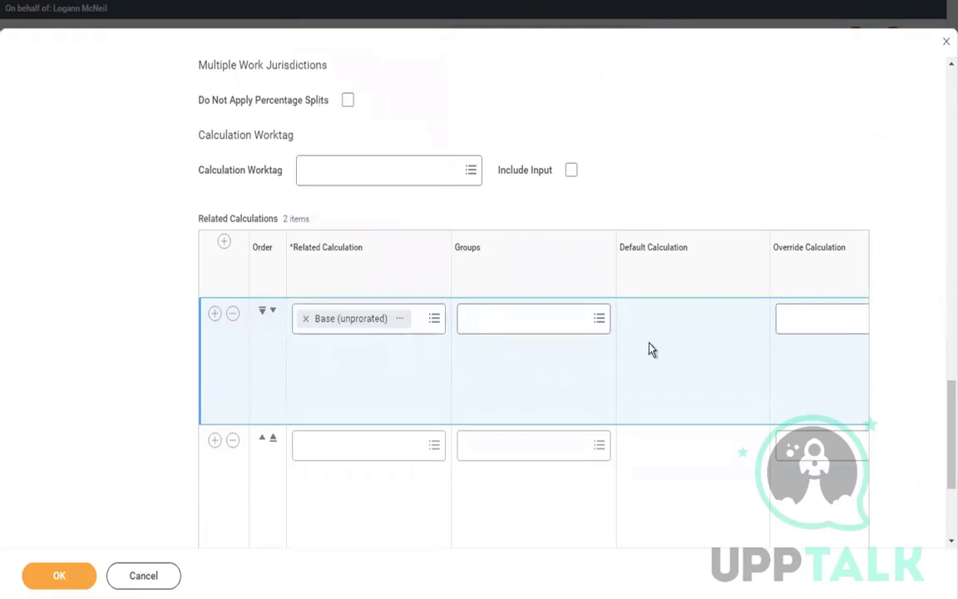
Step: Search for "RETIREMENT SAVINGS" and set the Base (unprorated) row's override calculation to "Retirement Savings Eligible Wages"
scroll(651, 350, right, 5)
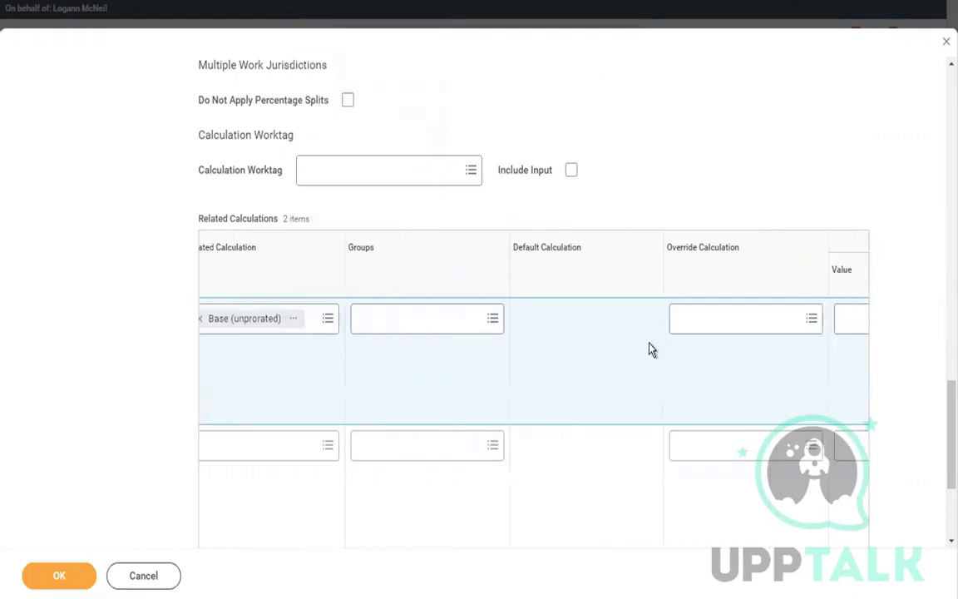
click(627, 320)
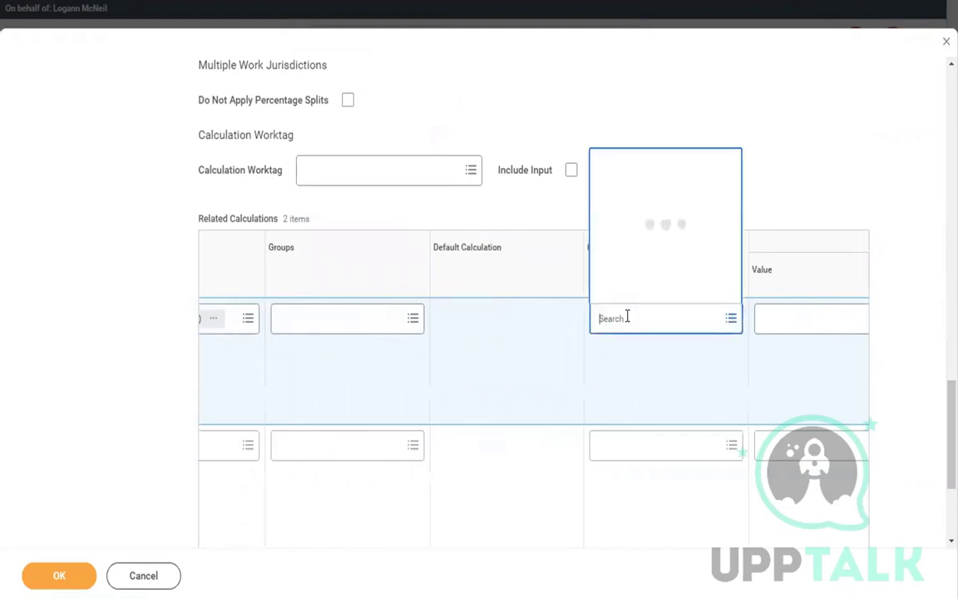
text(RETIREME)
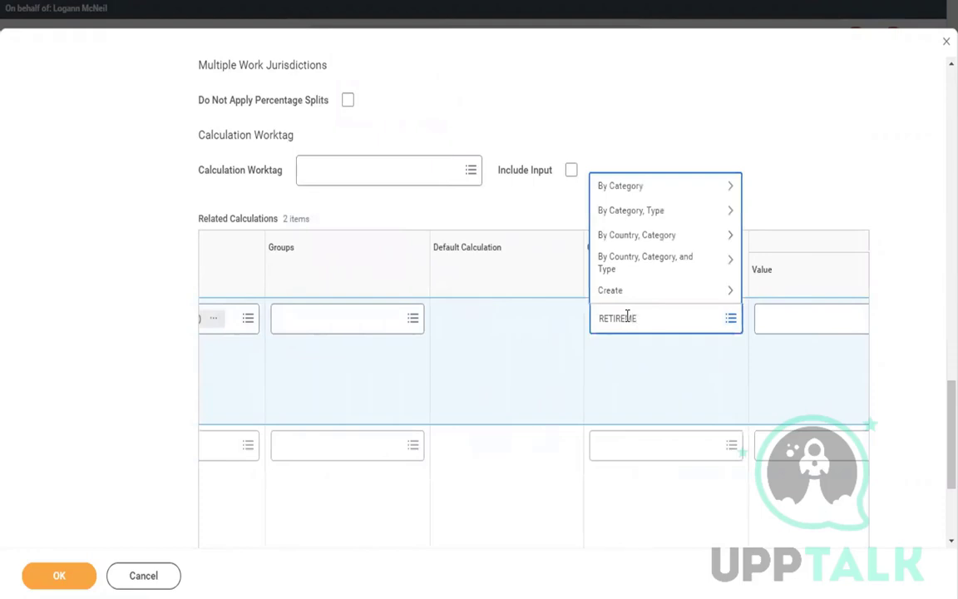
key(Return)
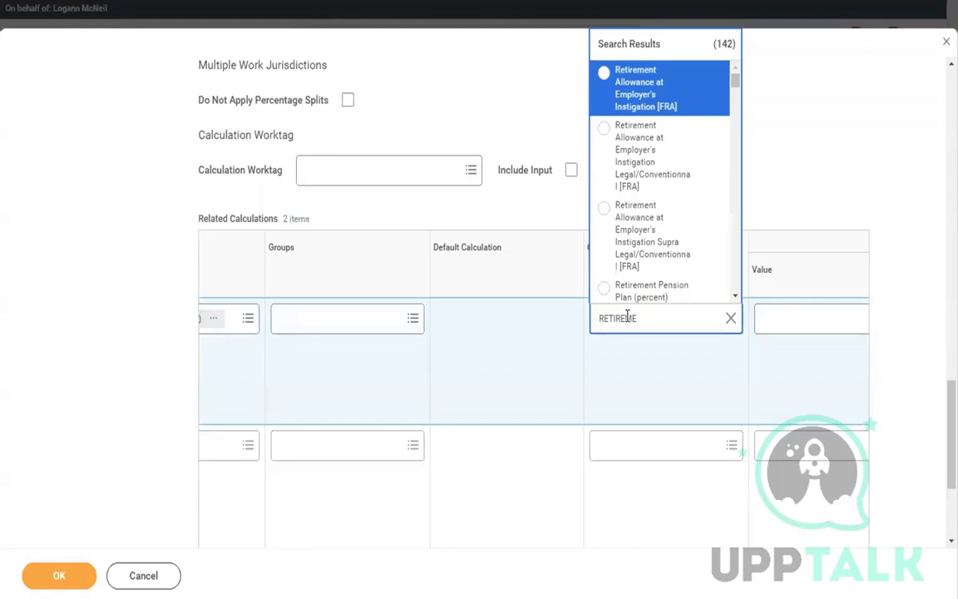
click(732, 320)
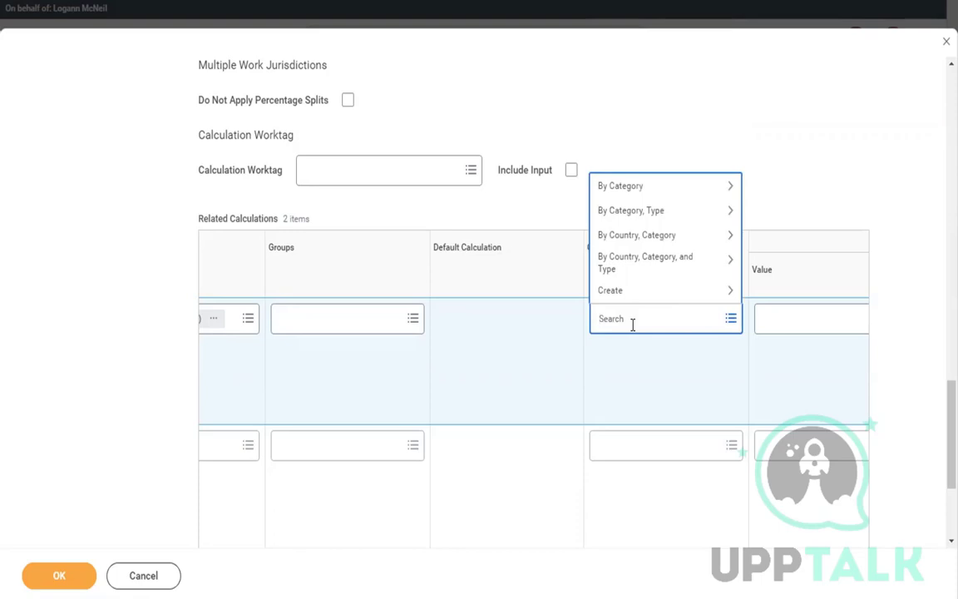
text(RETIREMENT SAVINGS)
key(Return)
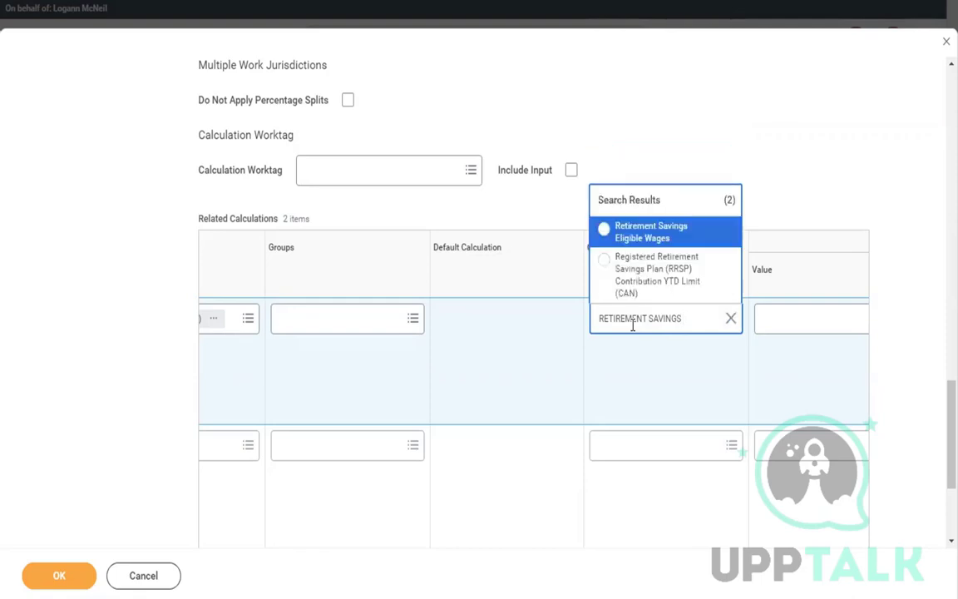
click(650, 233)
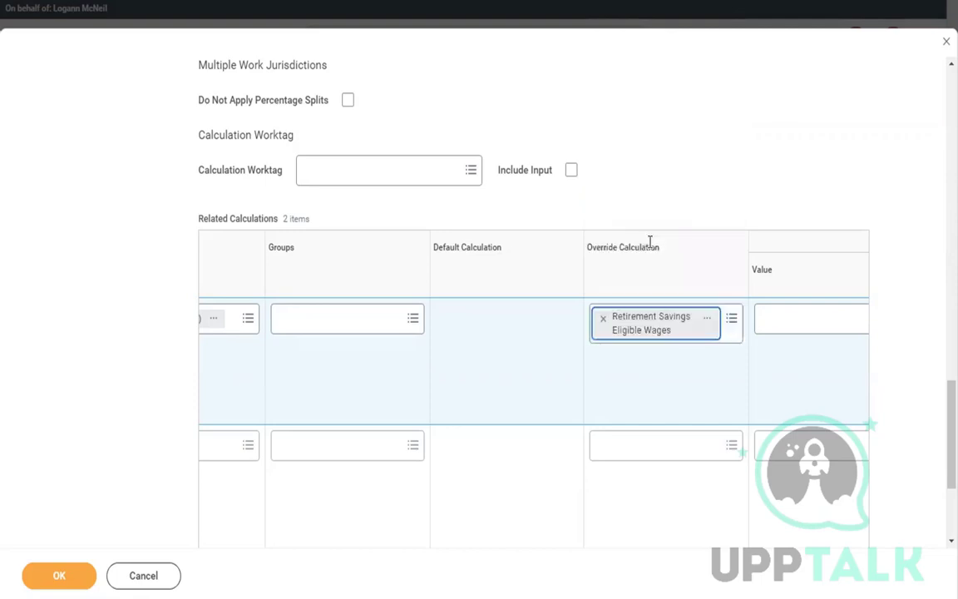
click(707, 321)
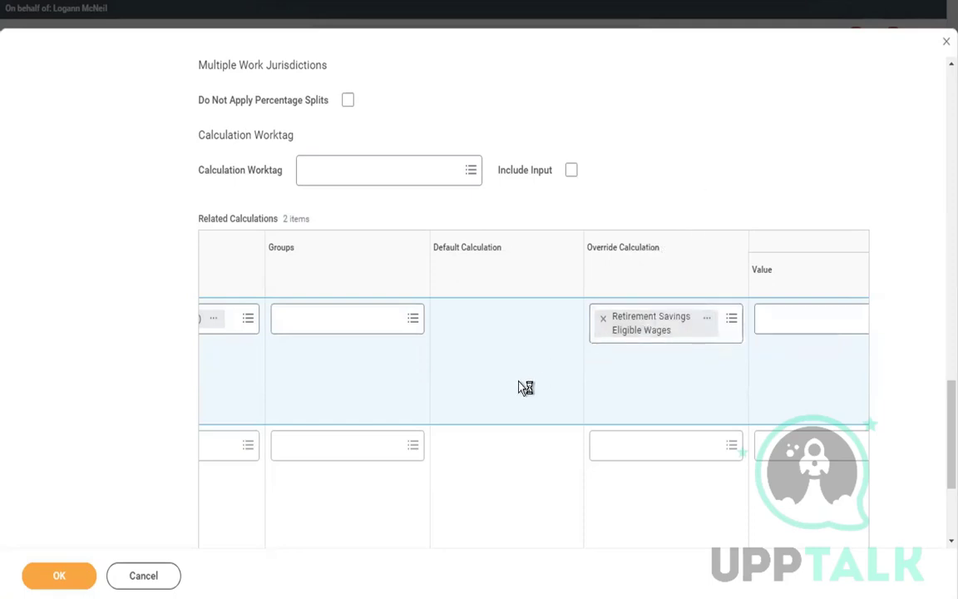
Step: Set the limit value of the Base (unprorated) row to "Section 415 eligible wage limit" by searching for "SECTION 415"
scroll(519, 388, right, 5)
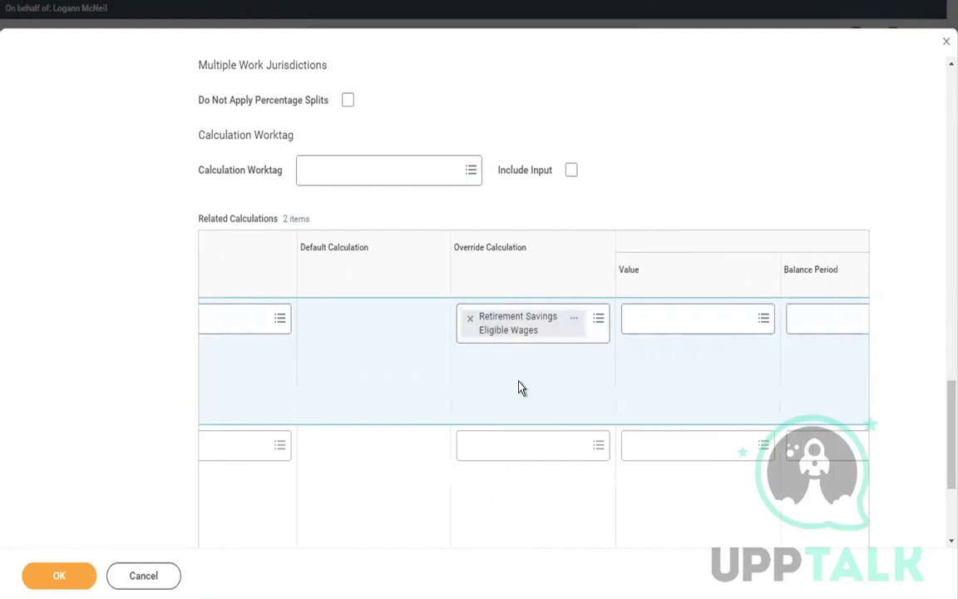
scroll(519, 388, right, 5)
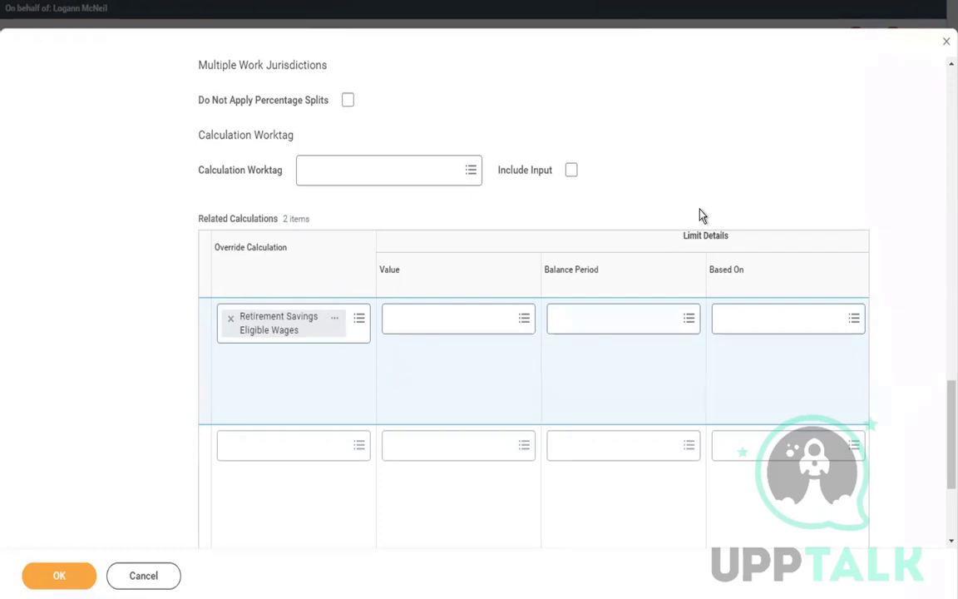
click(459, 316)
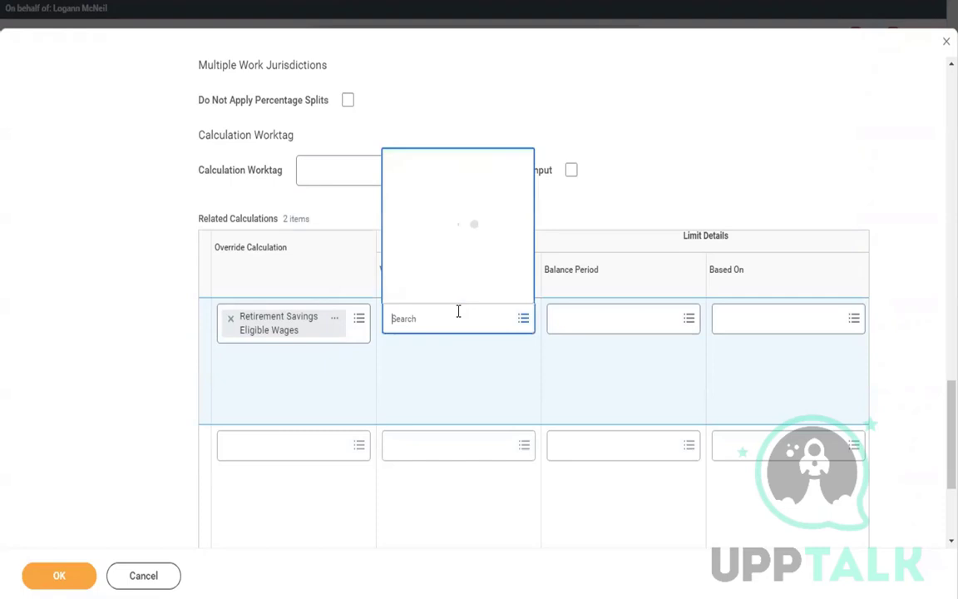
text(SECTIO)
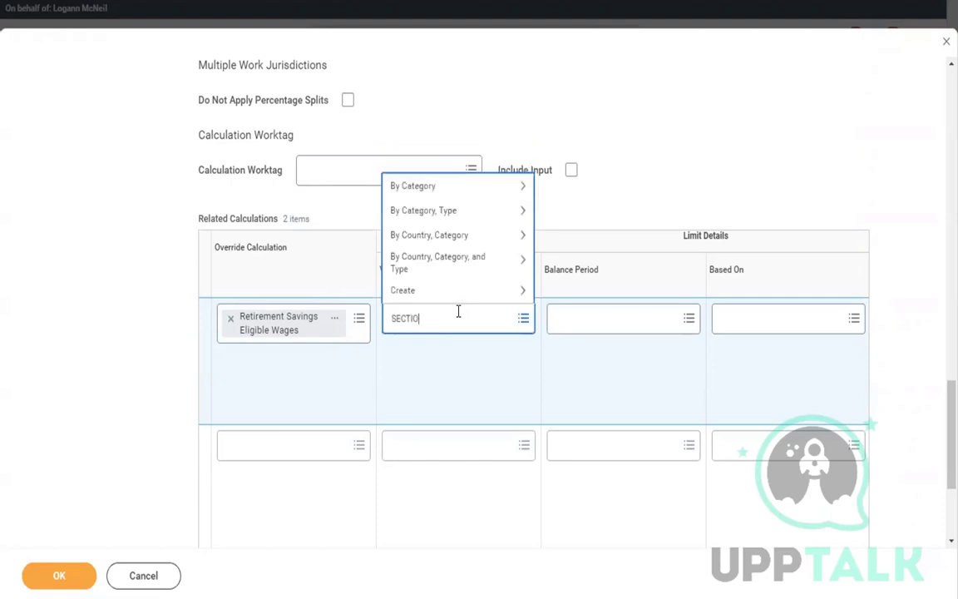
text(N 415)
key(Return)
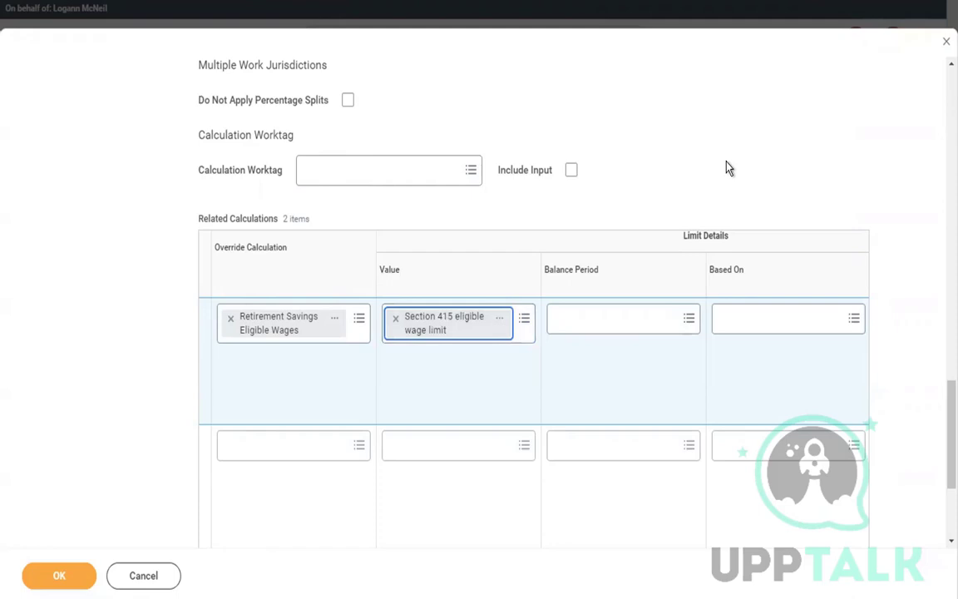
Step: Search for "ytd cur" and set the first row's limit balance period to "YTD - Current Calendar Year (based on Payment Date)"
click(597, 328)
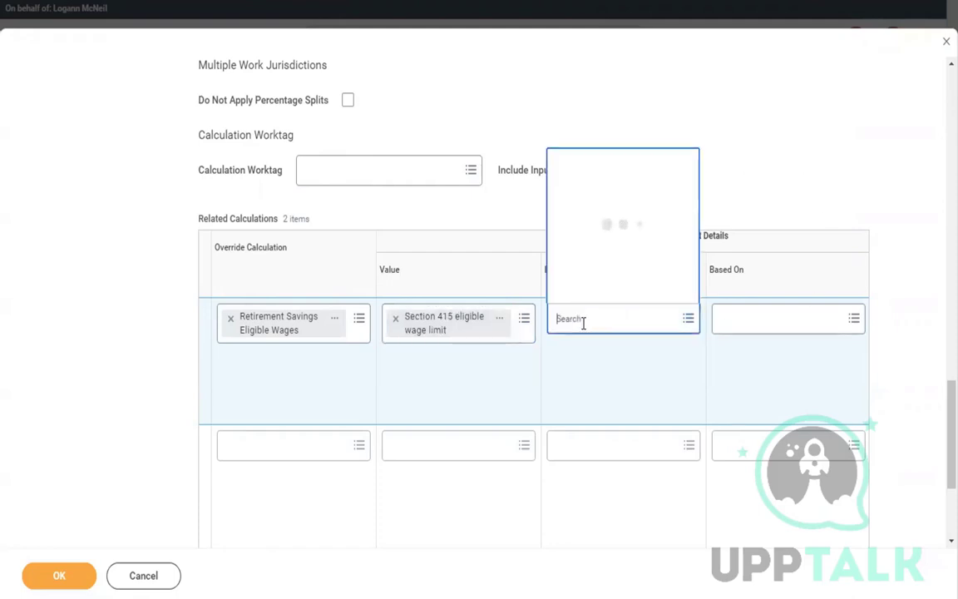
text(CURE)
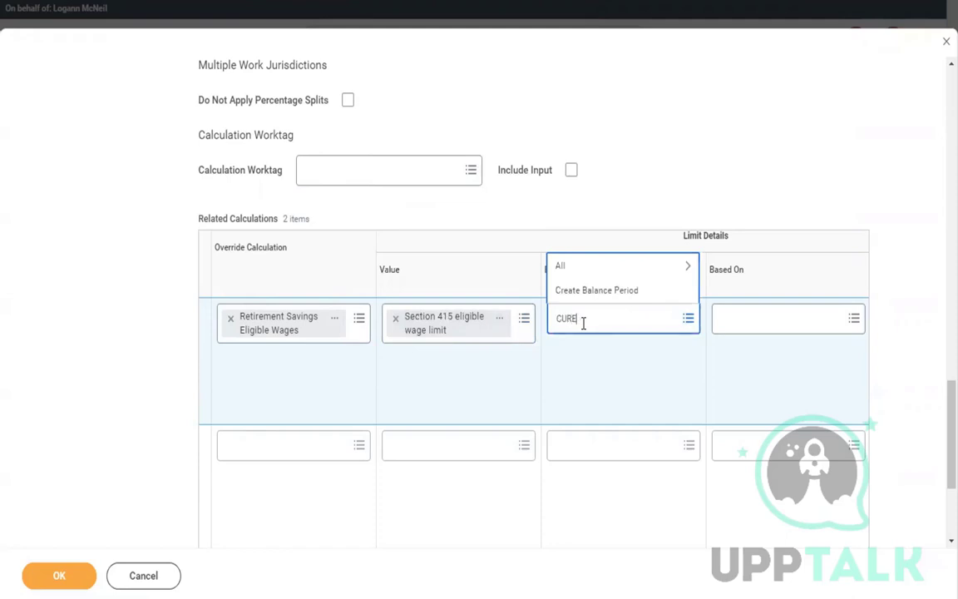
key(BackSpace)
text(RENT CALENDAT)
key(Return)
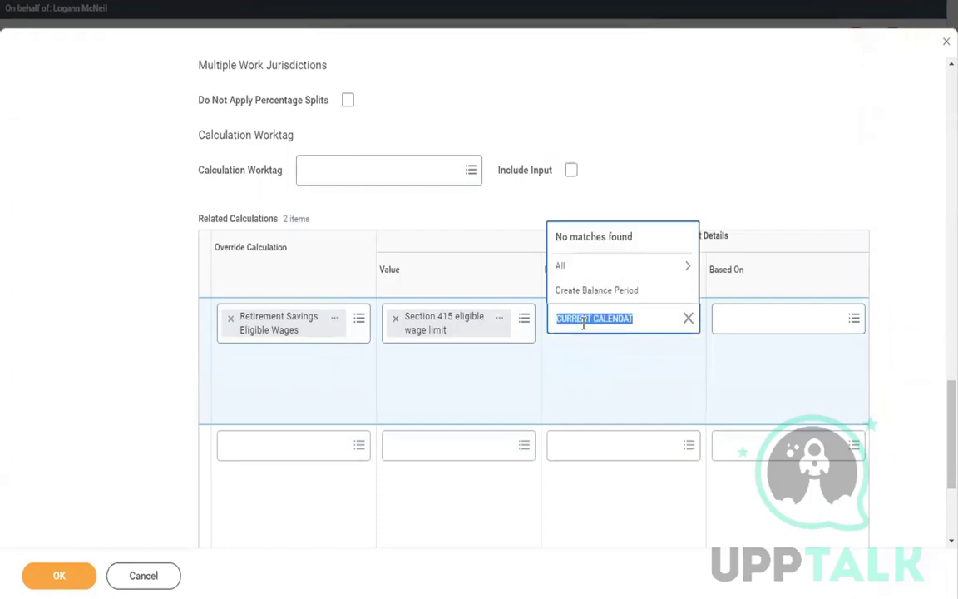
key(BackSpace)
text(ytd cur)
key(Return)
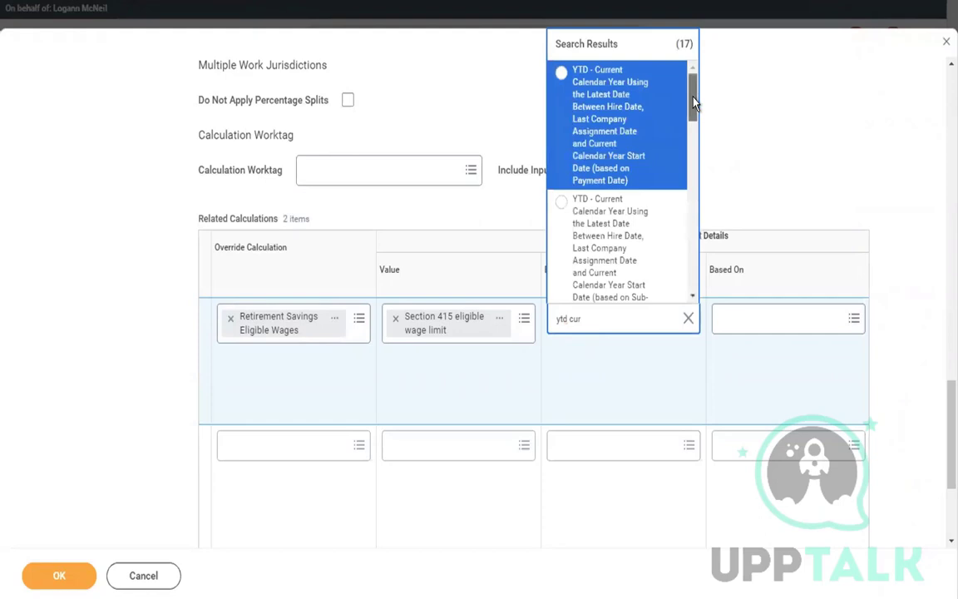
drag(695, 102, 695, 196)
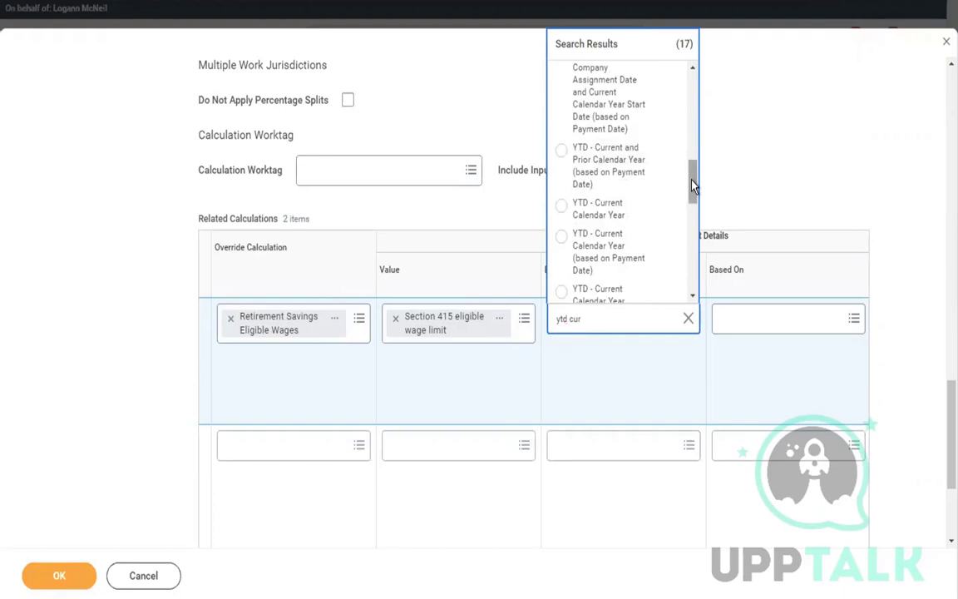
click(587, 253)
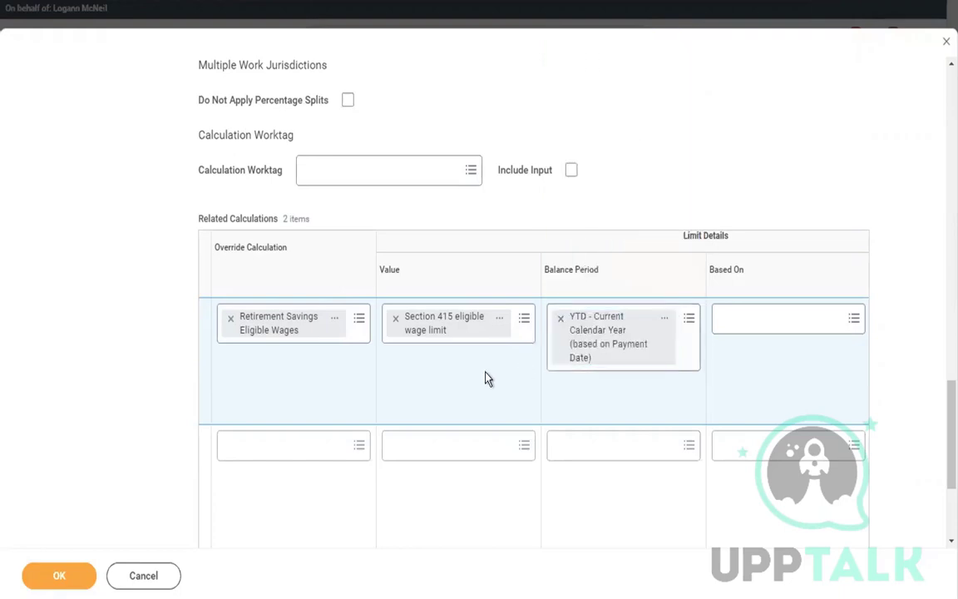
Step: Review the first row's entries and examine which earnings add to the Retirement Savings Eligible Wages pay component group
scroll(487, 378, left, 10)
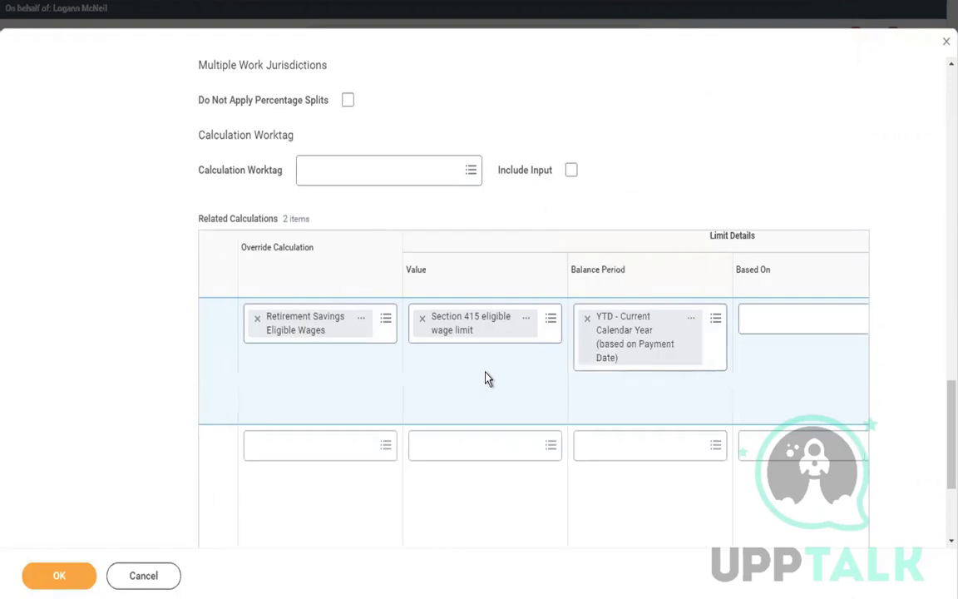
scroll(487, 378, left, 3)
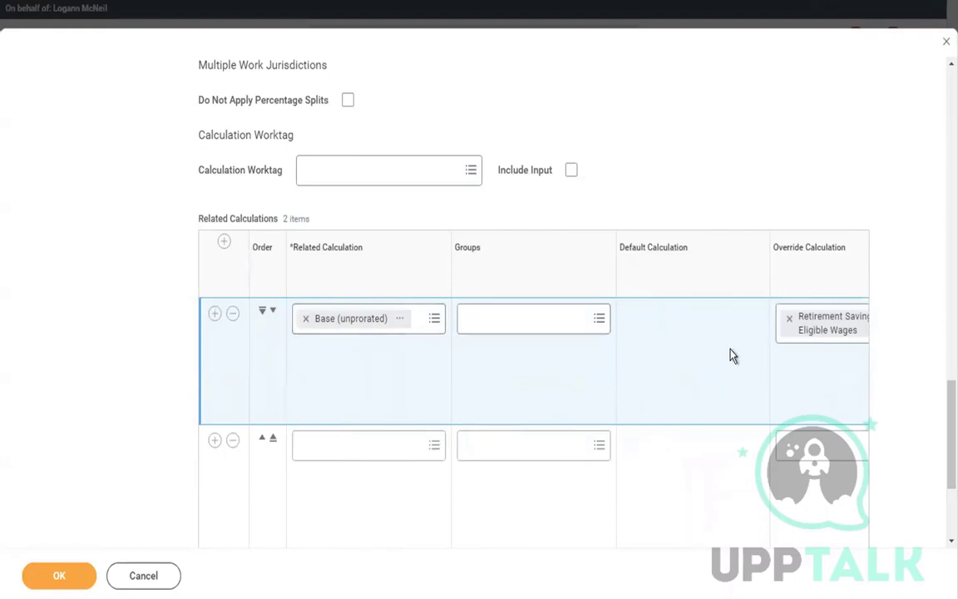
scroll(732, 356, right, 5)
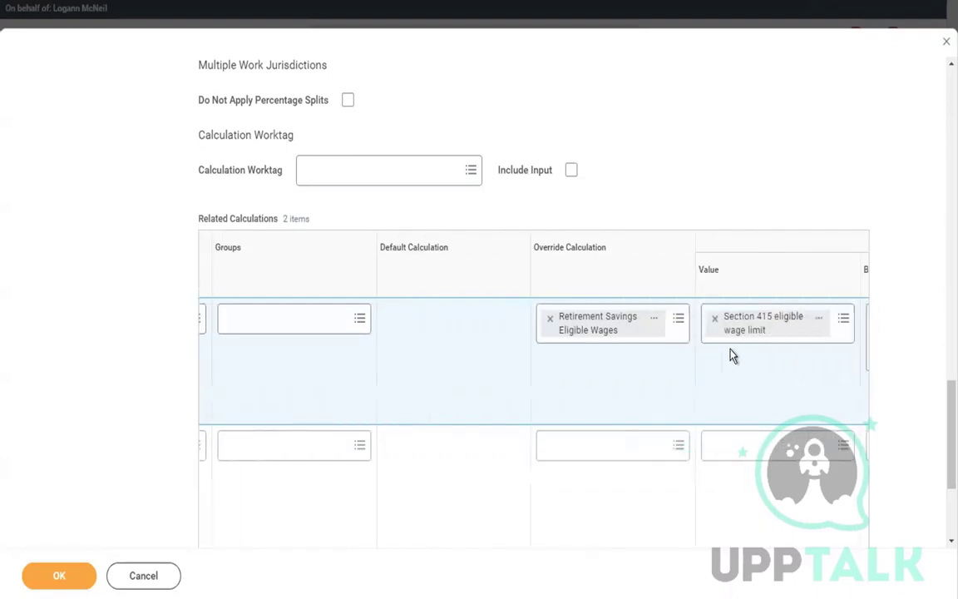
click(655, 322)
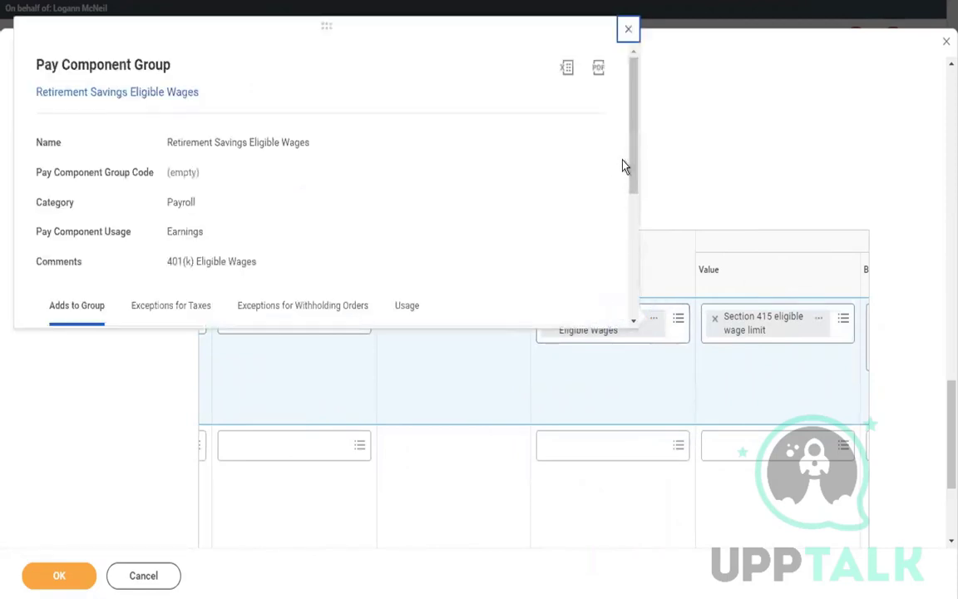
drag(624, 161, 629, 278)
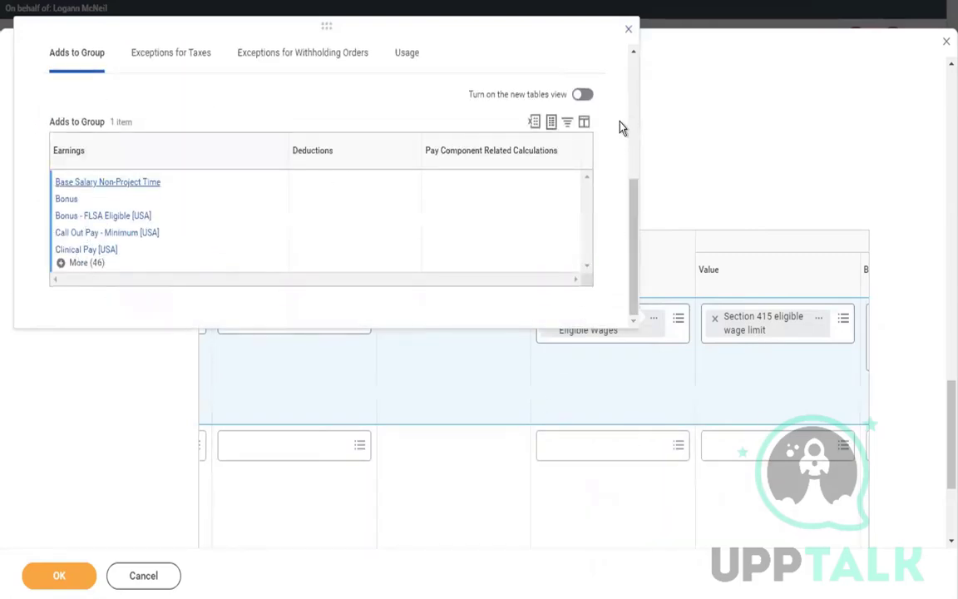
click(665, 263)
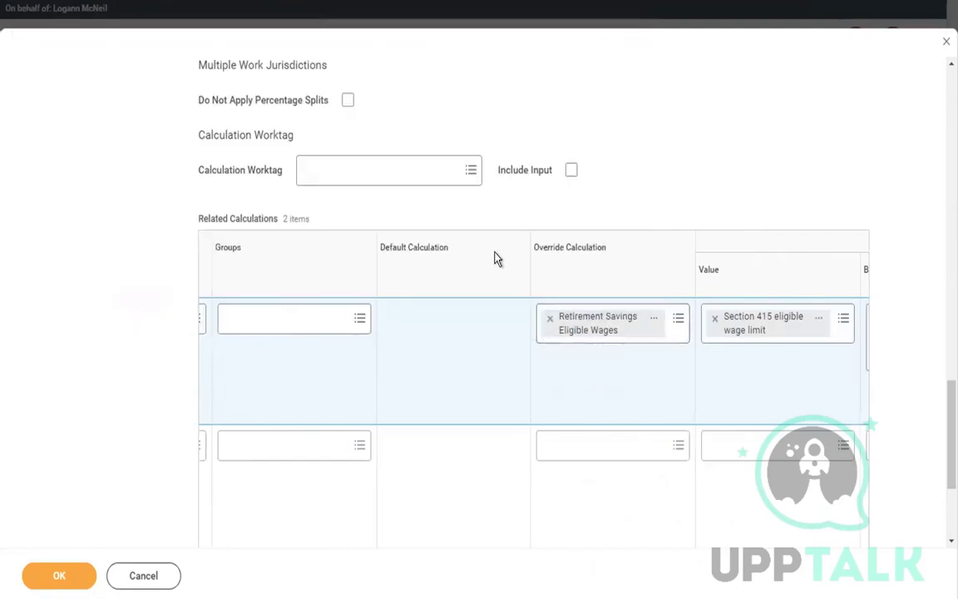
Step: Examine the lookup table and numeric search criteria of the Section 415 eligible wage limit calculation
click(819, 323)
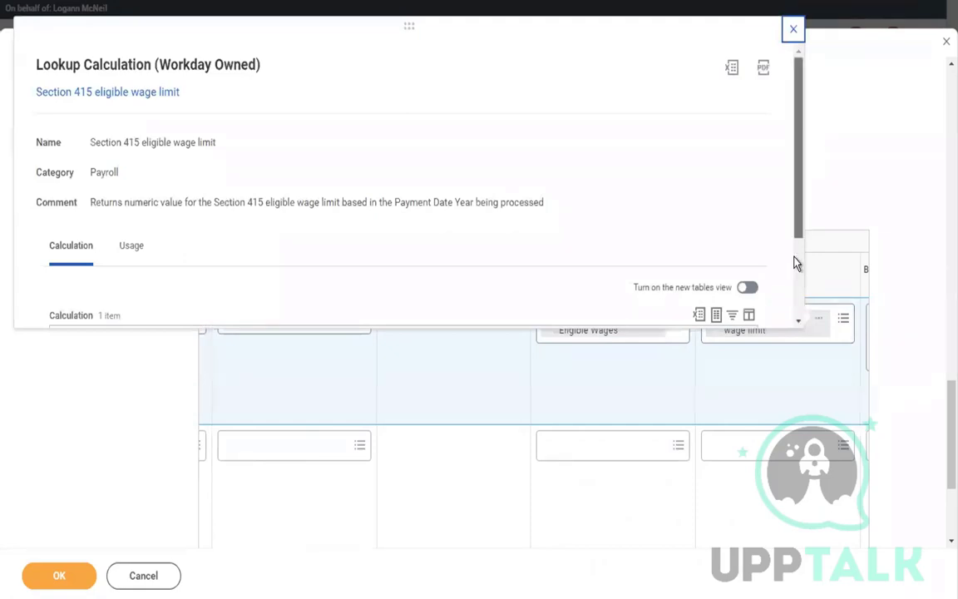
scroll(795, 264, down, 3)
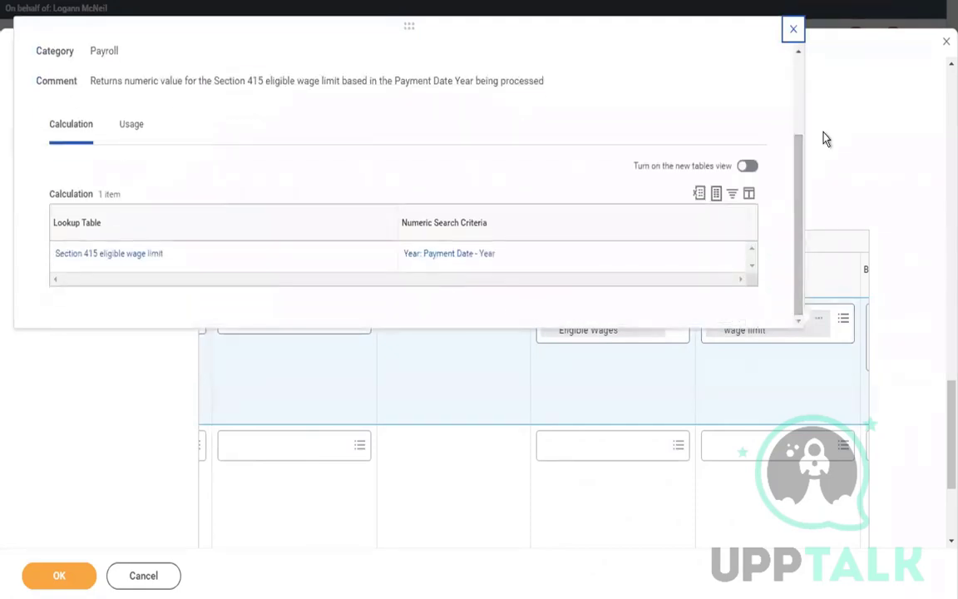
click(674, 384)
Step: Set the Base (unprorated) row's results to Display Current and select its Result checkbox
scroll(674, 384, right, 5)
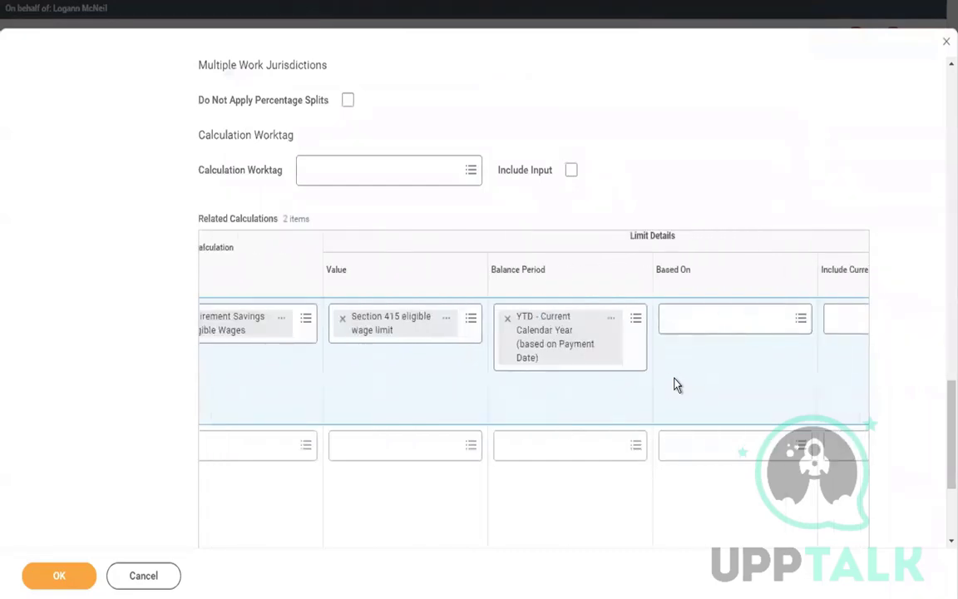
scroll(675, 384, right, 8)
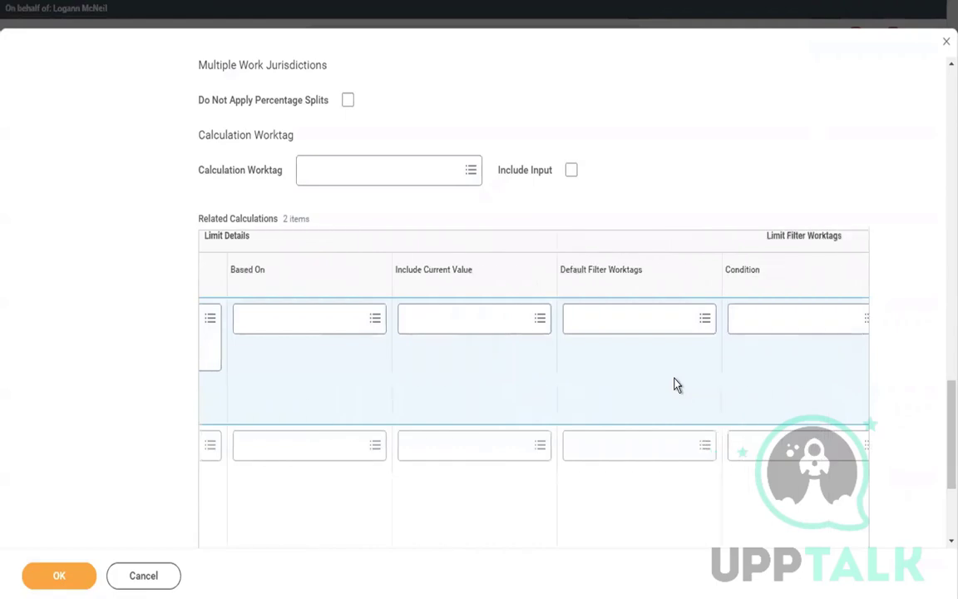
scroll(675, 384, right, 2)
scroll(674, 384, right, 10)
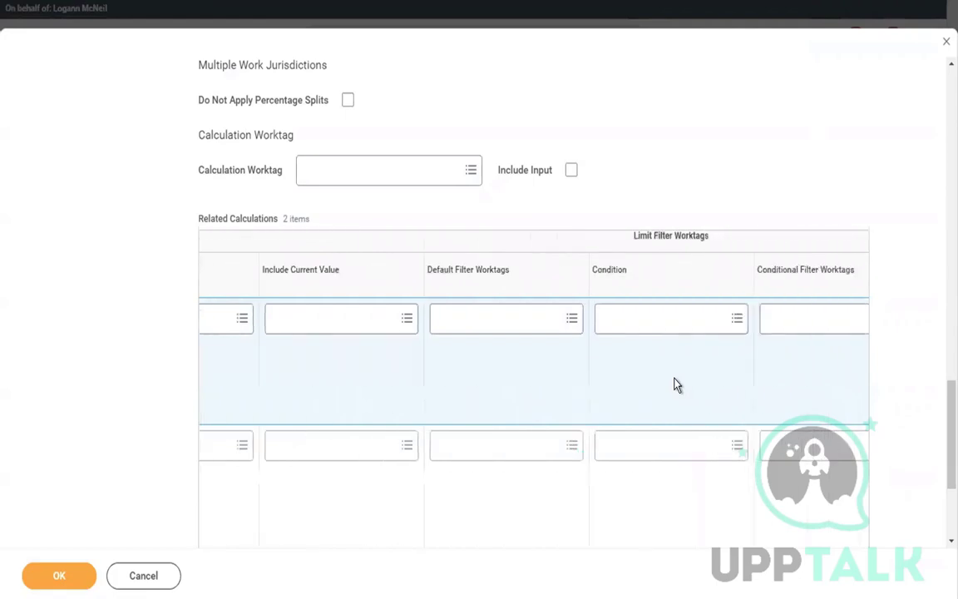
scroll(674, 384, right, 7)
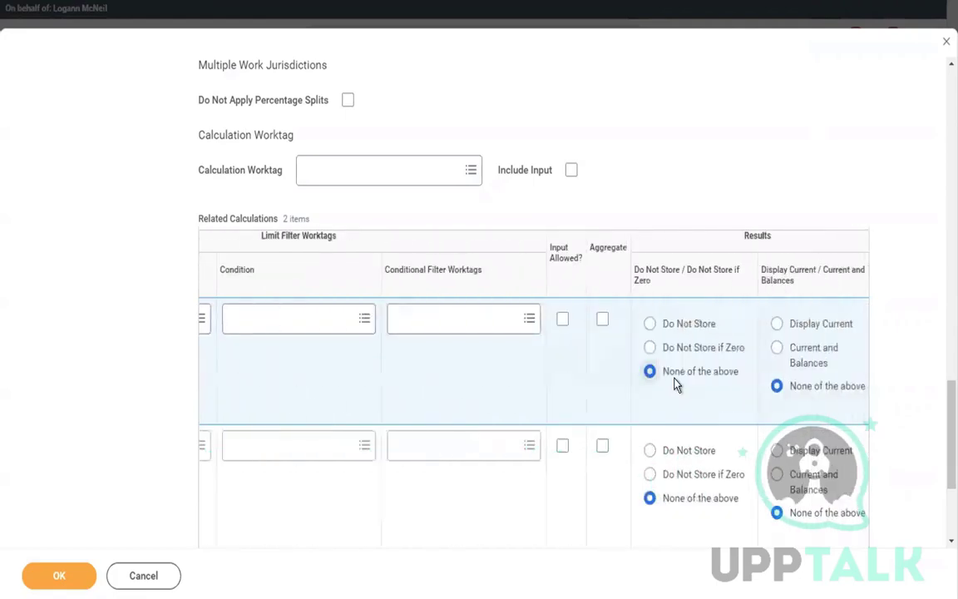
scroll(675, 385, right, 2)
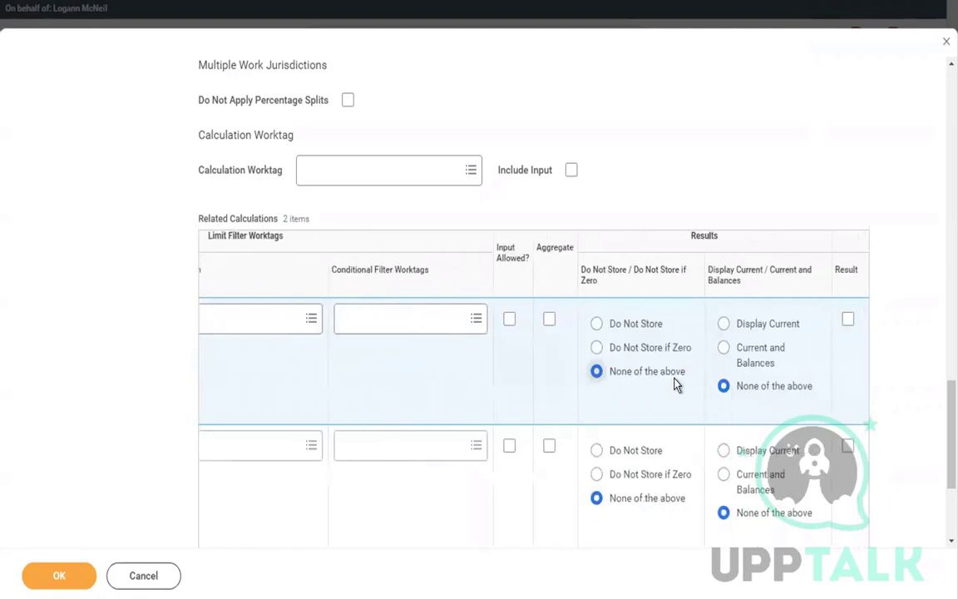
scroll(675, 385, right, 1)
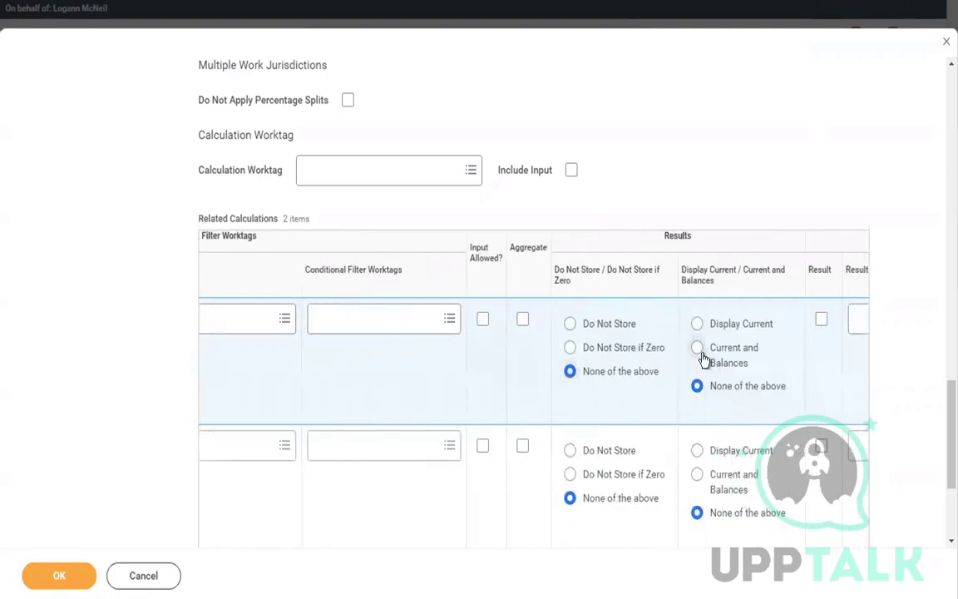
click(696, 325)
click(821, 320)
click(857, 257)
scroll(579, 406, left, 10)
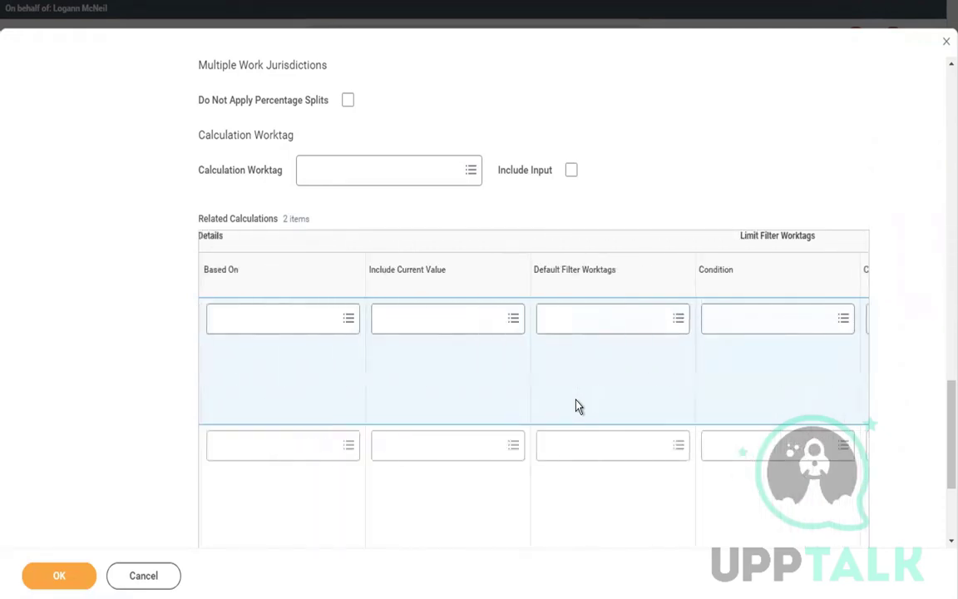
scroll(577, 405, left, 10)
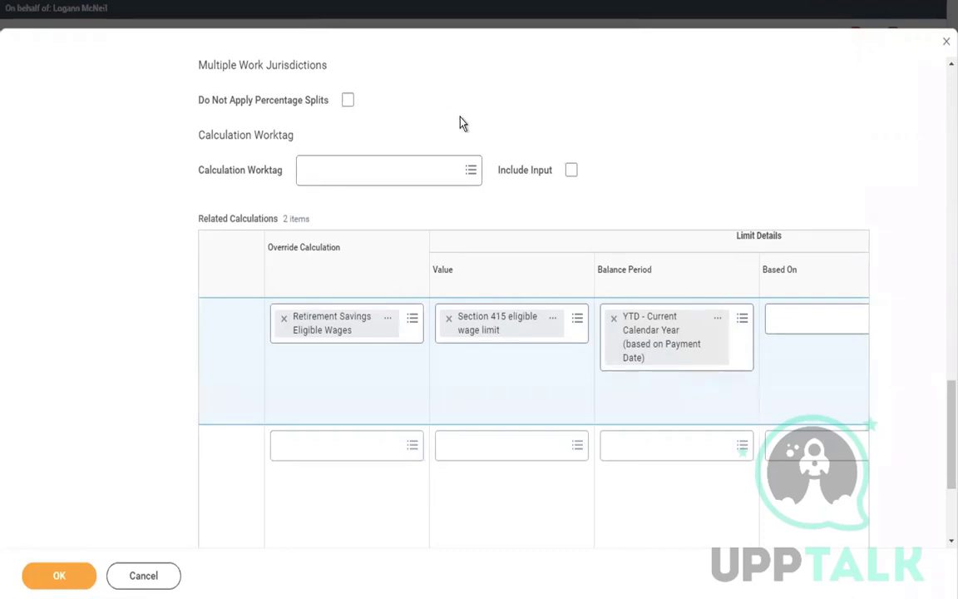
Step: Review the deduction's run category, worker eligibility criteria, calculation details and proration settings
scroll(462, 122, up, 5)
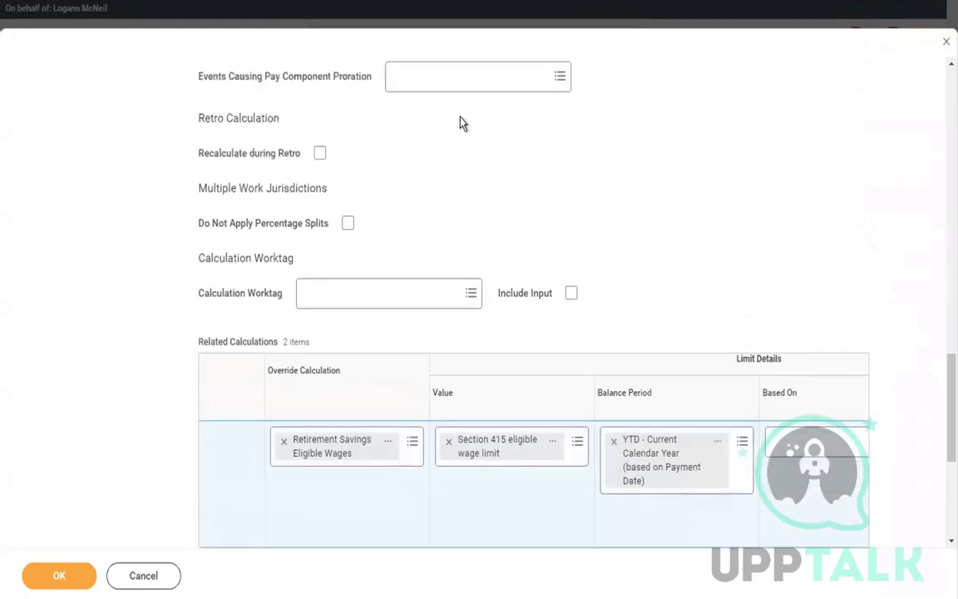
scroll(462, 122, up, 5)
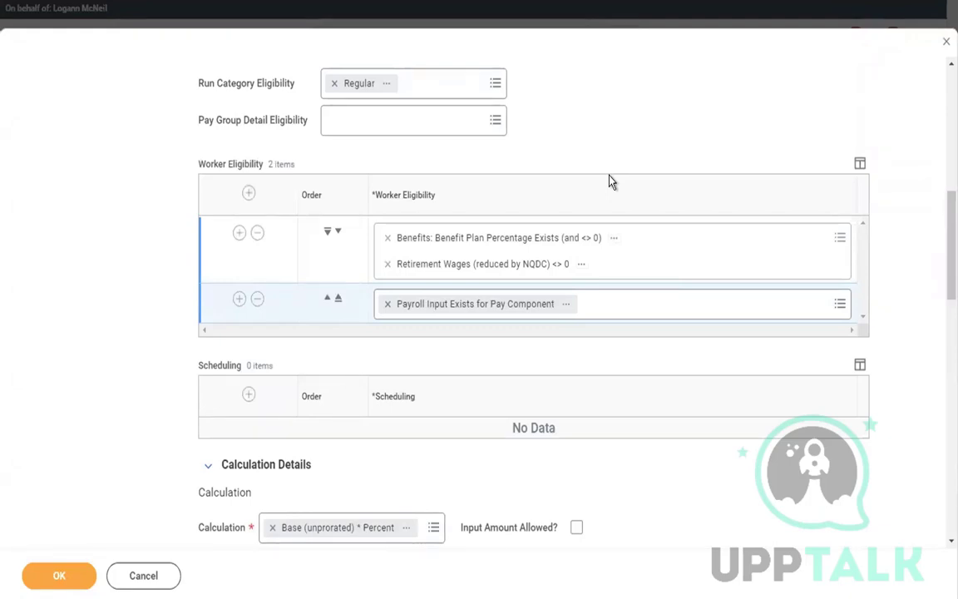
scroll(609, 181, up, 3)
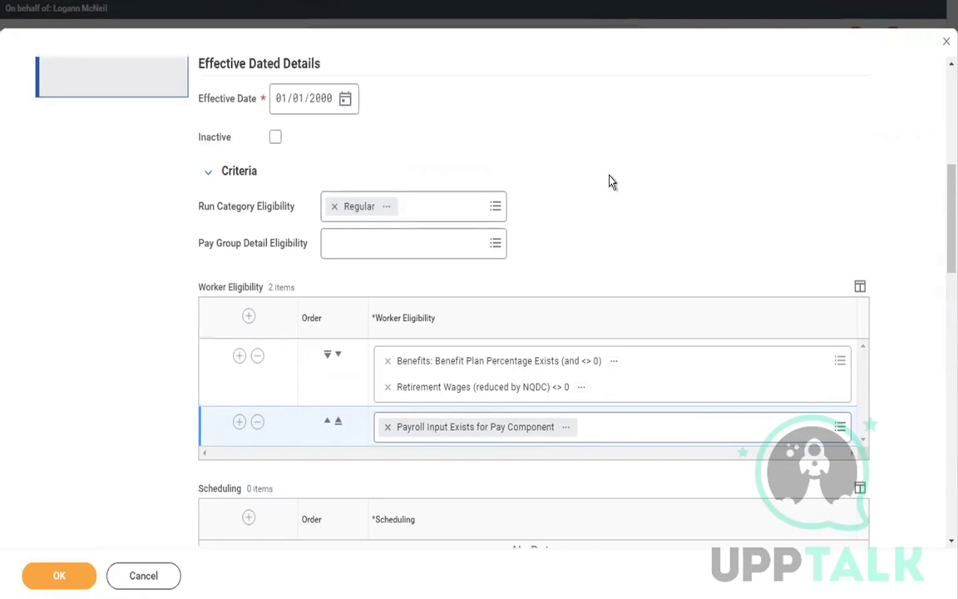
scroll(609, 181, down, 5)
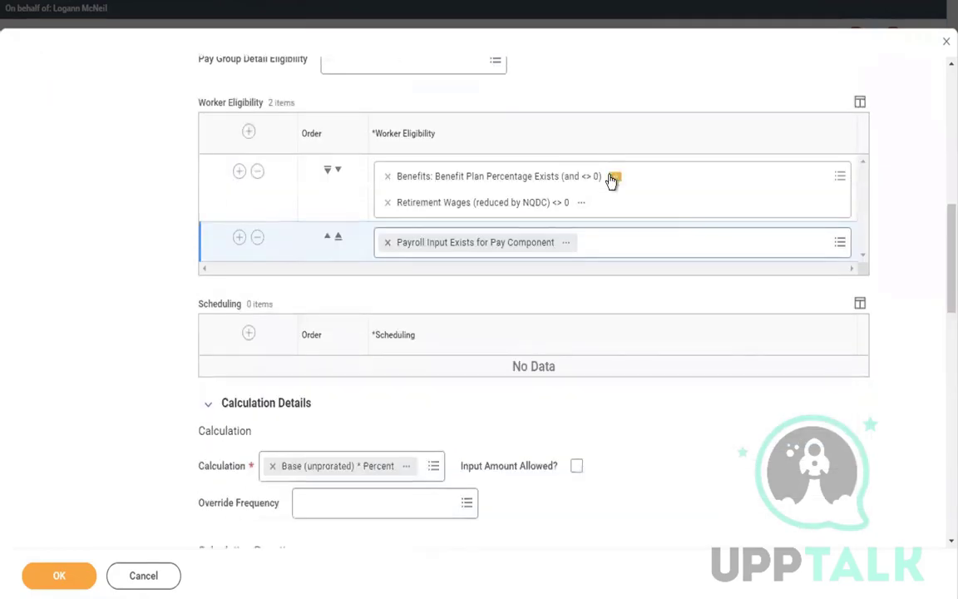
scroll(609, 181, down, 3)
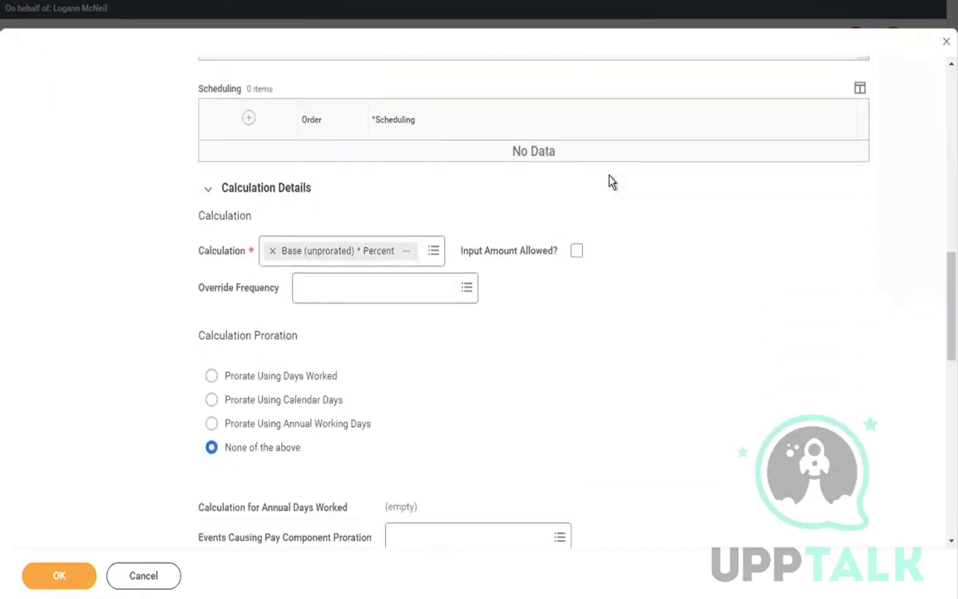
scroll(608, 181, down, 1)
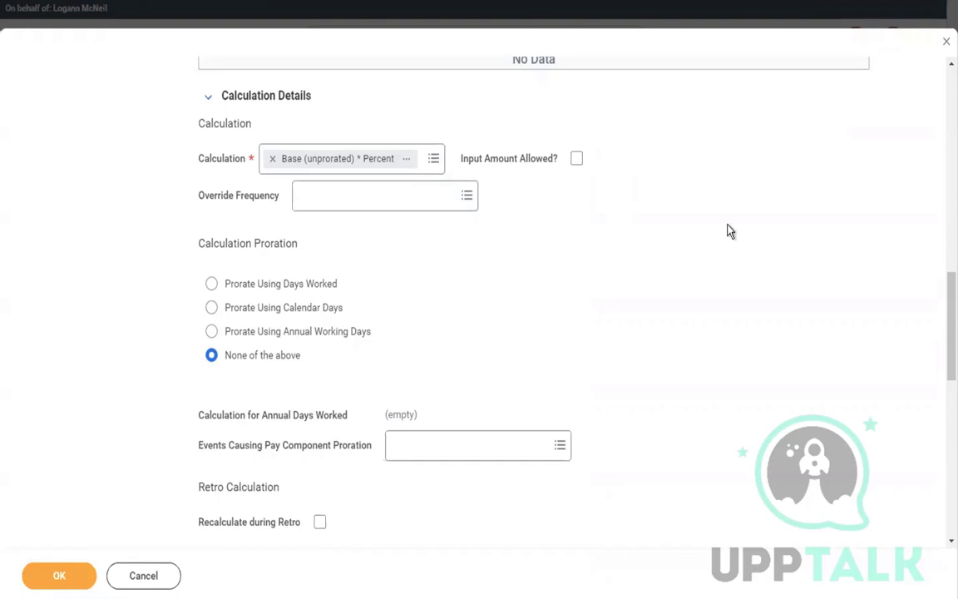
scroll(728, 230, down, 5)
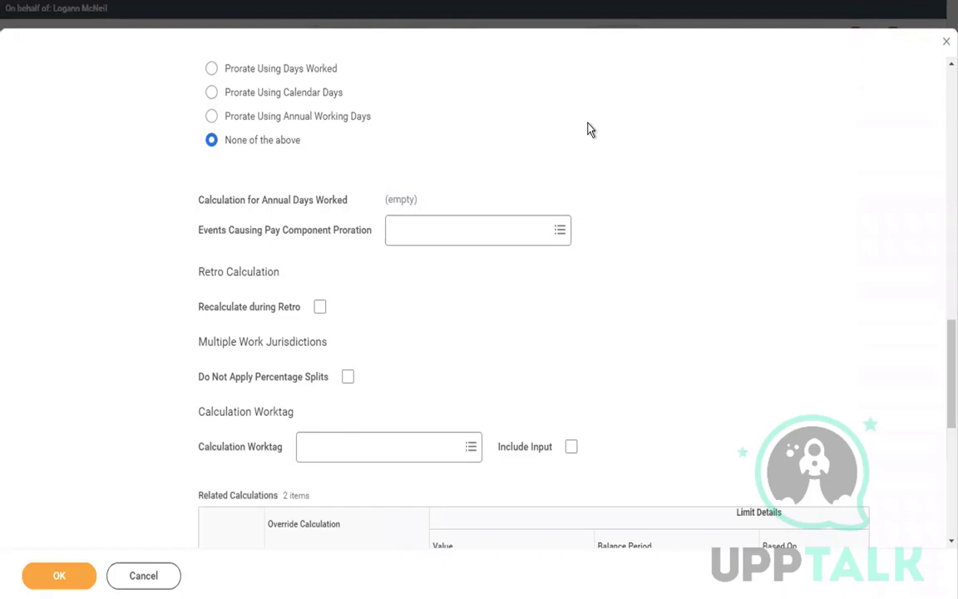
scroll(588, 129, down, 5)
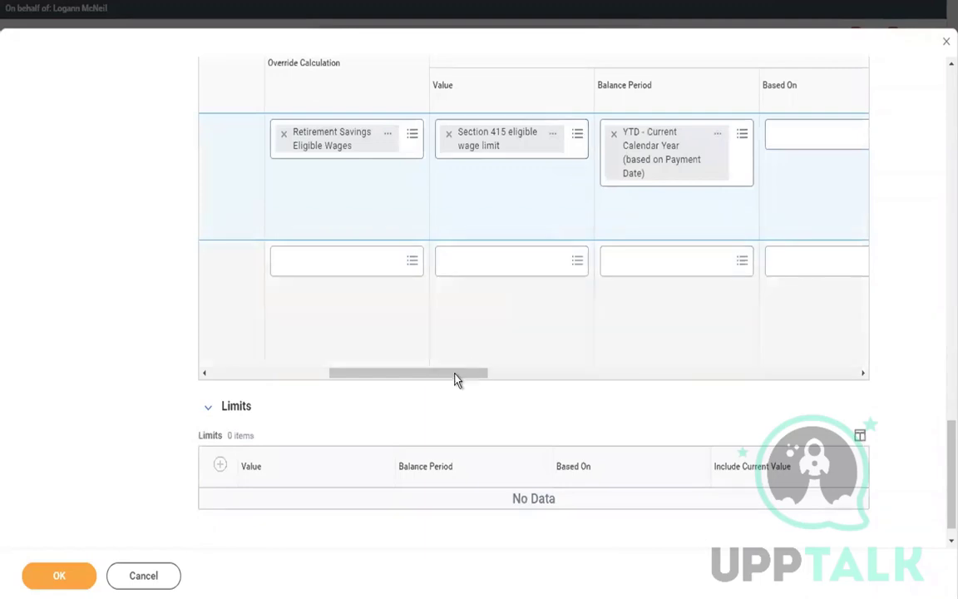
Step: Search for "percent" and set the second related calculation row to Percent
drag(447, 374, 280, 372)
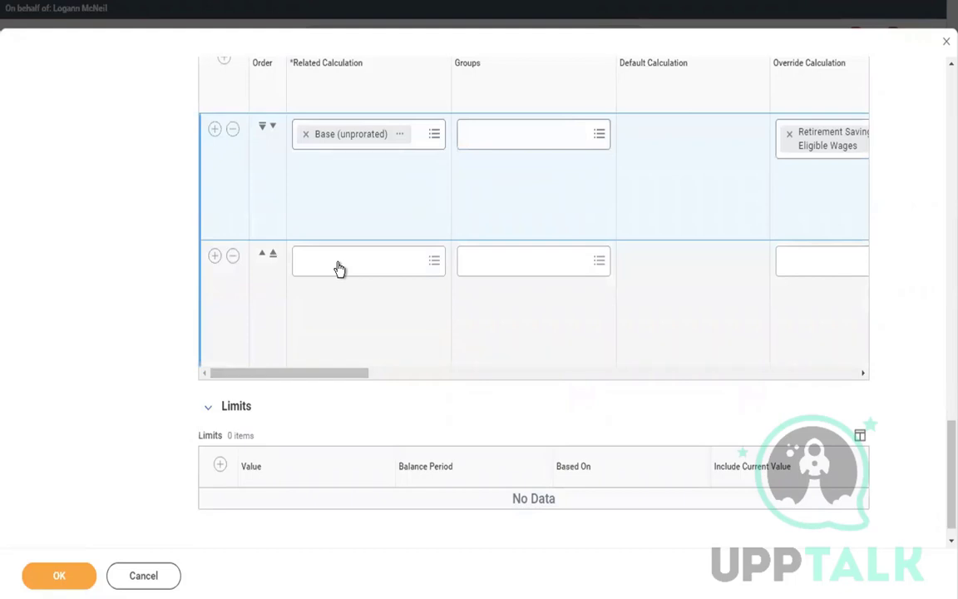
click(338, 263)
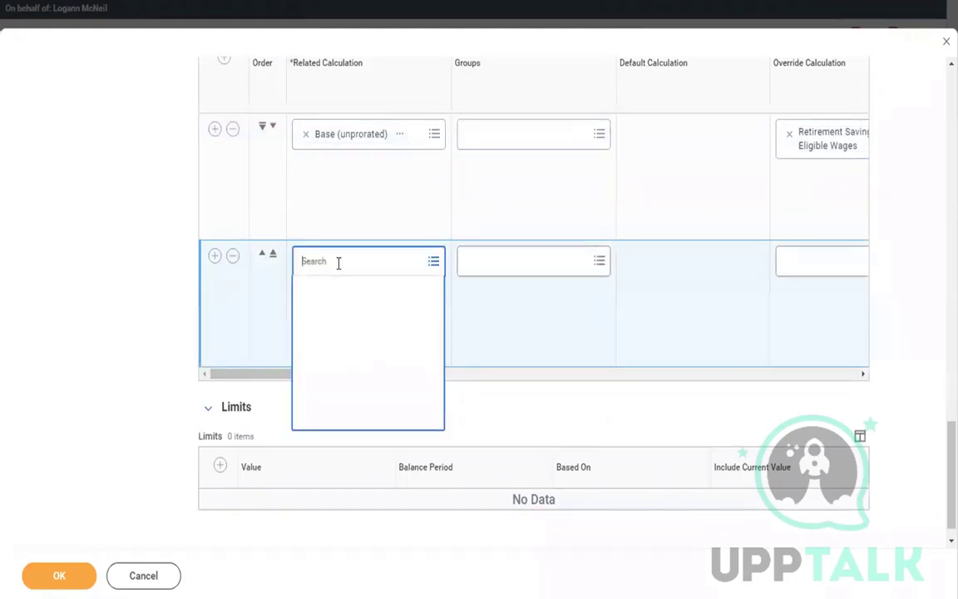
text(percent)
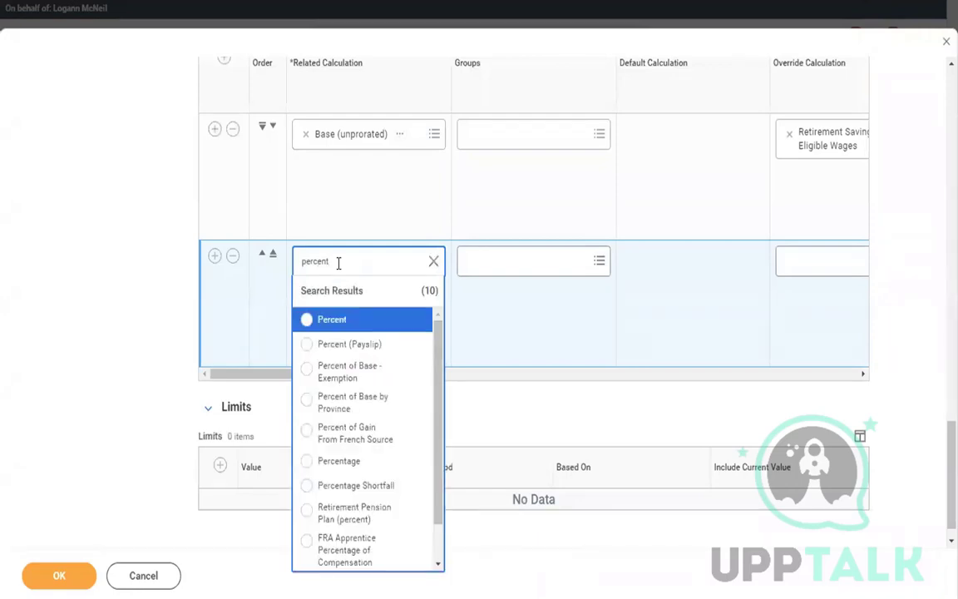
click(561, 319)
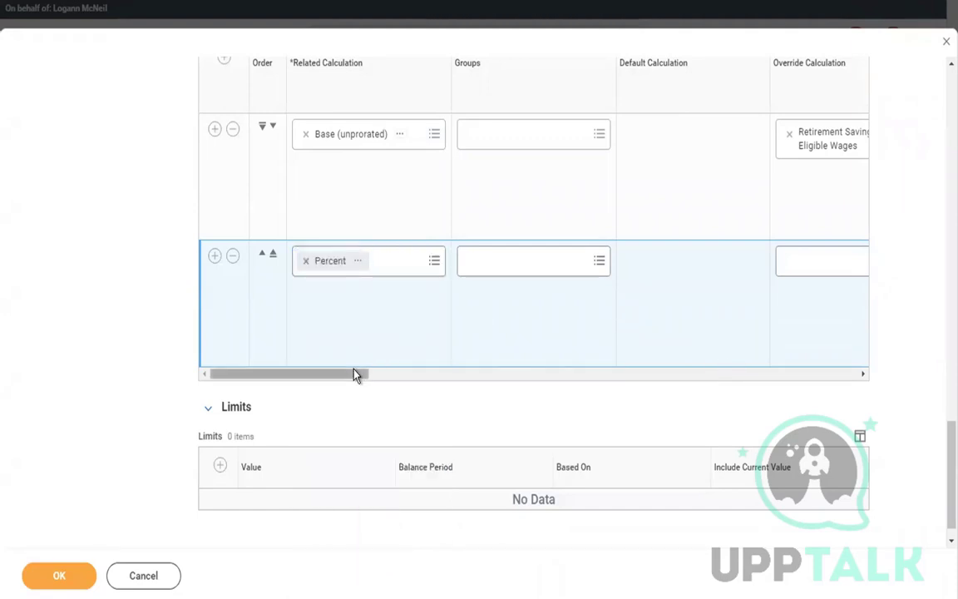
Step: Search for "benefit percen" and set the Percent row's override calculation to Benefits: Benefit Plan Percentage
drag(355, 375, 413, 376)
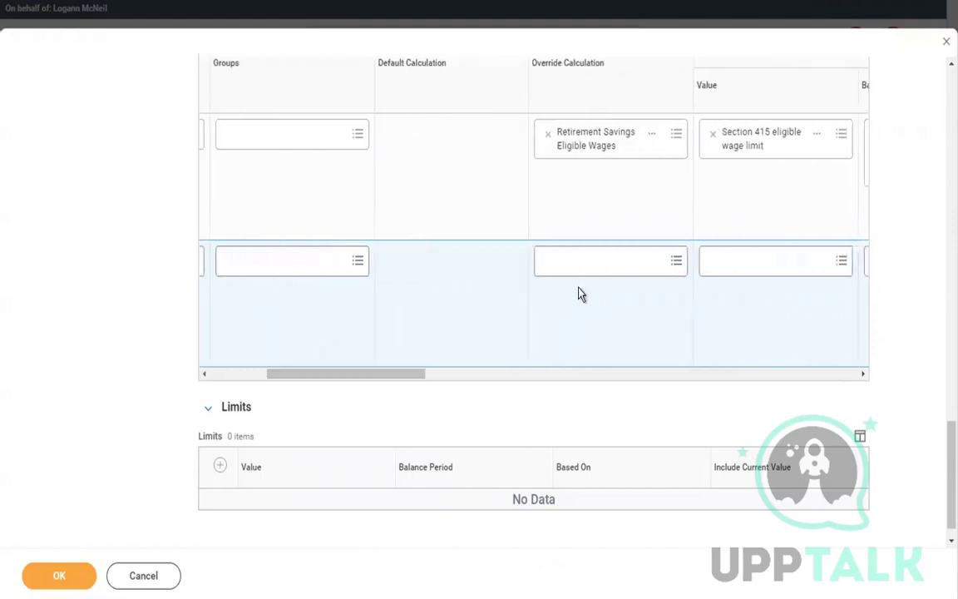
click(570, 267)
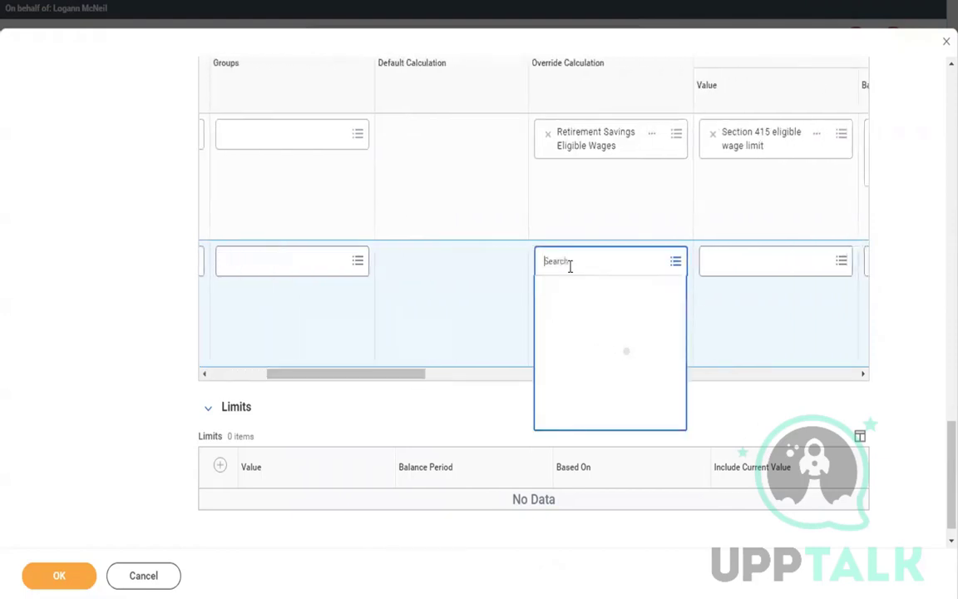
text(benefits percen)
key(Return)
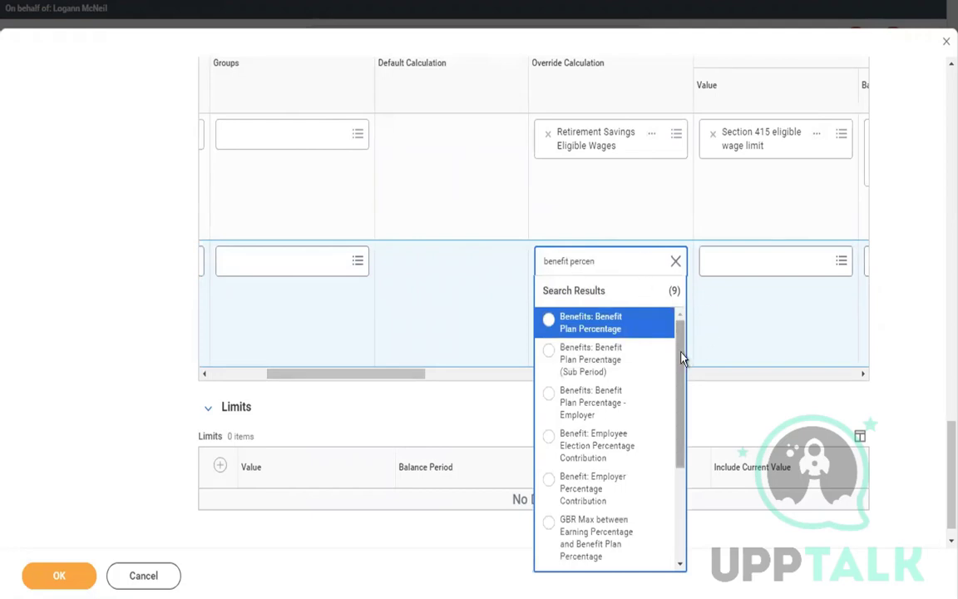
drag(682, 372, 680, 488)
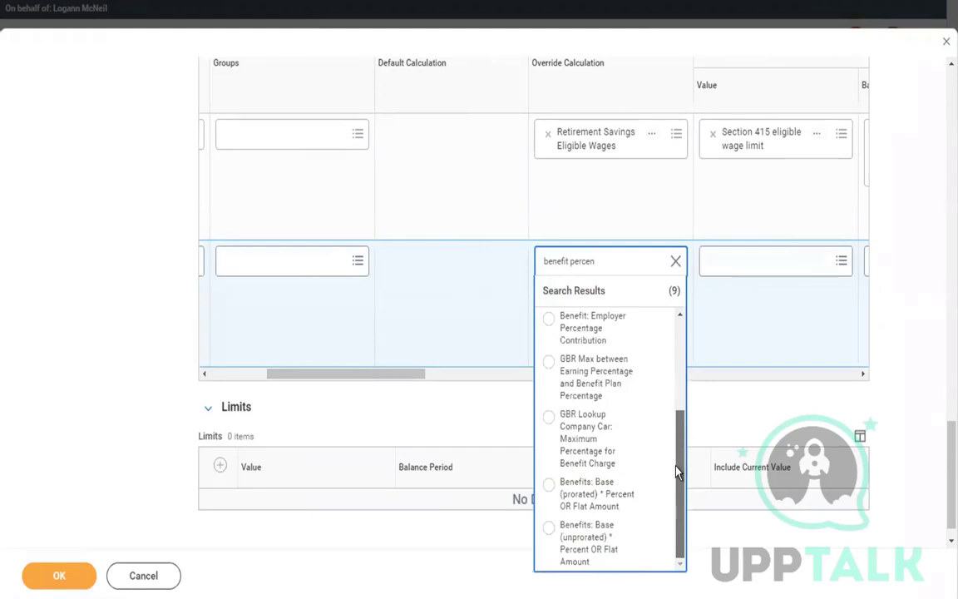
scroll(675, 471, up, 3)
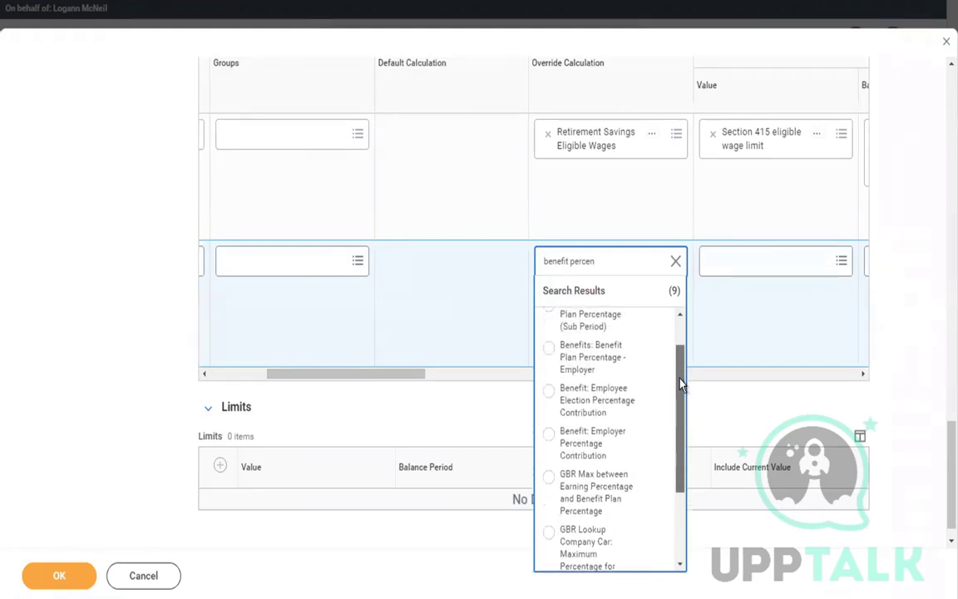
scroll(680, 366, up, 2)
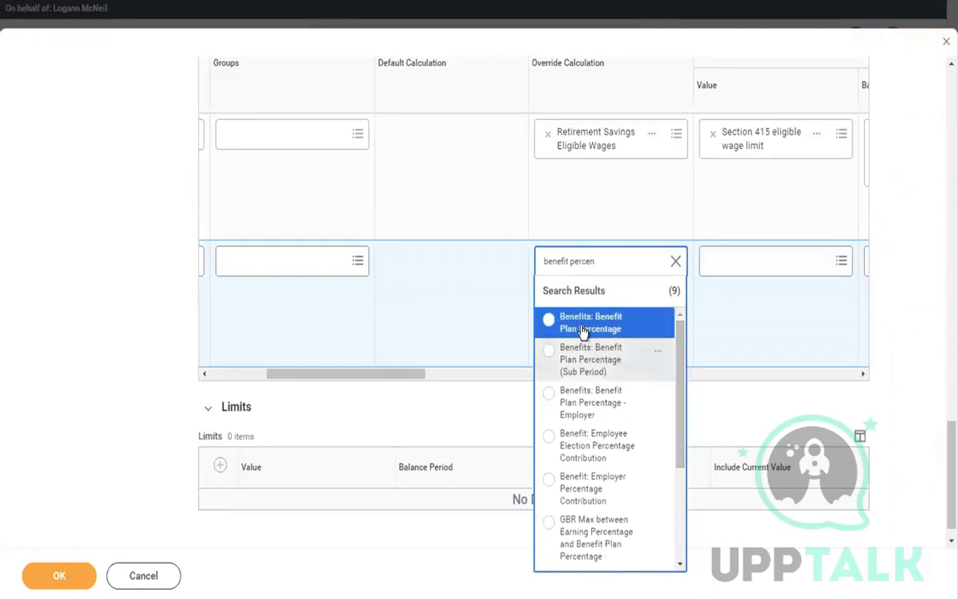
click(581, 326)
Step: Select the Percent row's Result checkbox and review the entries across both related calculation rows
drag(396, 376, 787, 352)
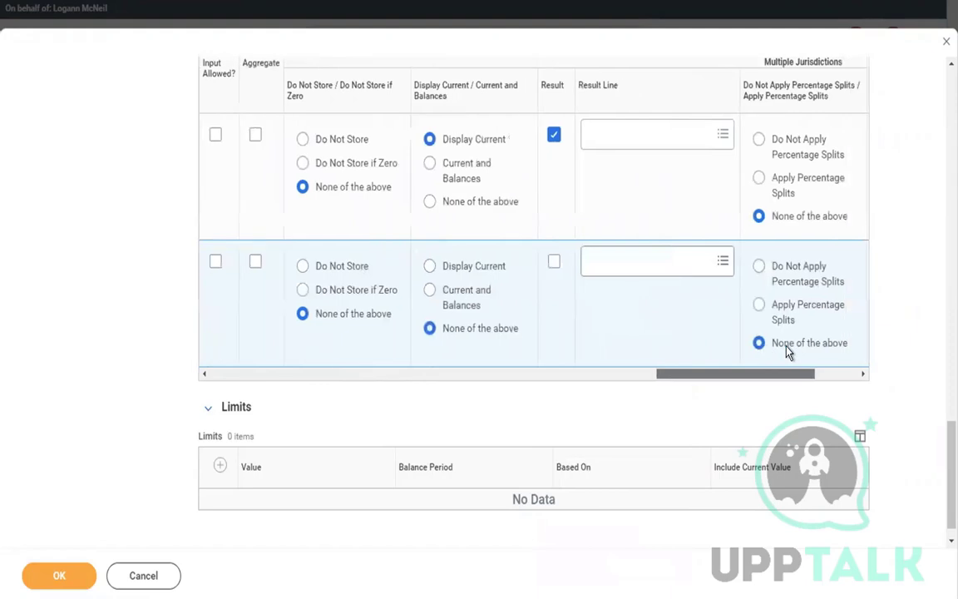
click(552, 263)
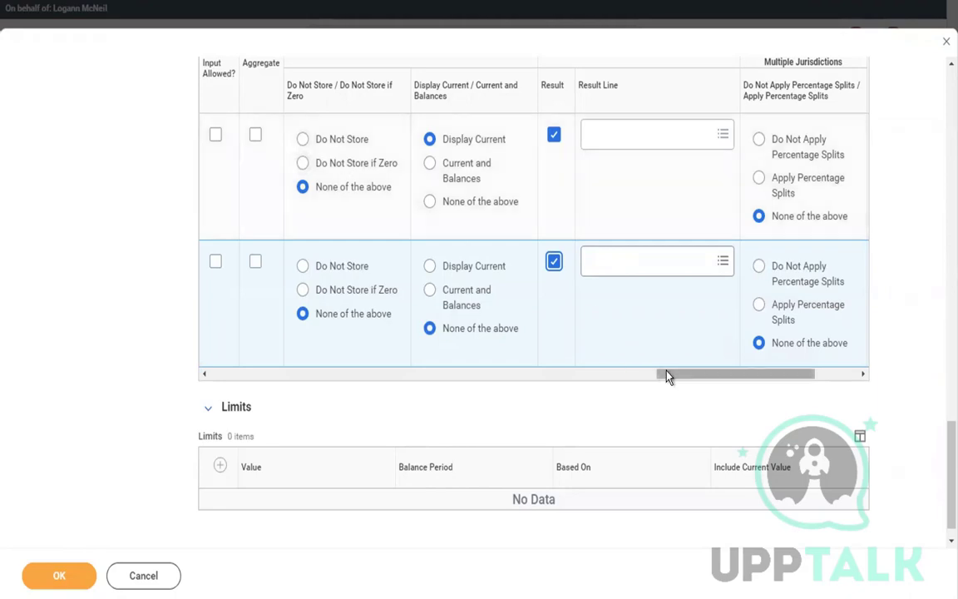
drag(664, 376, 866, 261)
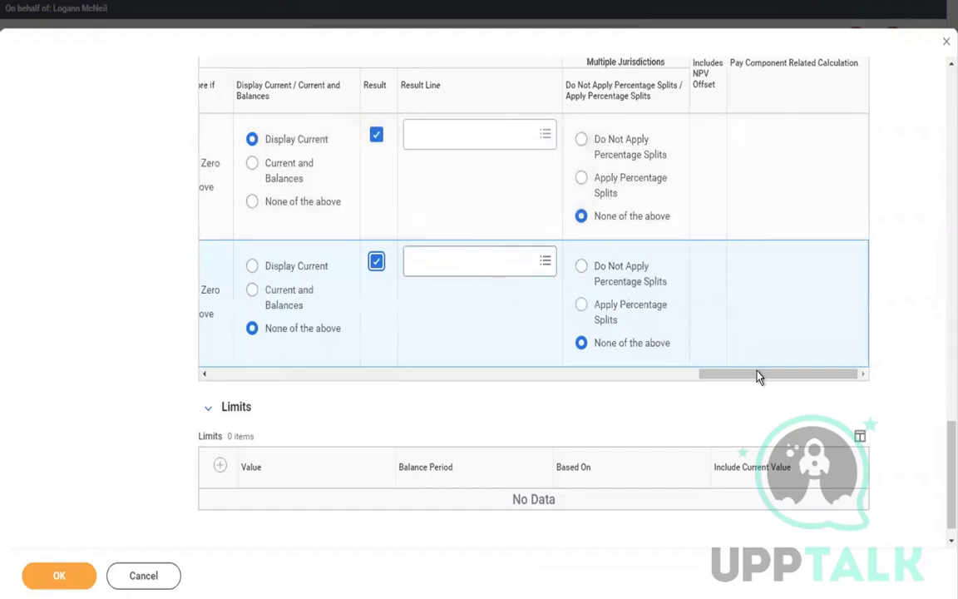
drag(747, 377, 192, 368)
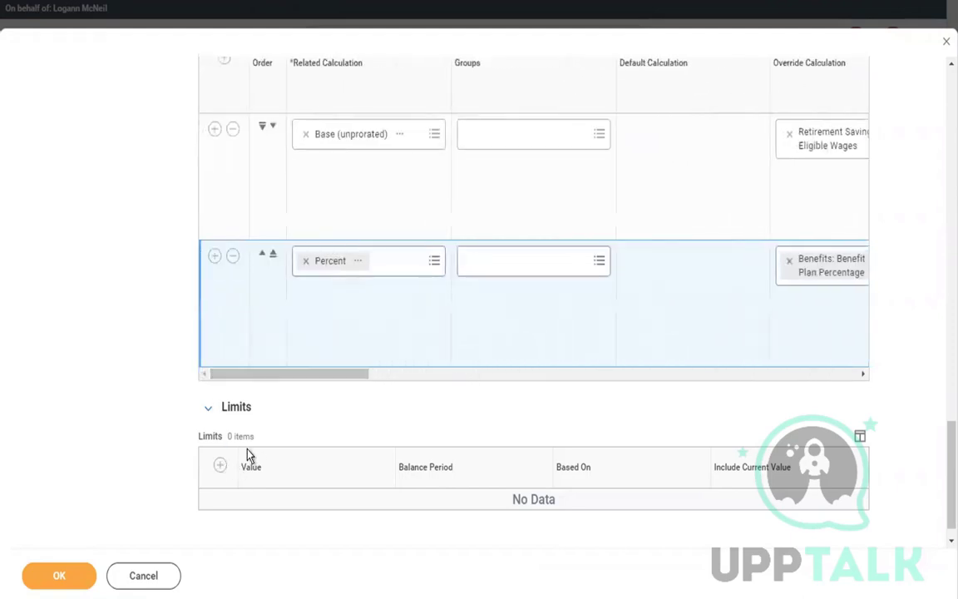
drag(348, 376, 501, 377)
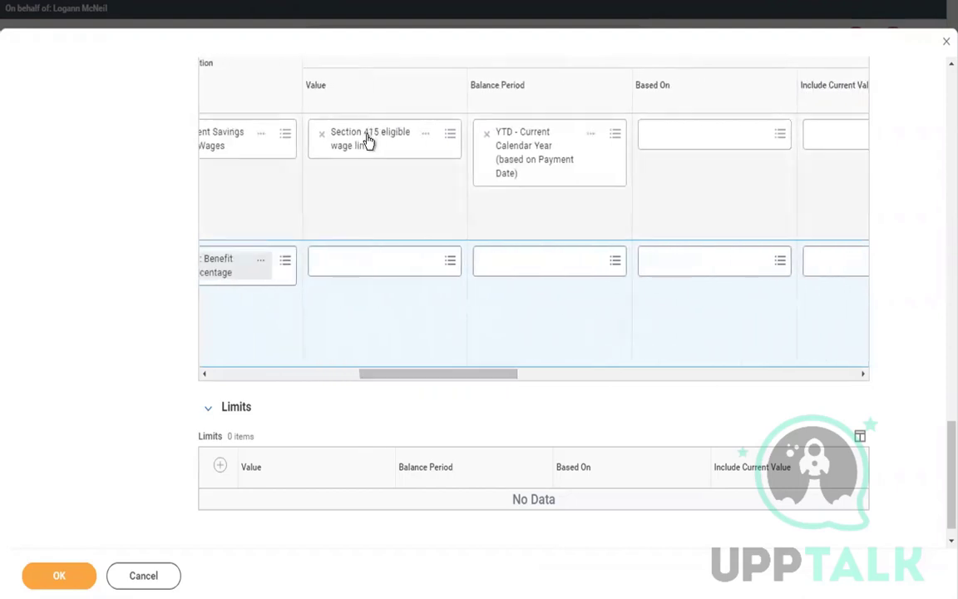
click(214, 373)
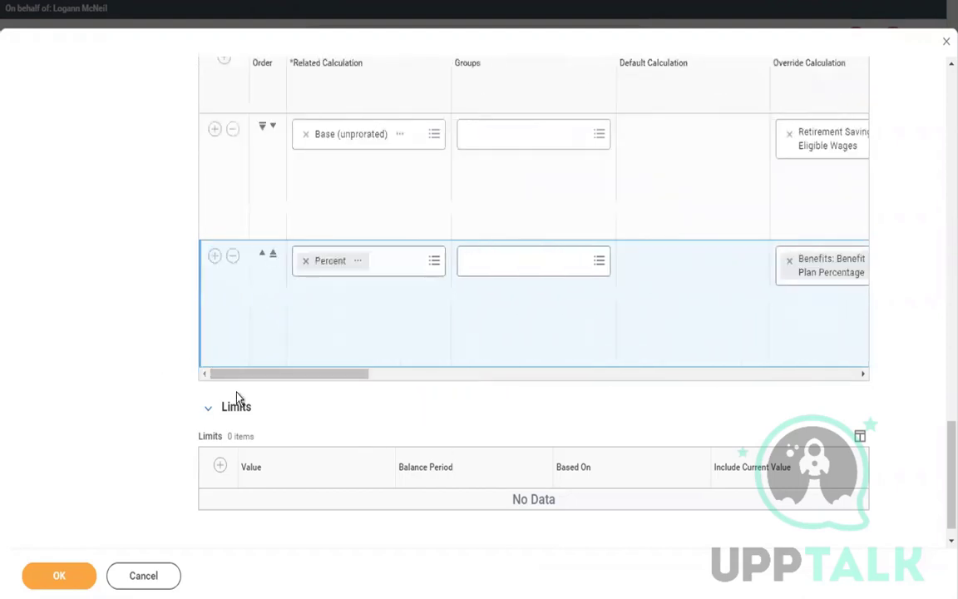
Step: Add a limit row with the value "Elective Deferral Annual Limit for 401(k), 403(b), 457(b) and 408(k) SEP Plans", searching for "elective def"
click(221, 467)
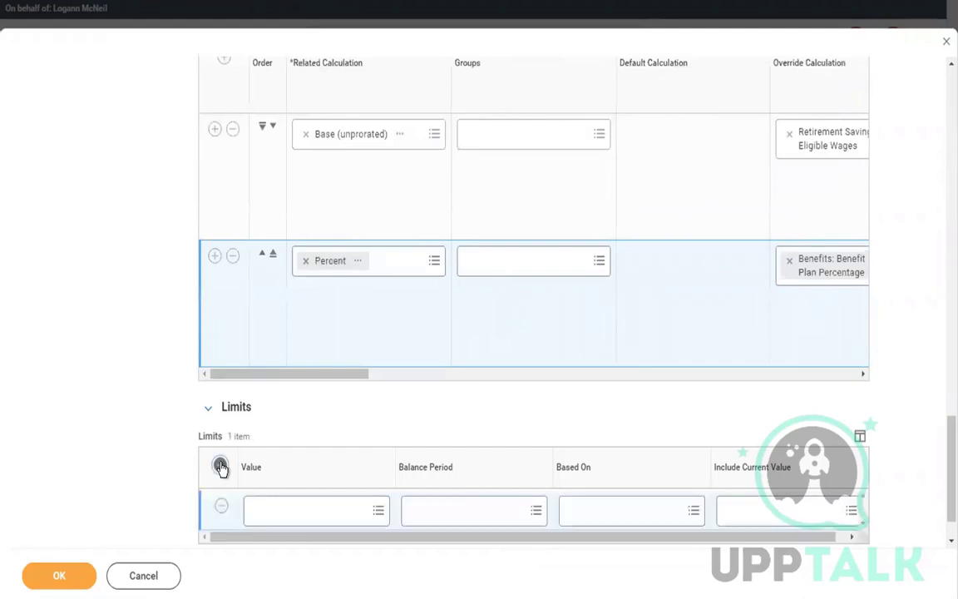
click(306, 514)
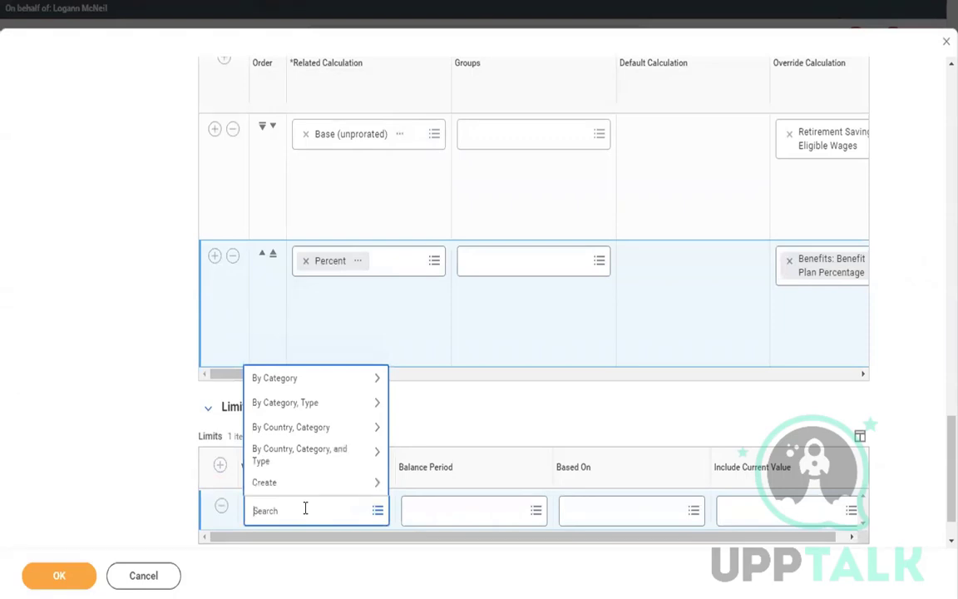
text(elective def)
key(Return)
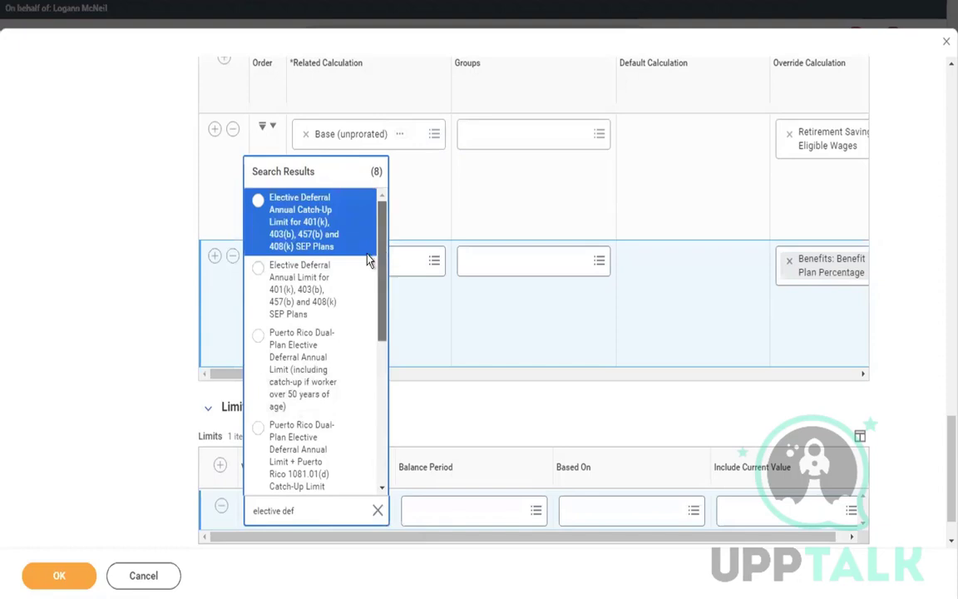
click(304, 307)
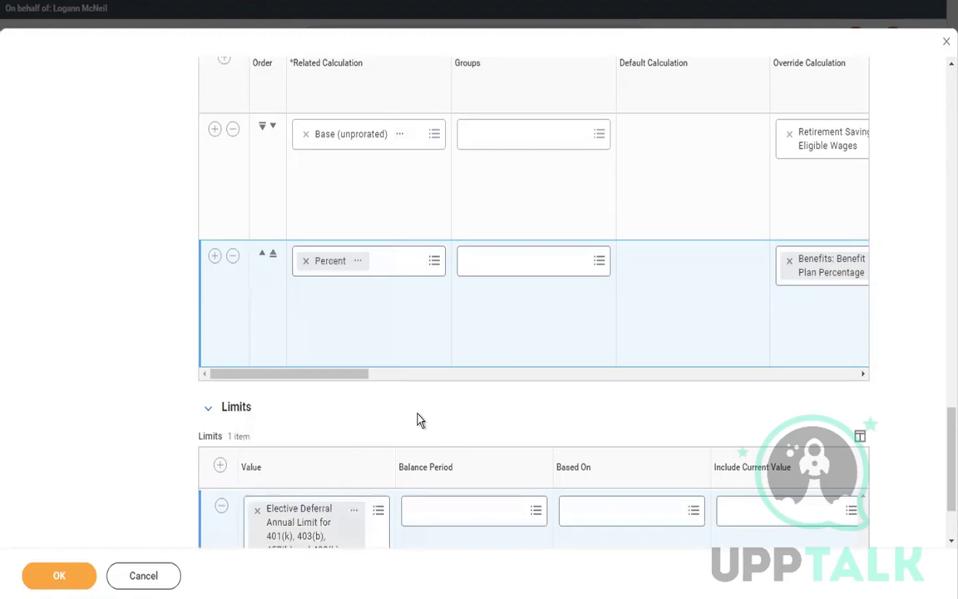
Step: Examine the comment, lookup table and numeric search criteria of the elective deferral annual limit calculation
scroll(412, 416, down, 1)
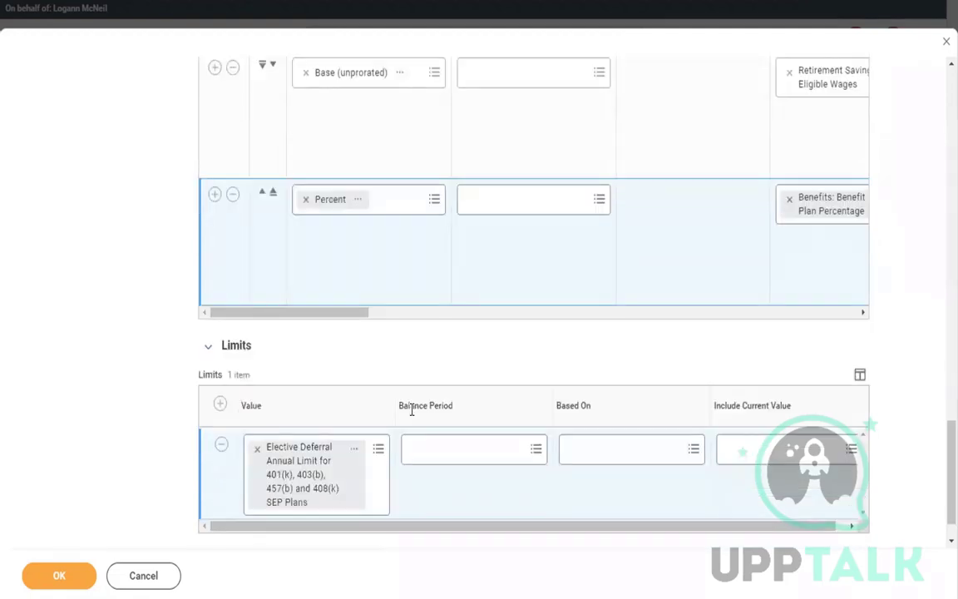
click(354, 453)
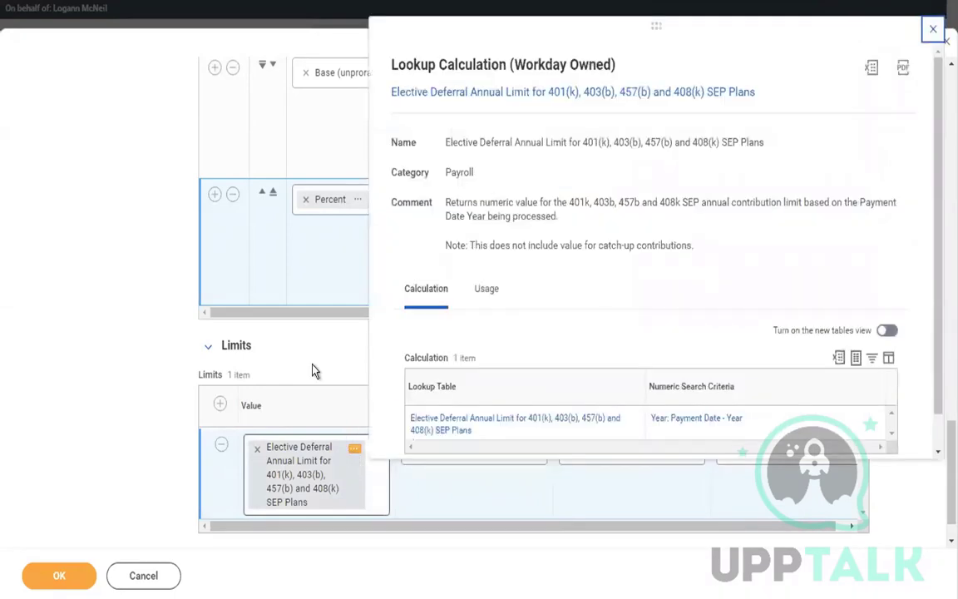
click(405, 4)
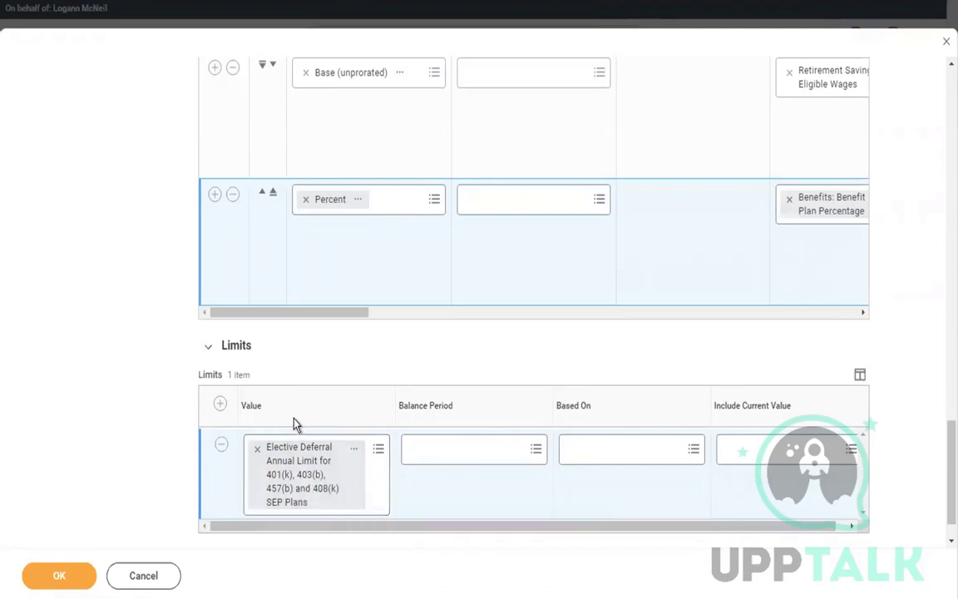
Step: Search for "ytd" and set the elective deferral limit's balance period to "YTD - Current Calendar Year (based on Payment Date)"
click(447, 451)
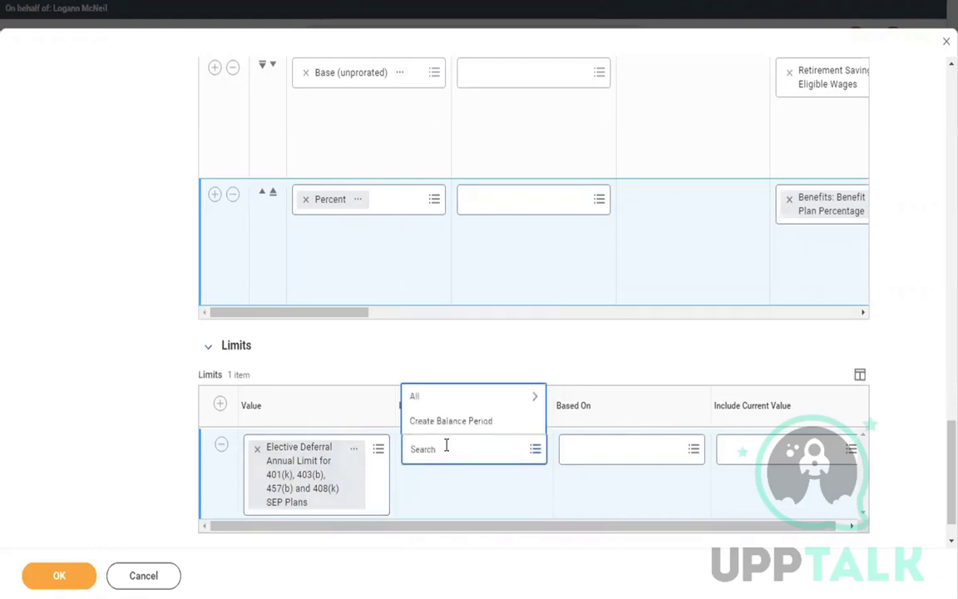
text(ytd)
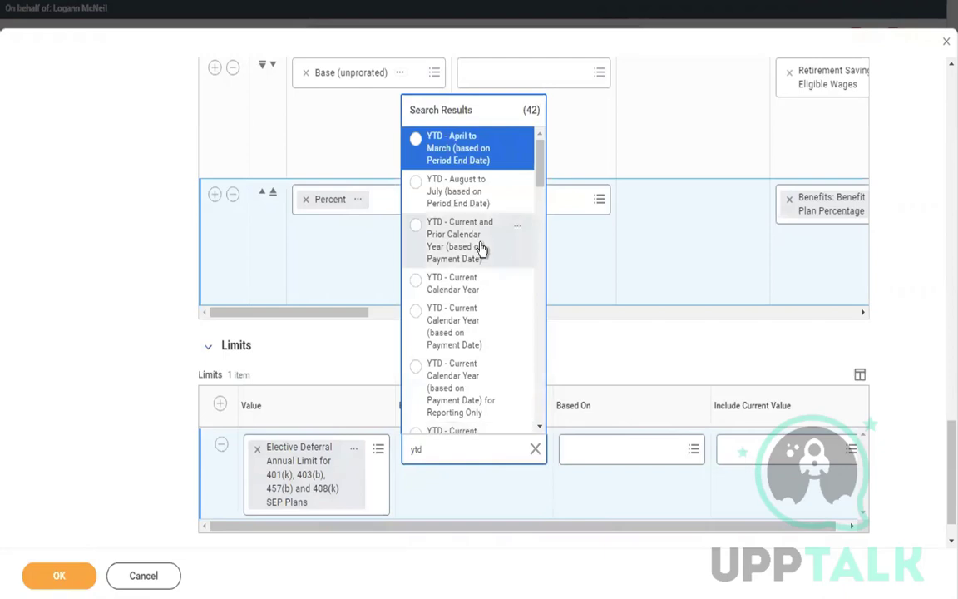
click(466, 334)
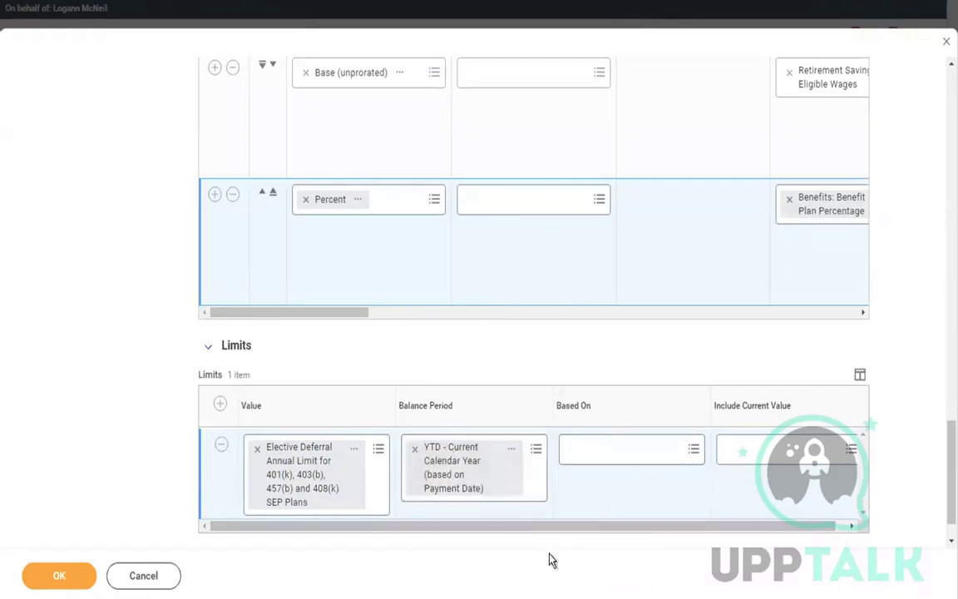
drag(528, 528, 708, 526)
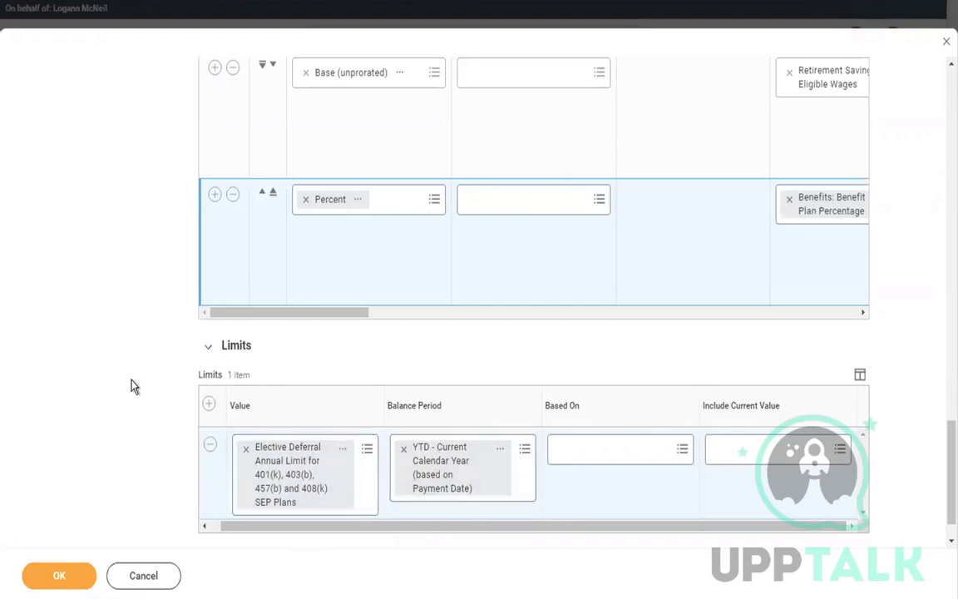
Step: Open the deduction's non-effective dated details and search its groups for "pre tax"
scroll(131, 386, up, 10)
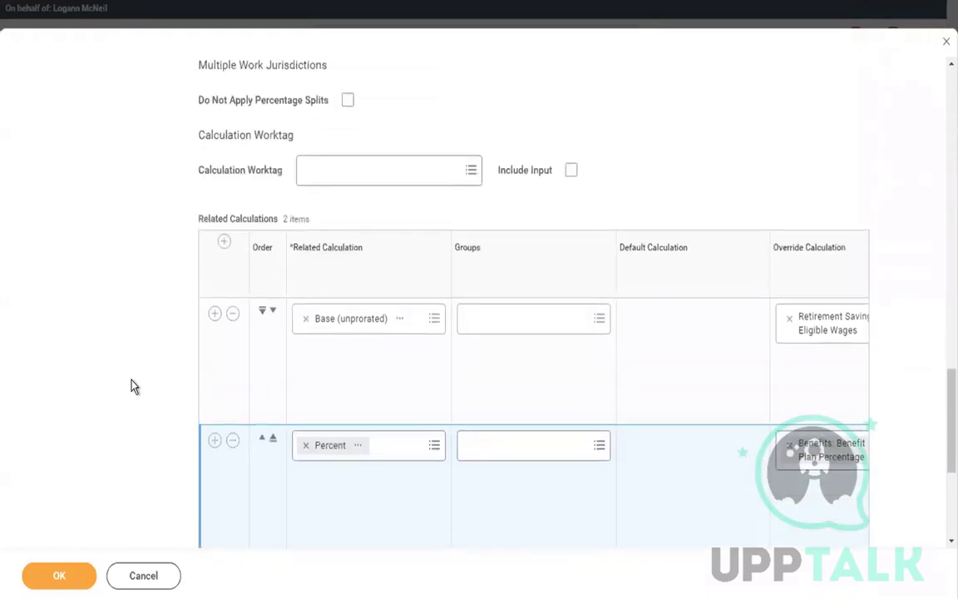
scroll(131, 385, up, 9)
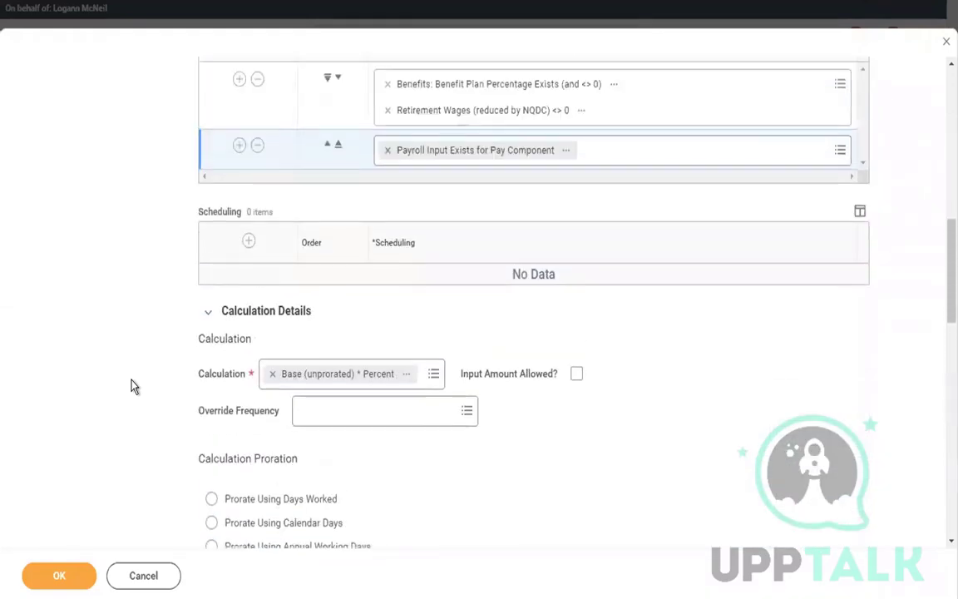
scroll(131, 386, up, 3)
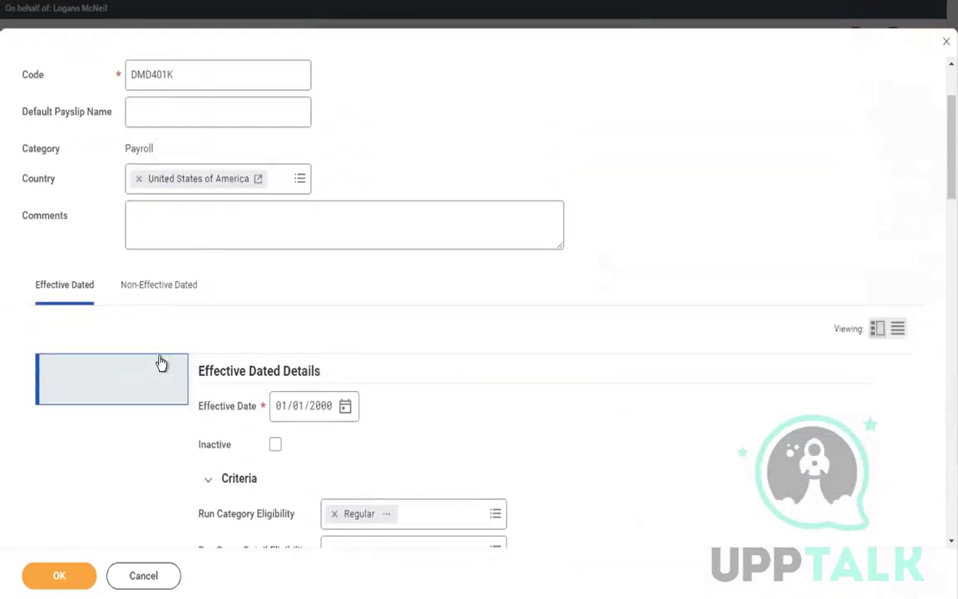
click(133, 299)
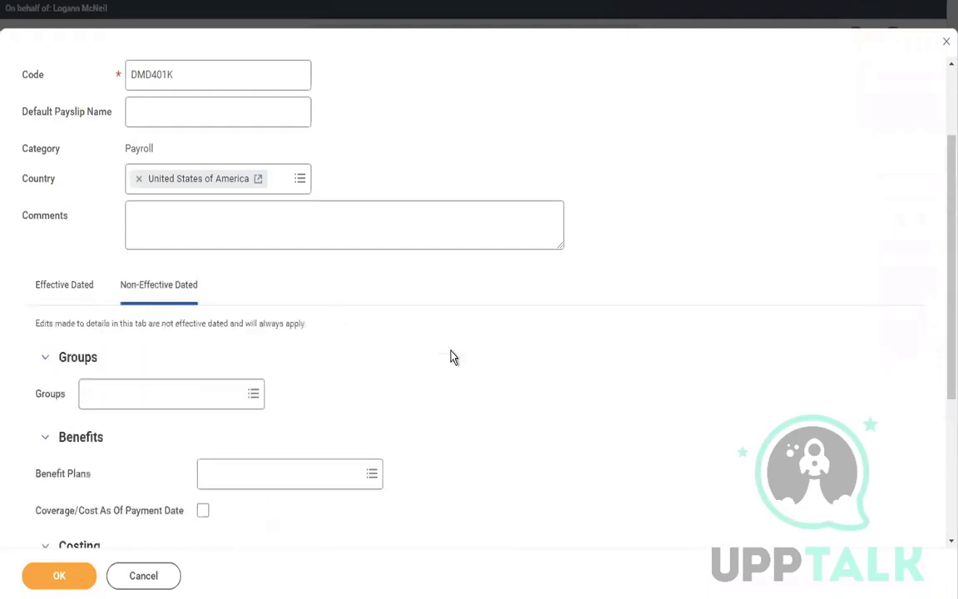
scroll(451, 357, down, 3)
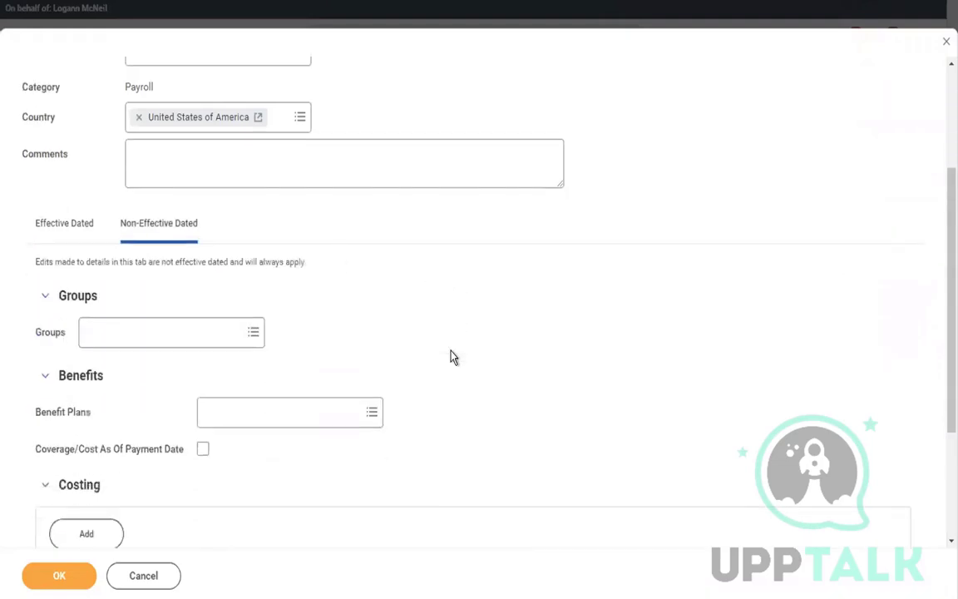
click(131, 242)
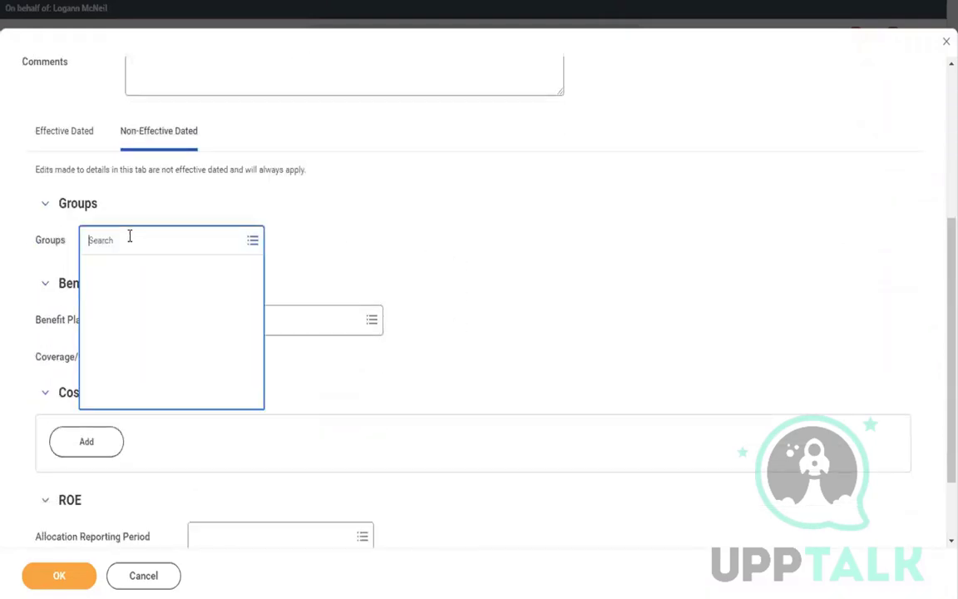
text(pre t)
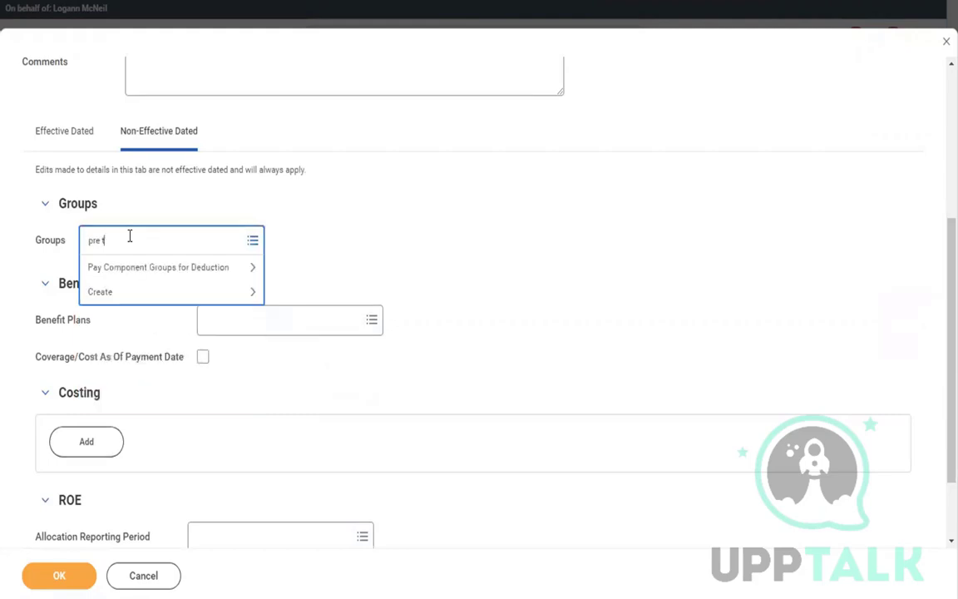
text(ax)
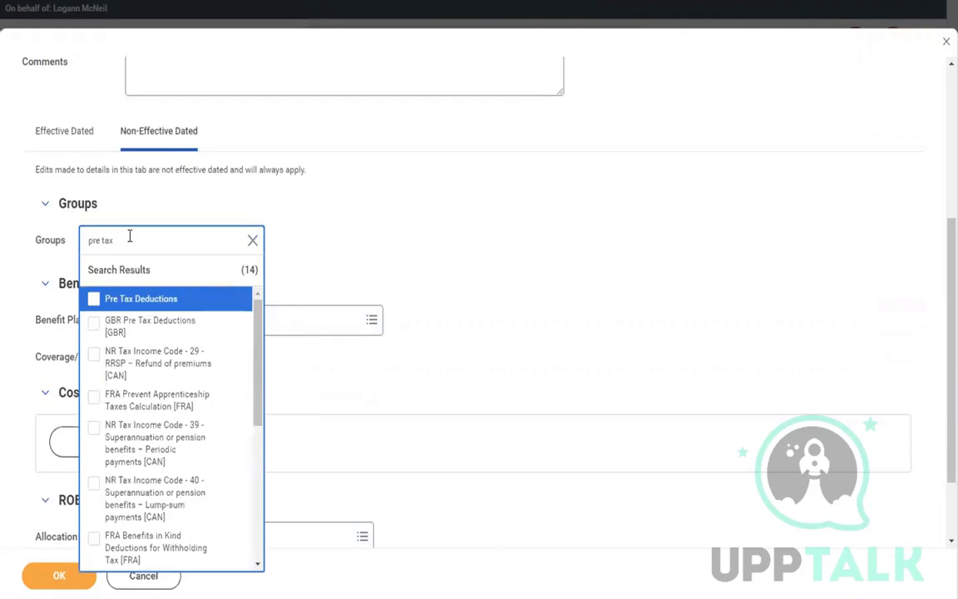
Step: Switch to the Word notes and insert blank lines between the "Retirement Savings plan" heading and the base pay example
key(ctrl+Left)
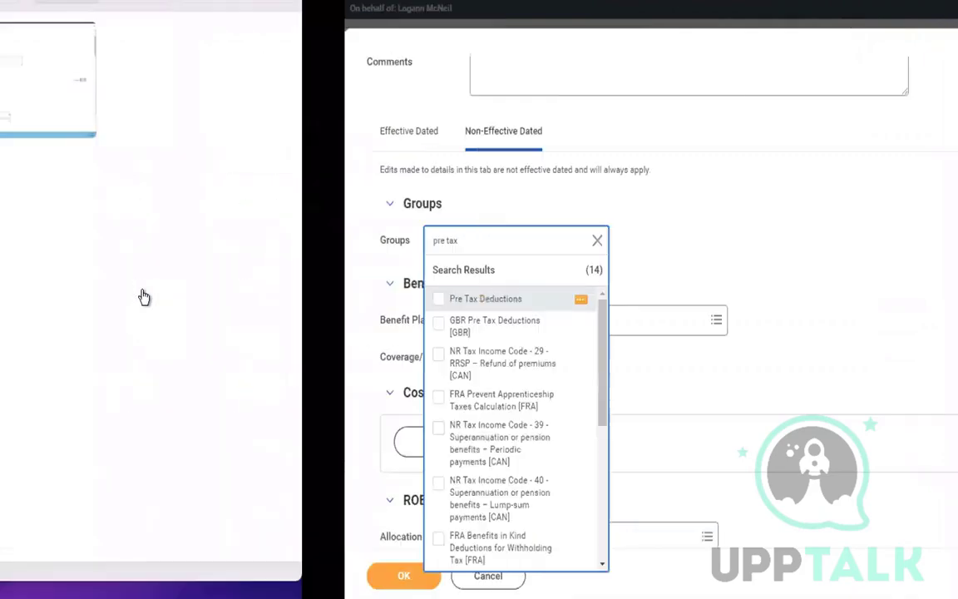
key(ctrl+Right)
key(ctrl+Right)
key(ctrl+Right)
key(ctrl+Left)
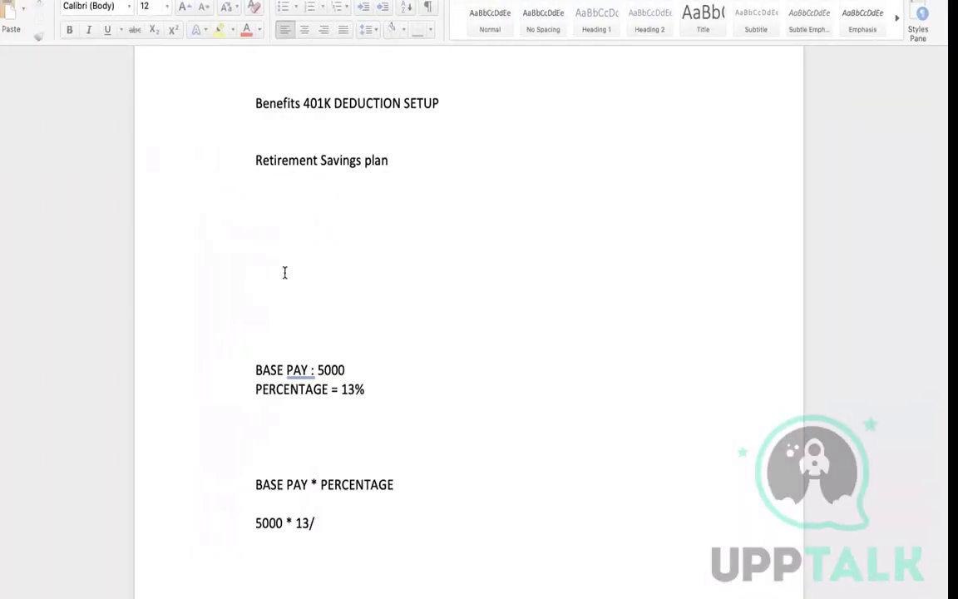
key(Return)
key(Return)
key(Return)
key(Return)
key(Return)
key(Return)
key(Return)
key(Return)
key(Return)
key(Return)
key(Return)
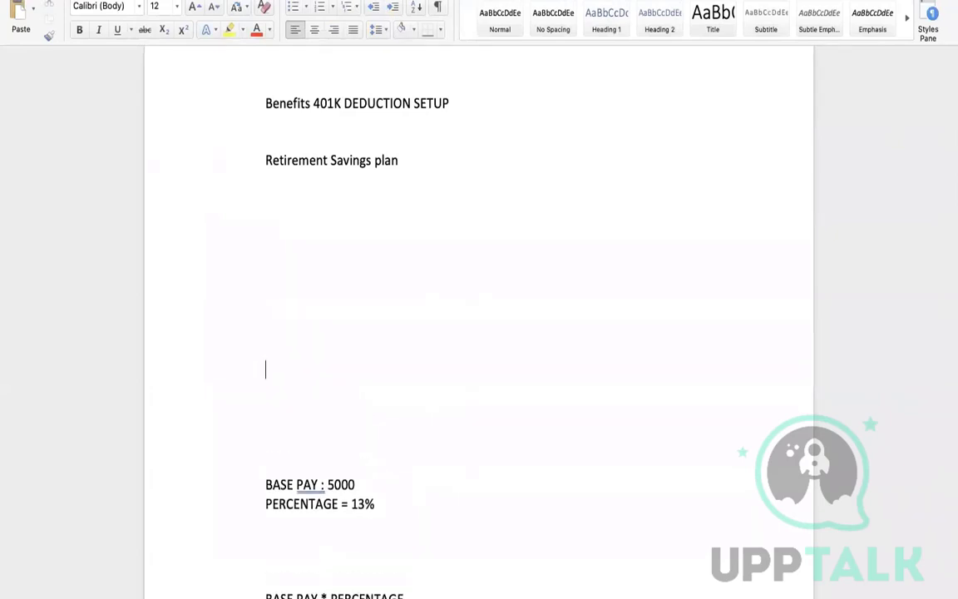
click(252, 297)
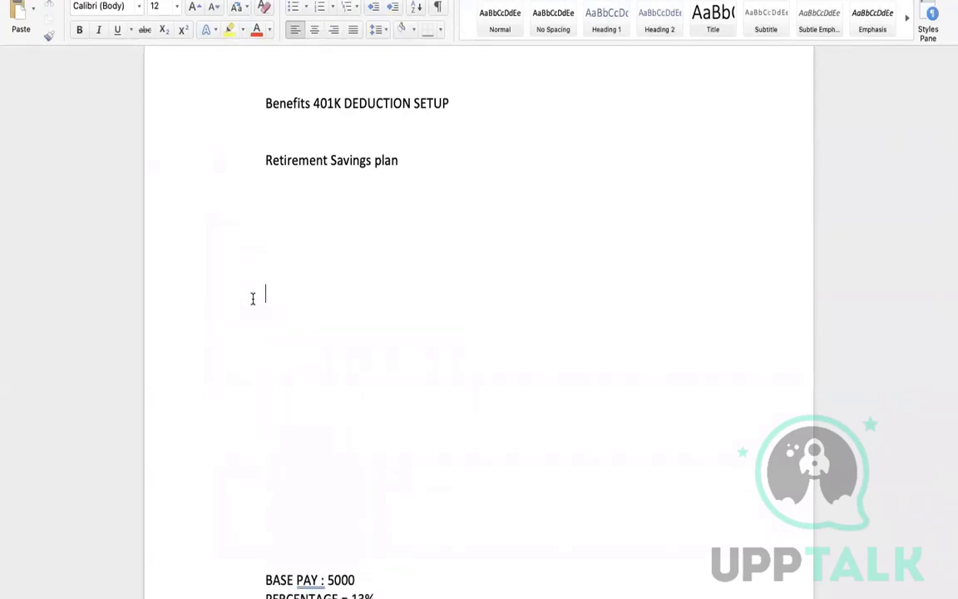
Step: Write an example line with the employee's first name followed by ": 10000 – 3000 = 7000 *13/100 = 910"
text(JOHN : 5000)
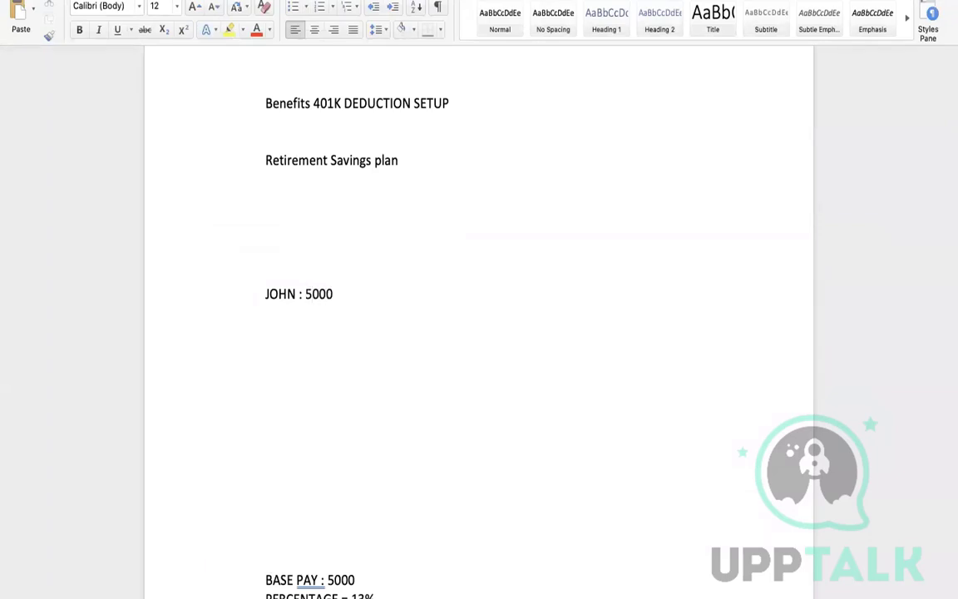
key(BackSpace)
key(BackSpace)
key(BackSpace)
key(BackSpace)
text(10000)
text(- 3000 = 7)
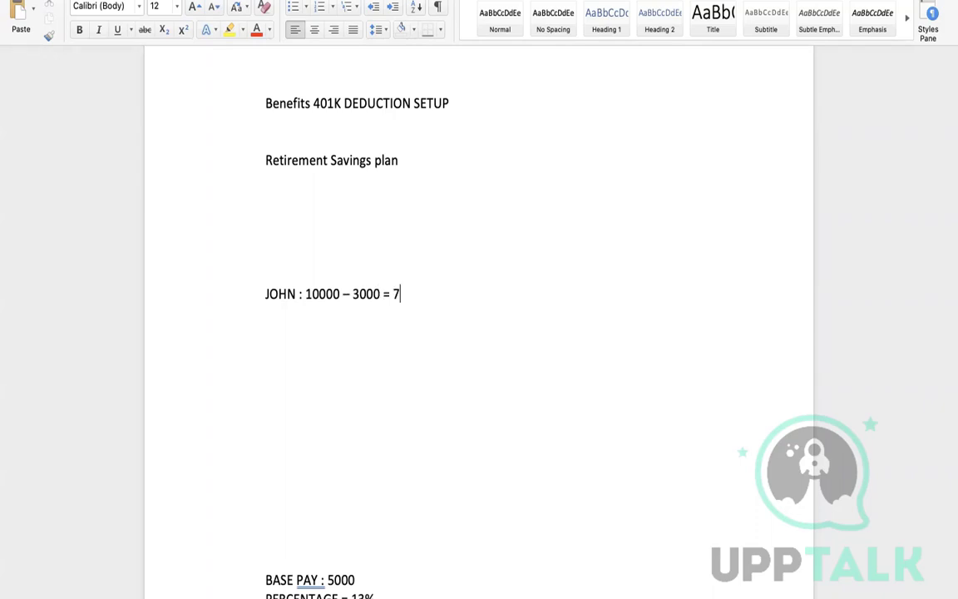
text(000 *13/100)
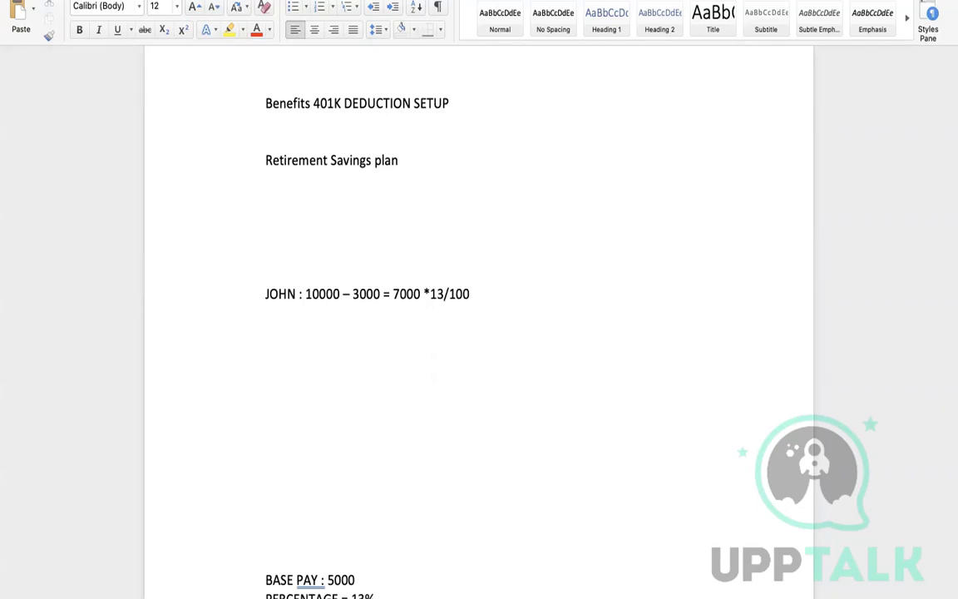
text(= 910)
double_click(402, 294)
click(523, 292)
key(Return)
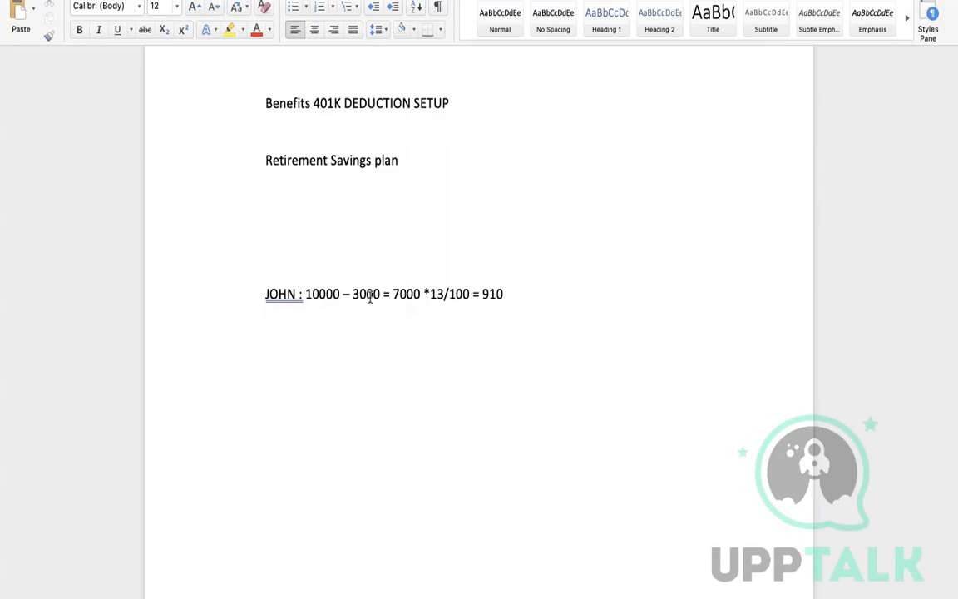
Step: Write a second example line below it with the employee's first name and ": 10000 – 1300 = 8700"
click(516, 293)
key(Return)
key(Return)
text(JOHN : 10000)
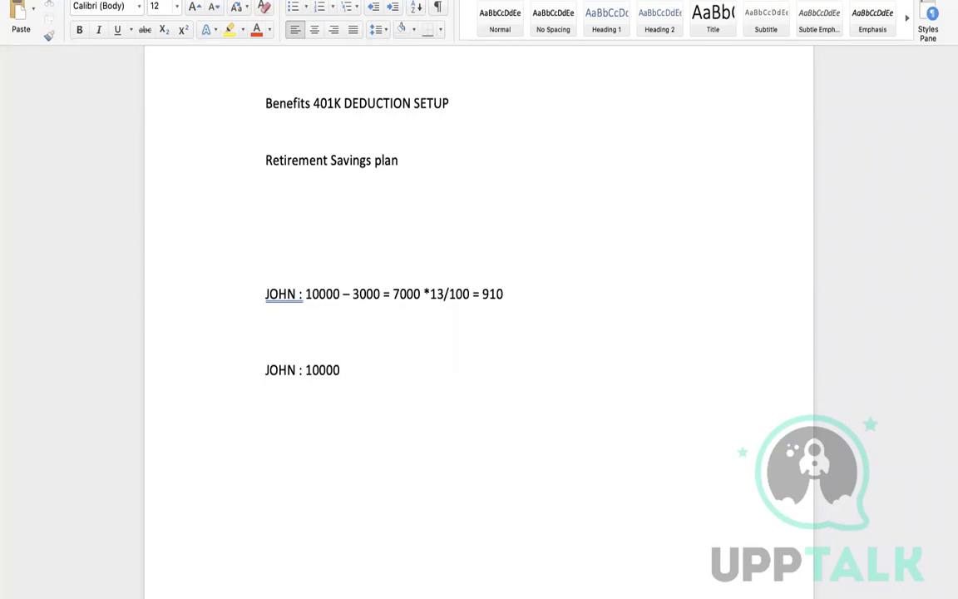
text(-)
text( 1300)
text( = )
text(8)
text(70)
text(0)
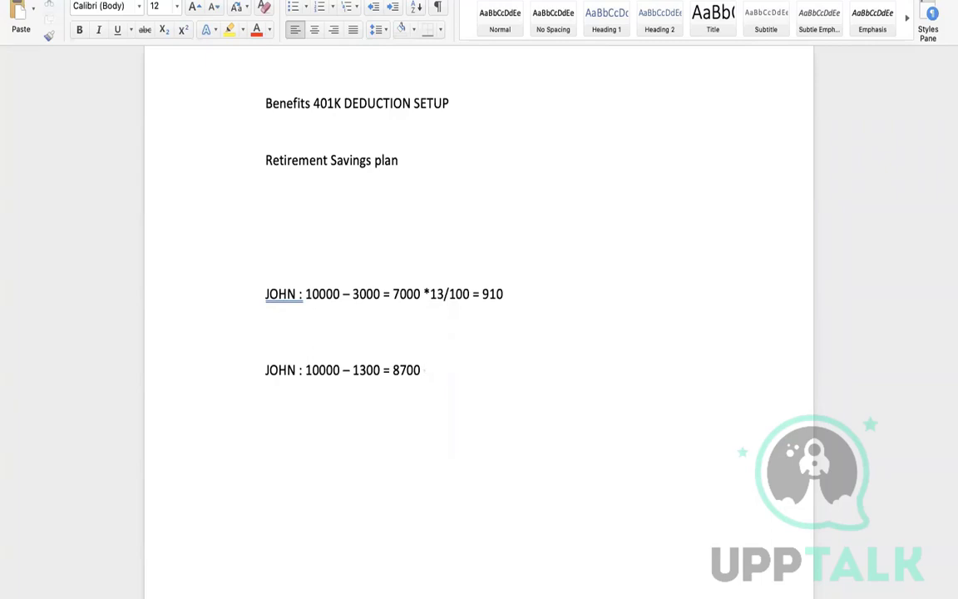
Step: Append "- 2610" to the end of the second example line
text(2610)
key(Left)
key(Left)
key(Left)
key(Left)
text(-)
Step: Compare the tax and deduction amounts of the two example lines by highlighting their figures
drag(462, 370, 434, 369)
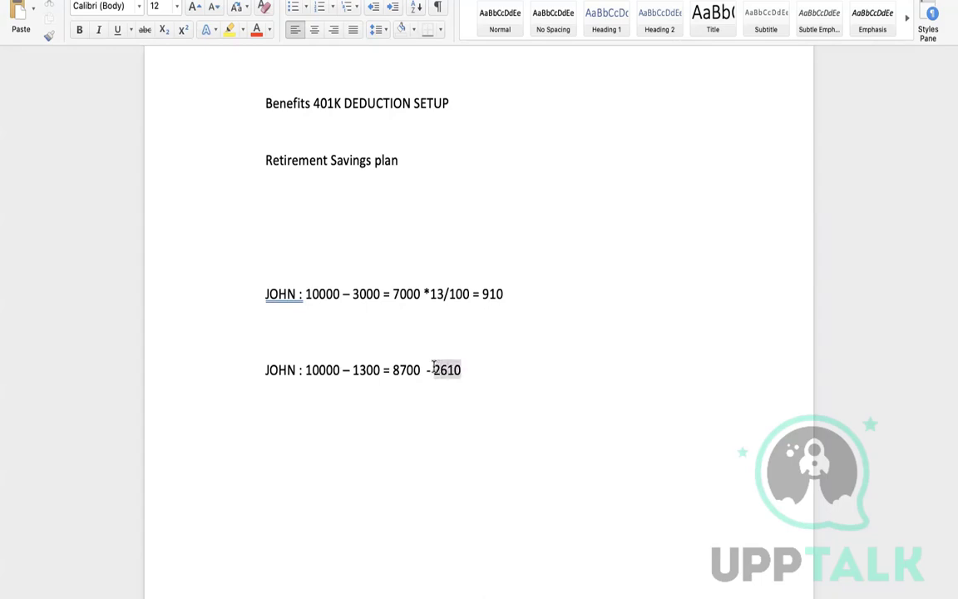
mouse_move(343, 367)
drag(343, 370, 306, 370)
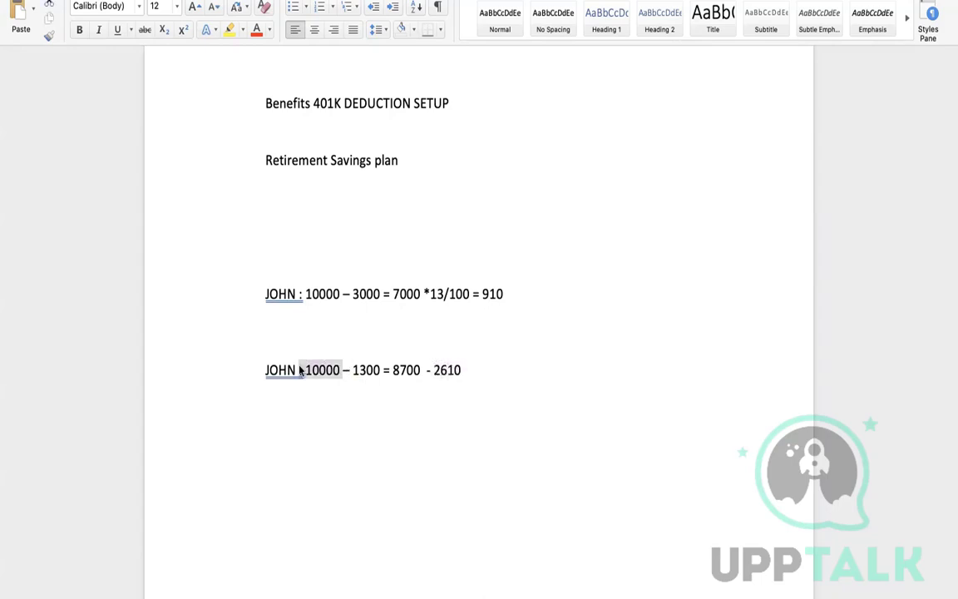
drag(384, 294, 351, 294)
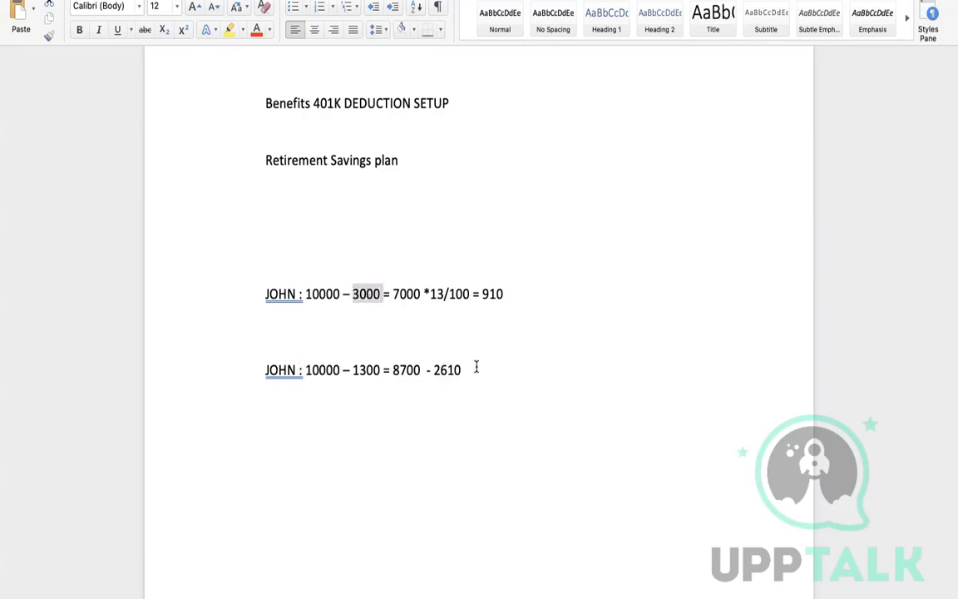
drag(475, 366, 308, 355)
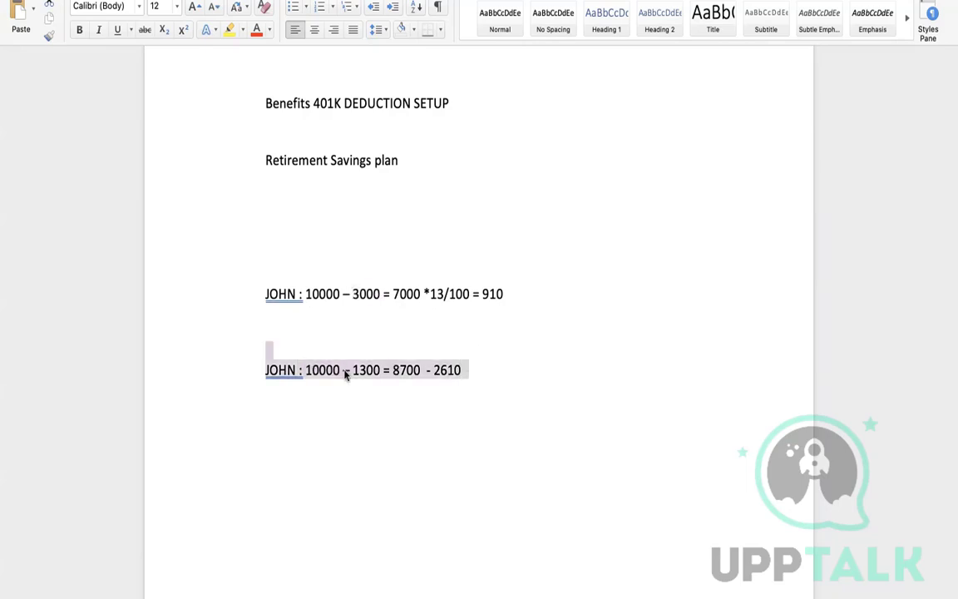
click(409, 382)
drag(379, 369, 347, 374)
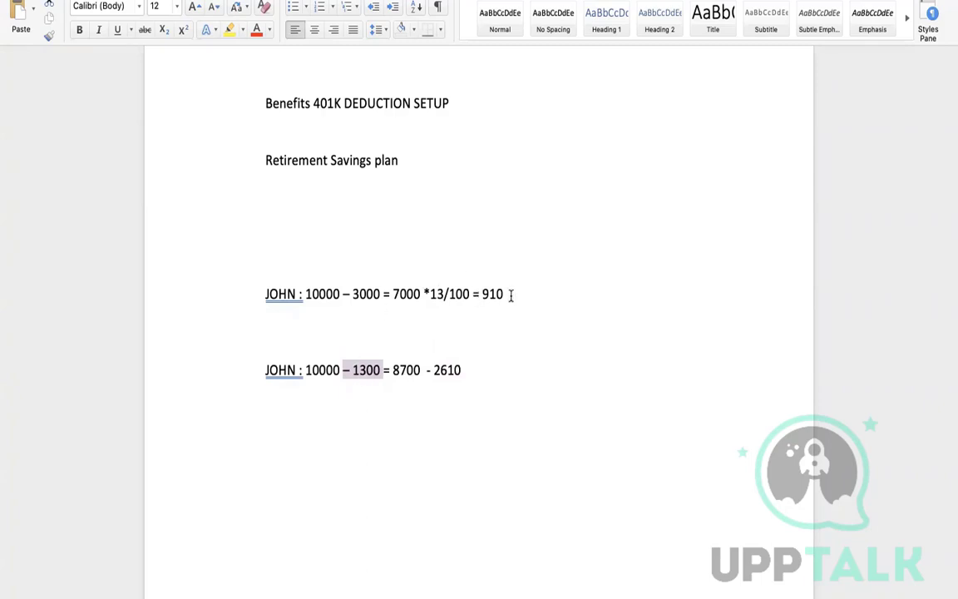
drag(512, 295, 481, 293)
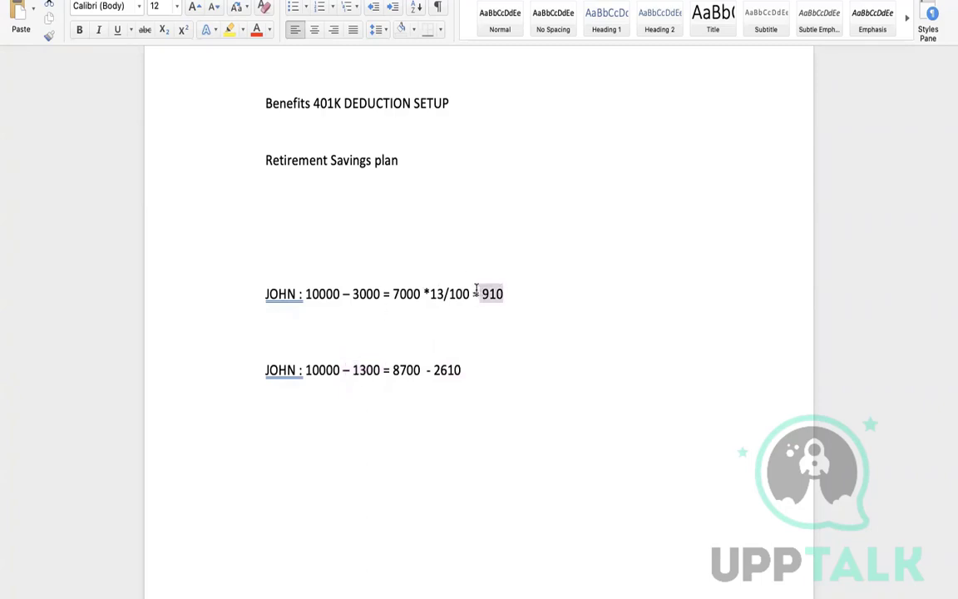
double_click(363, 370)
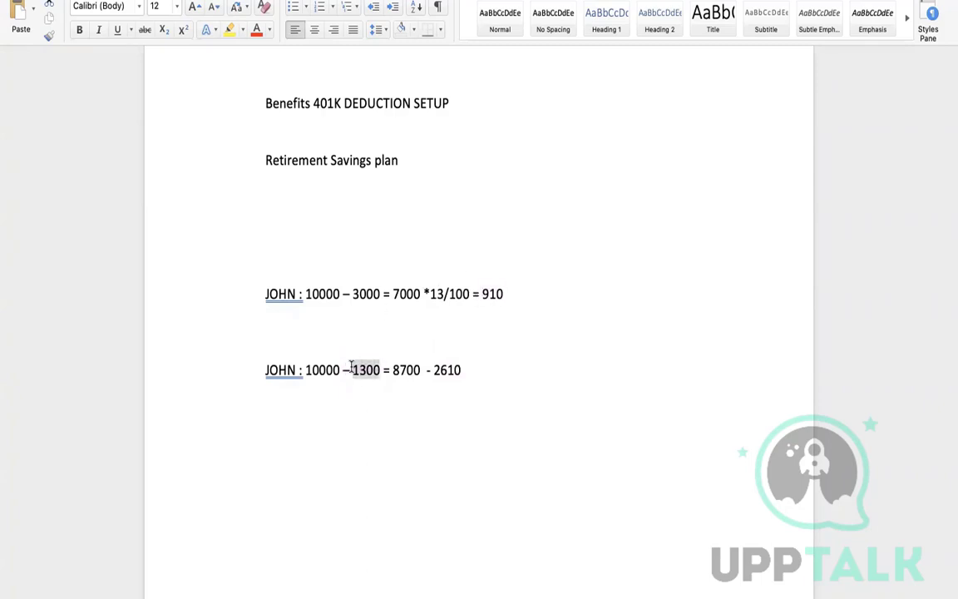
click(435, 367)
drag(479, 367, 272, 362)
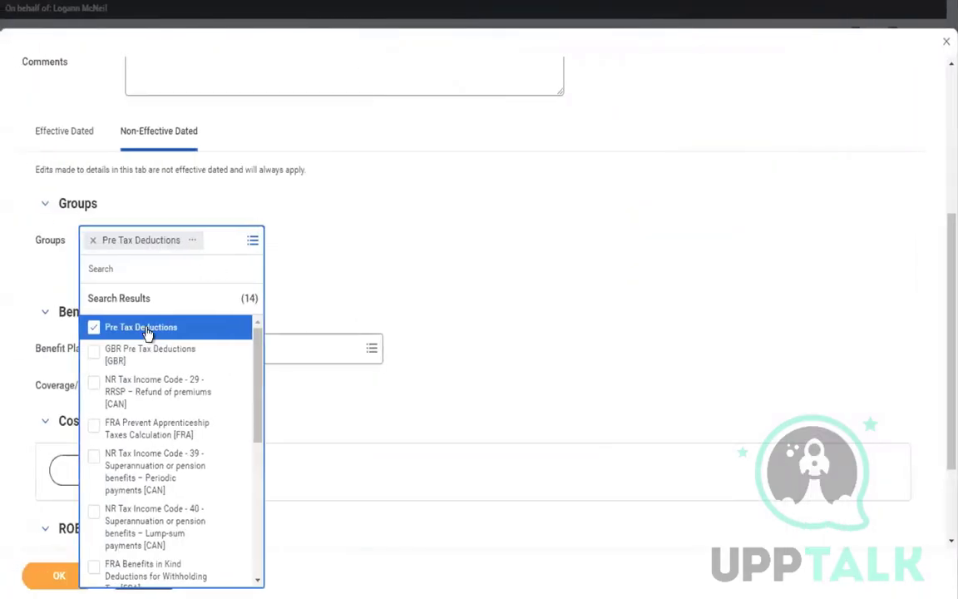
Step: In Workday, assign the Pre Tax Deductions and Federal Taxable Reduction [USA] groups, searching for "FEDERAL", and review the federal group's details and comments
click(312, 224)
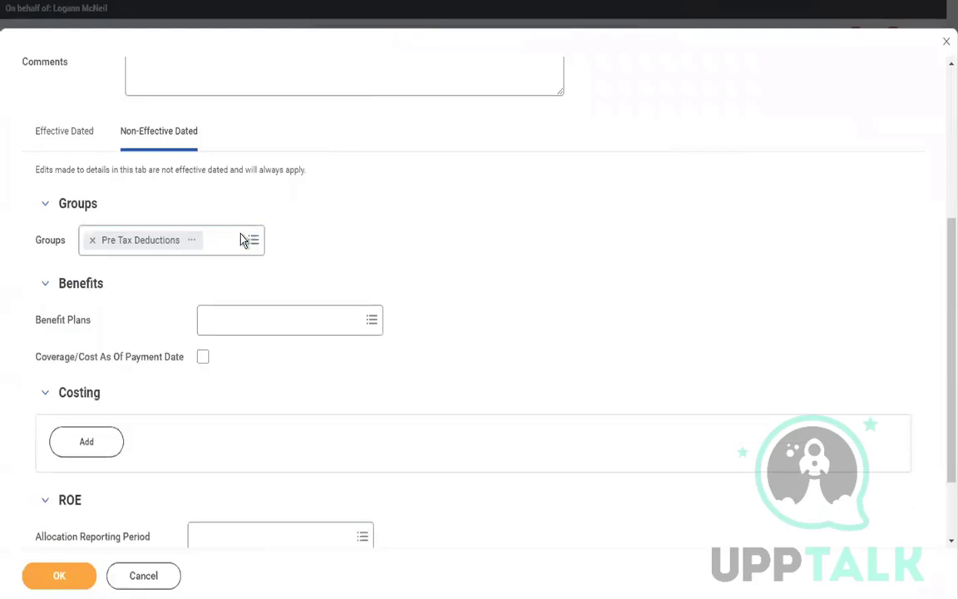
click(242, 239)
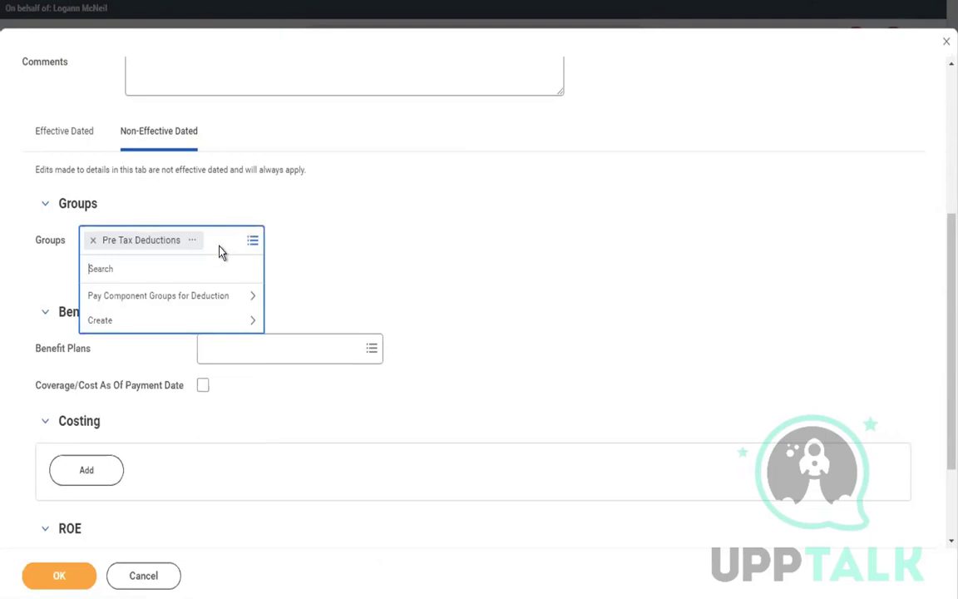
text(FEDERAL)
key(Return)
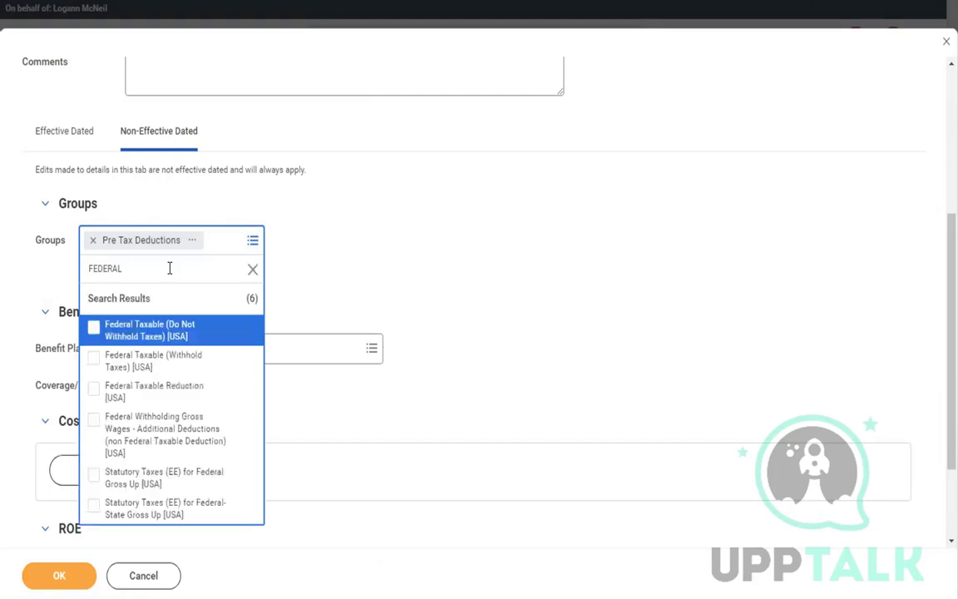
click(167, 403)
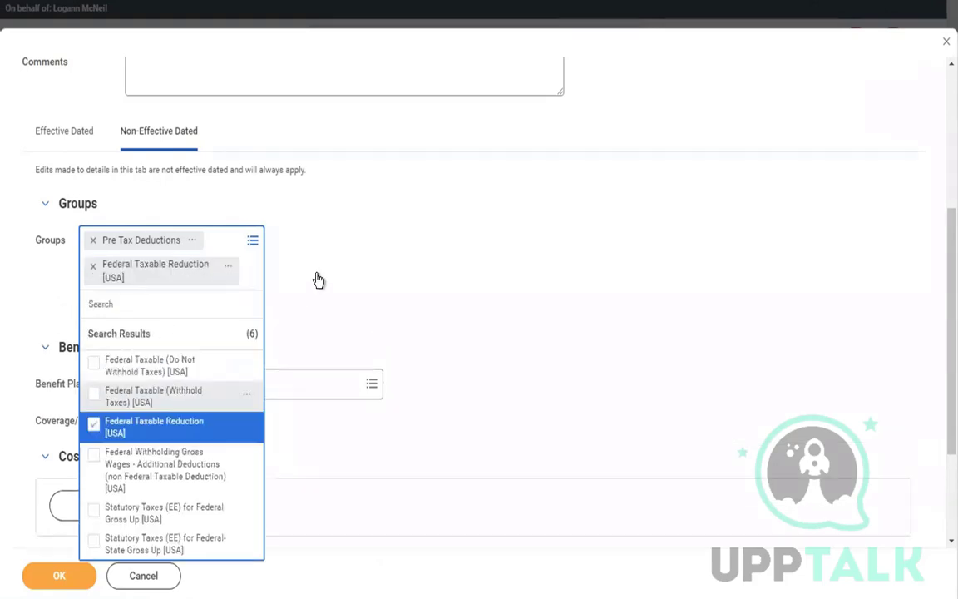
click(230, 267)
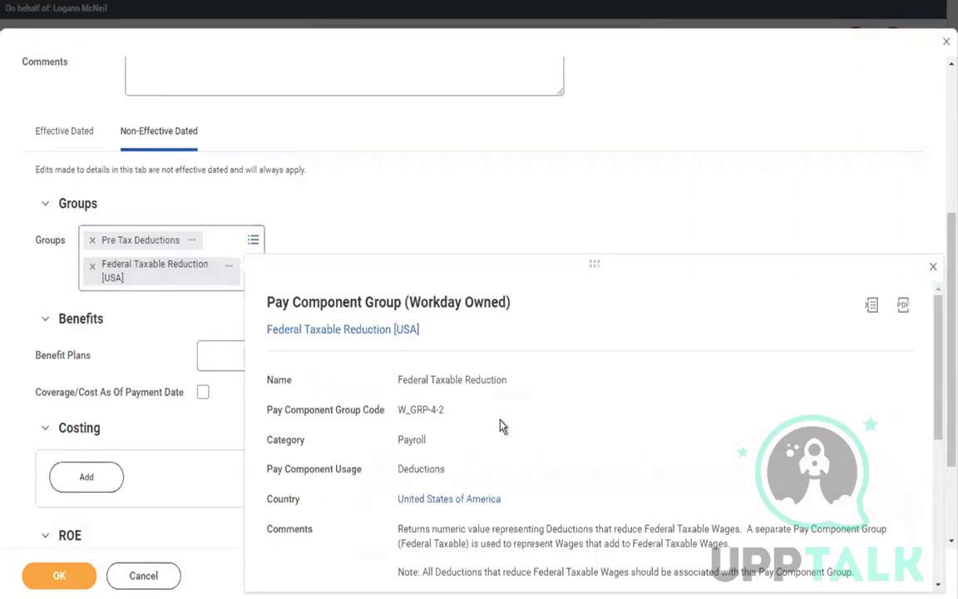
scroll(502, 426, down, 1)
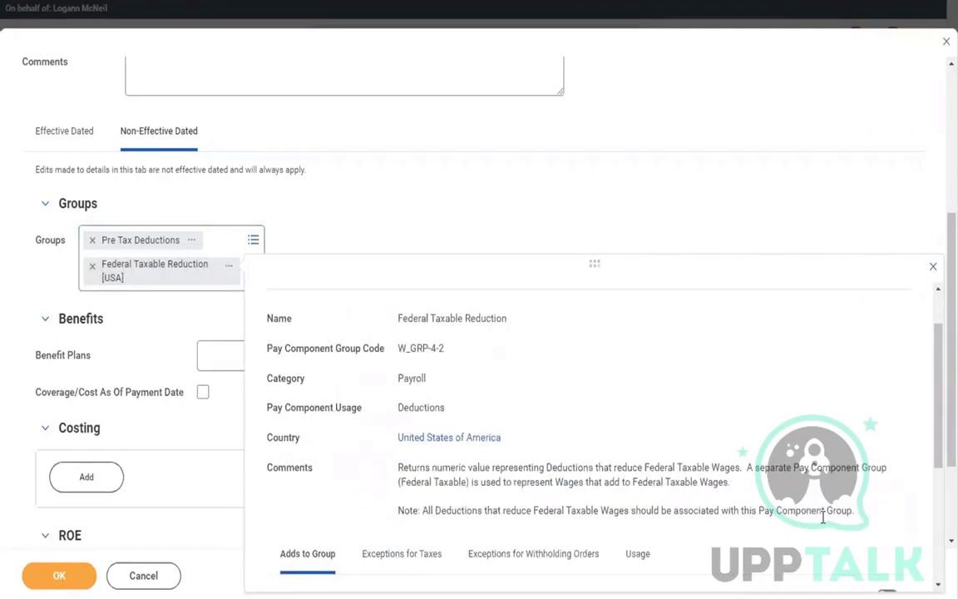
Step: Search for "STATE TAX" and add the State Withholding Taxable Reduction [USA] group
click(237, 241)
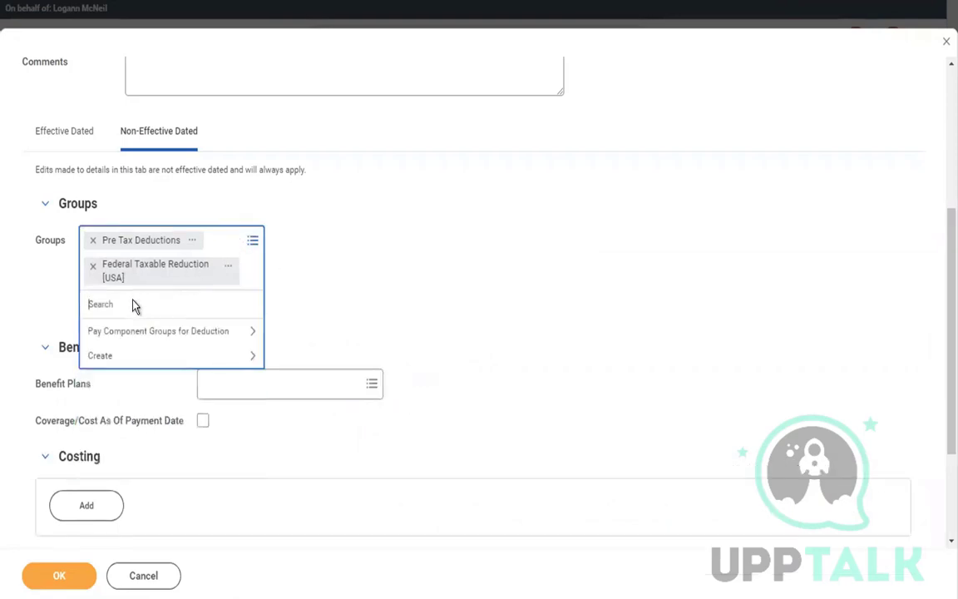
text(STATE TAX)
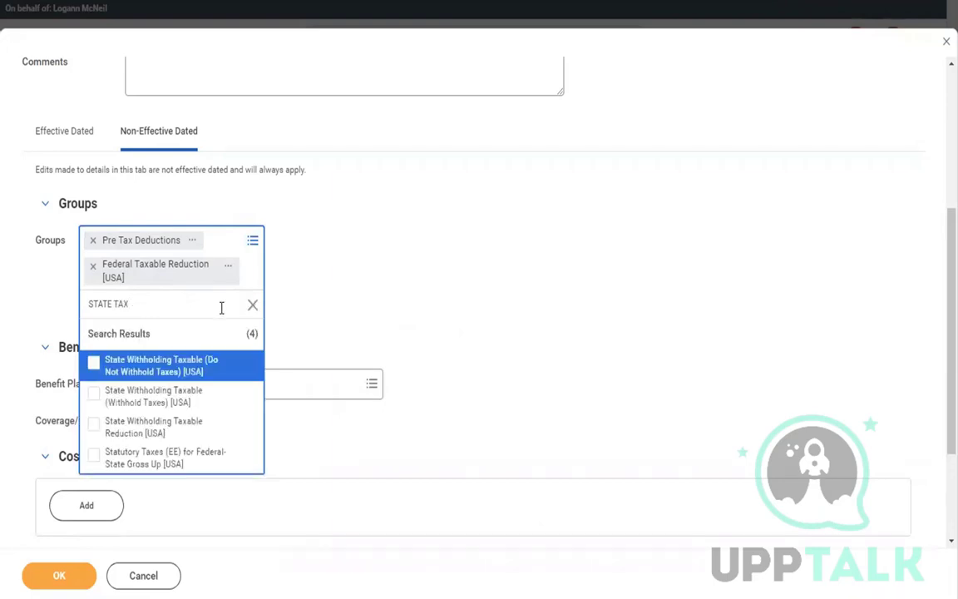
click(171, 433)
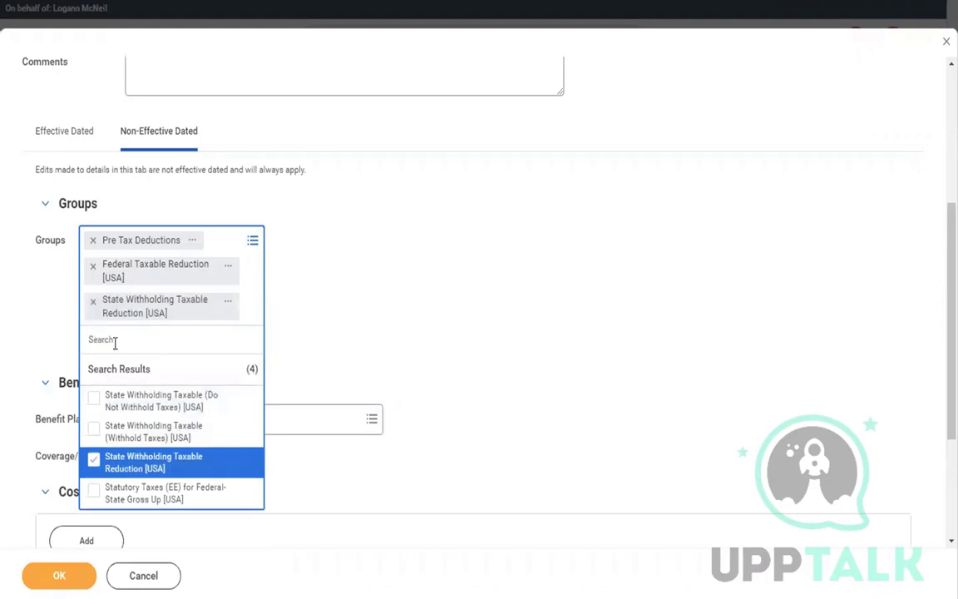
Step: Search for "LOCAL" and add the Local Withholding Taxable Reduction [USA] group
text(LOCAL)
key(Return)
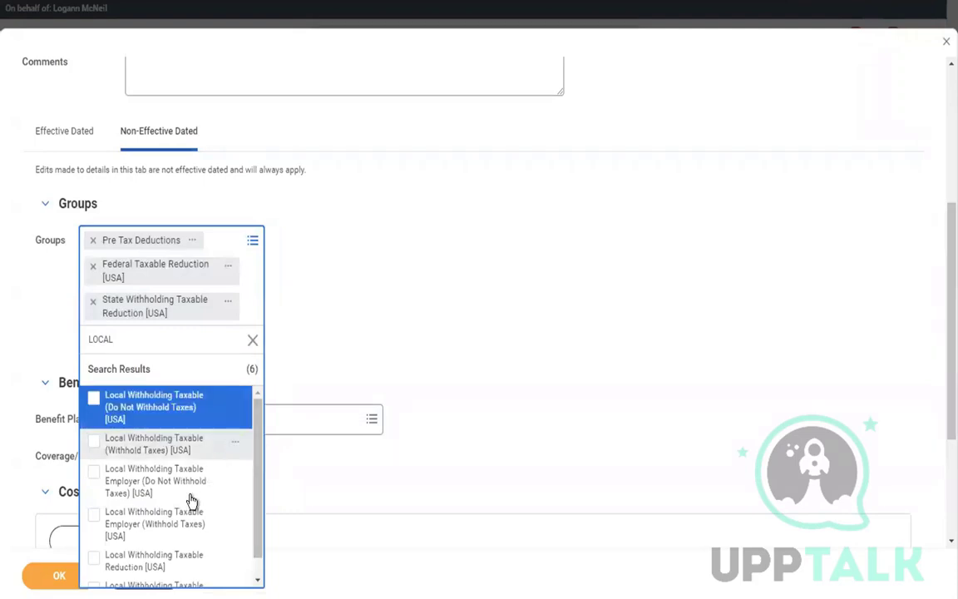
click(150, 562)
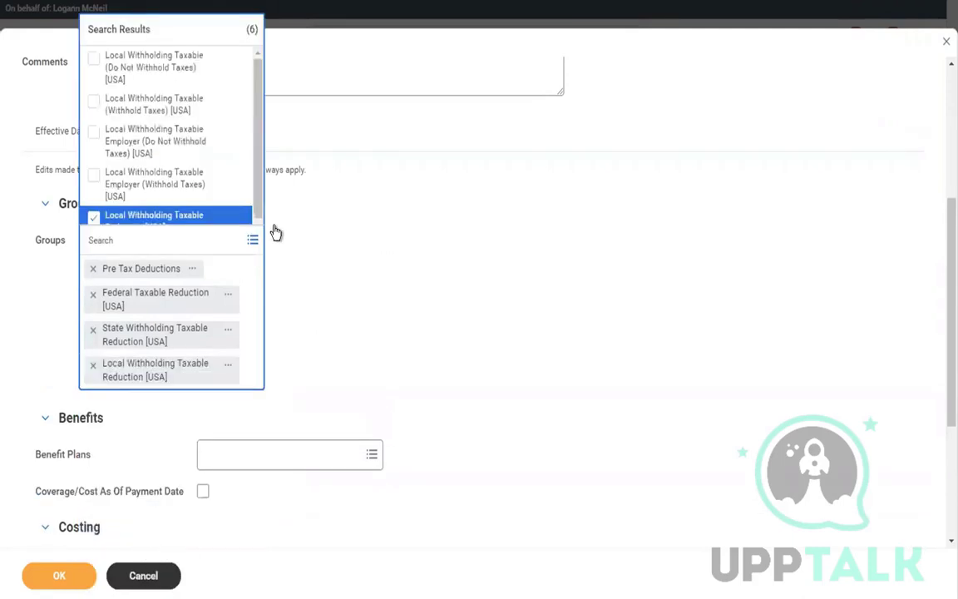
click(419, 251)
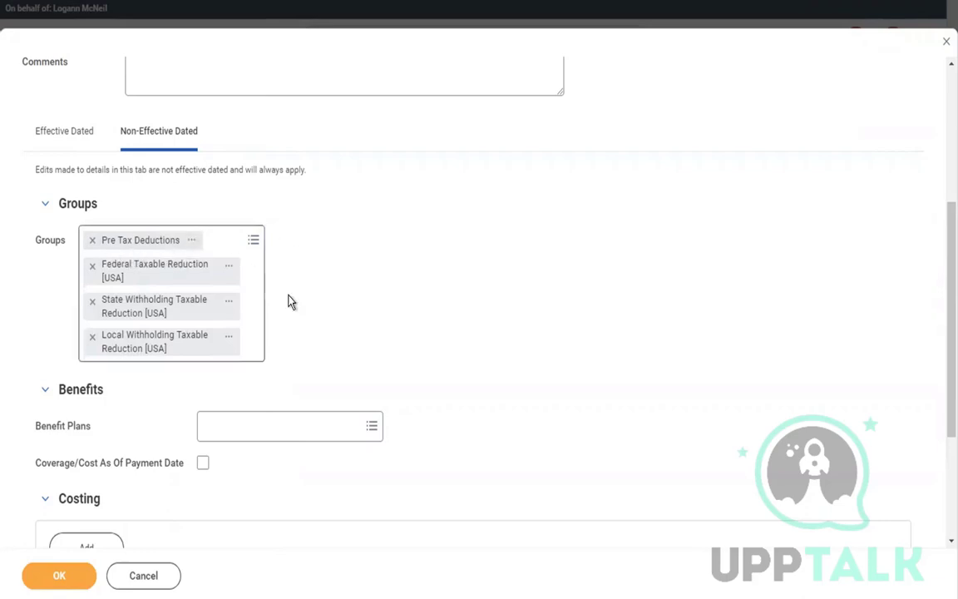
Step: Link the 401(k) - Charles Schwab, Charles Schwab Catch-up and Charles Schwab Roth retirement savings plans as benefit plans and submit the deduction
click(248, 427)
text(4)
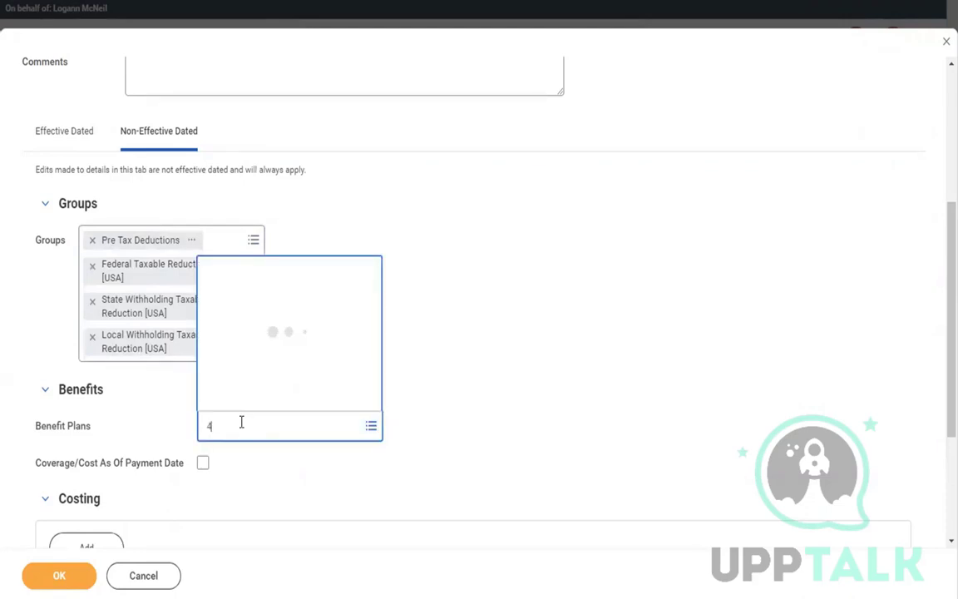
text(01K)
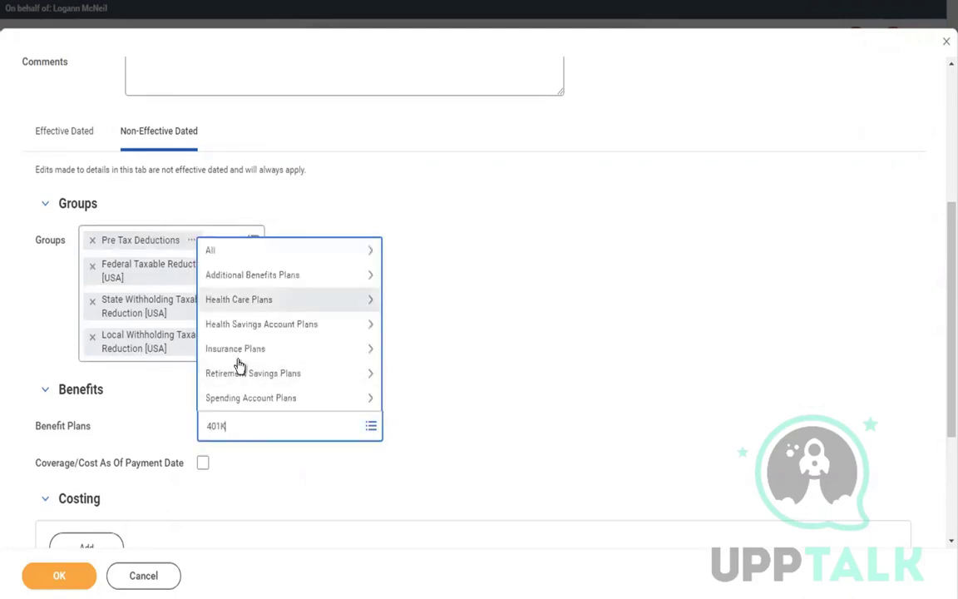
click(241, 373)
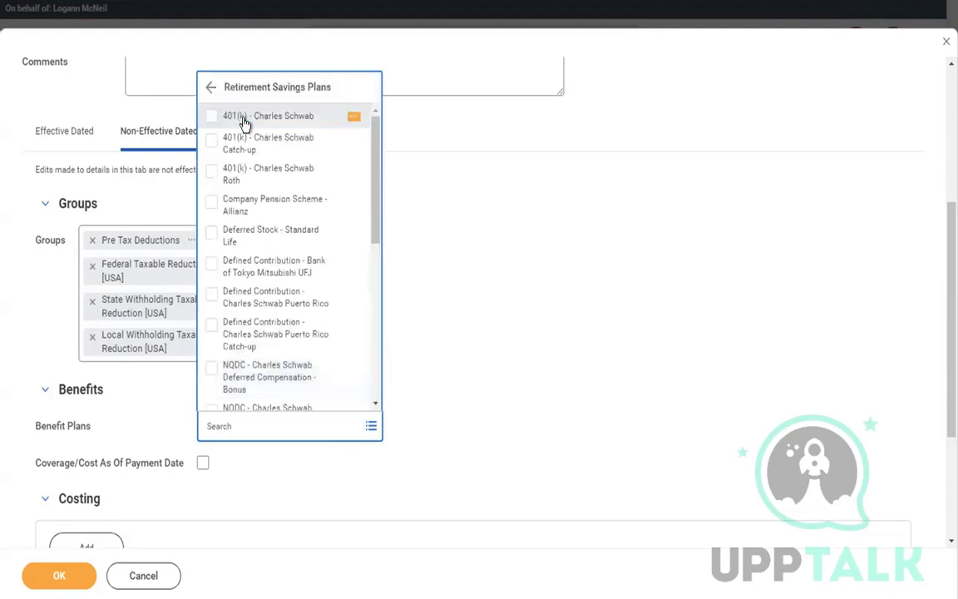
click(244, 122)
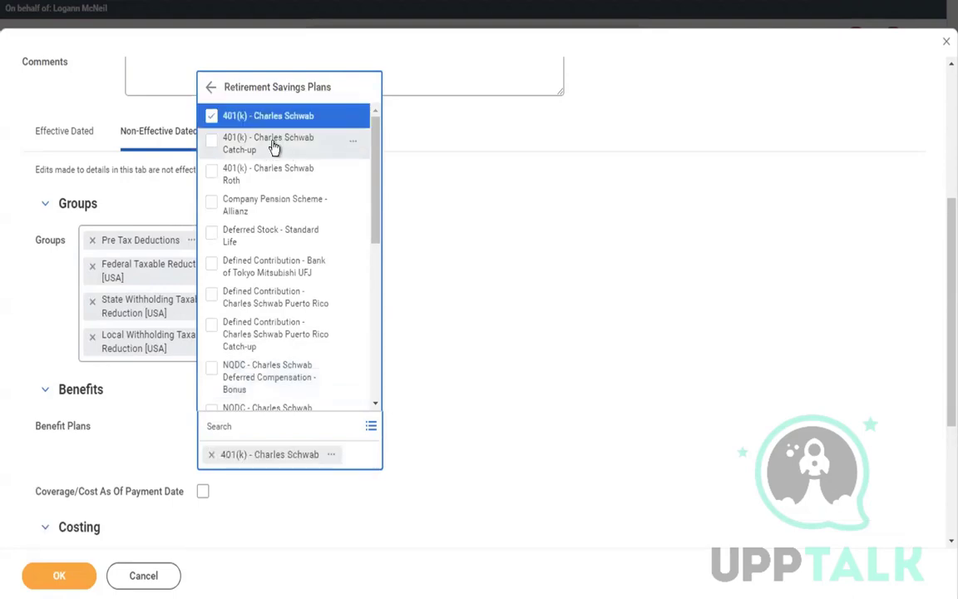
click(254, 152)
click(243, 181)
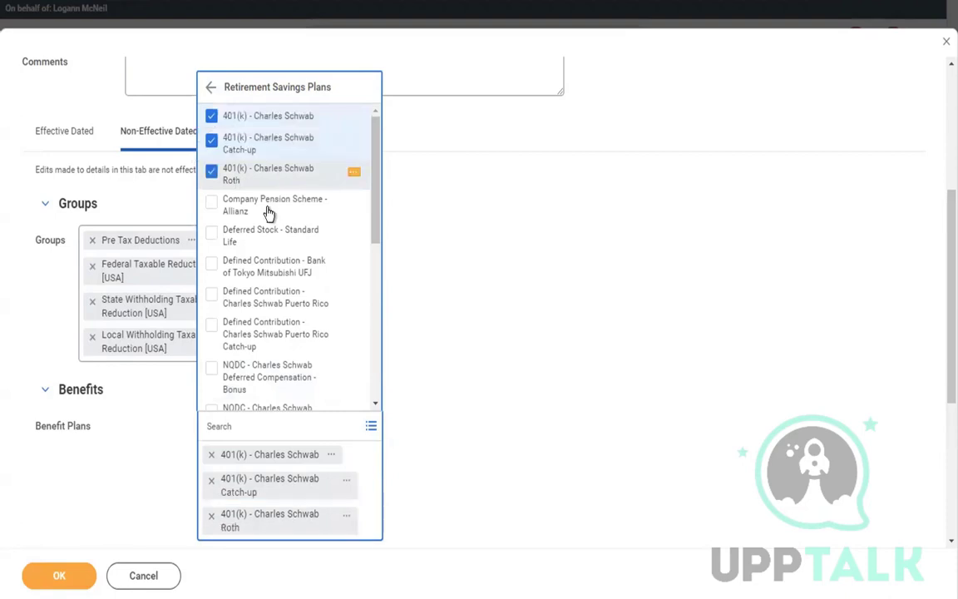
click(254, 213)
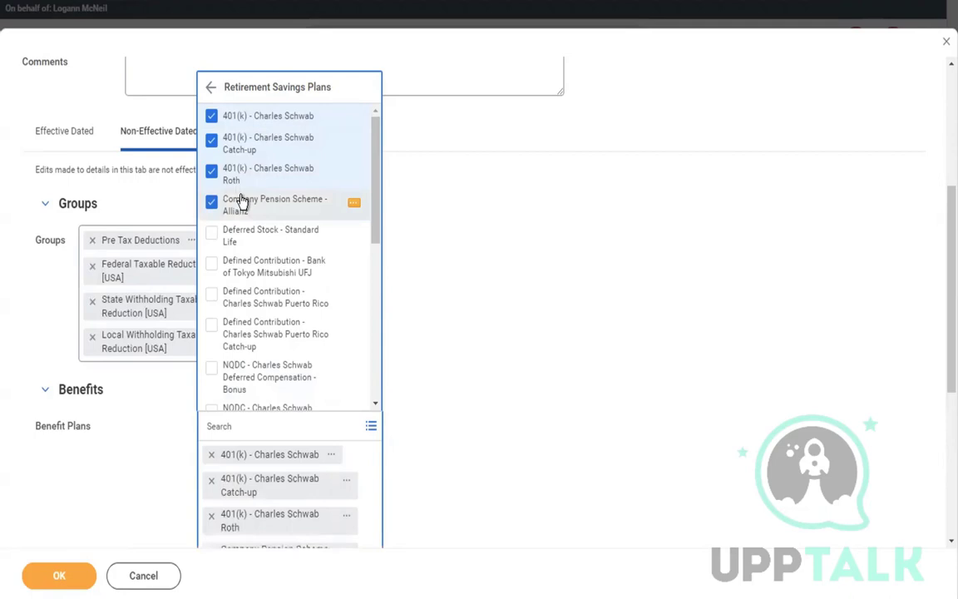
click(242, 202)
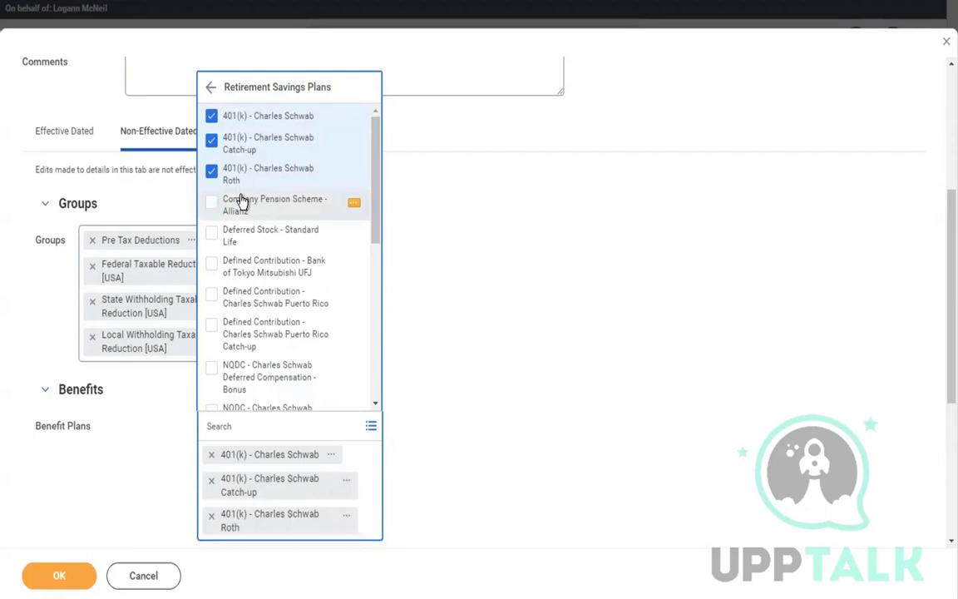
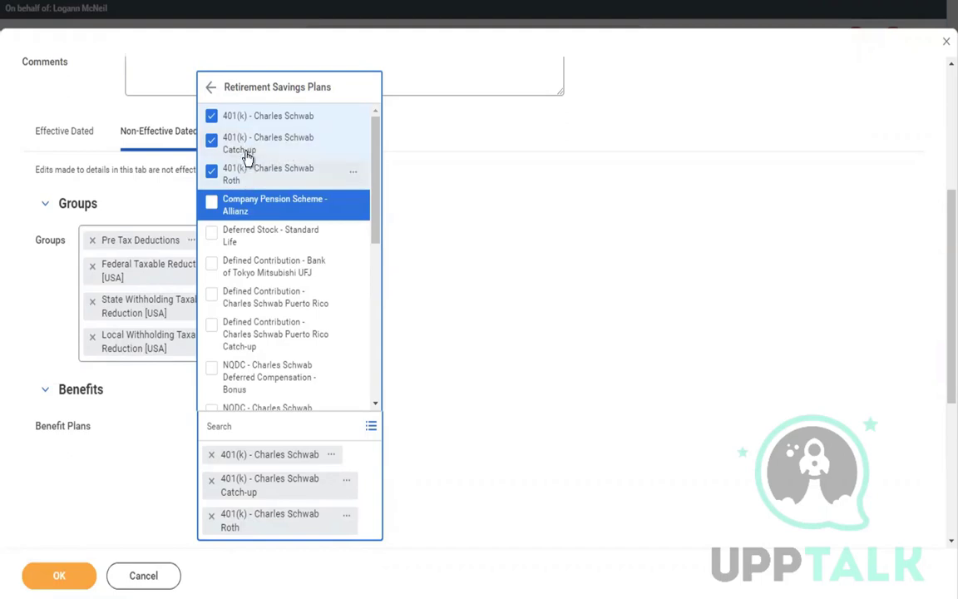
click(387, 255)
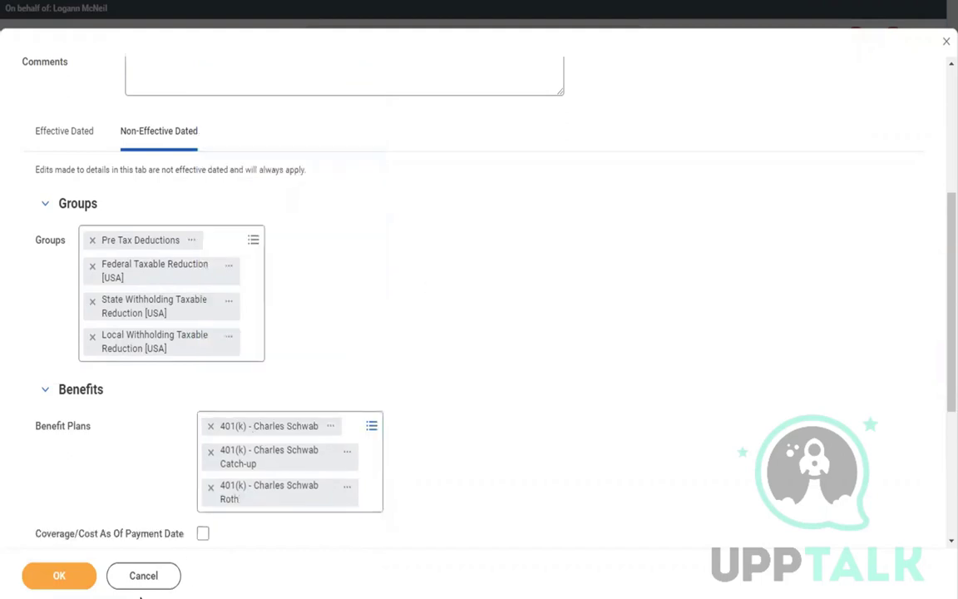
click(64, 575)
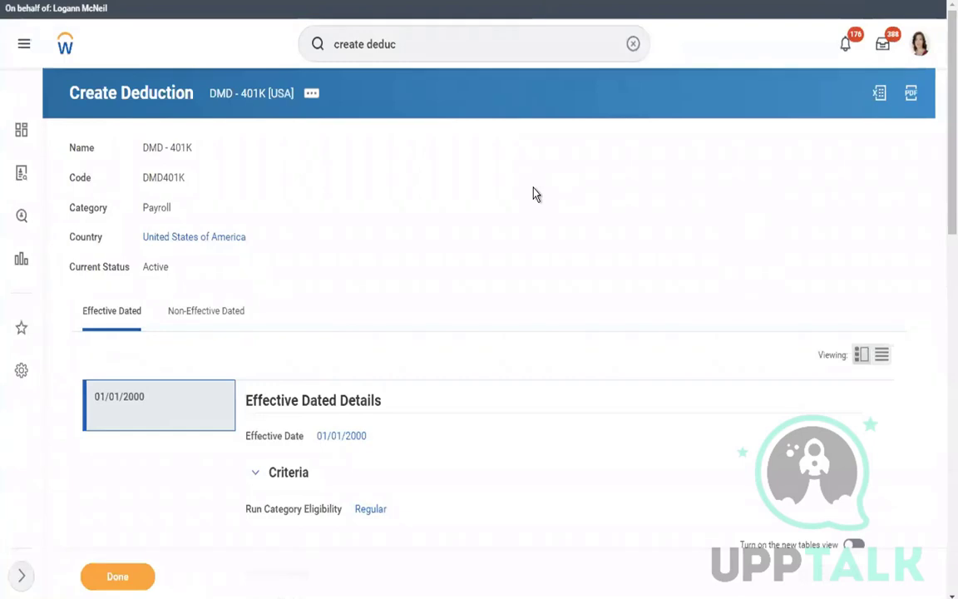
Step: Search for "VIEW PAY GROUP" and open the View Pay Group report
click(633, 45)
click(540, 48)
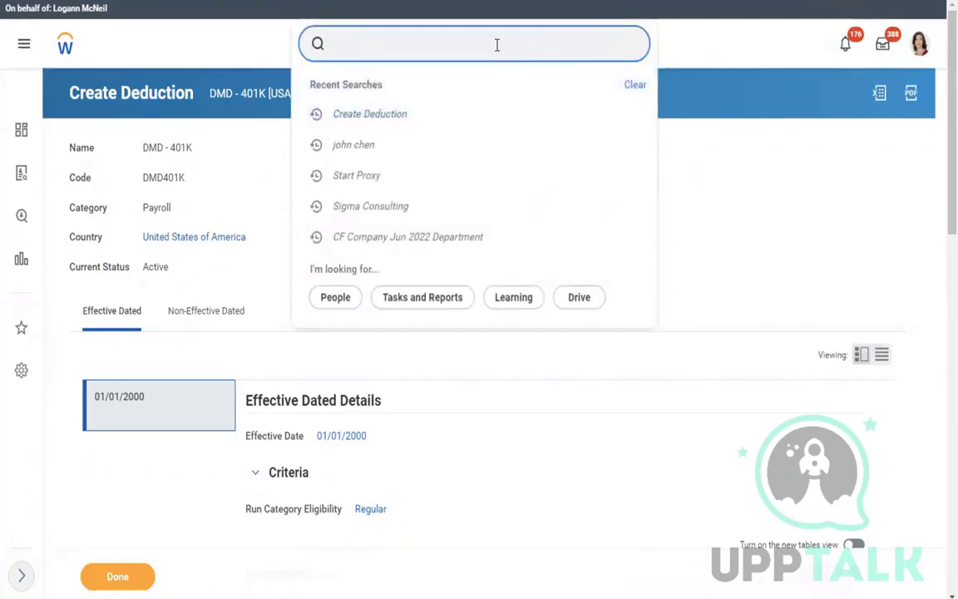
click(497, 45)
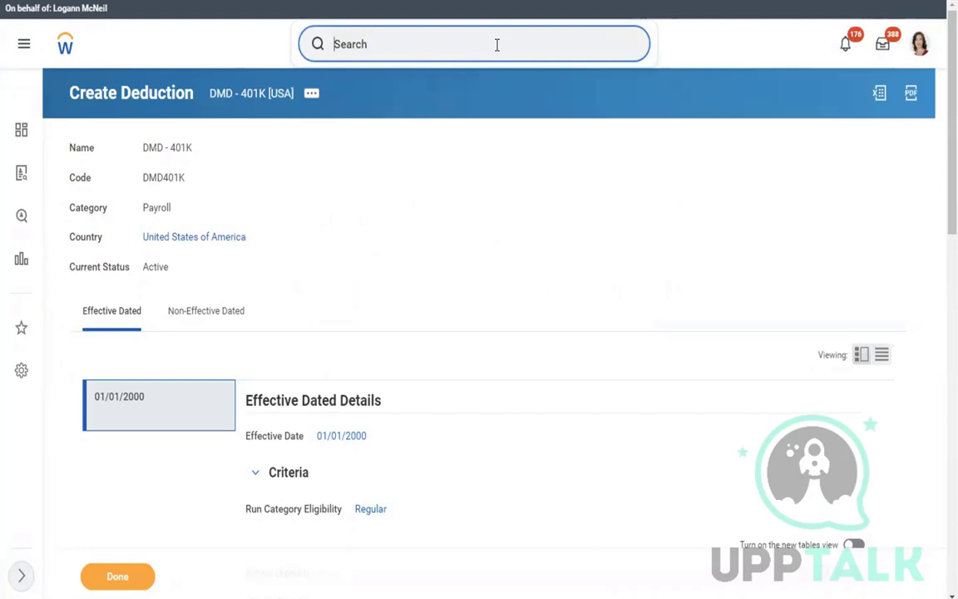
text(vi)
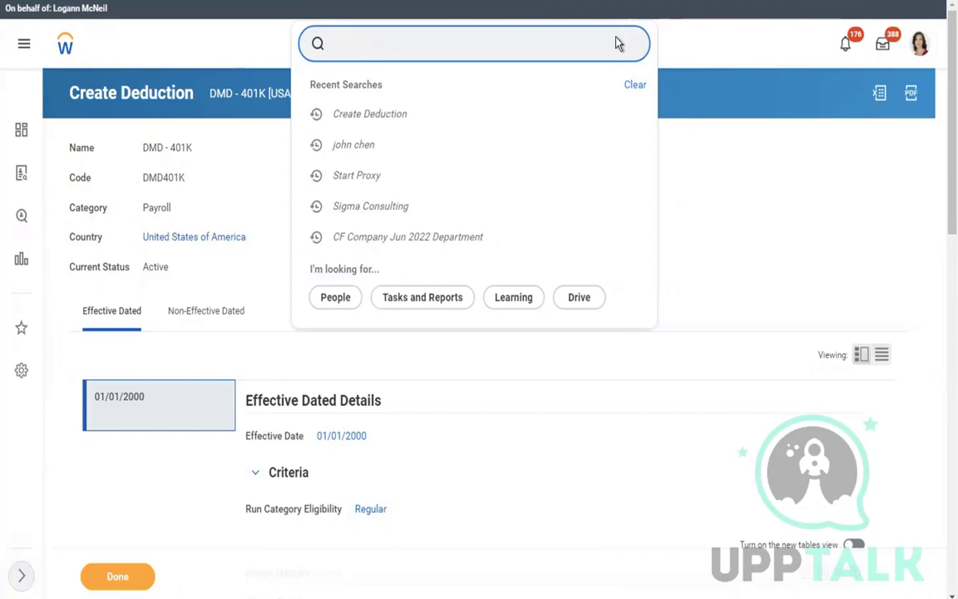
click(432, 44)
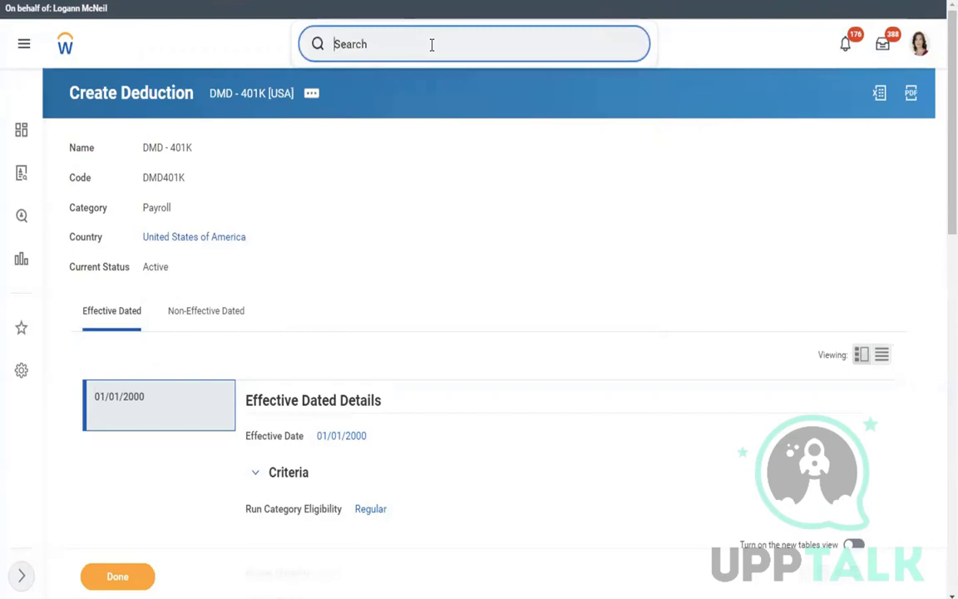
text(VIEW PAY GROUP)
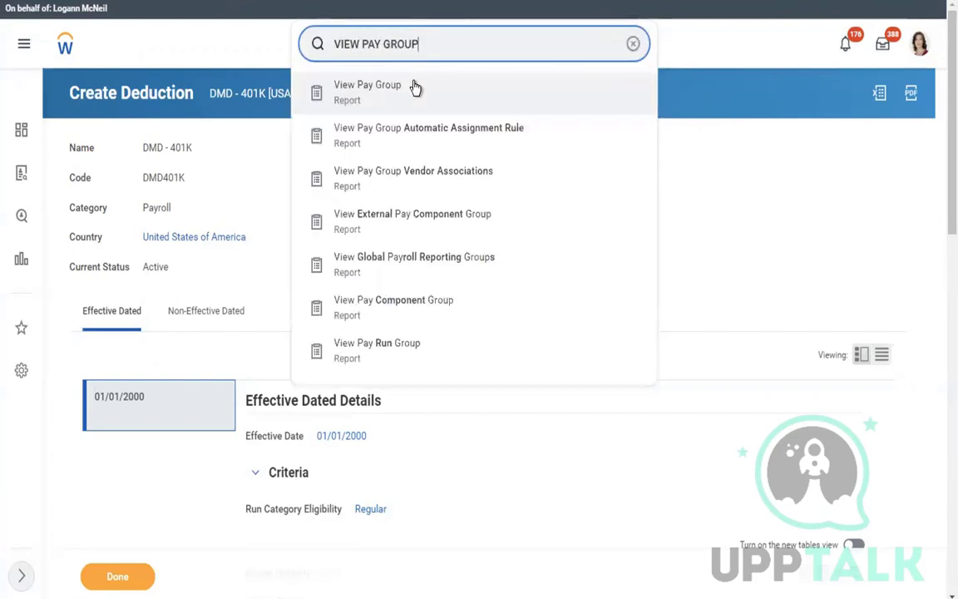
click(378, 87)
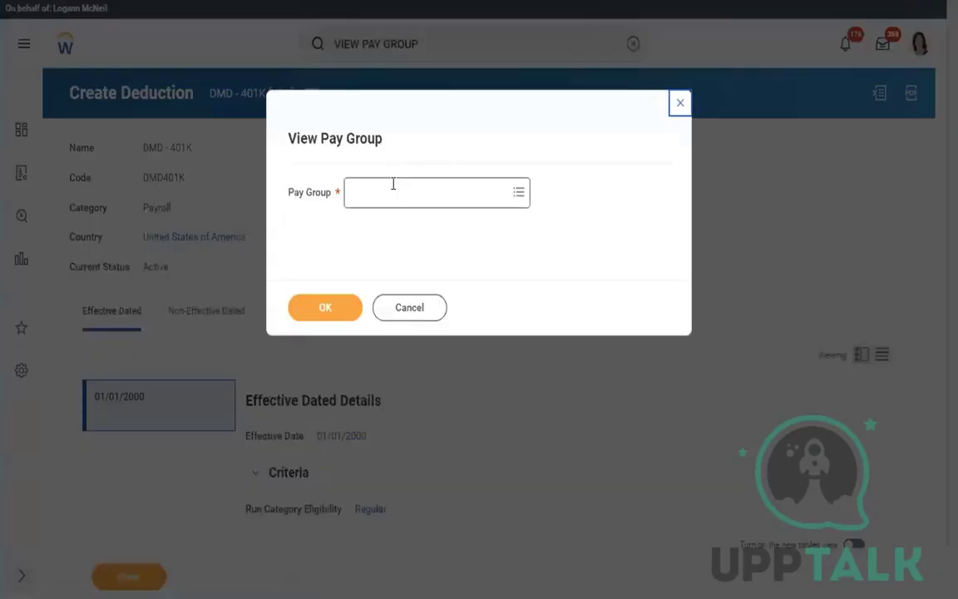
Step: Run the report for the USA Semi-monthly Professional Corporate pay group and show its members
click(388, 188)
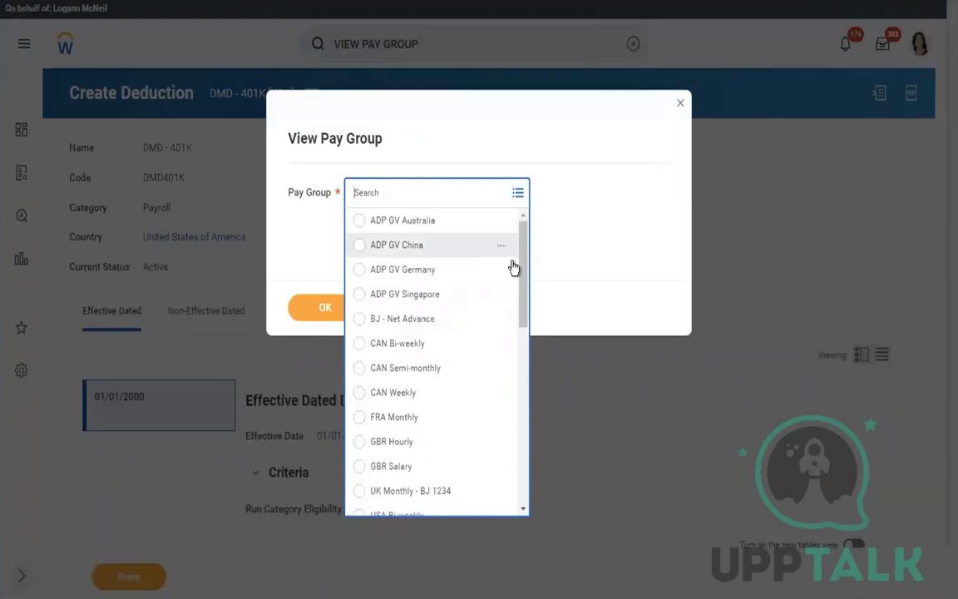
scroll(516, 363, down, 3)
scroll(516, 363, down, 1)
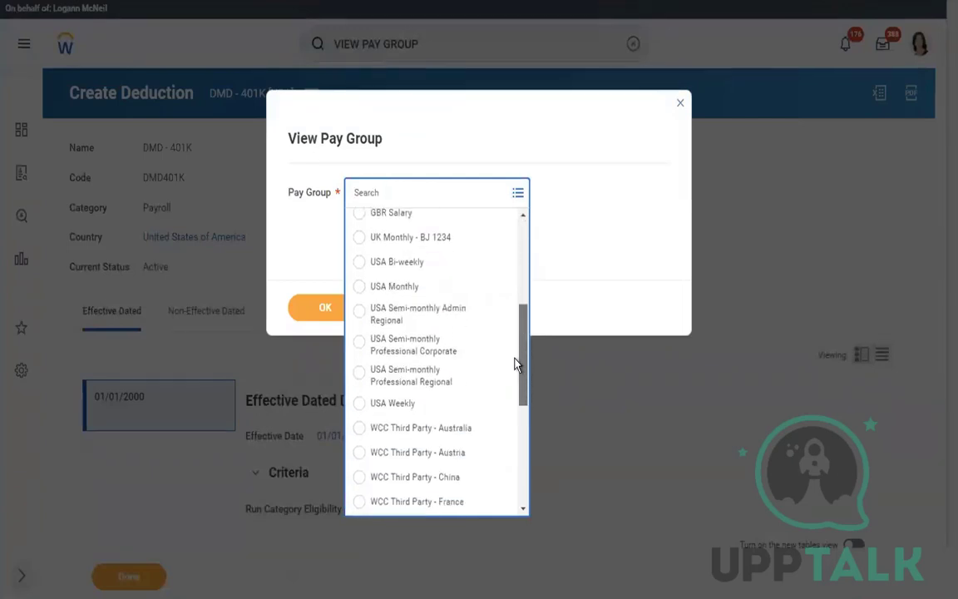
click(407, 349)
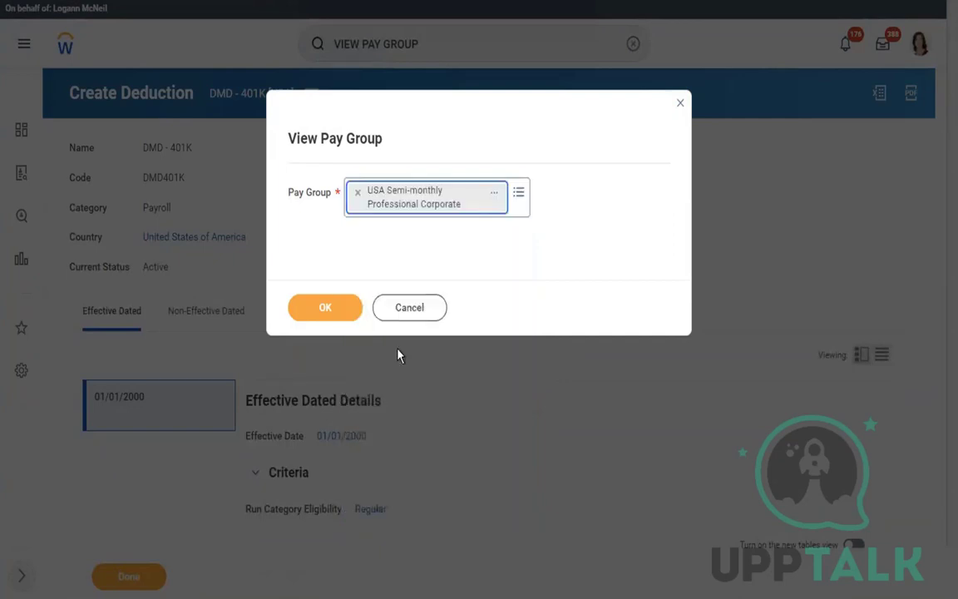
click(324, 306)
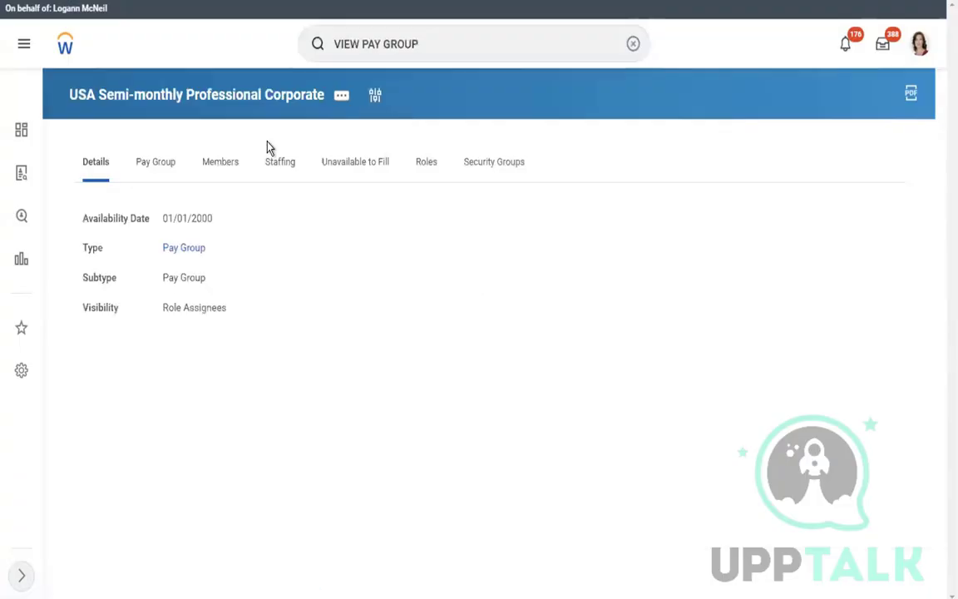
click(215, 169)
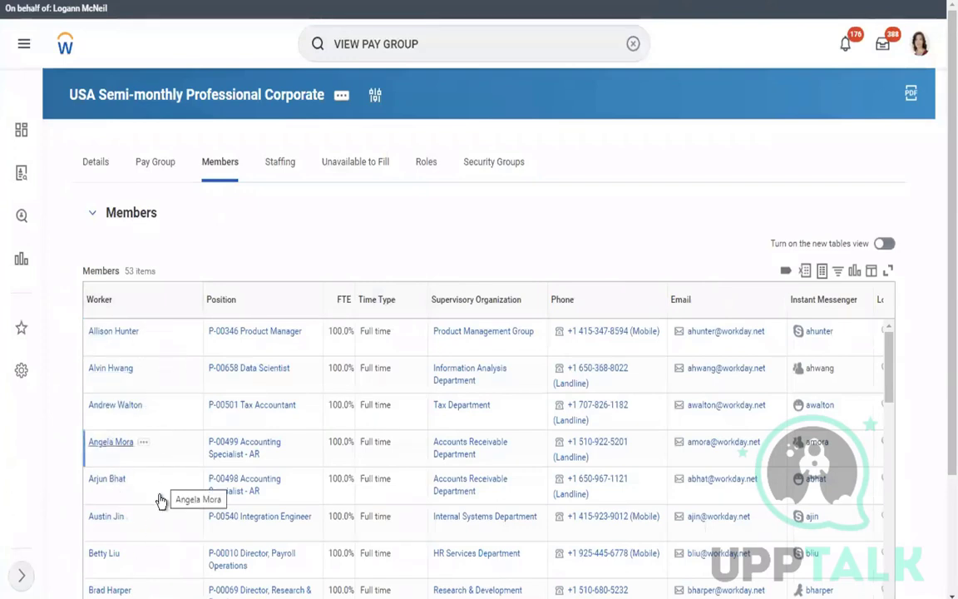
Step: Open the profile of the member holding the Director, Payroll Operations position and check the worker's pay results
right_click(102, 553)
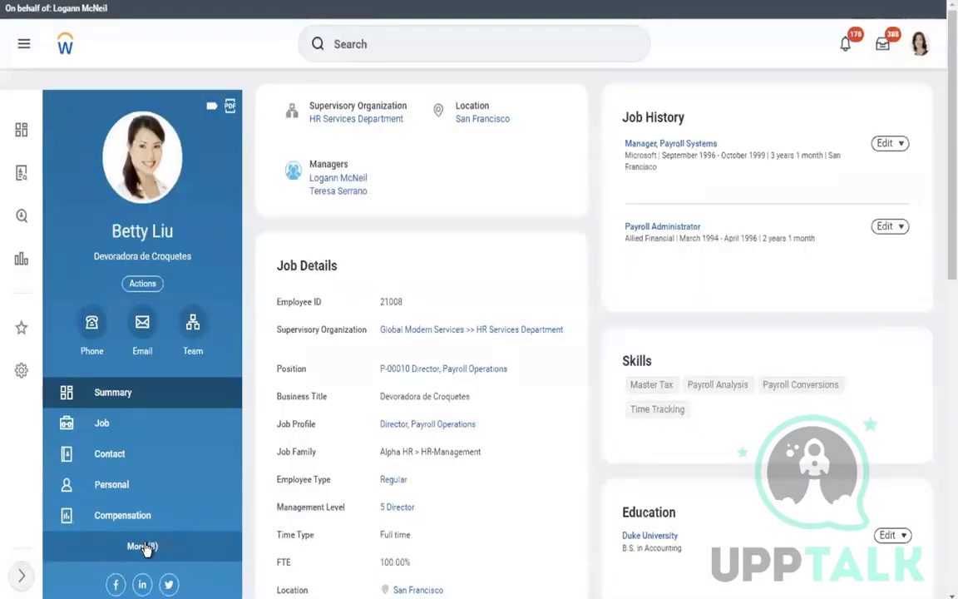
click(144, 546)
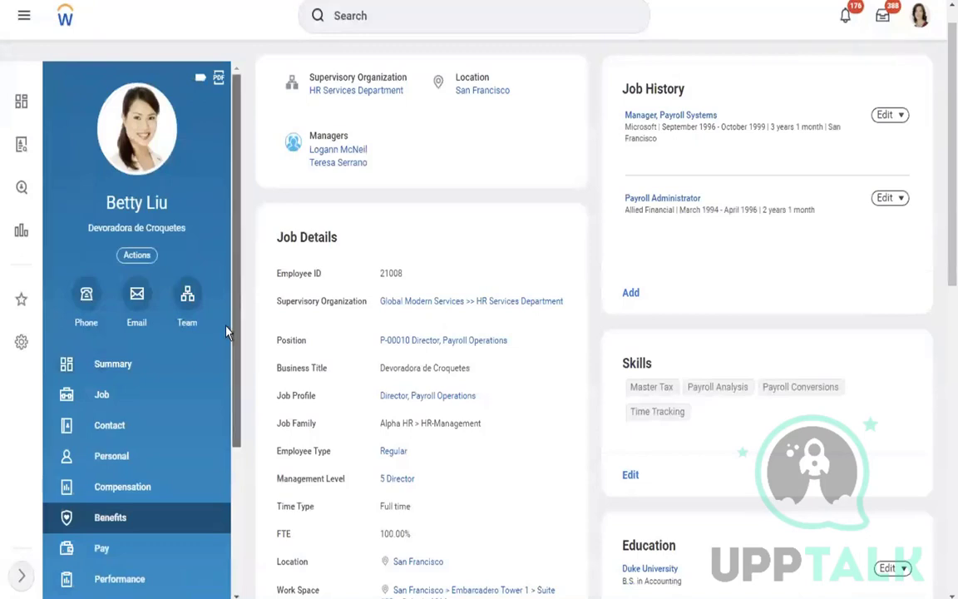
scroll(204, 403, down, 3)
click(117, 340)
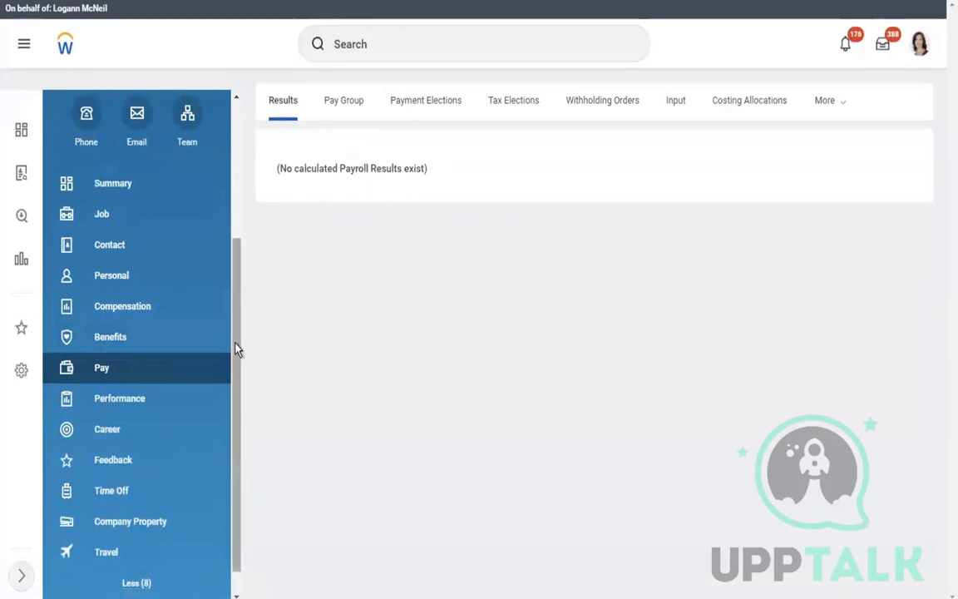
scroll(230, 181, up, 3)
scroll(229, 181, up, 1)
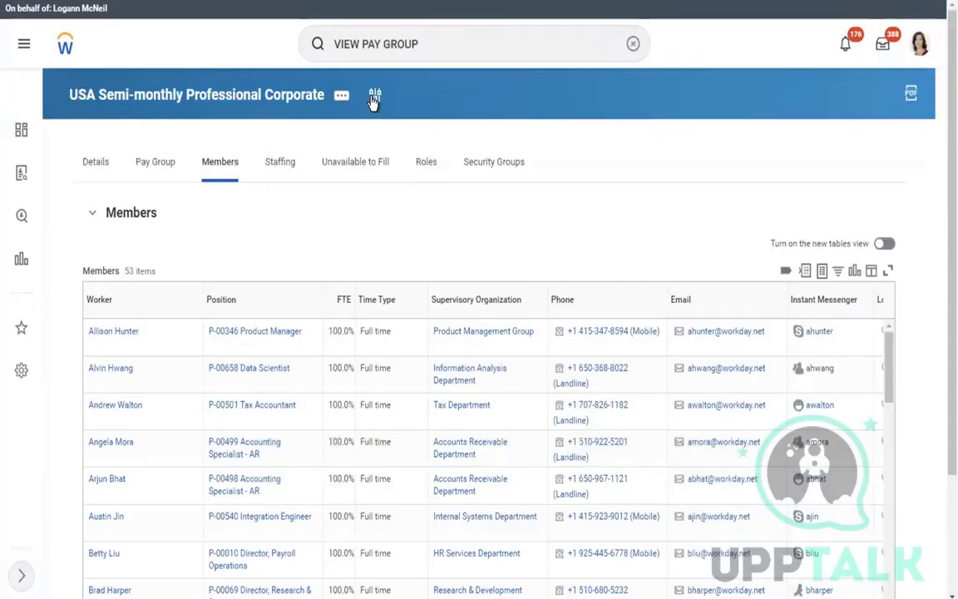
Step: Rerun the report for the USA Semi-monthly Professional Regional pay group, searching for "USA", and show its members
click(375, 96)
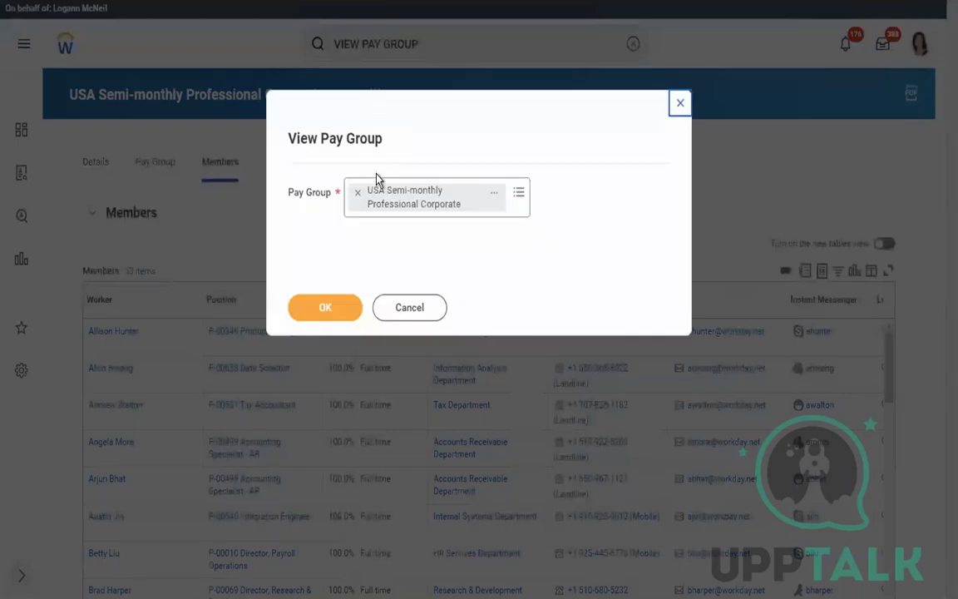
click(358, 193)
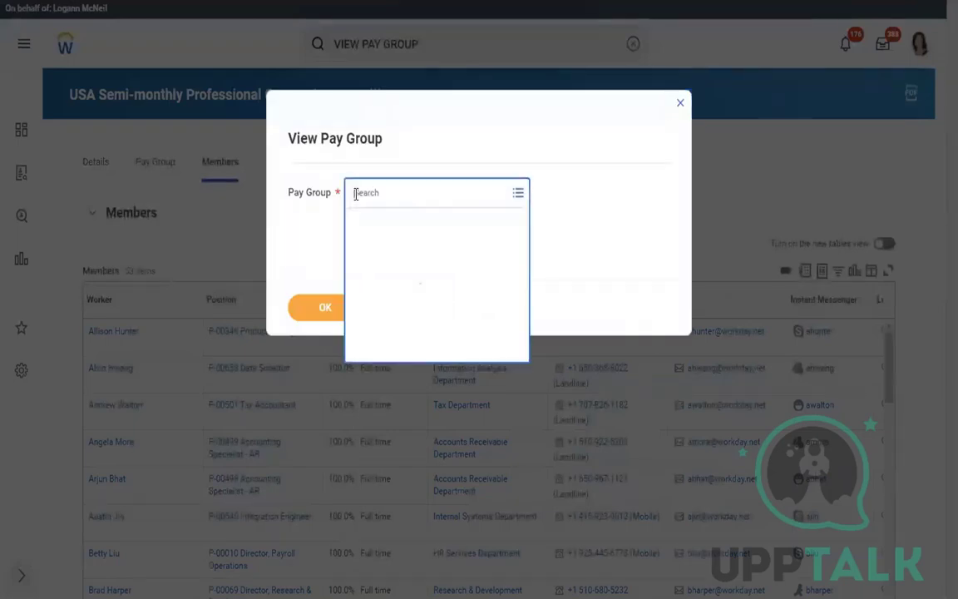
text(USA)
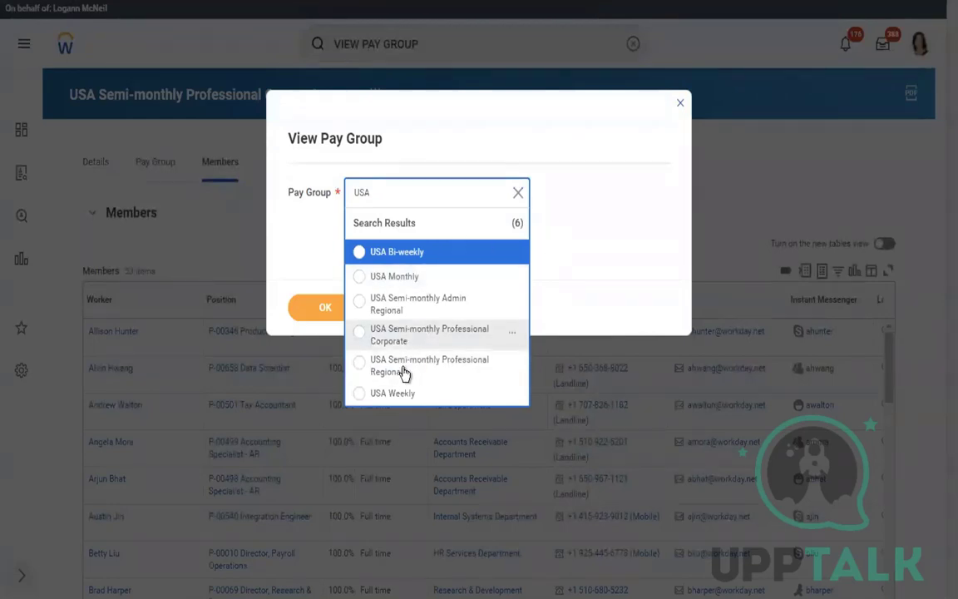
click(406, 368)
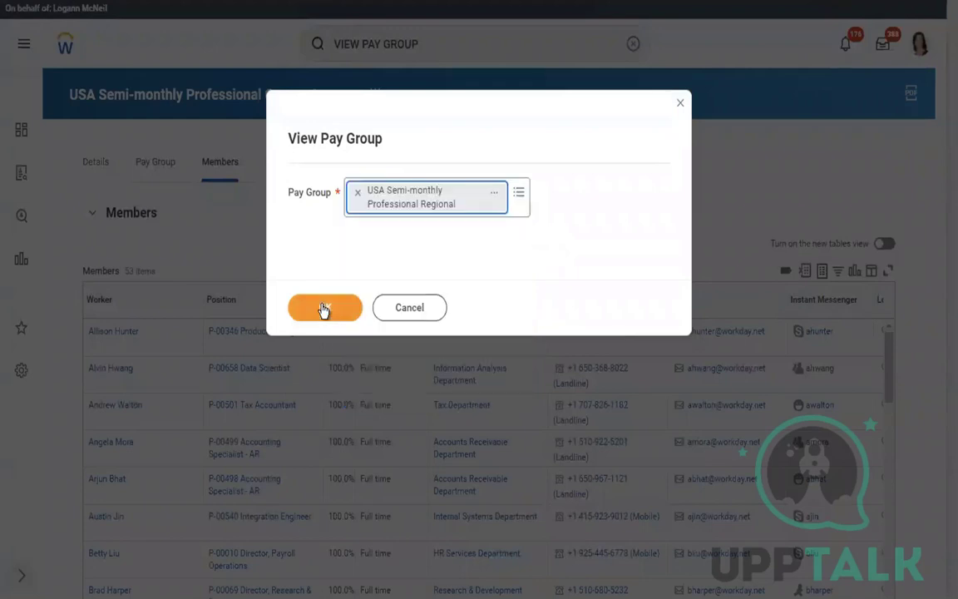
click(324, 309)
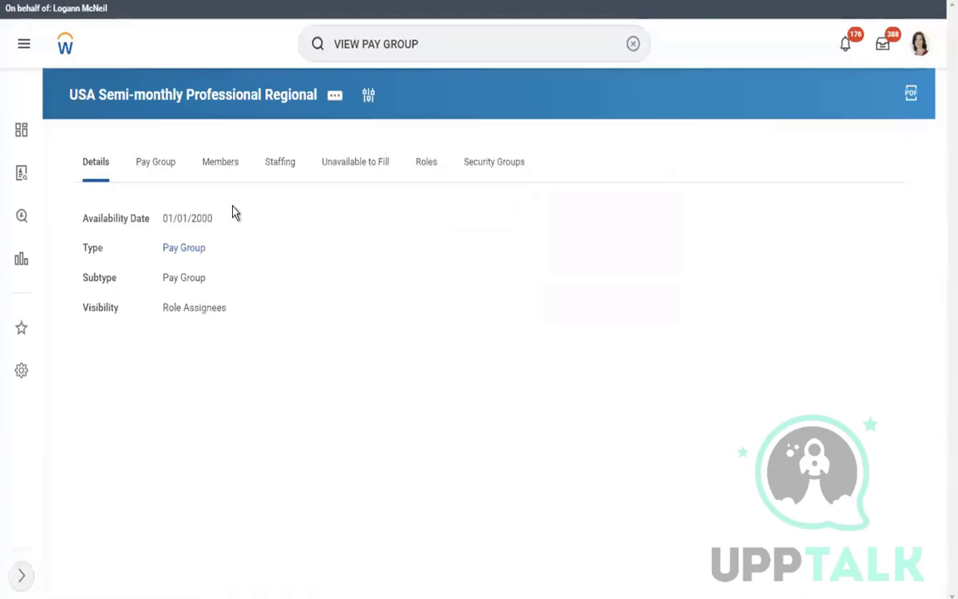
click(218, 164)
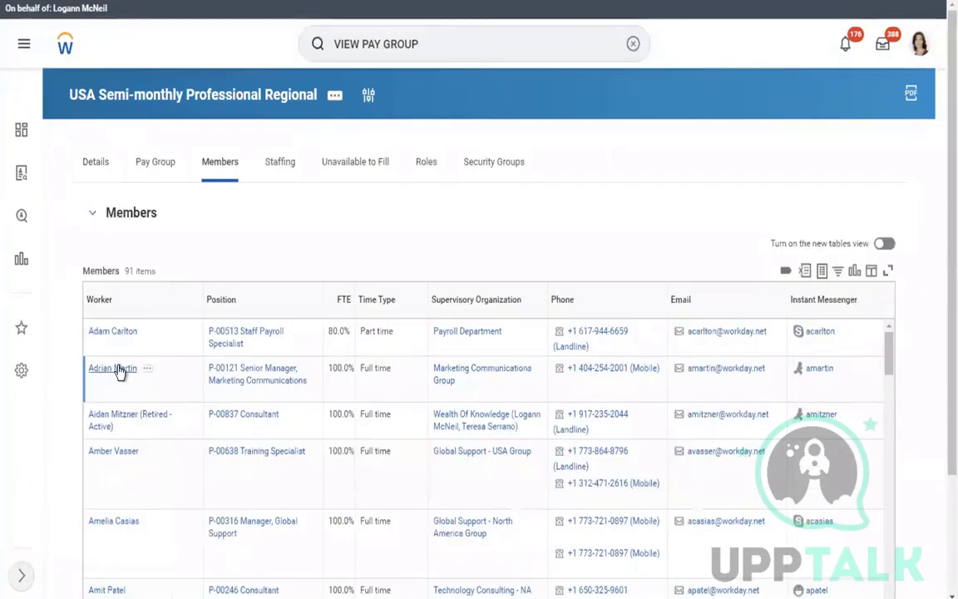
Step: Open the profile of the member holding the Senior Manager, Marketing Communications position and check the worker's pay results and pay group
right_click(170, 381)
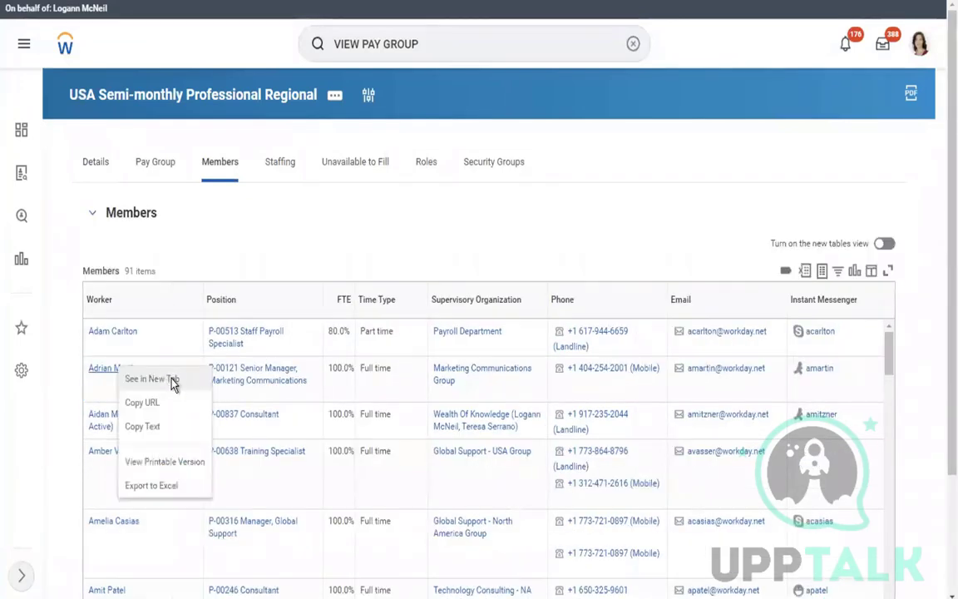
click(174, 385)
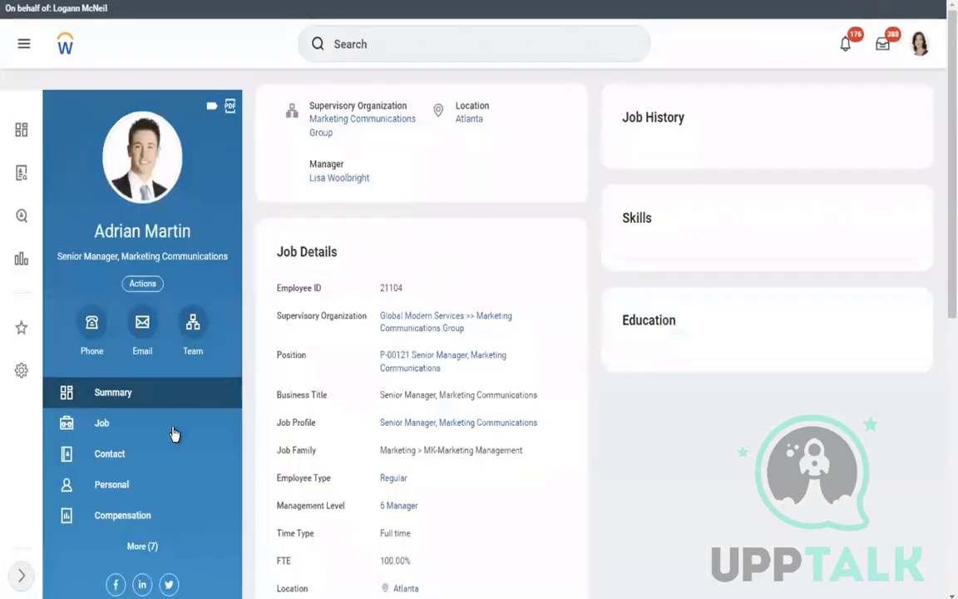
click(139, 548)
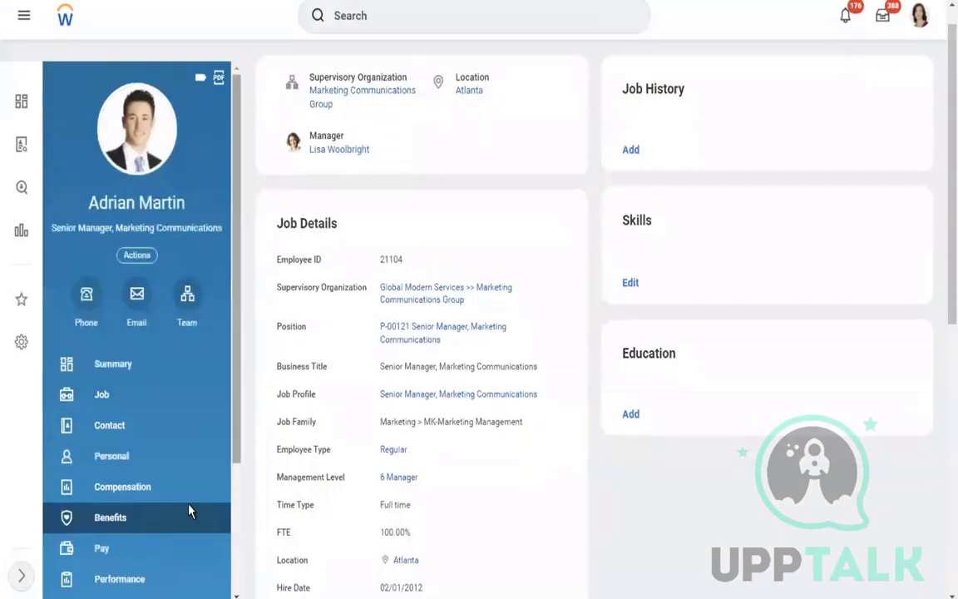
click(115, 550)
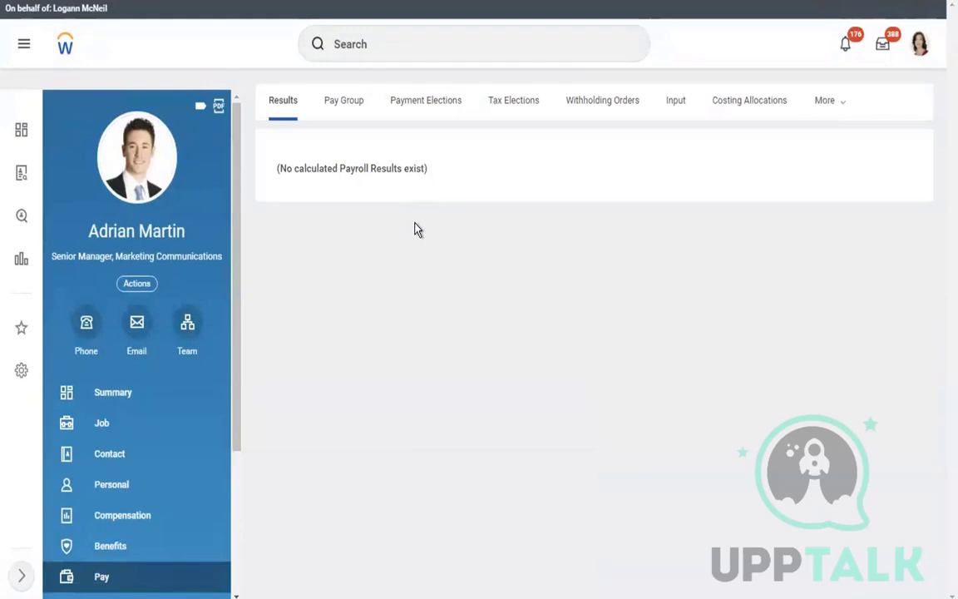
click(345, 115)
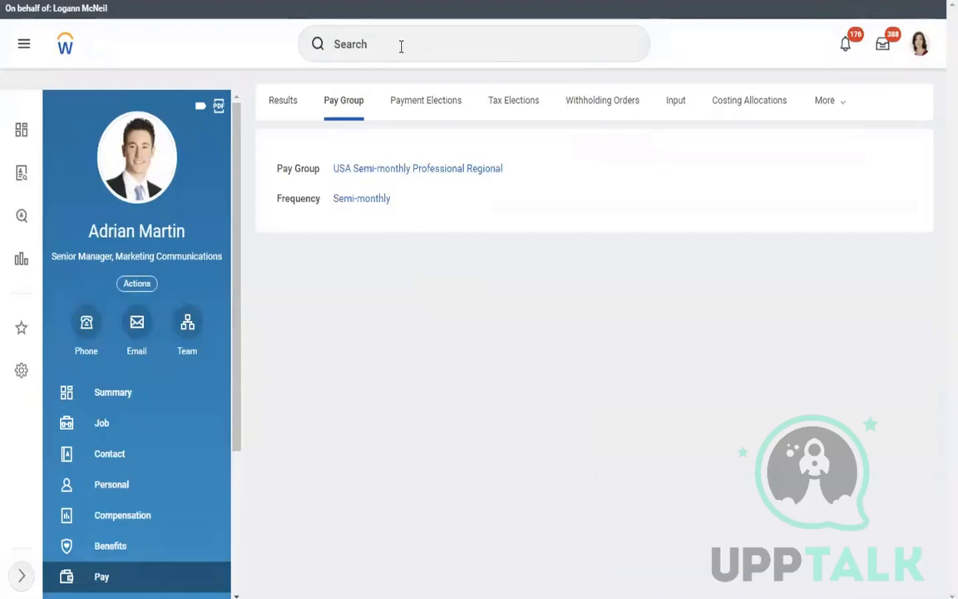
Step: Search for "RUN PAY CALC" and open the Run Pay Calculation task
click(401, 45)
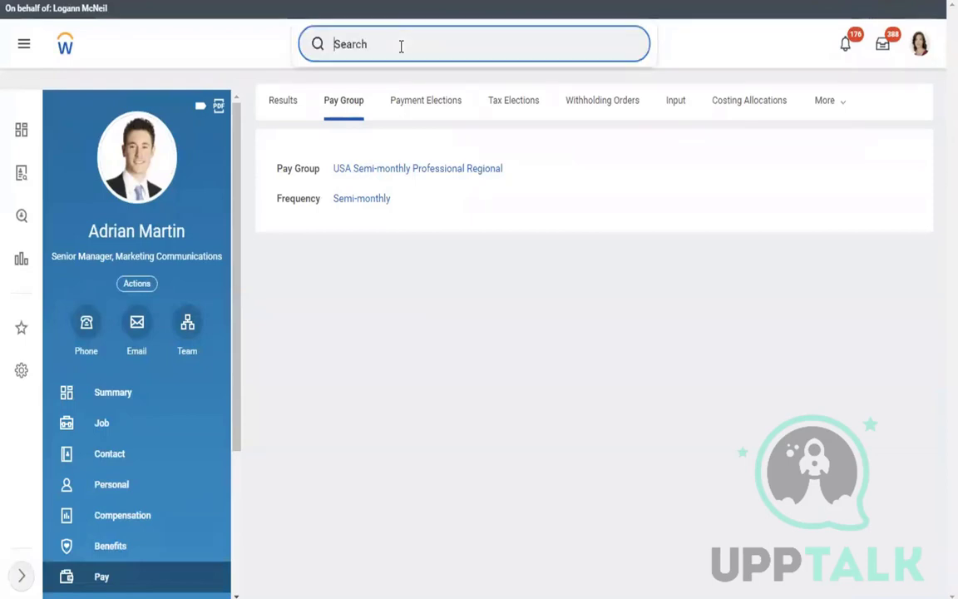
text(RUN PA)
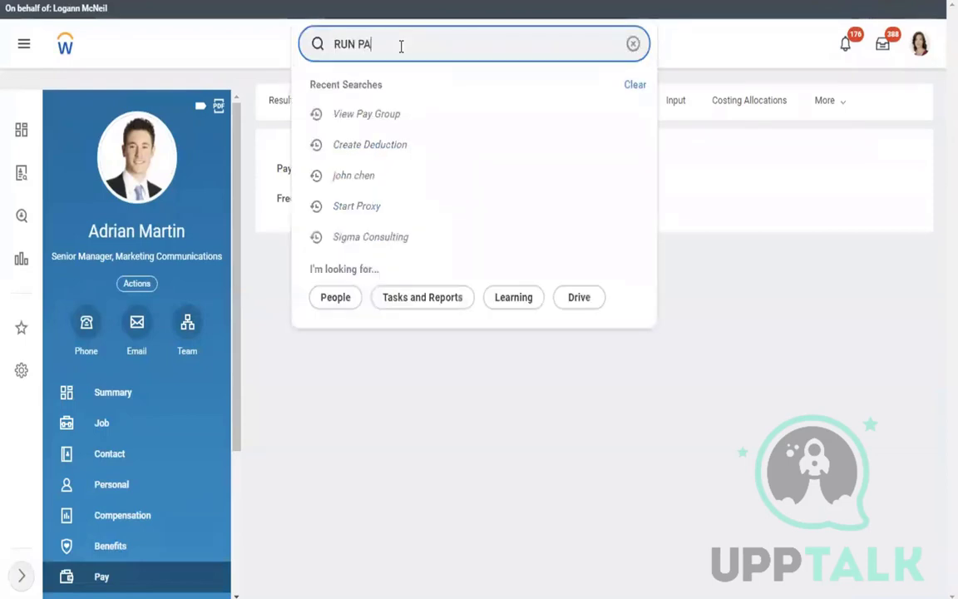
text(Y CALC)
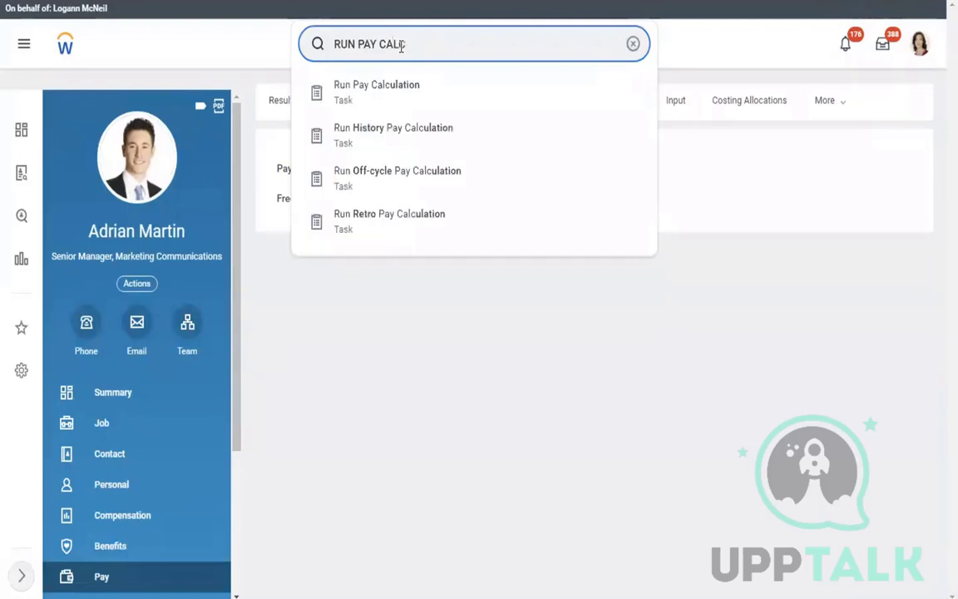
click(365, 98)
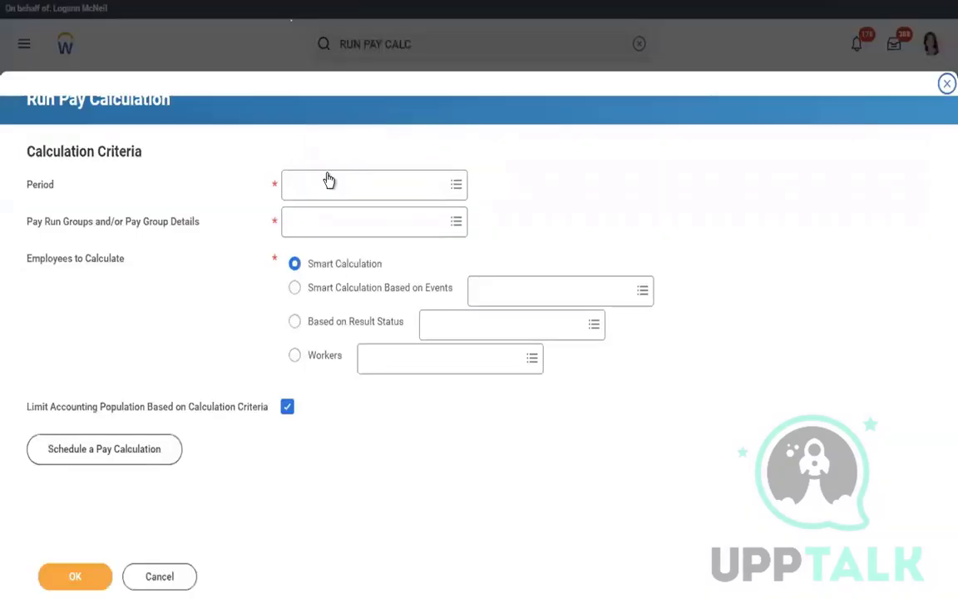
Step: Set the period to 01/01/2019 - 01/15/2019 (Semi-monthly), chosen by the USA Semi-monthly Professional Regional pay group
click(329, 176)
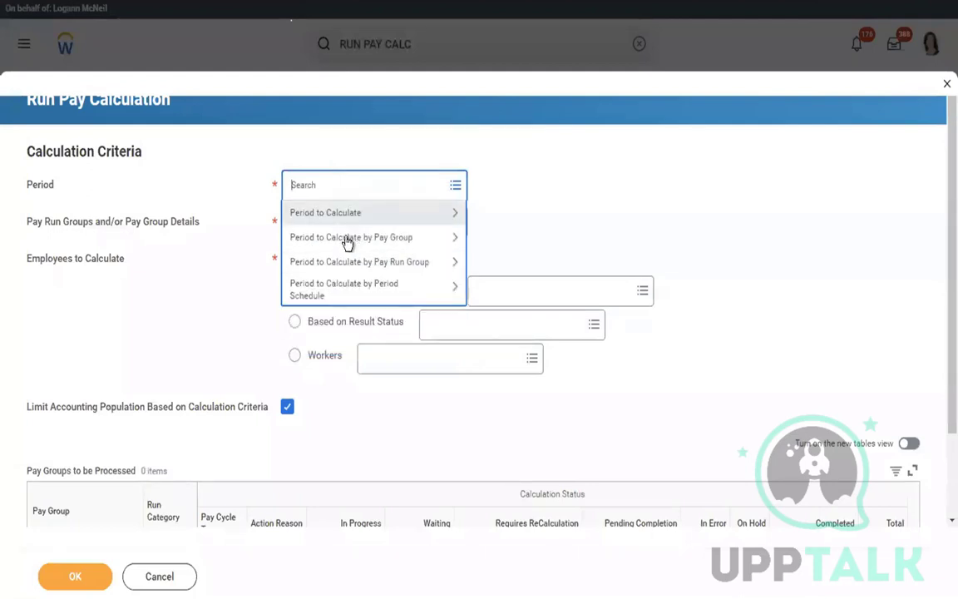
click(347, 239)
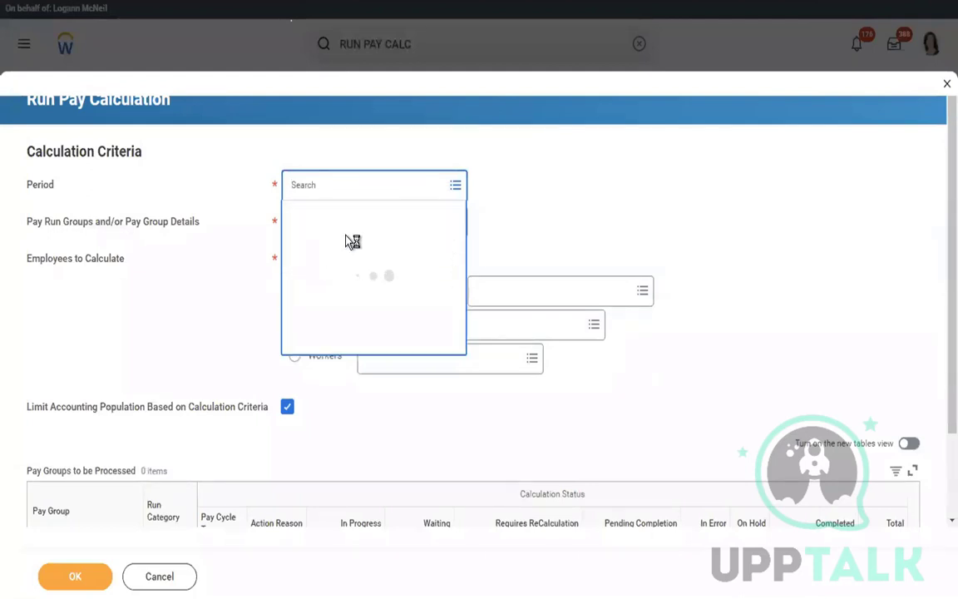
key(Down)
key(Down)
key(Down)
key(Down)
key(Down)
key(Down)
key(Down)
key(Down)
key(Down)
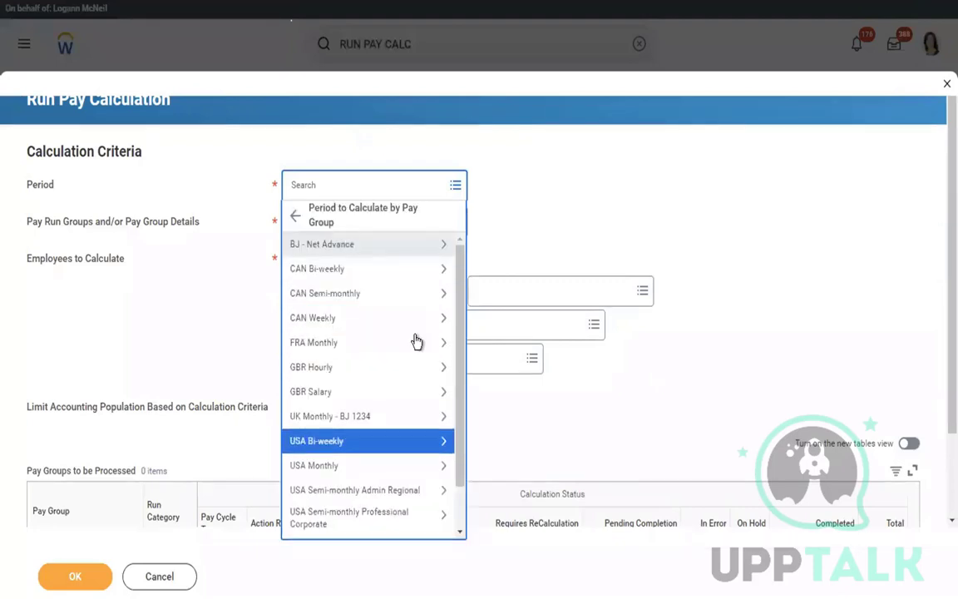
click(356, 520)
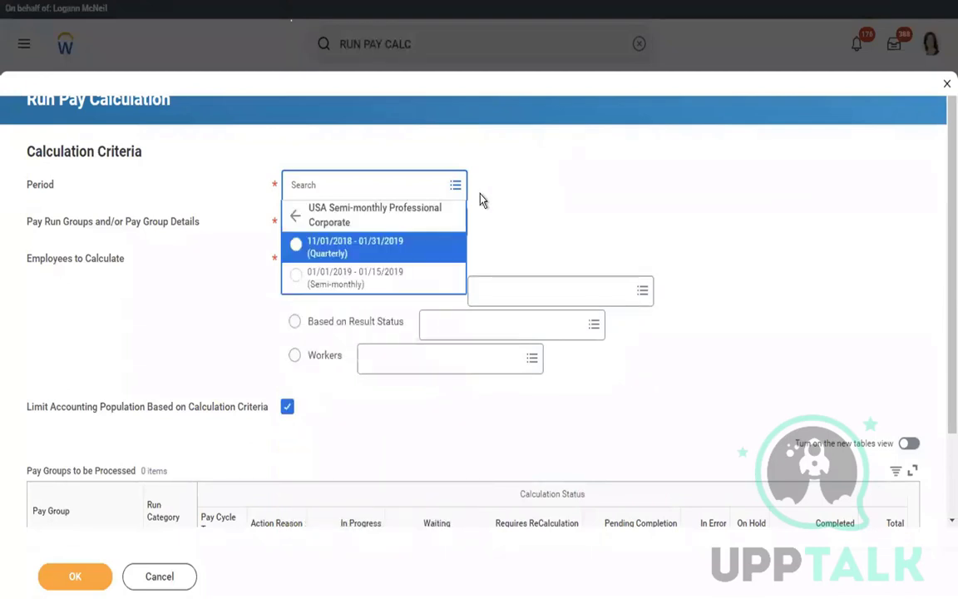
click(295, 217)
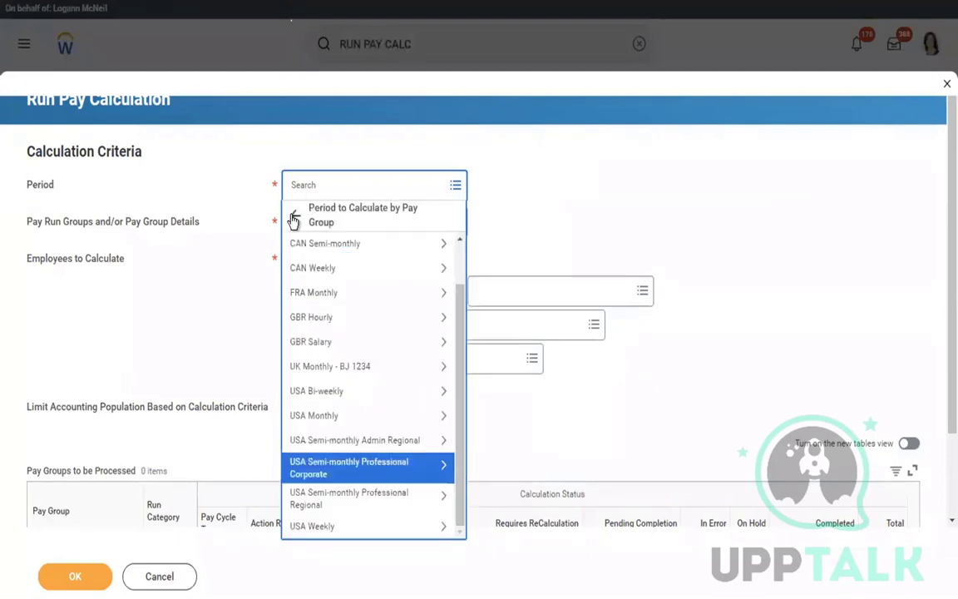
key(Down)
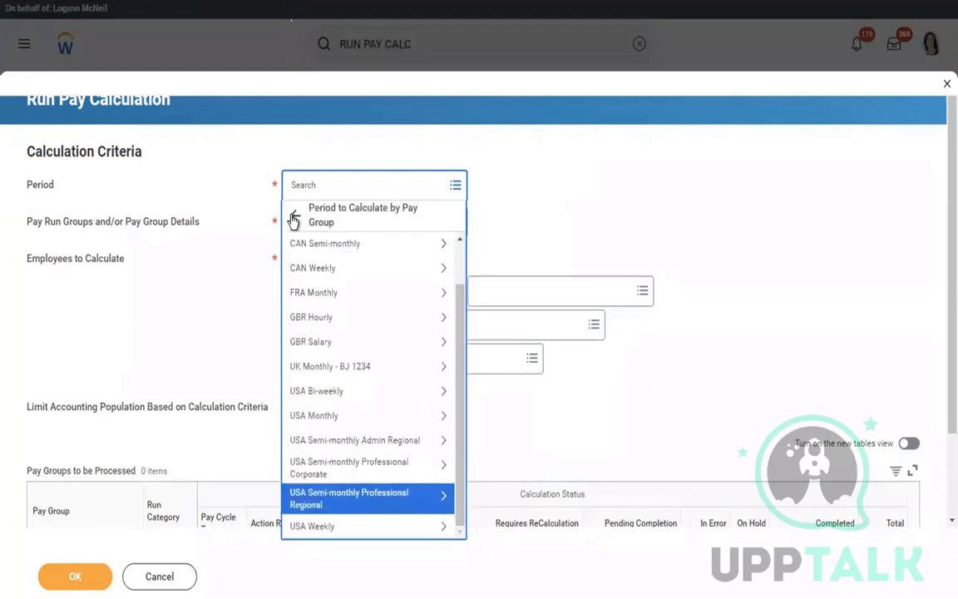
click(335, 496)
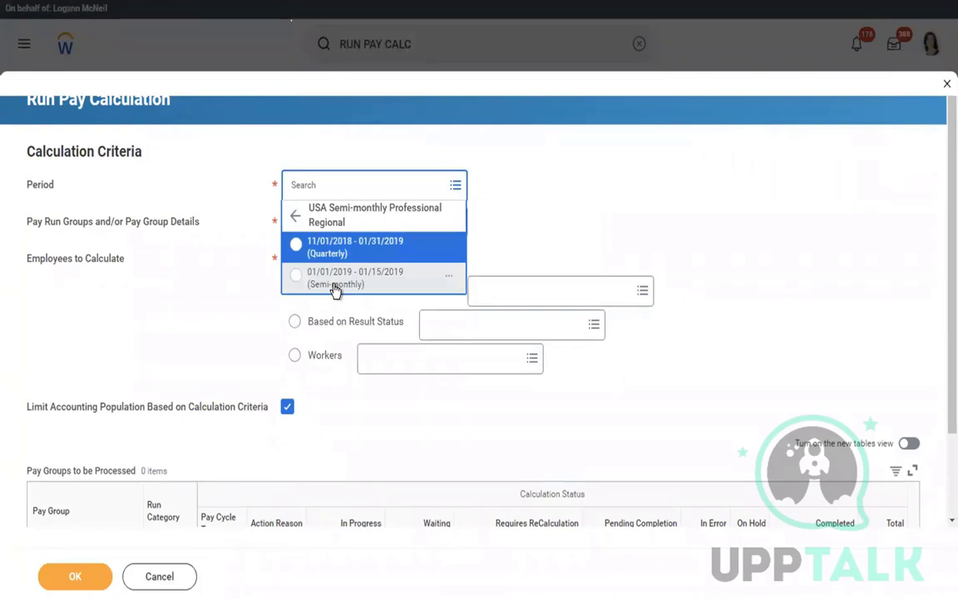
click(335, 284)
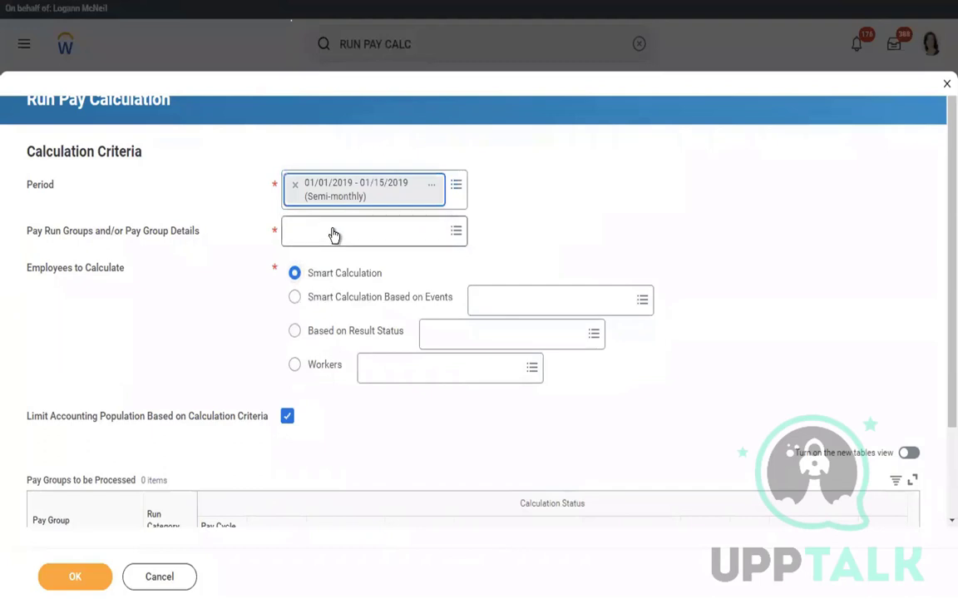
Step: Select the pay group detail USA Semi-monthly Professional Regional: Regular (Semi-monthly) and submit the pay calculation
click(333, 230)
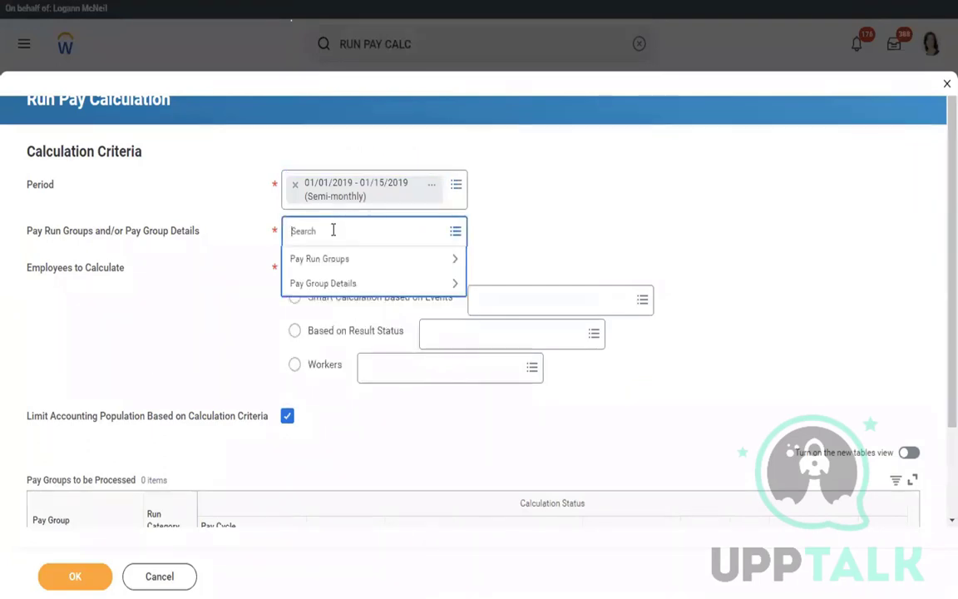
click(329, 285)
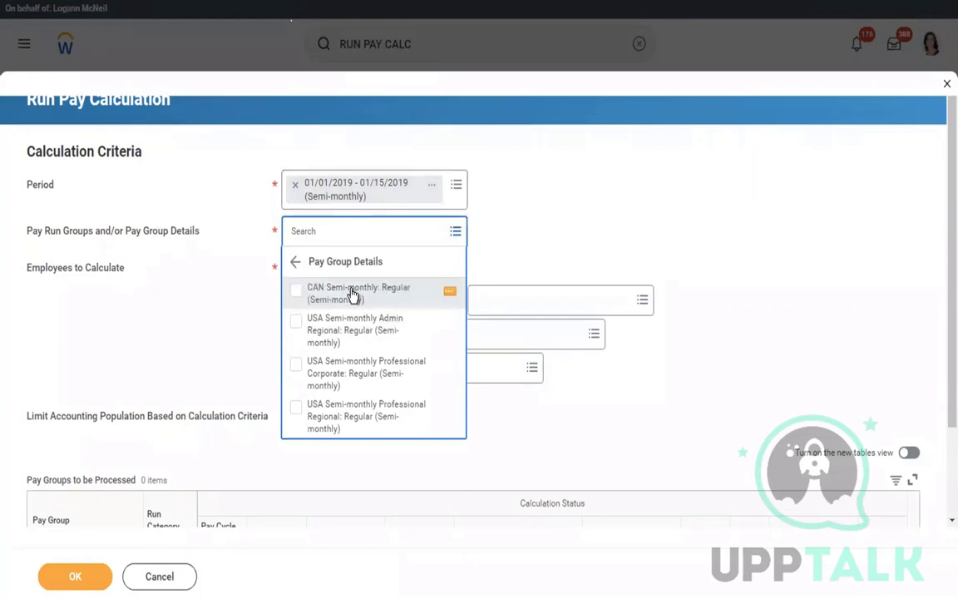
click(369, 416)
click(175, 254)
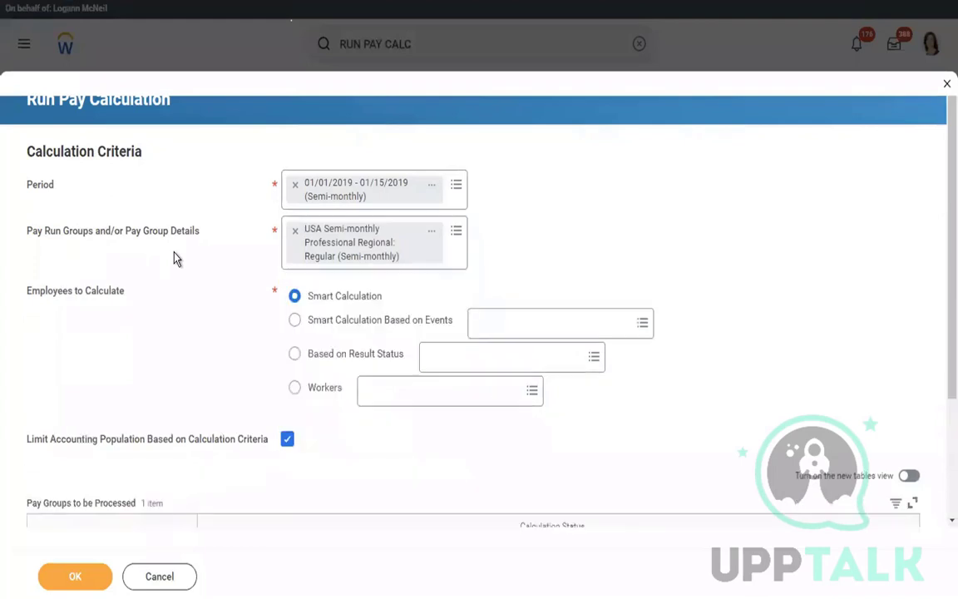
click(74, 580)
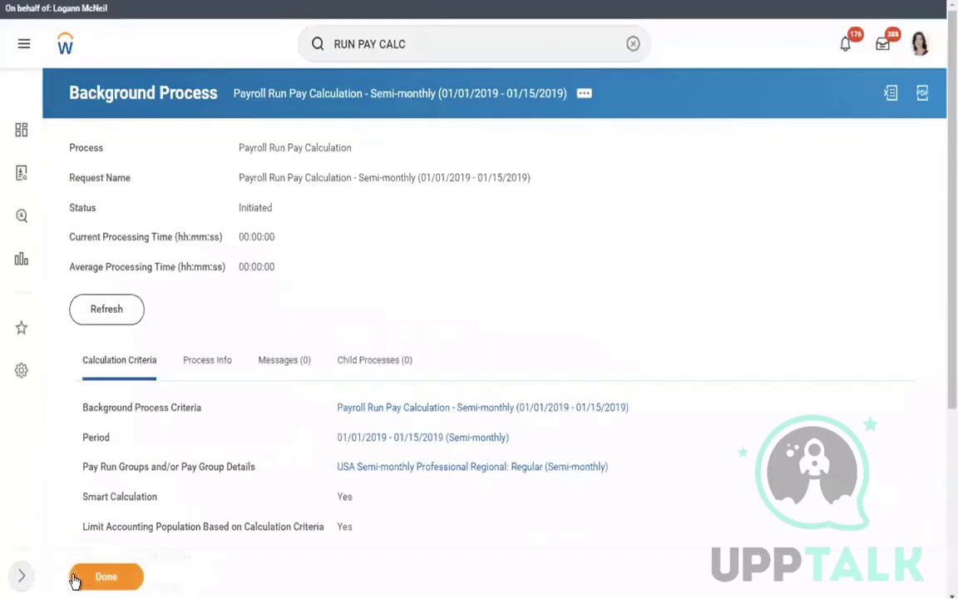
Step: Refresh the background process status until the pay calculation has finished
click(101, 324)
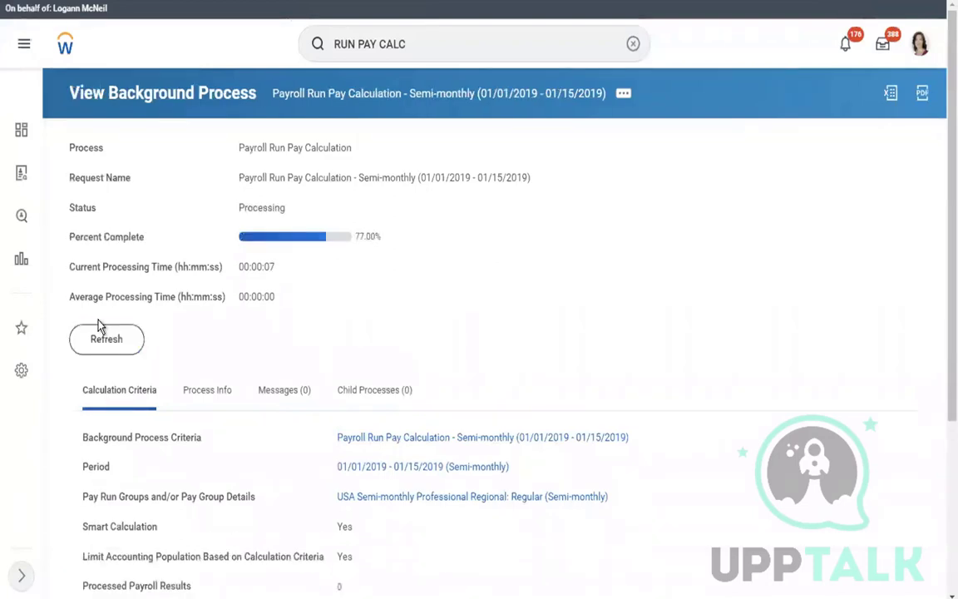
click(87, 341)
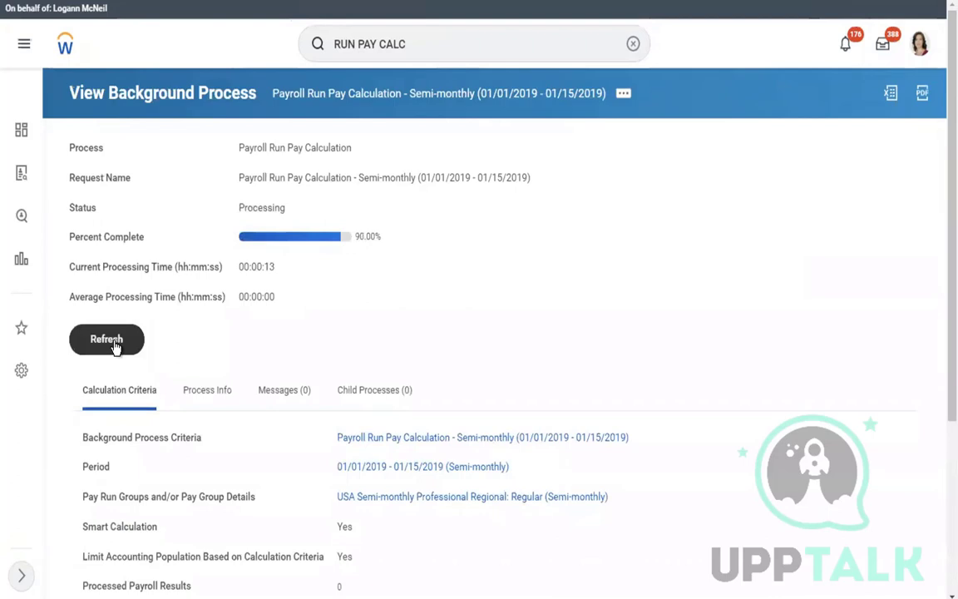
click(116, 346)
click(115, 346)
click(115, 346)
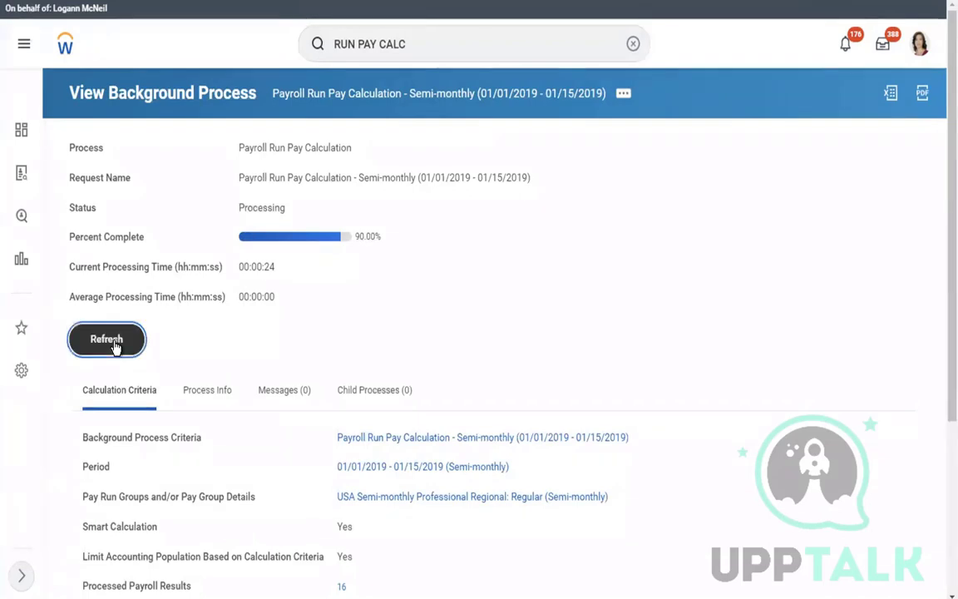
click(116, 346)
click(126, 340)
click(127, 340)
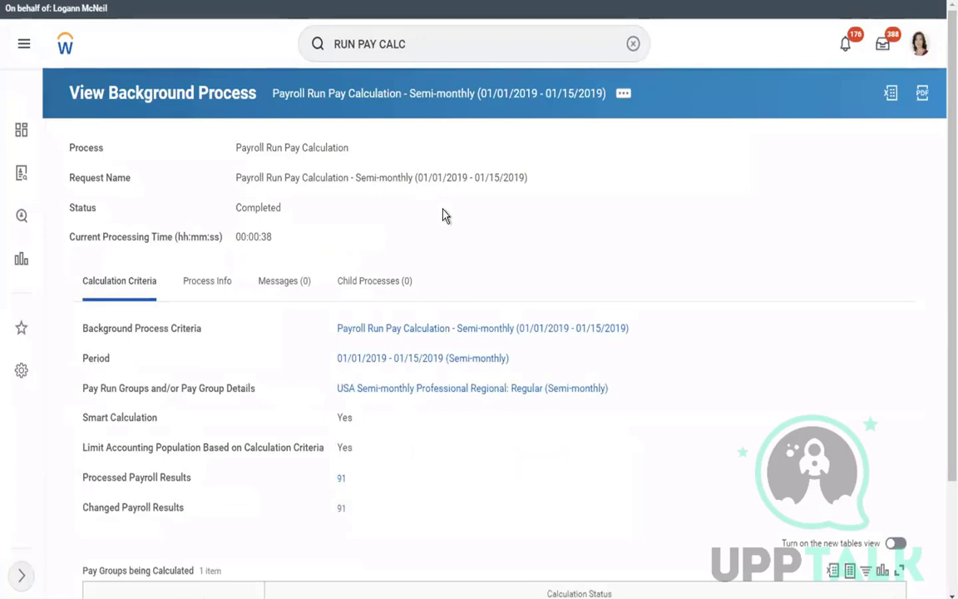
Step: List all payroll results calculated for the USA Semi-monthly Professional Regional pay group and look through them
scroll(444, 215, down, 1)
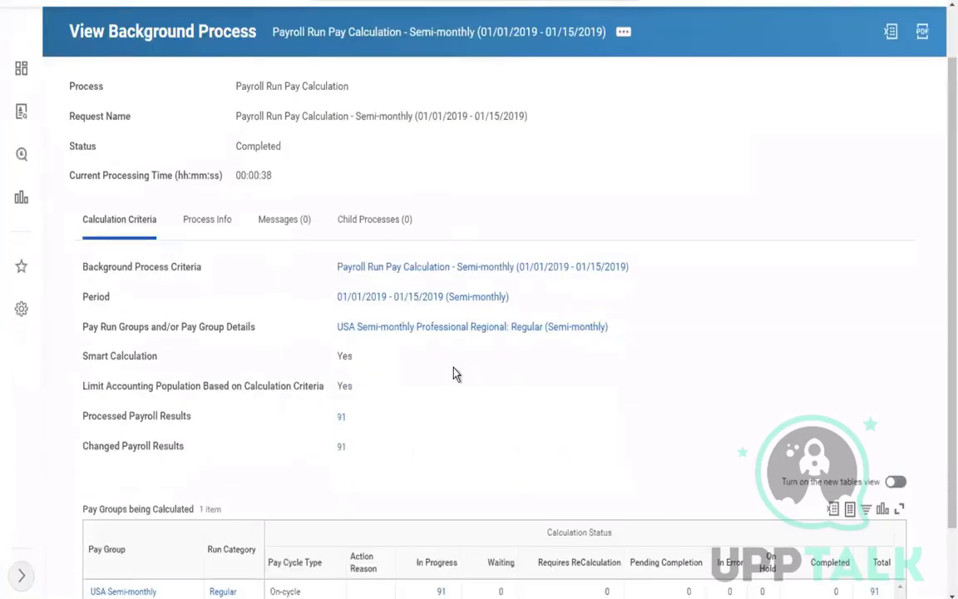
scroll(454, 374, down, 1)
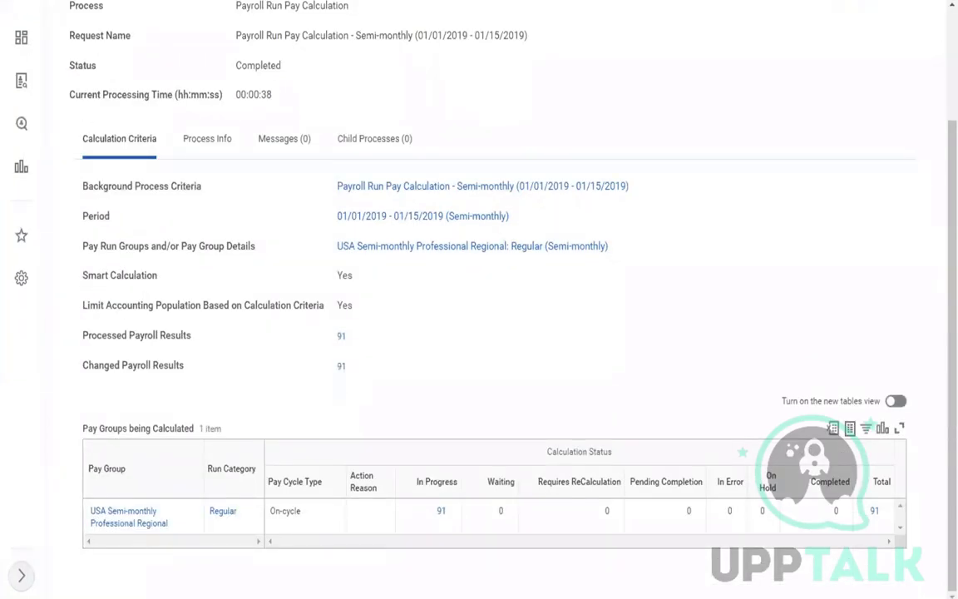
click(875, 512)
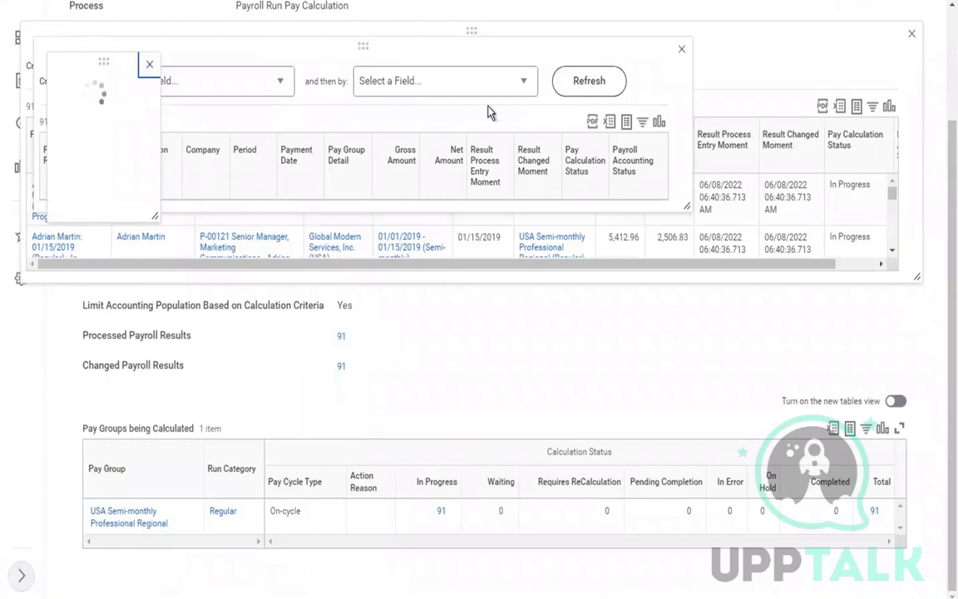
click(144, 64)
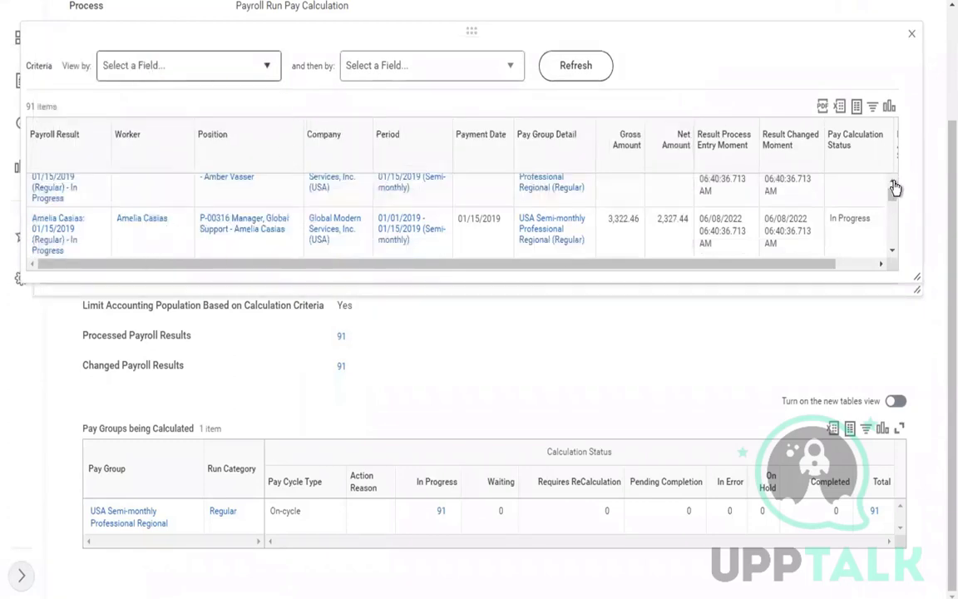
scroll(895, 187, up, 1)
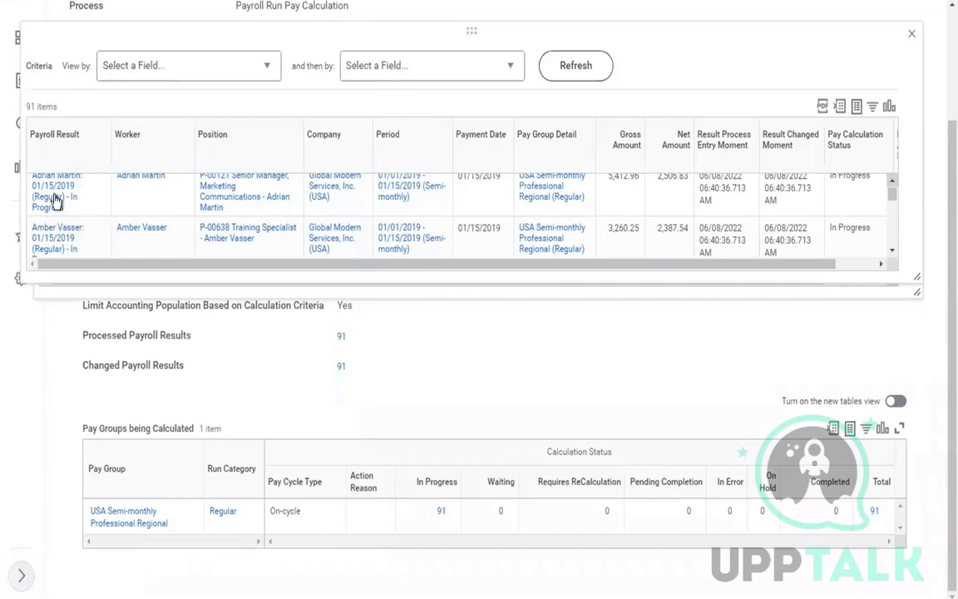
scroll(65, 212, up, 1)
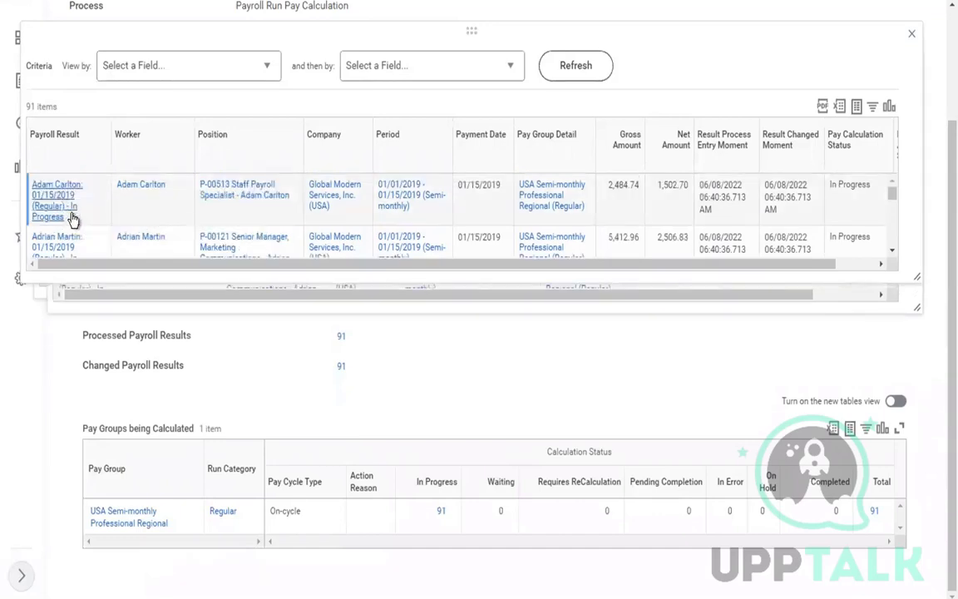
Step: Open the 01/15/2019 (Regular) payroll result of the worker in the Staff Payroll Specialist position in a new tab
click(73, 217)
right_click(73, 218)
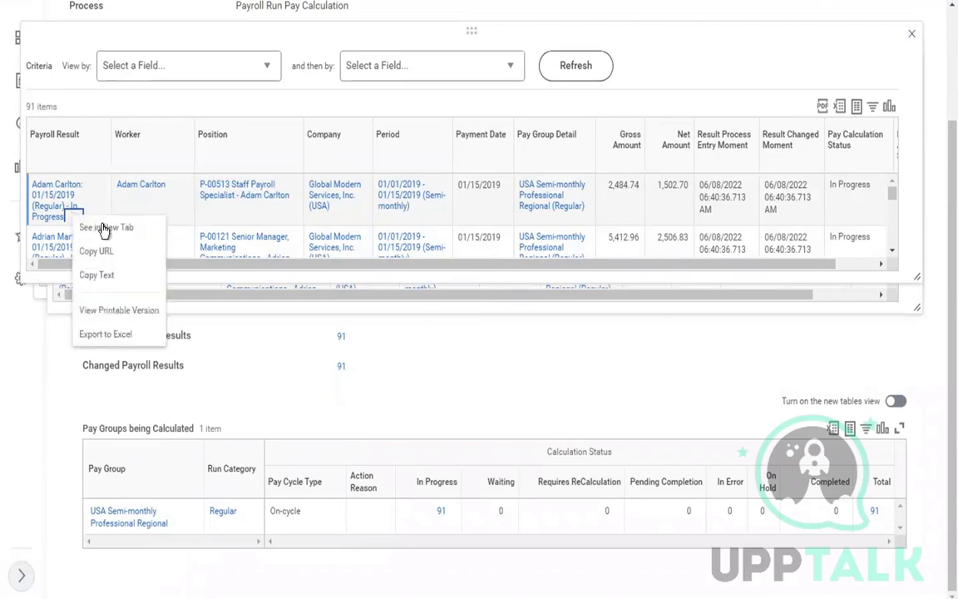
click(123, 229)
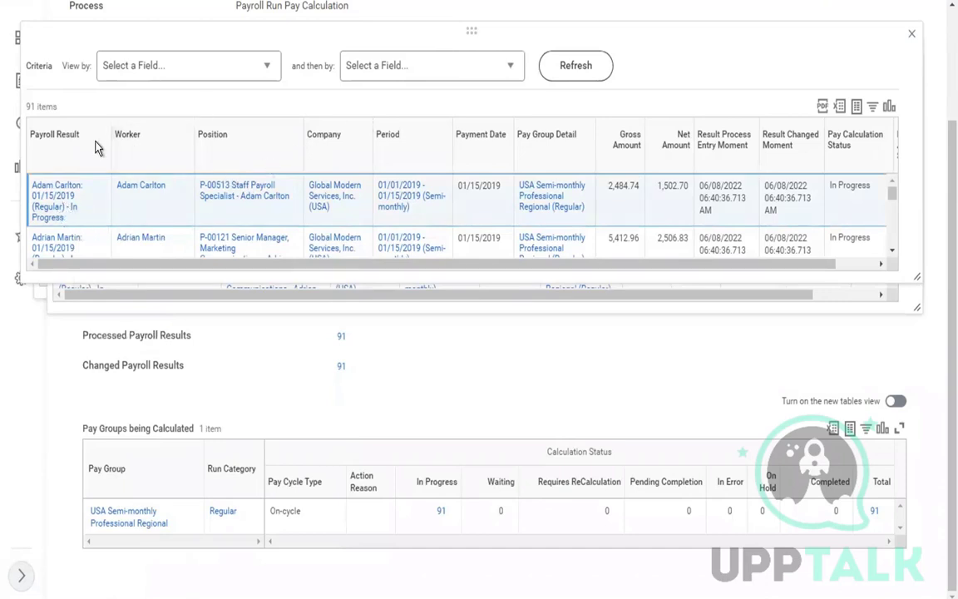
right_click(76, 222)
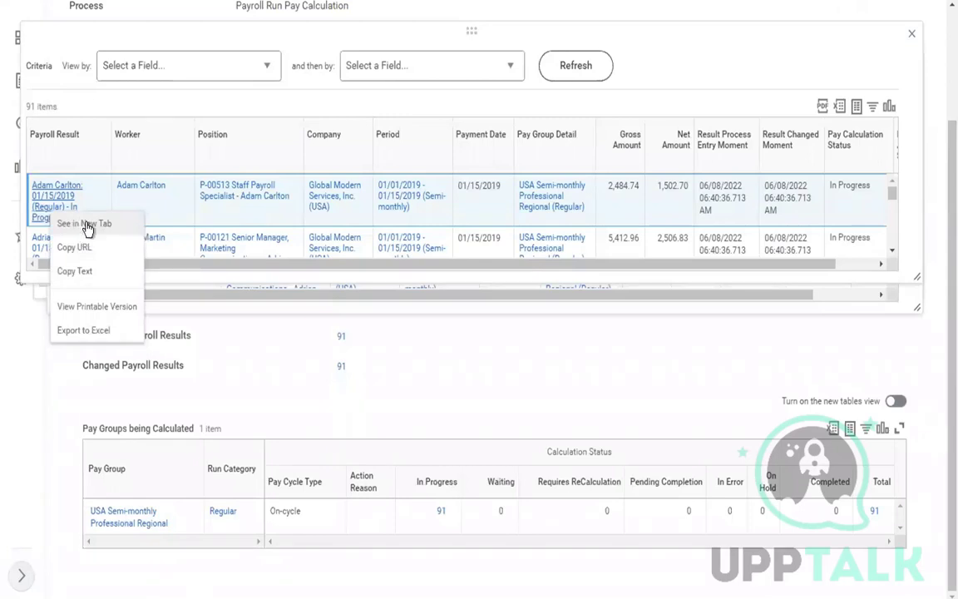
click(83, 225)
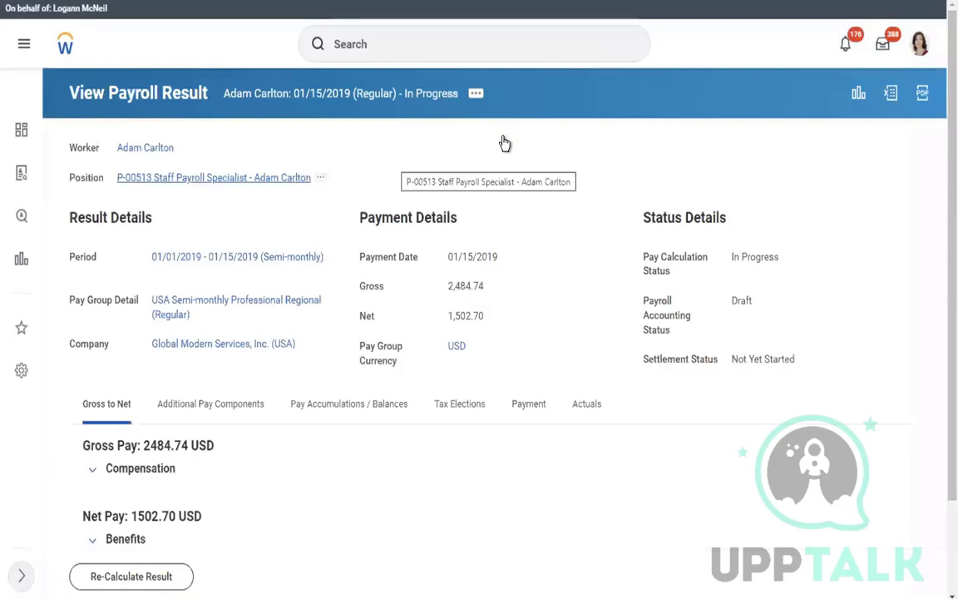
Step: Print the payslip image for the worker's 01/15/2019 (Regular) payroll result and choose to be notified later
click(475, 94)
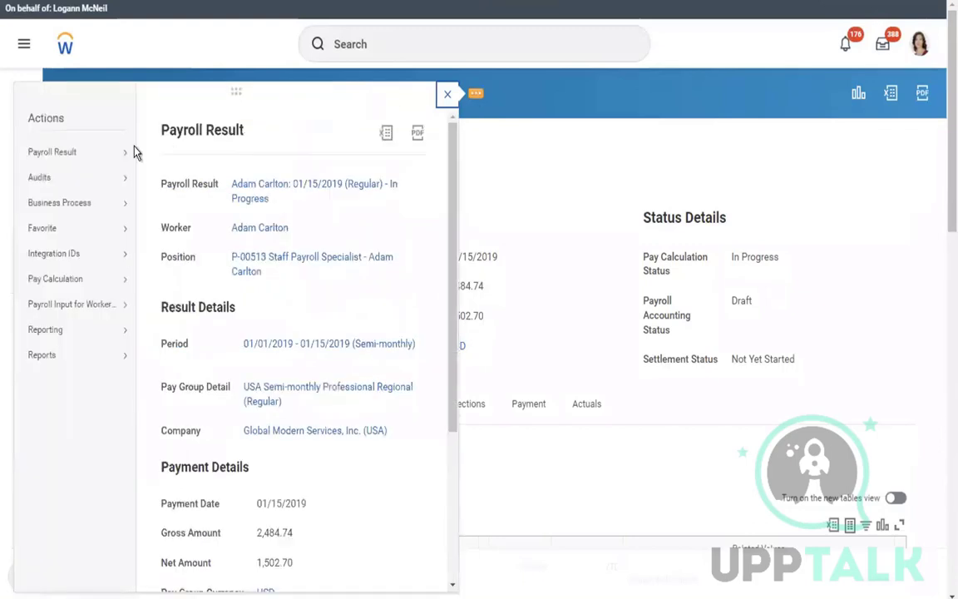
mouse_move(125, 151)
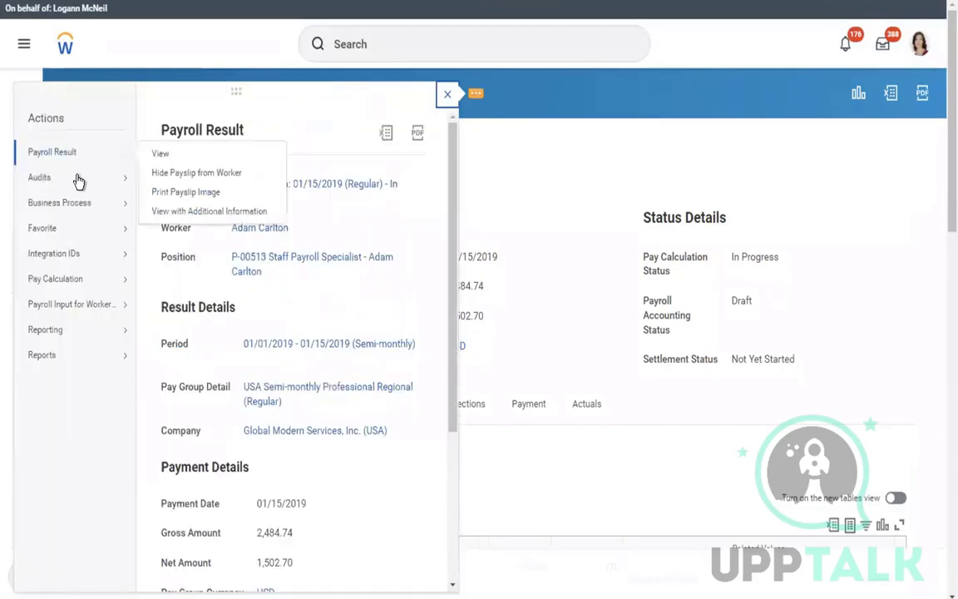
click(173, 191)
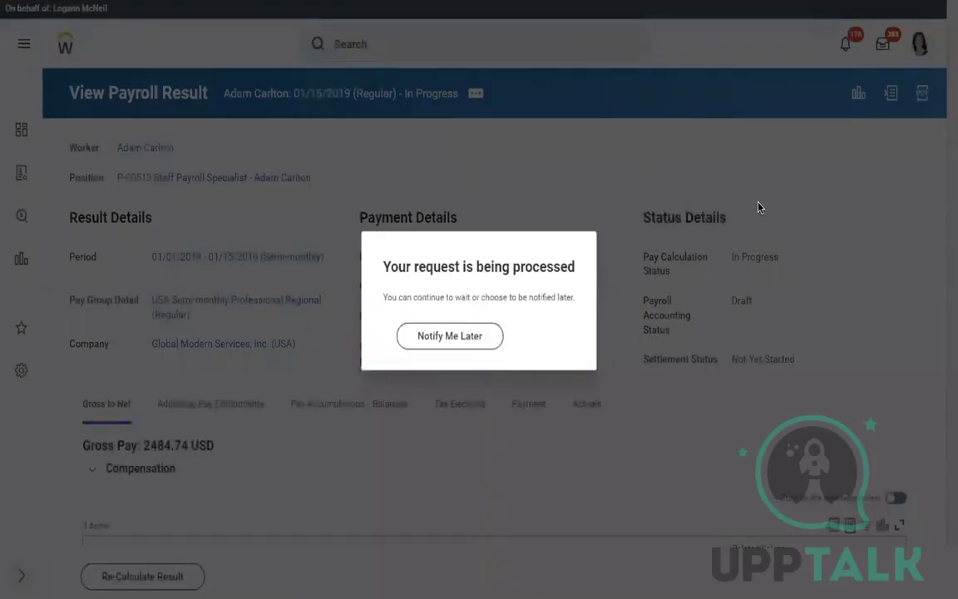
click(424, 336)
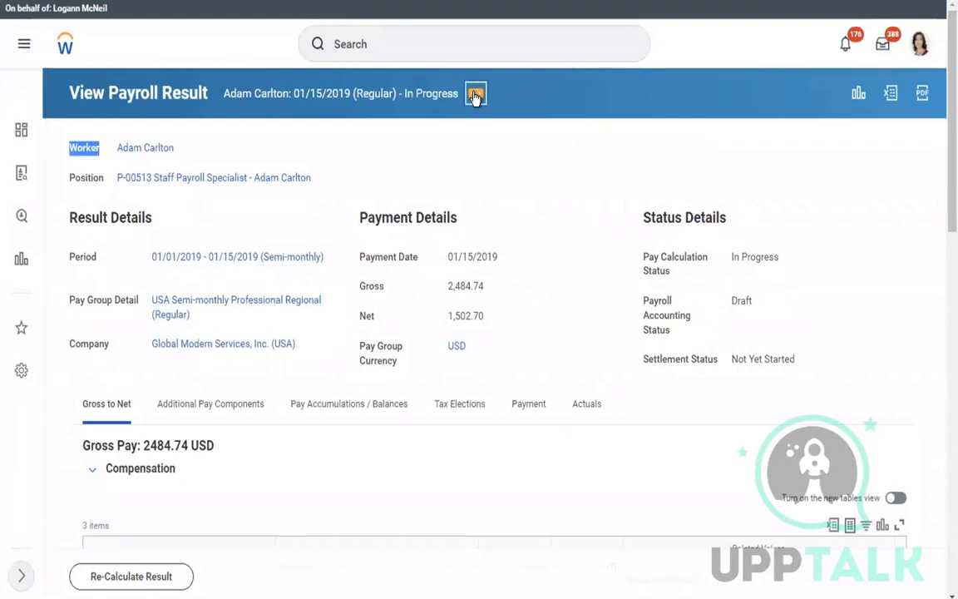
Step: View the 01/15/2019 (Regular) payroll result through its Payroll Result related action
click(475, 95)
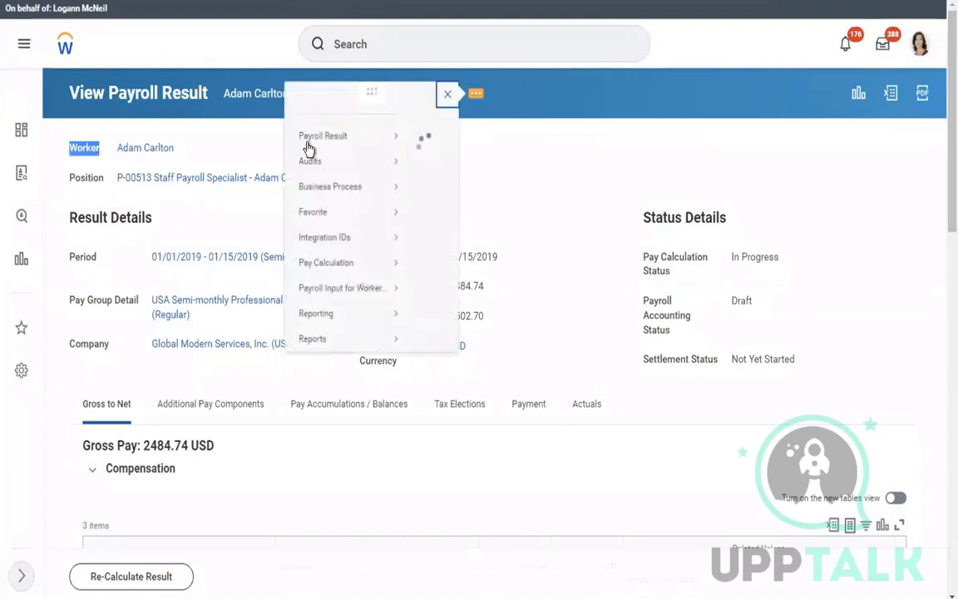
mouse_move(308, 148)
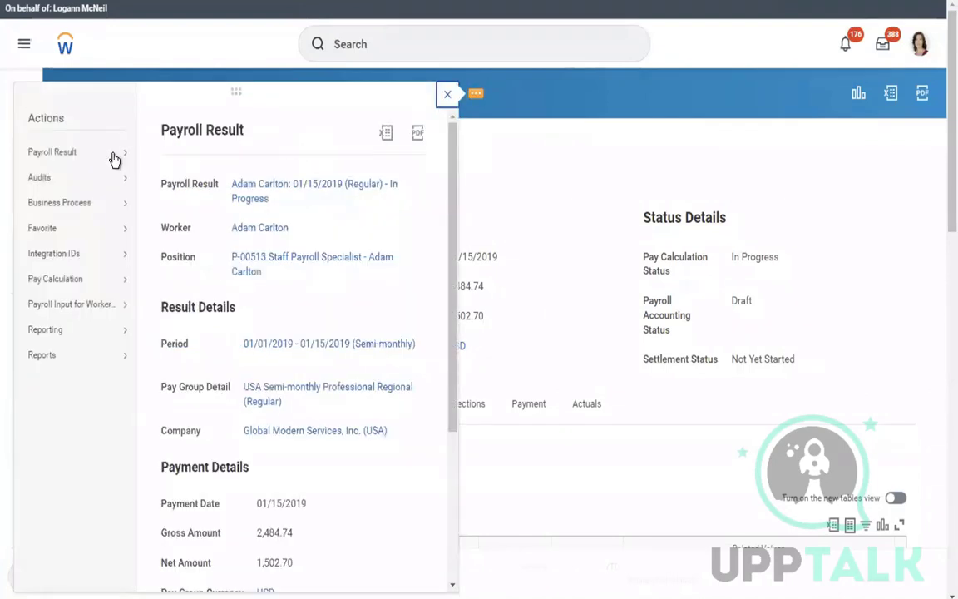
mouse_move(67, 156)
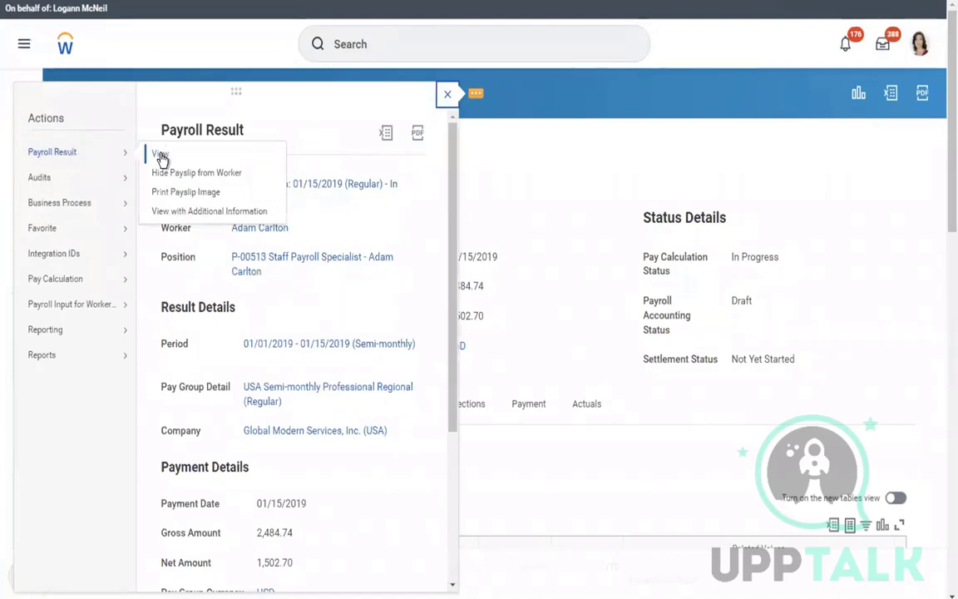
mouse_move(87, 277)
click(158, 156)
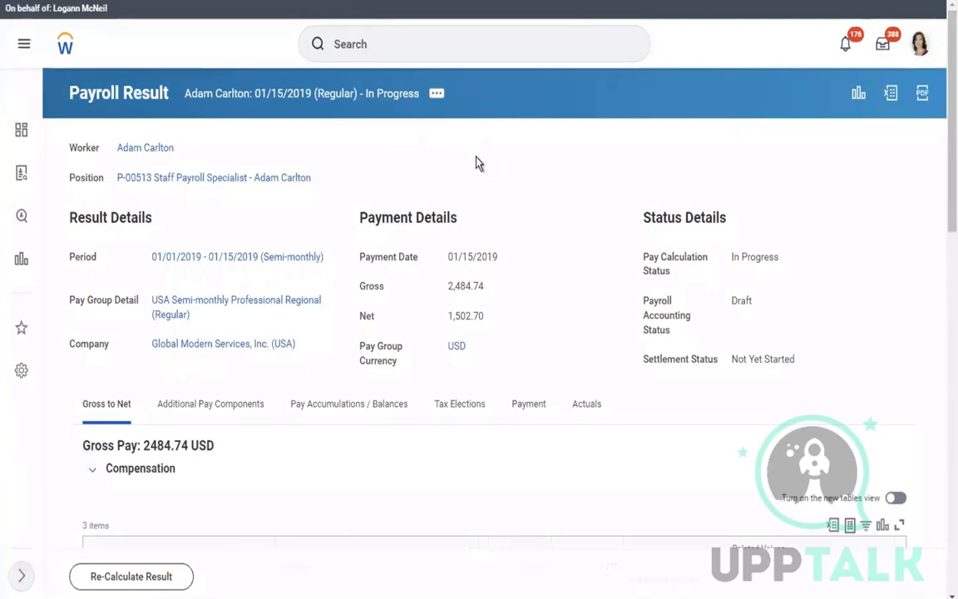
Step: Examine the Compensation and Benefits sections under Gross to Net, checking the amount and YTD of the DMD - 401K [USA] deduction
scroll(559, 322, down, 2)
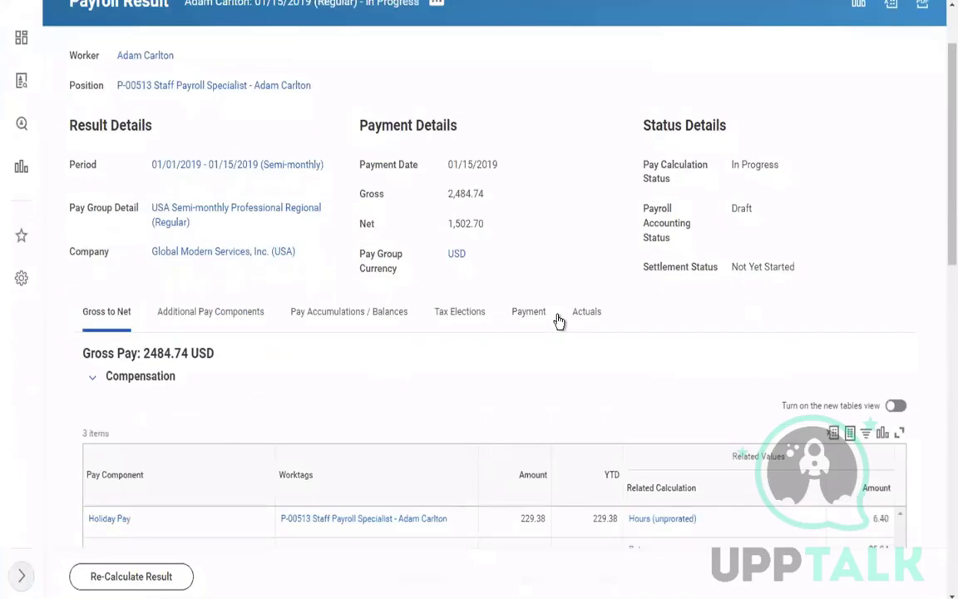
scroll(559, 322, down, 4)
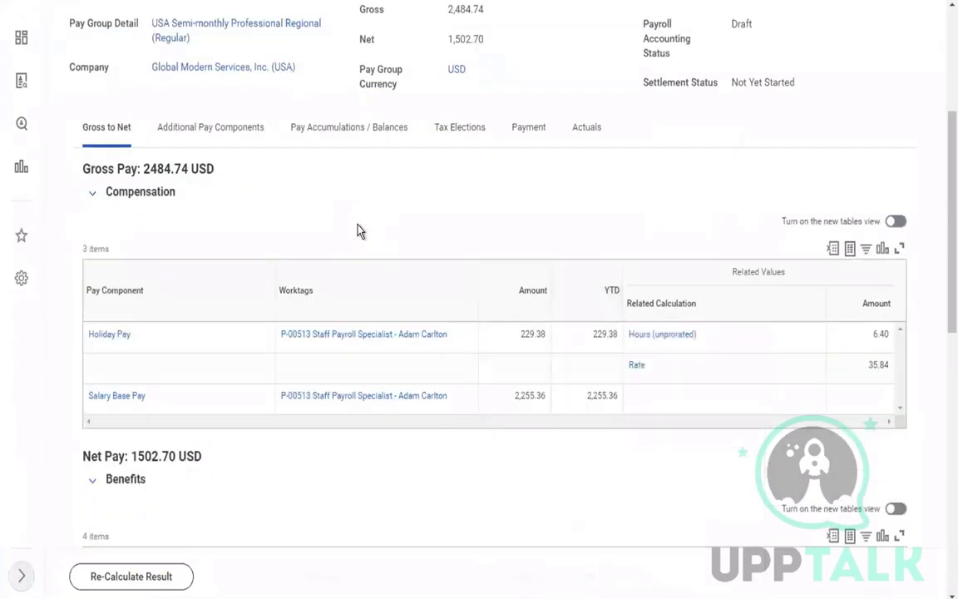
scroll(359, 231, down, 3)
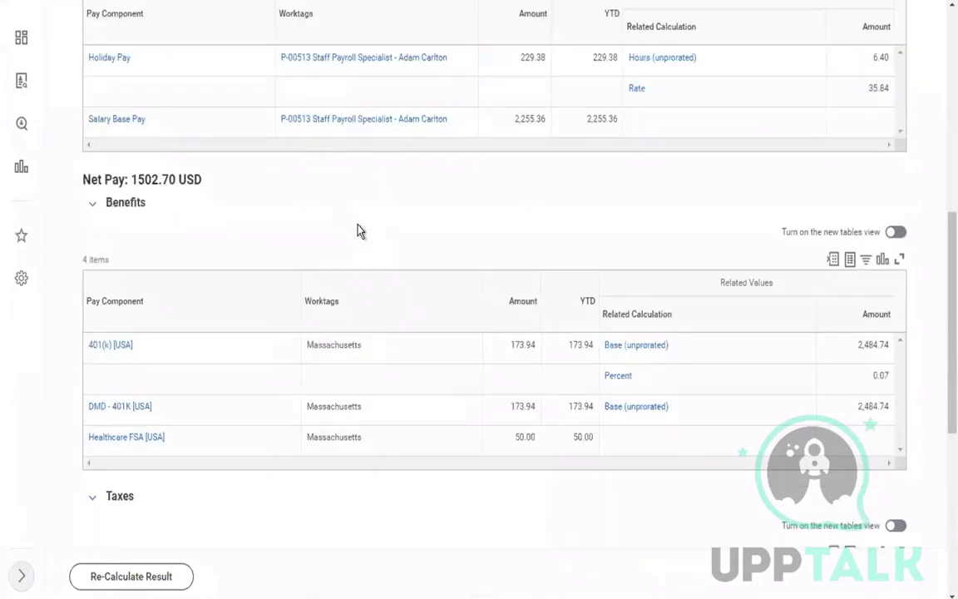
scroll(359, 230, down, 2)
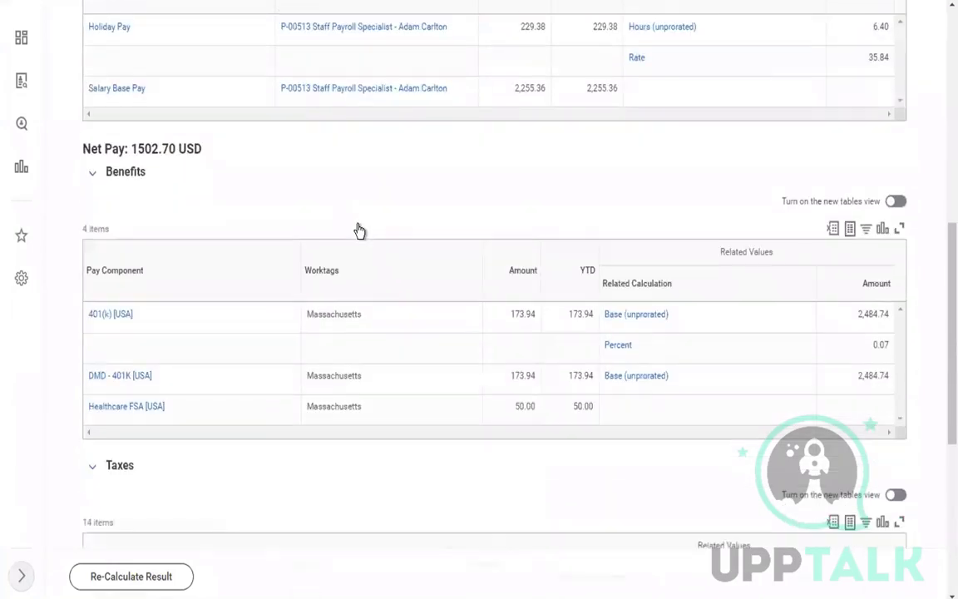
scroll(359, 231, down, 1)
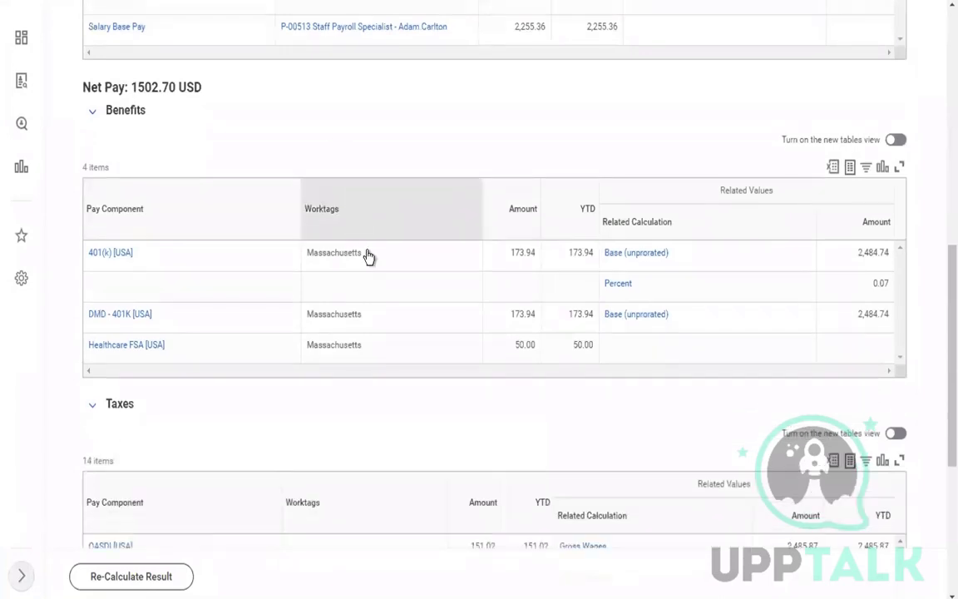
click(186, 330)
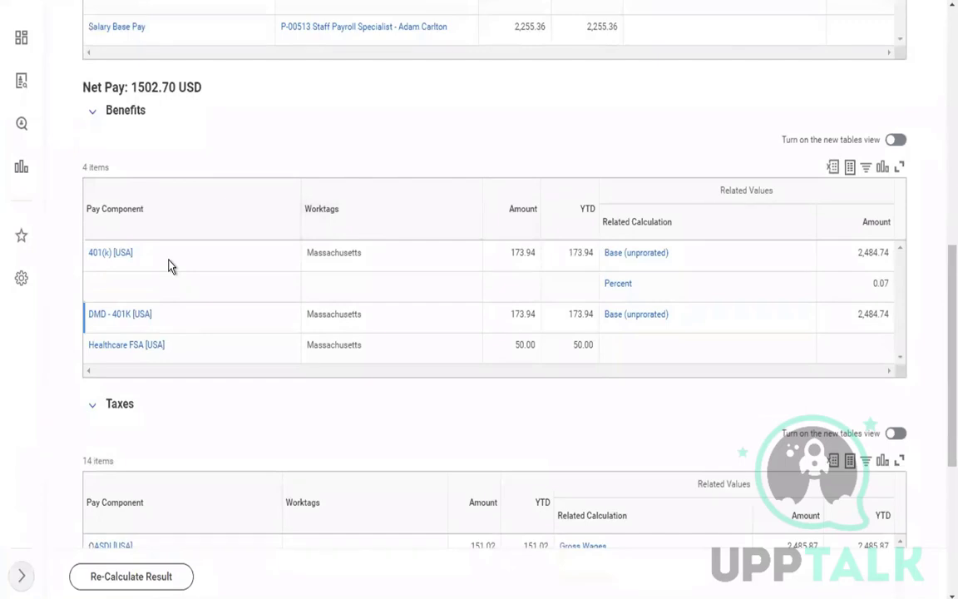
drag(94, 315, 176, 322)
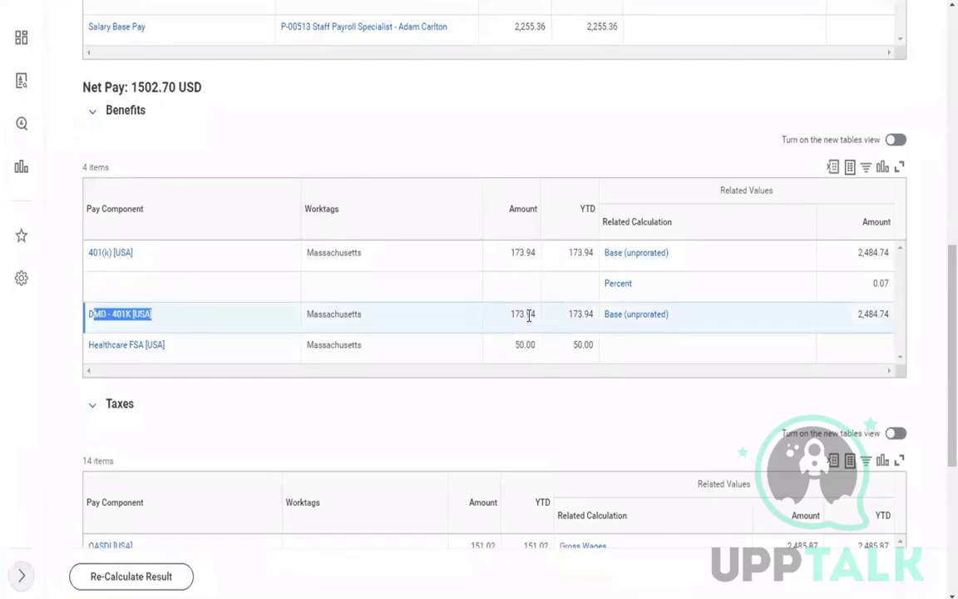
drag(528, 315, 580, 316)
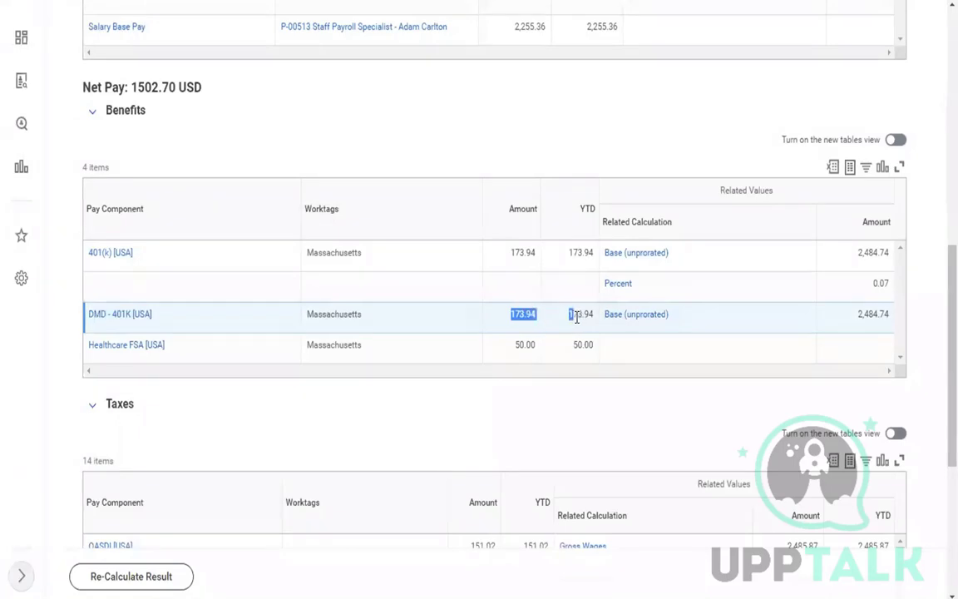
click(472, 149)
Step: Compare the base and percent of the 401(k) [USA] and DMD - 401K [USA] deductions with the gross pay components
scroll(471, 149, up, 2)
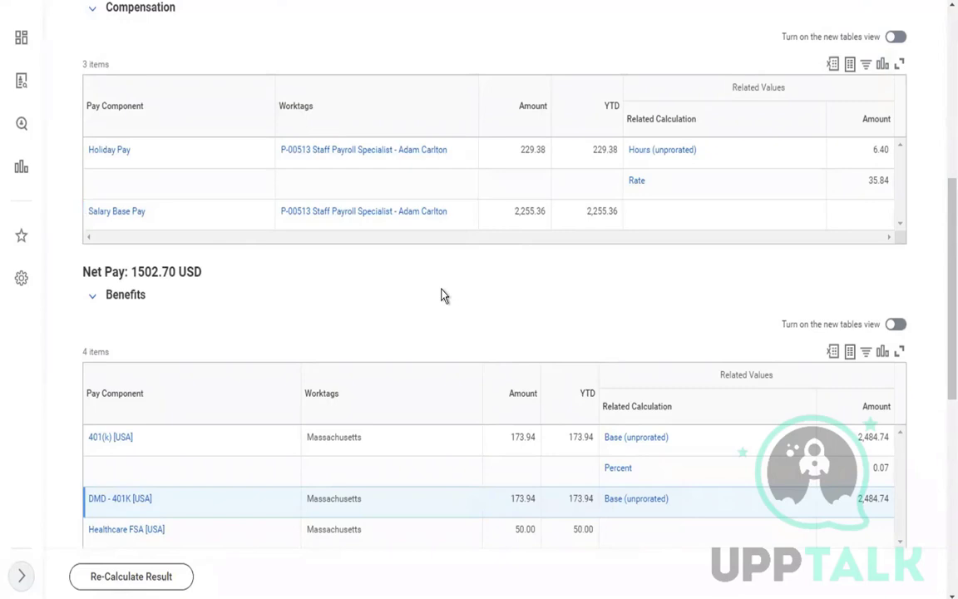
scroll(441, 295, down, 3)
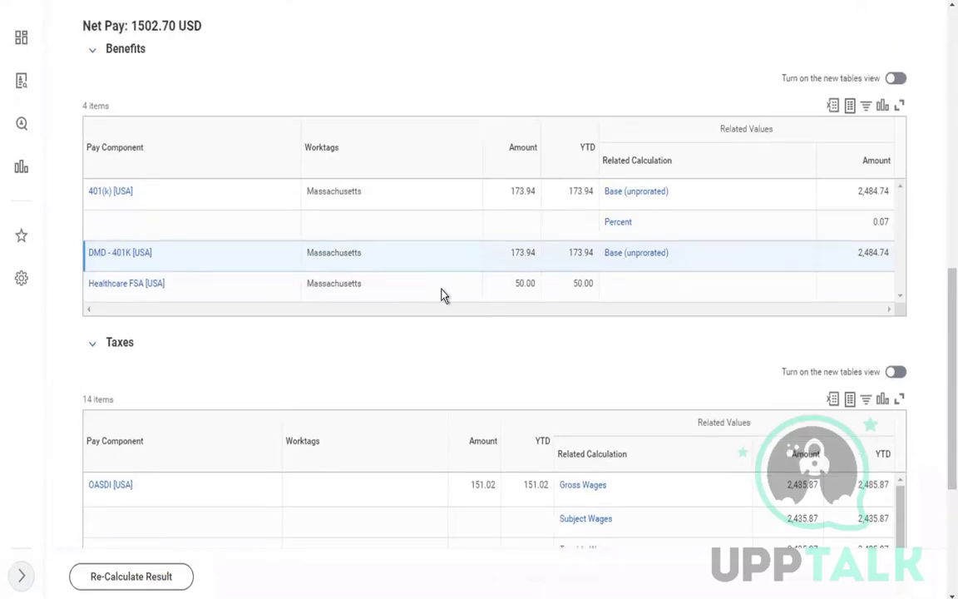
scroll(441, 296, up, 2)
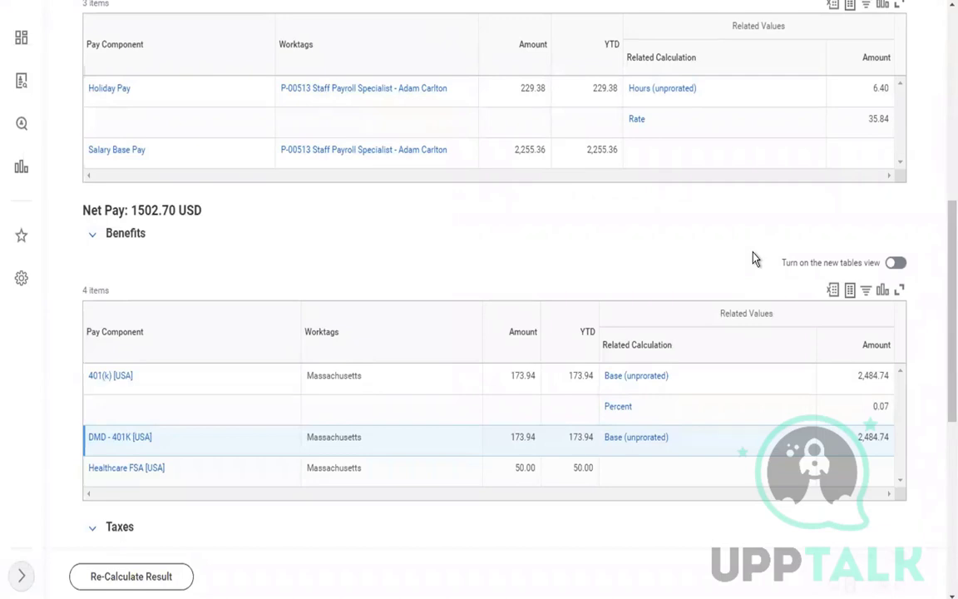
scroll(754, 259, up, 2)
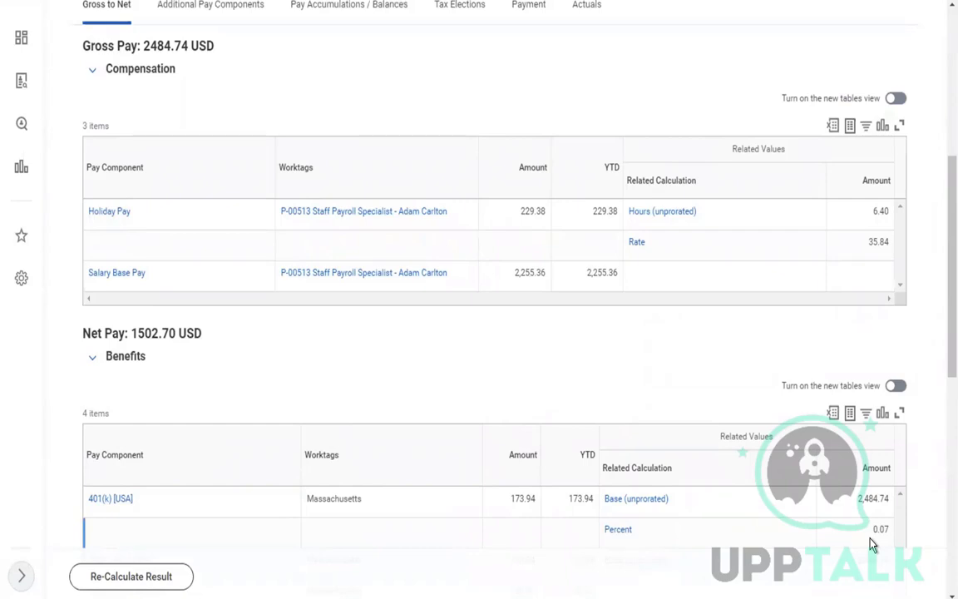
scroll(871, 544, down, 1)
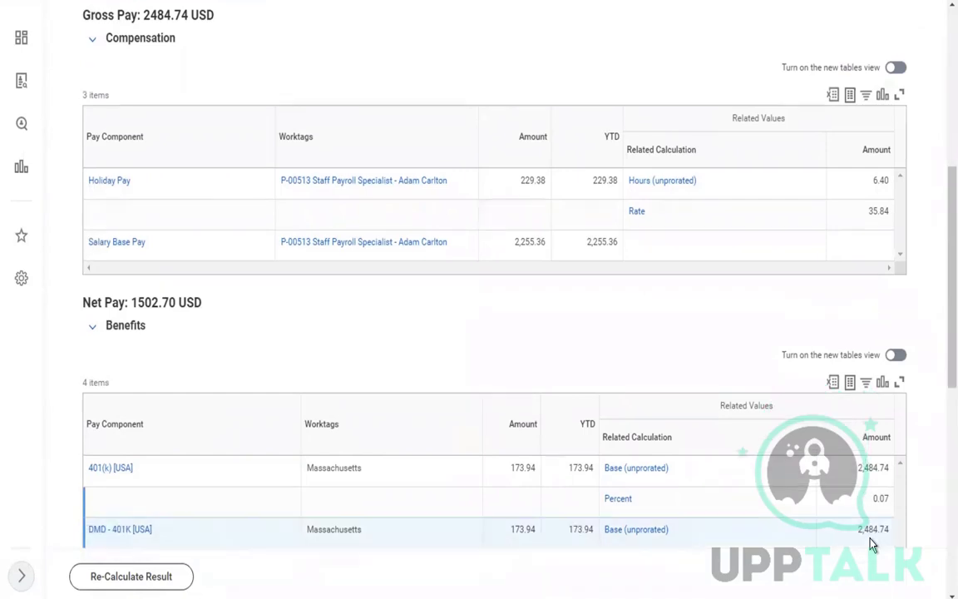
scroll(872, 544, down, 3)
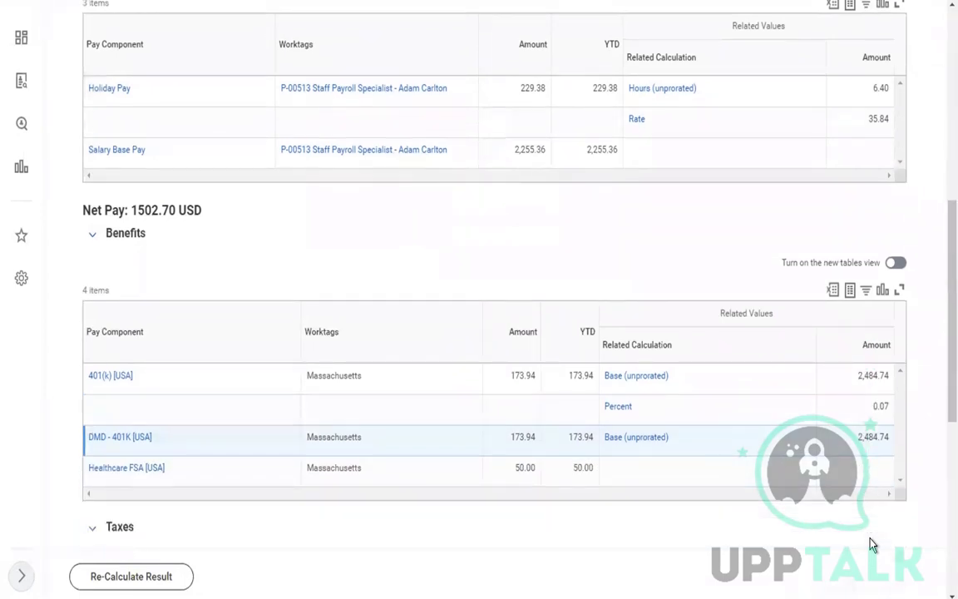
Step: Open the worker's profile from the payroll result and show the Benefits page to check the 401(k) coverage
scroll(872, 544, up, 10)
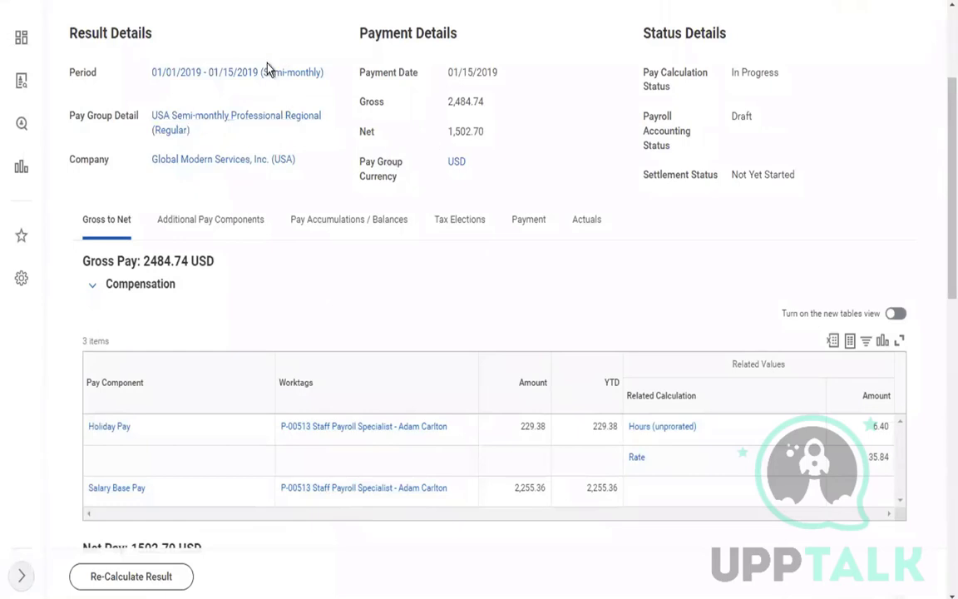
scroll(249, 54, up, 2)
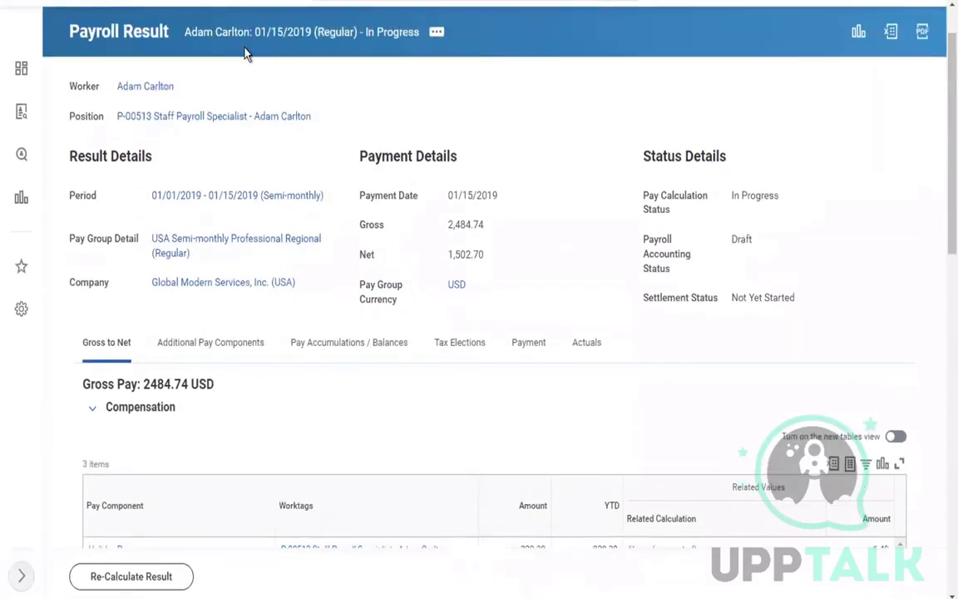
scroll(146, 86, up, 1)
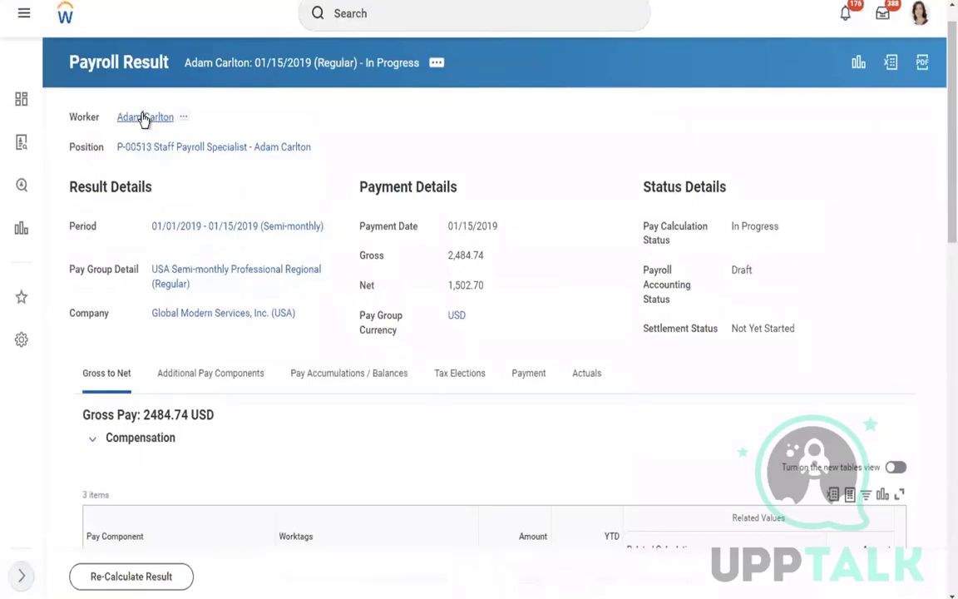
click(144, 118)
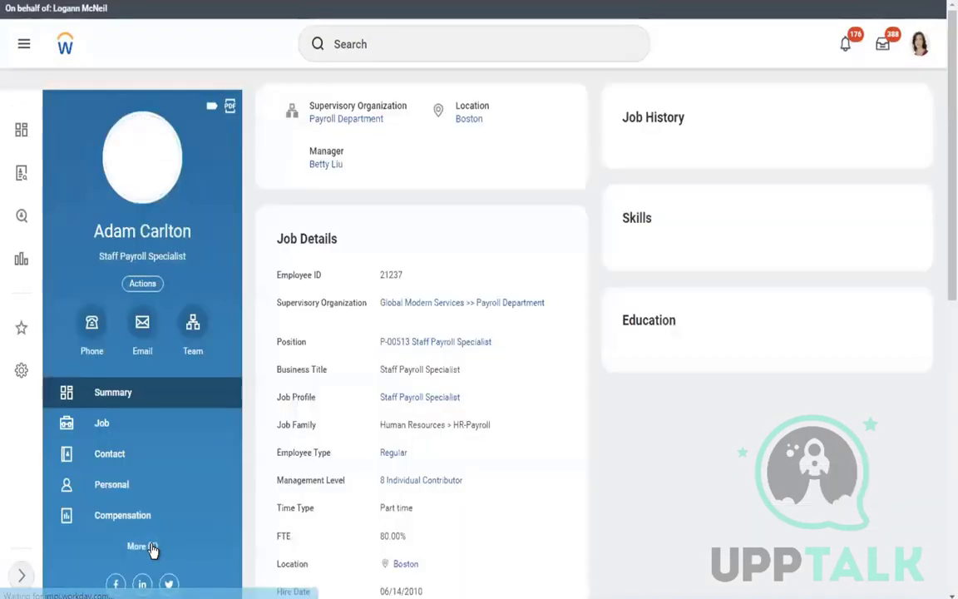
scroll(167, 402, down, 1)
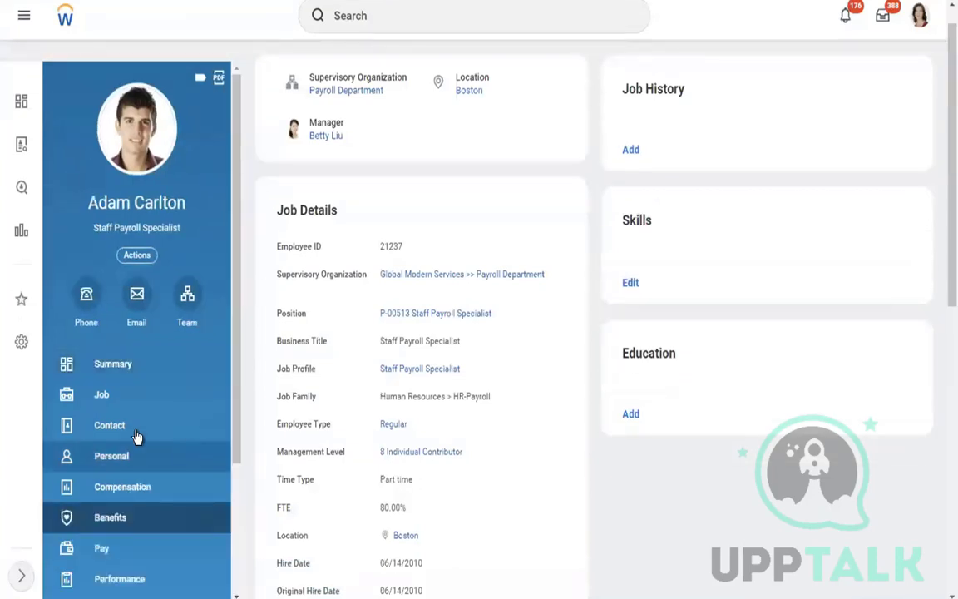
click(116, 518)
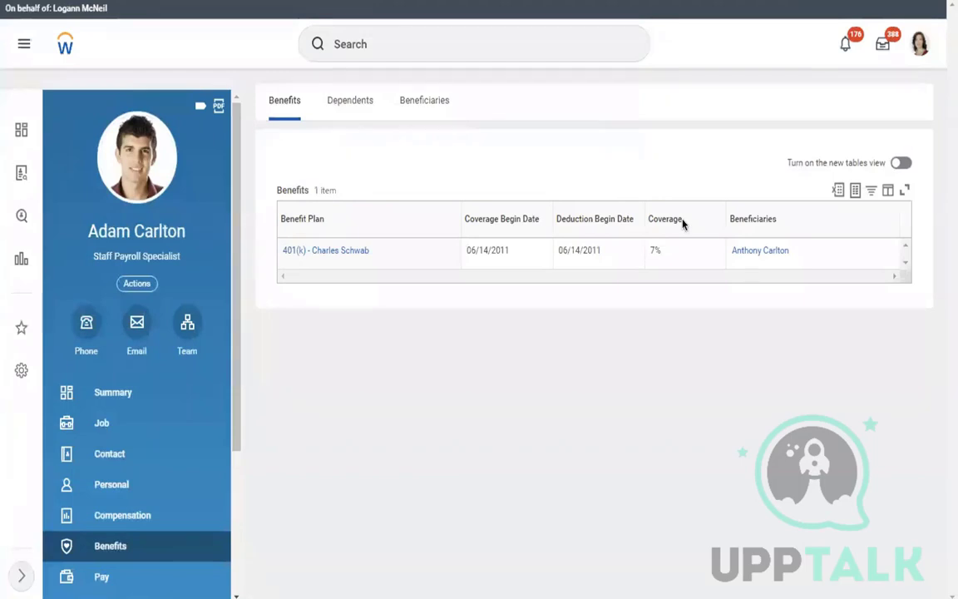
click(420, 41)
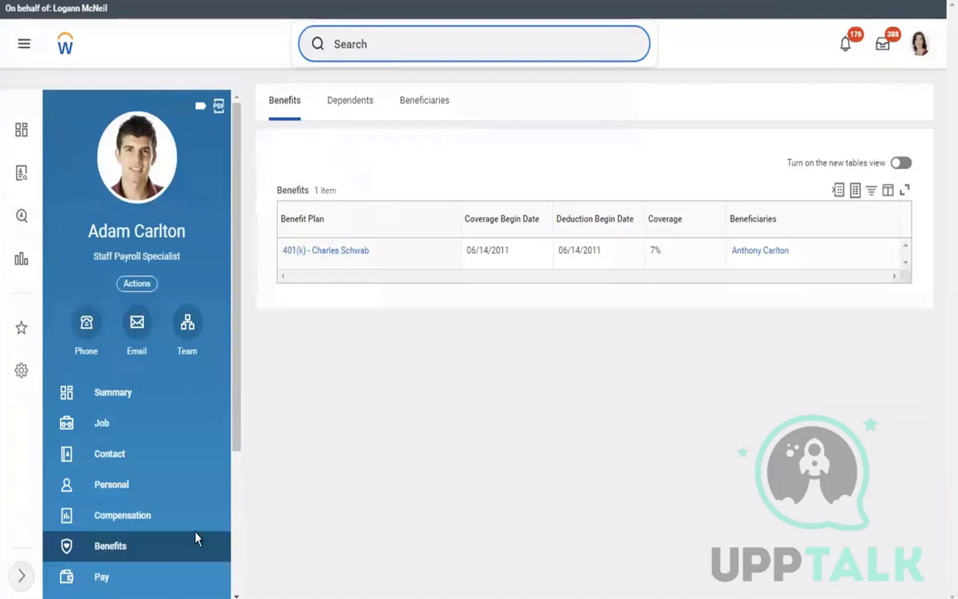
click(920, 44)
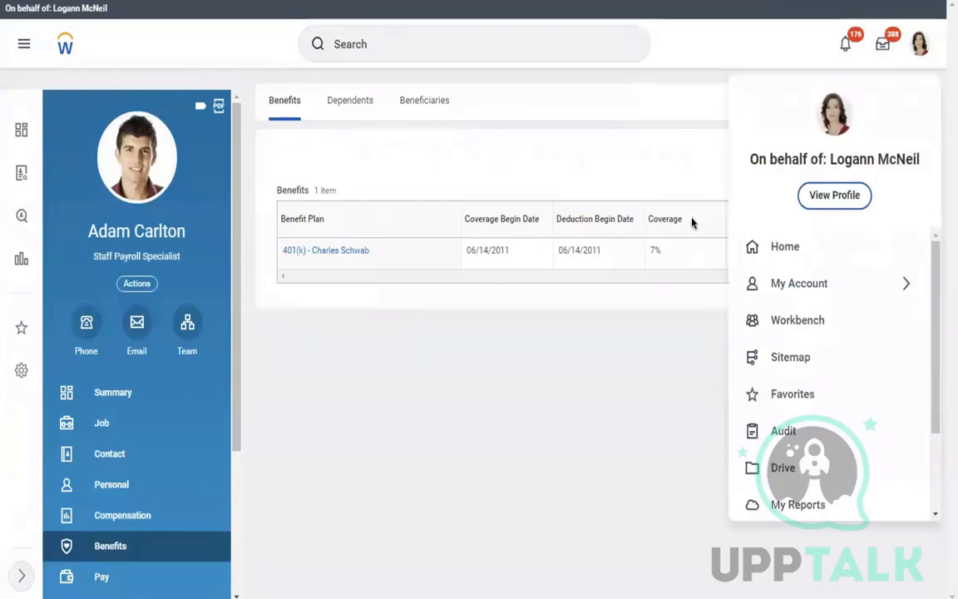
click(507, 172)
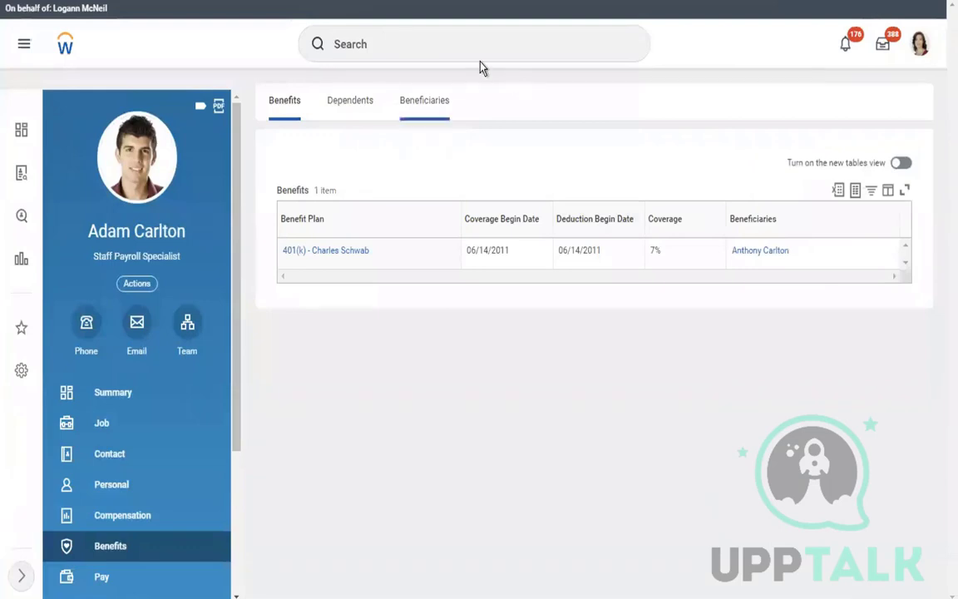
click(391, 47)
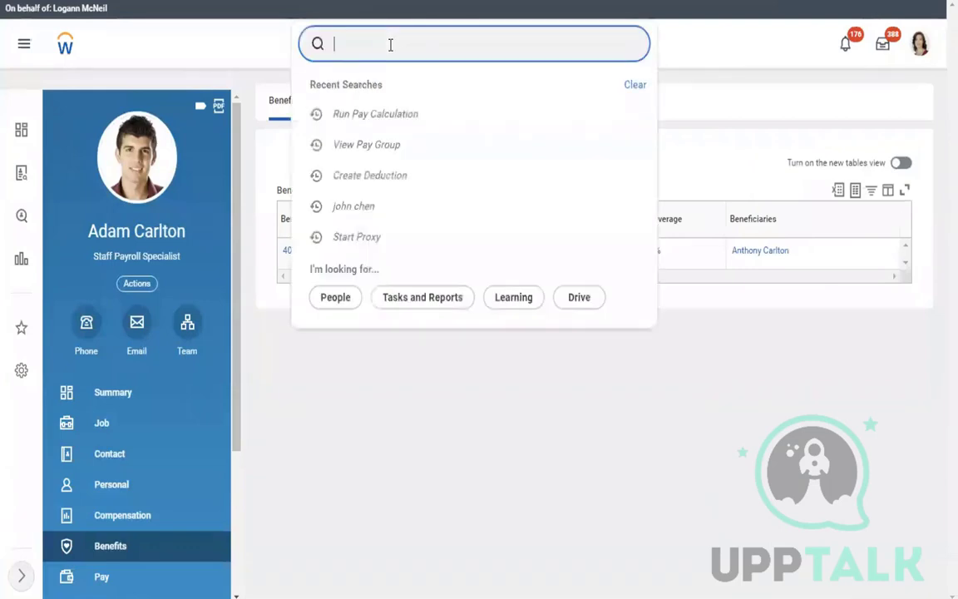
text(cONFIGU)
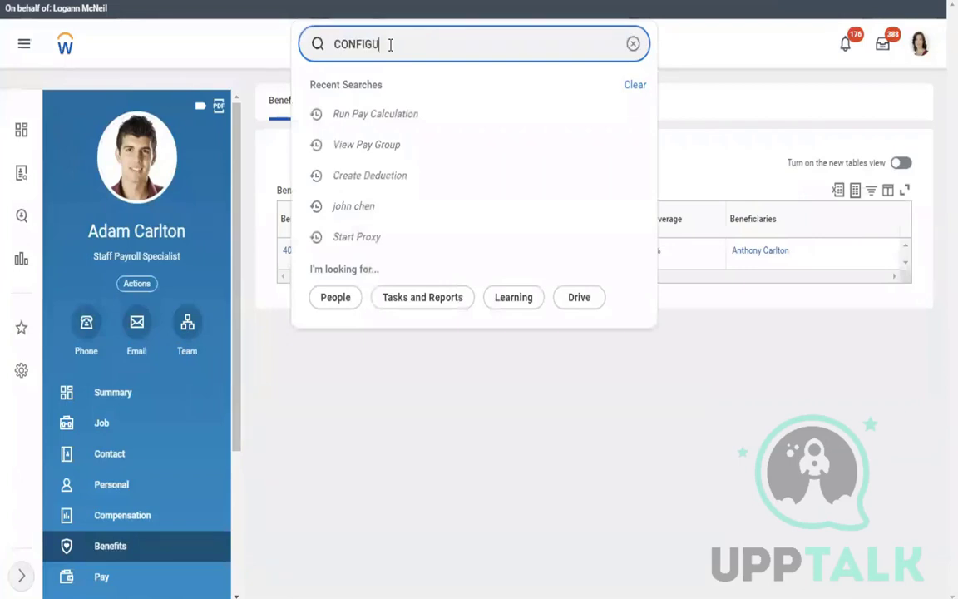
text(RE PAY S)
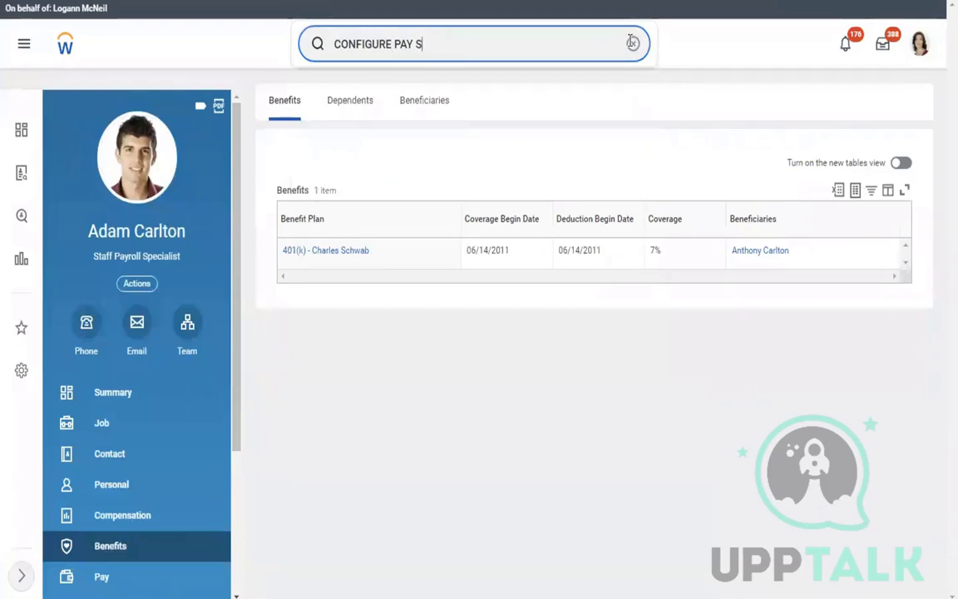
double_click(571, 42)
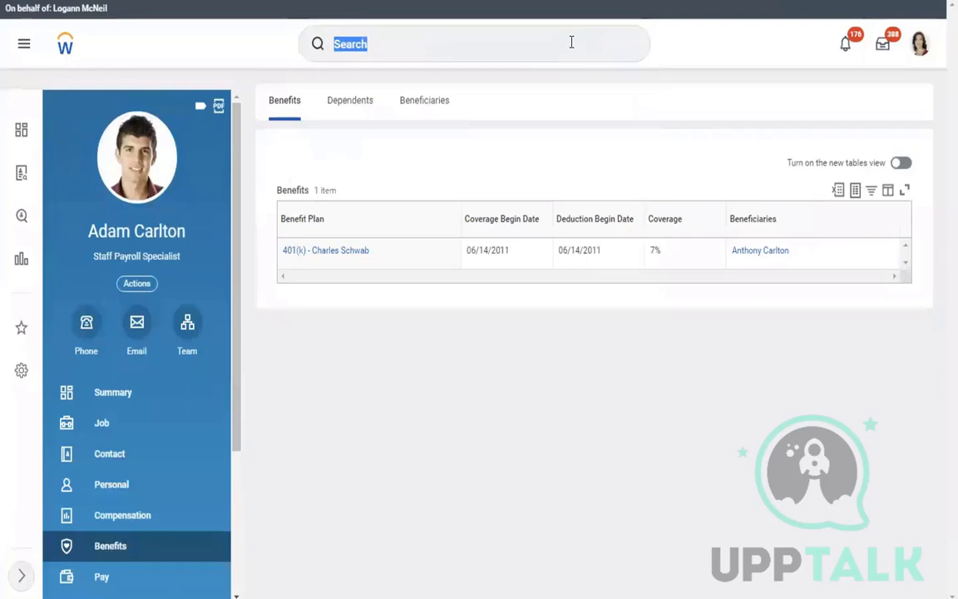
Step: Open the Maintain Payroll Payslip Configuration task for the United States of America, updating the existing 01/01/2000 effective date
click(571, 42)
text(MAINTAIN PAY)
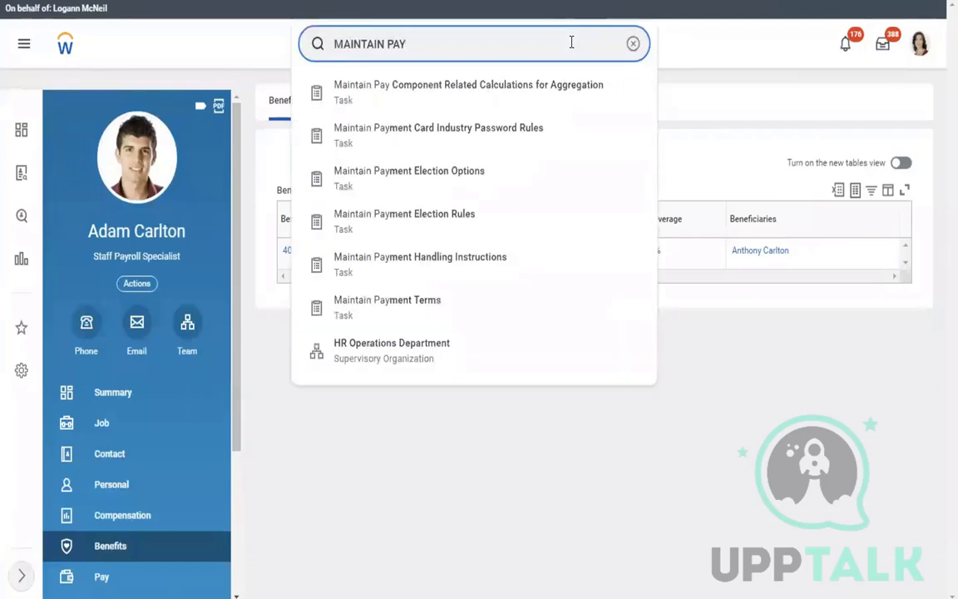
text(SLI)
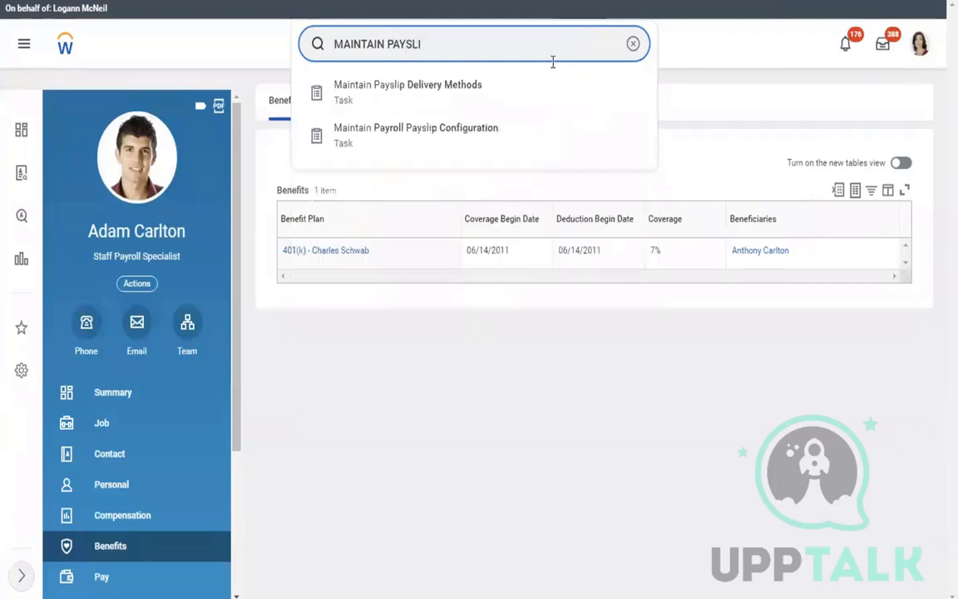
click(439, 136)
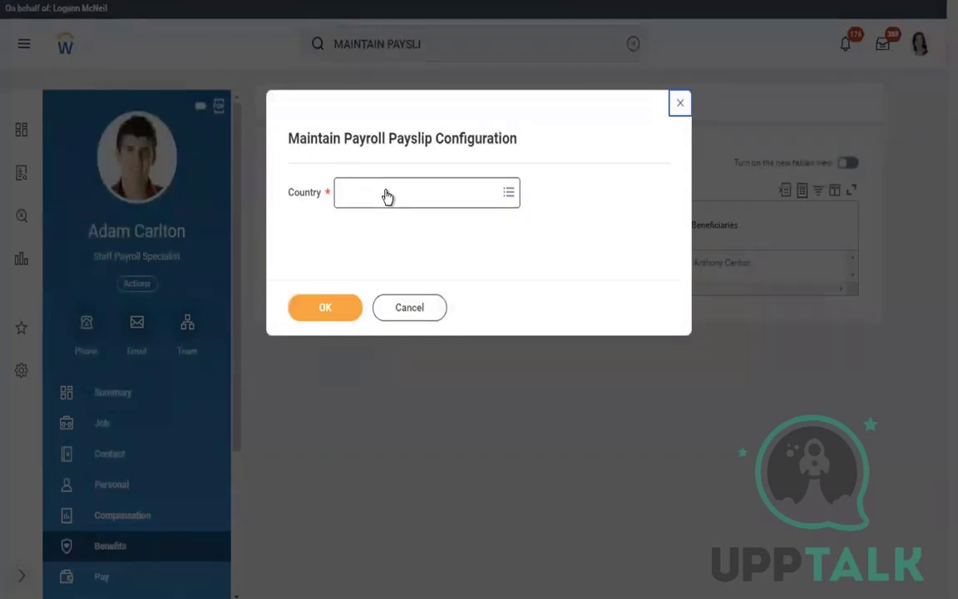
click(368, 197)
text(USA)
key(Return)
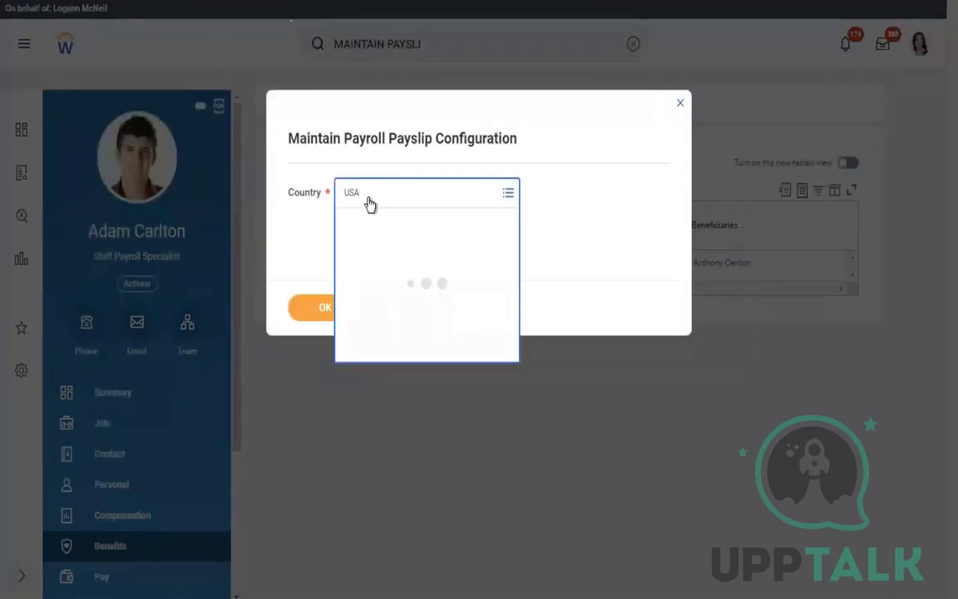
click(309, 309)
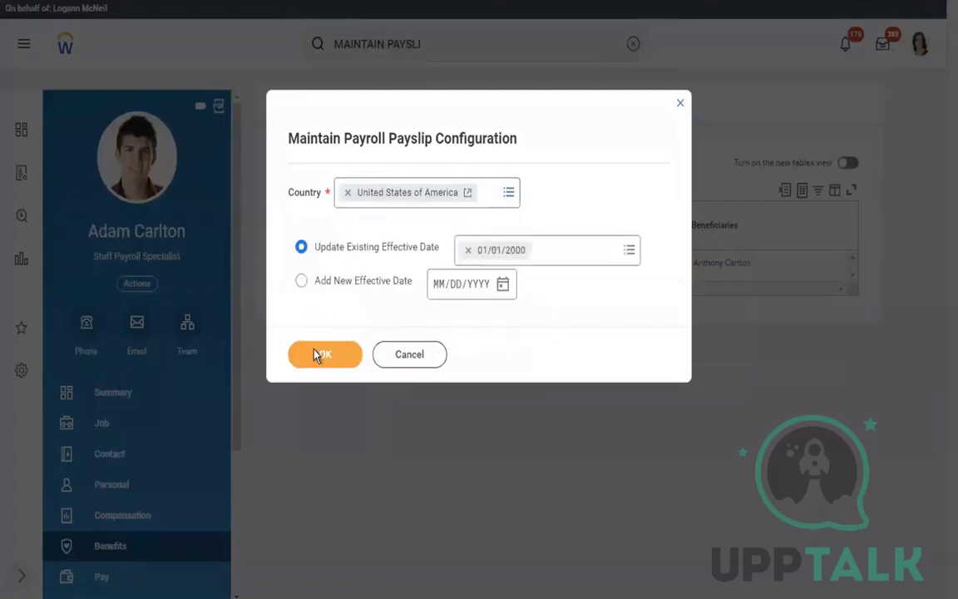
click(317, 355)
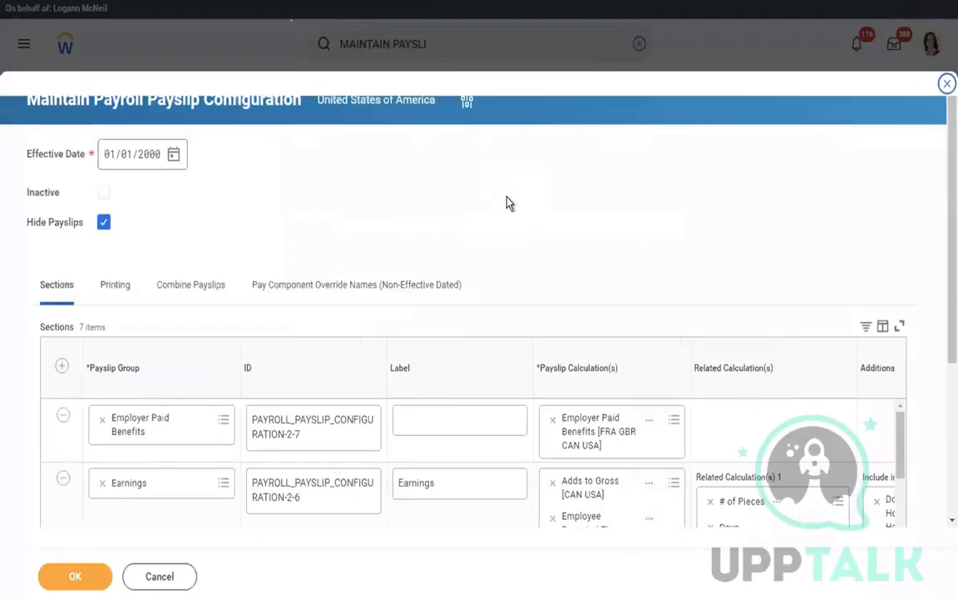
Step: Examine the Employer Paid Benefits and Earnings groups in the payslip Sections table, including their payslip and related calculations
scroll(509, 203, down, 3)
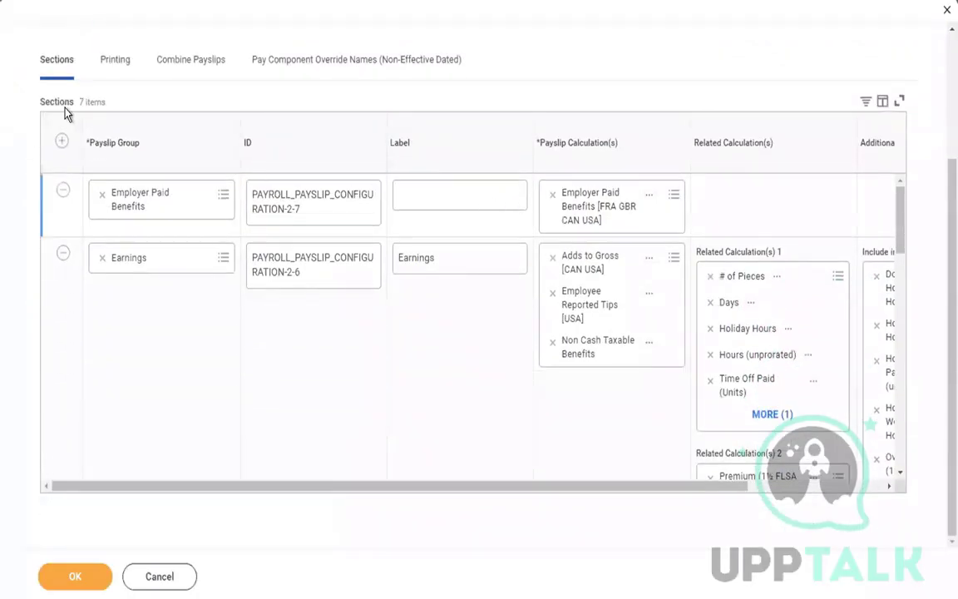
click(160, 209)
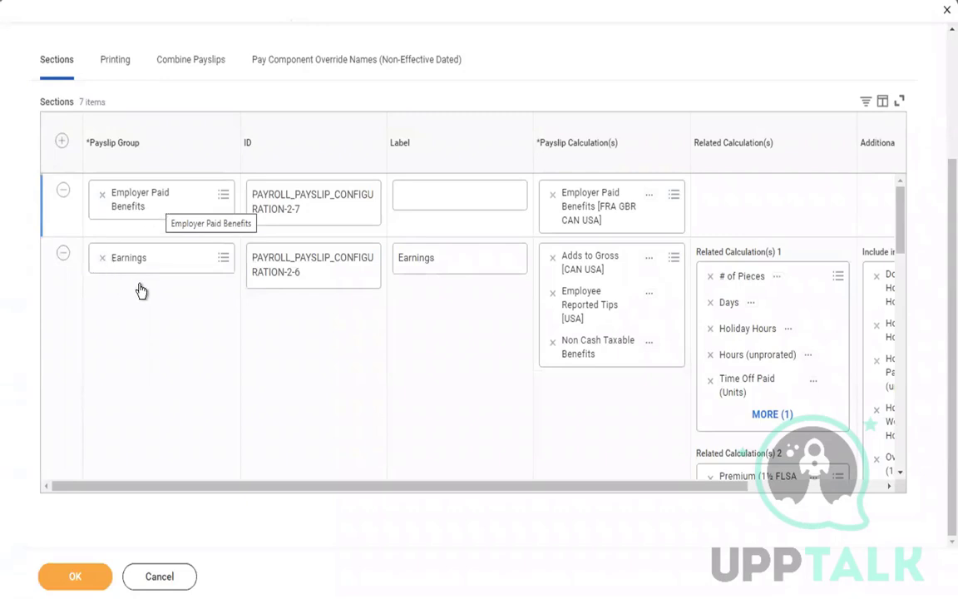
click(129, 252)
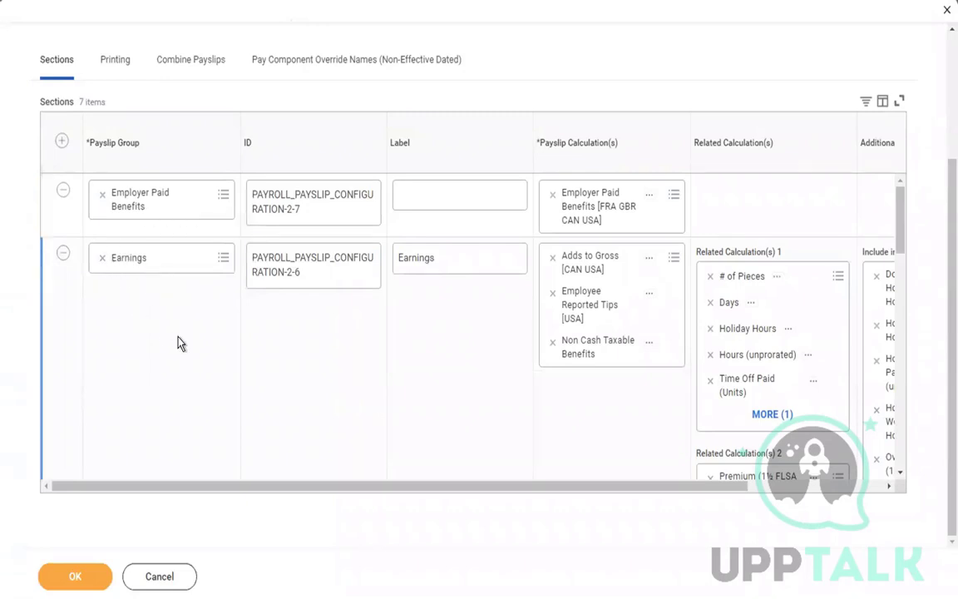
click(181, 342)
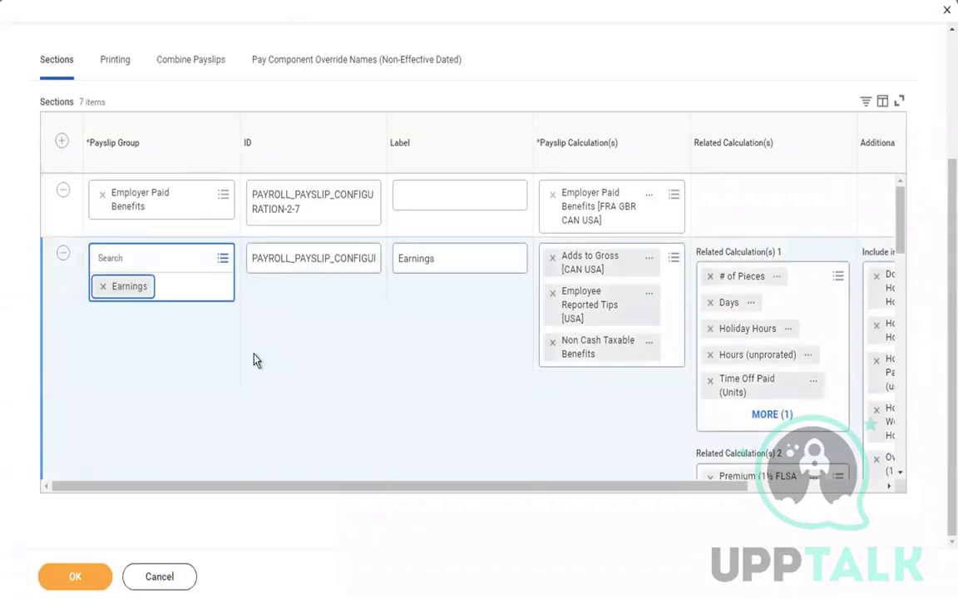
key(Tab)
scroll(256, 359, down, 3)
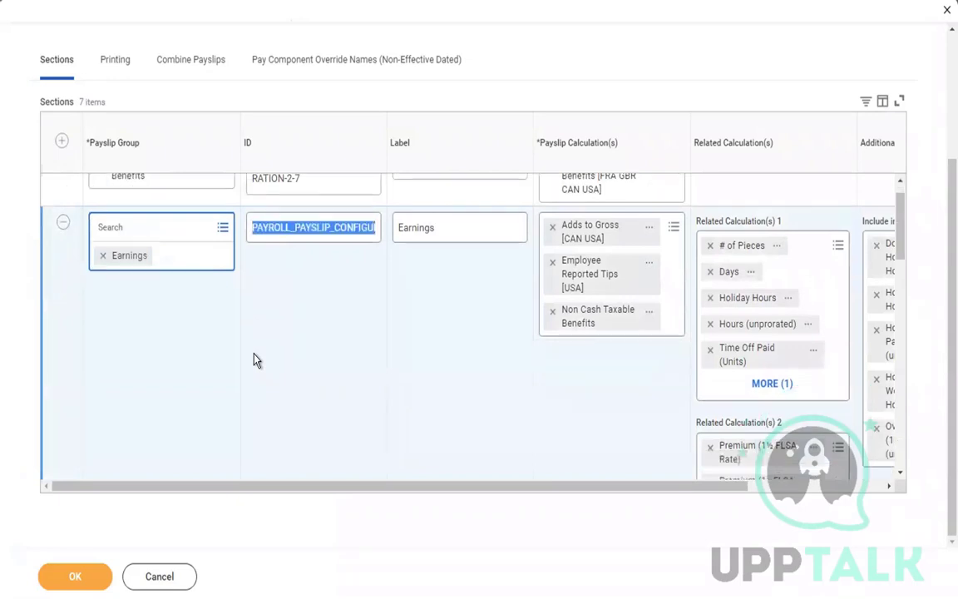
scroll(217, 349, down, 2)
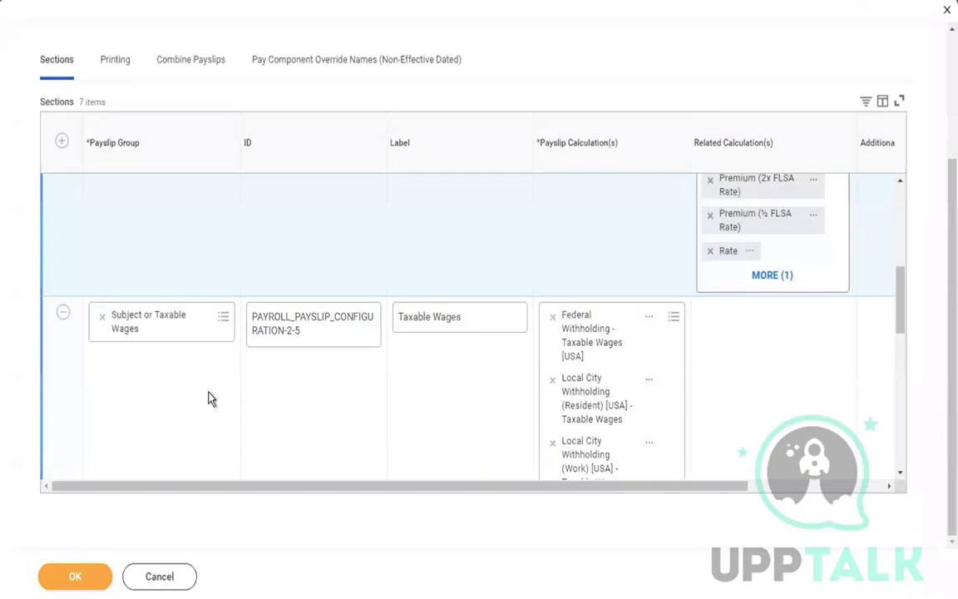
Step: Examine the remaining payslip sections, from Taxable Wages through pre-tax and post-tax deductions and Employee Taxes to Absence Plans
click(208, 398)
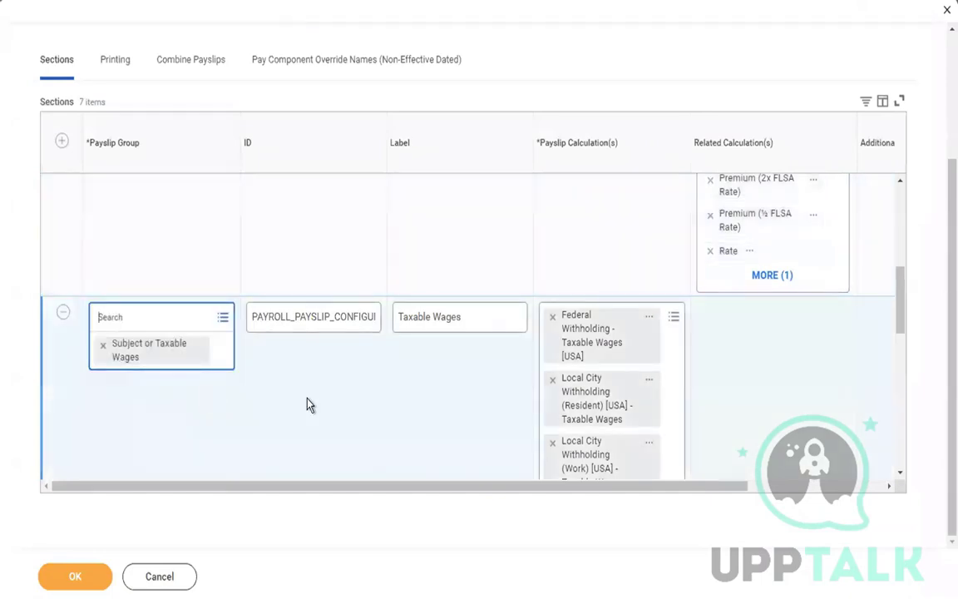
scroll(306, 405, down, 5)
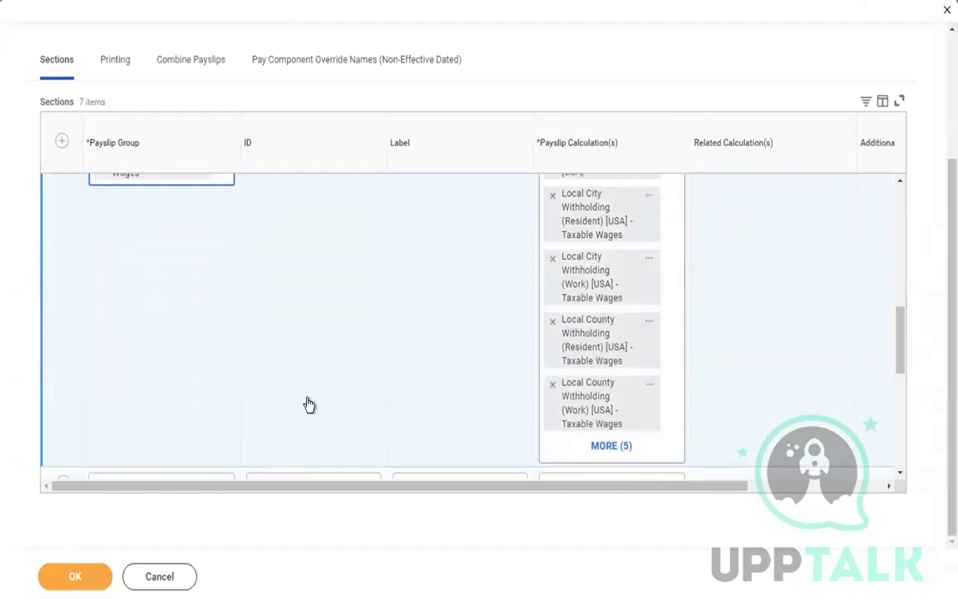
scroll(308, 403, down, 1)
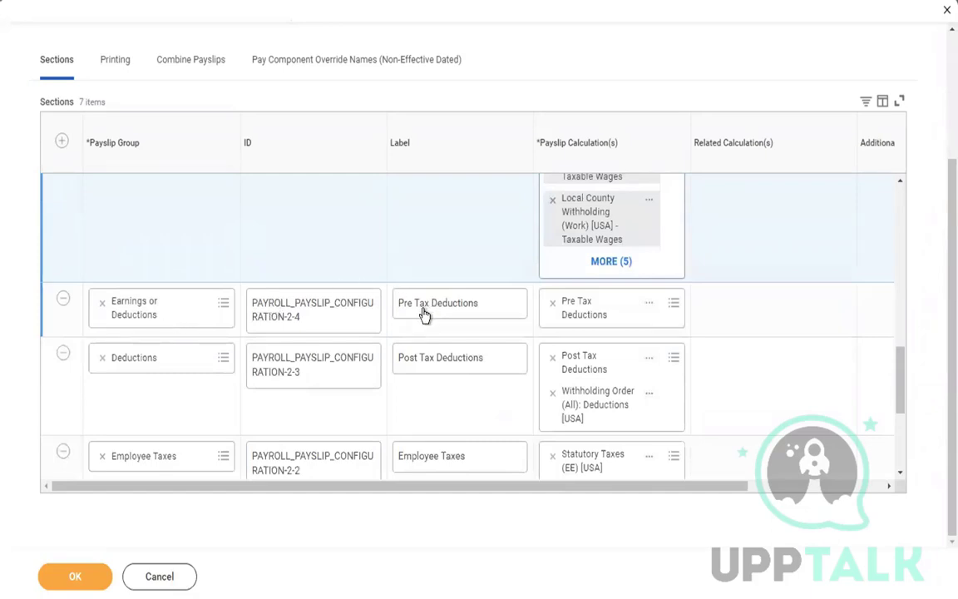
click(434, 410)
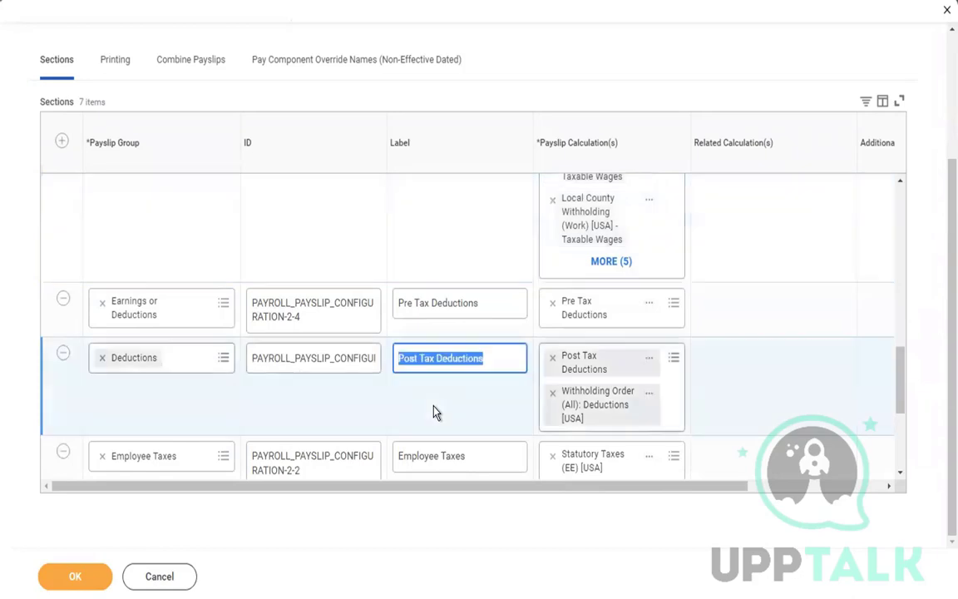
scroll(434, 410, down, 5)
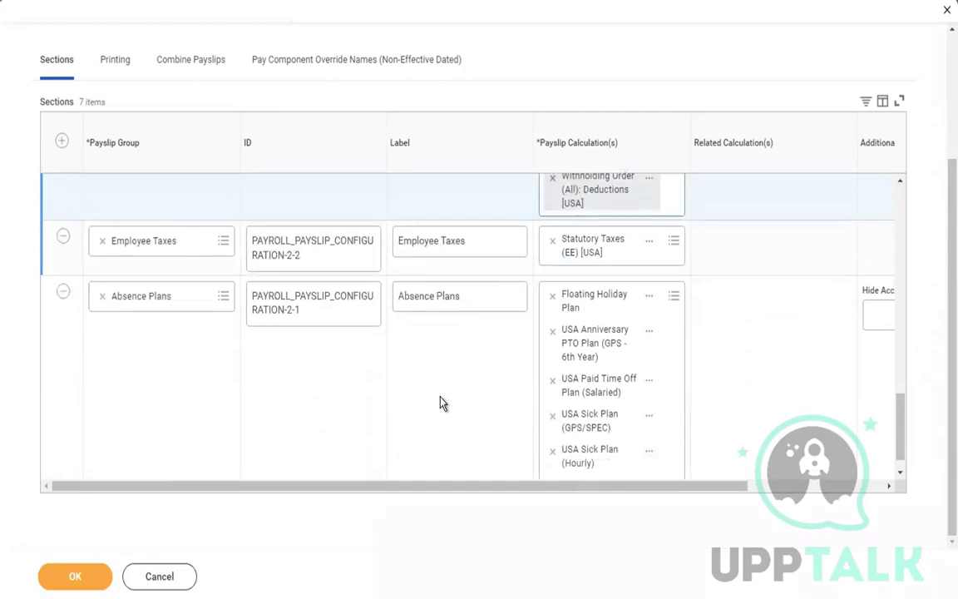
click(441, 403)
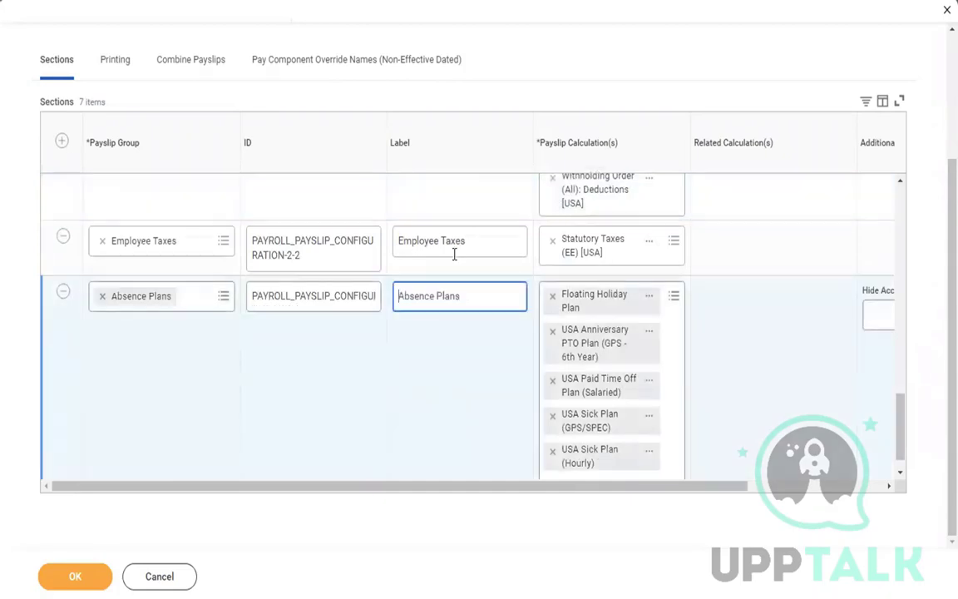
Step: Return to the Earnings section and review its label, payslip calculations, related calculations and additional configurations
click(430, 210)
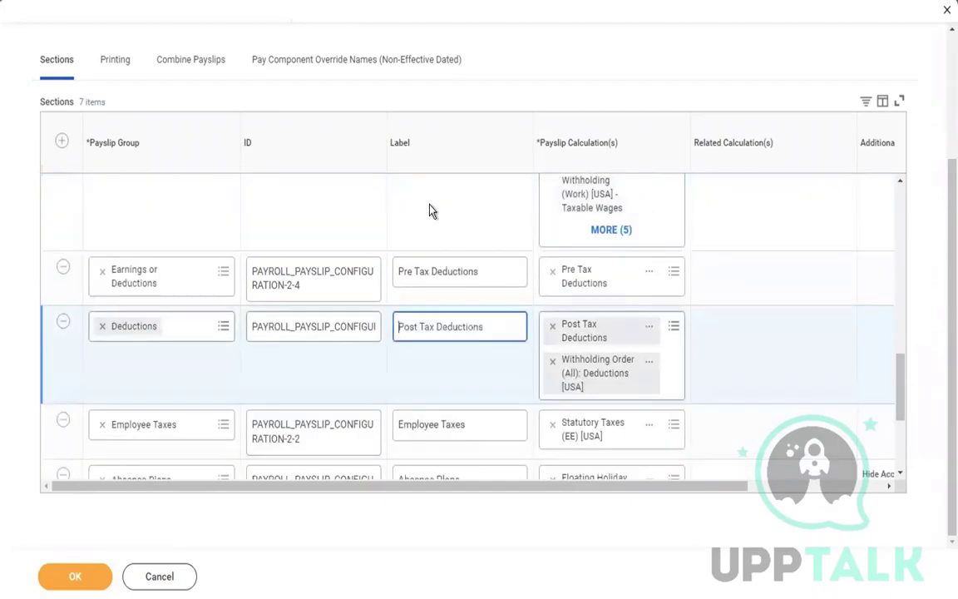
click(430, 211)
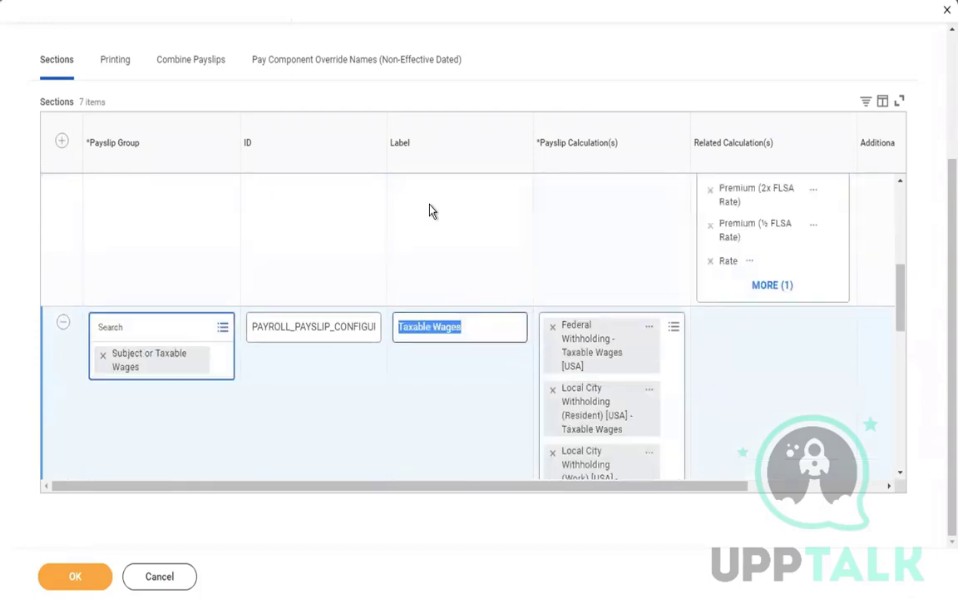
click(430, 210)
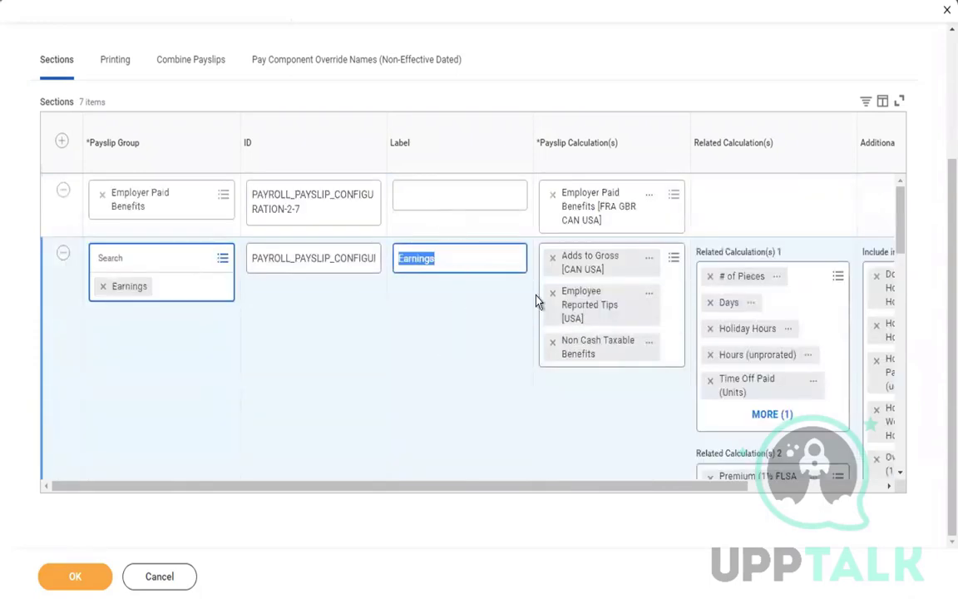
click(765, 218)
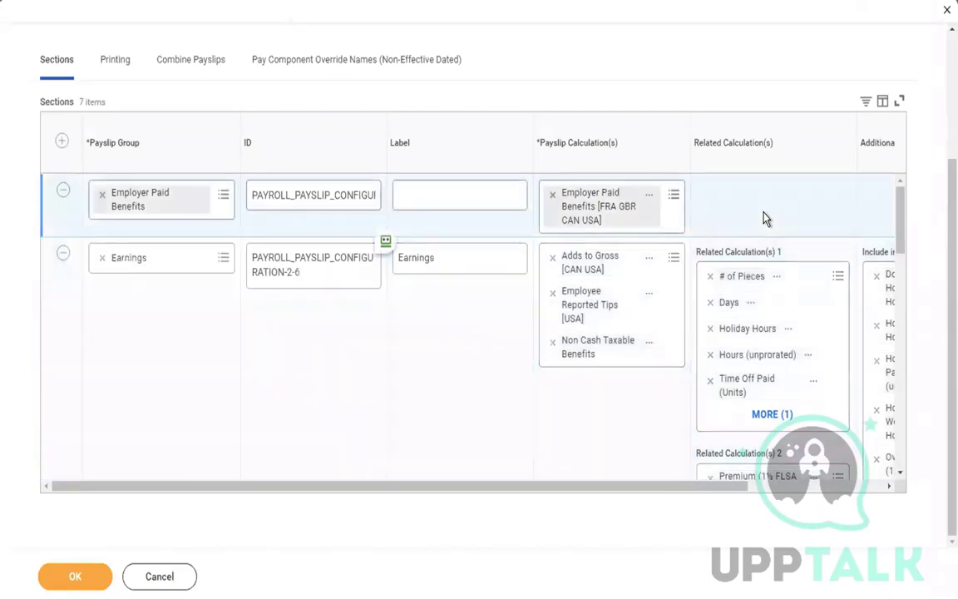
scroll(479, 428, up, 3)
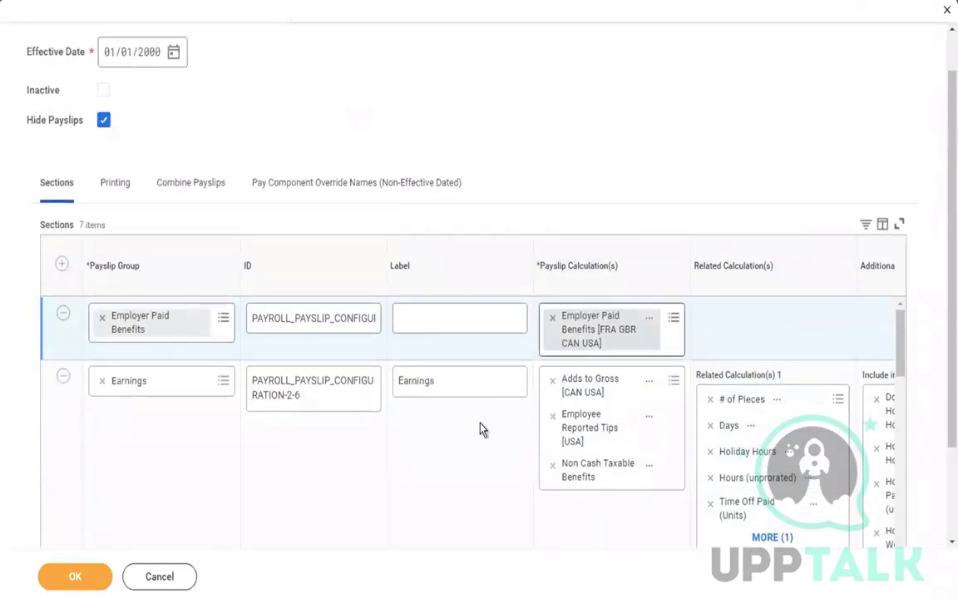
click(717, 391)
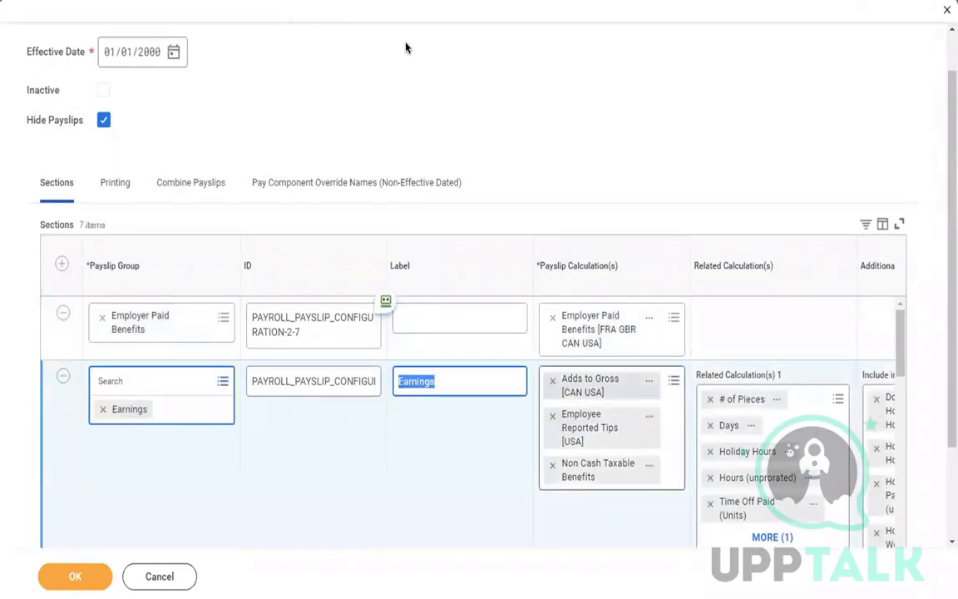
click(441, 497)
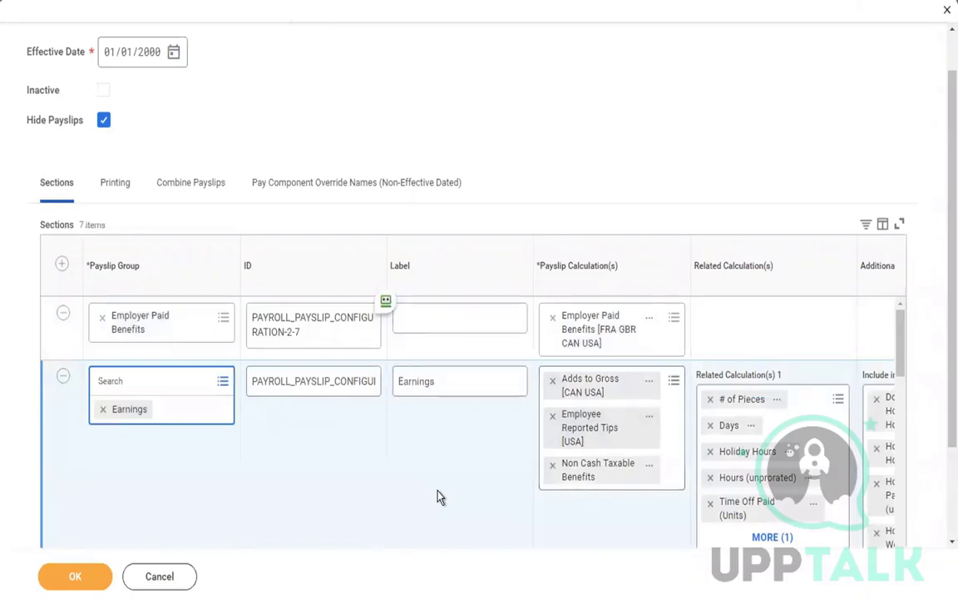
scroll(496, 387, right, 2)
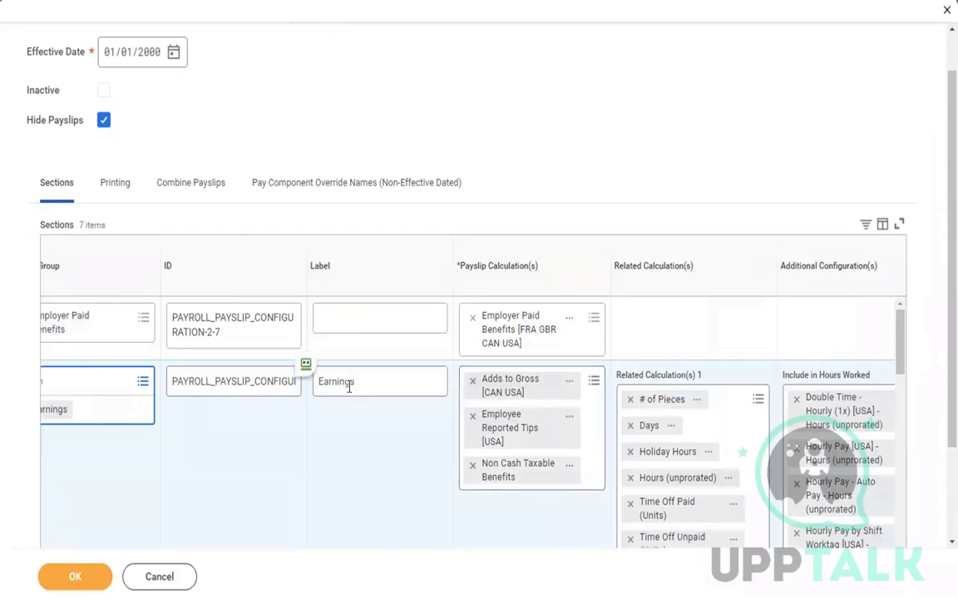
click(348, 382)
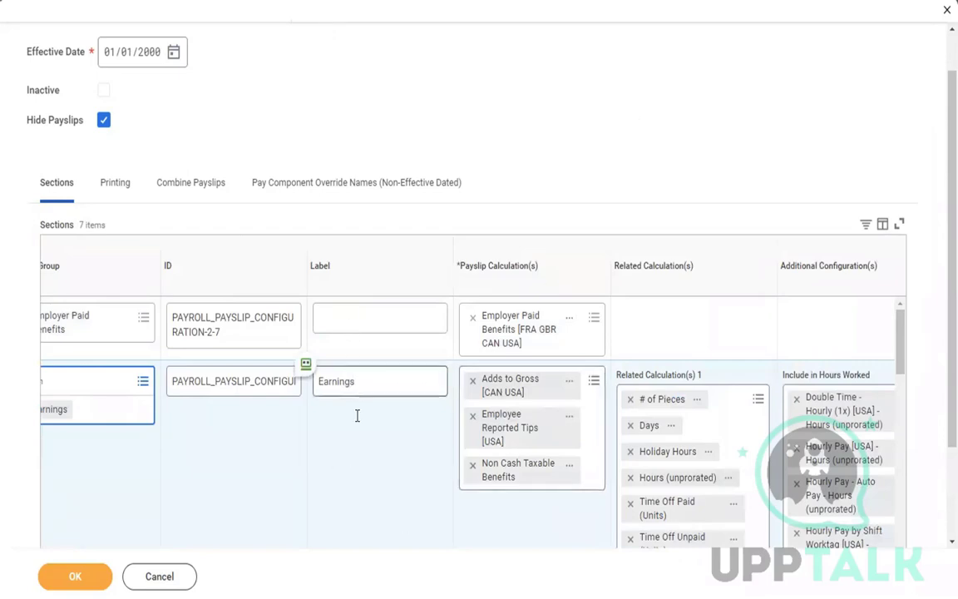
scroll(336, 478, left, 3)
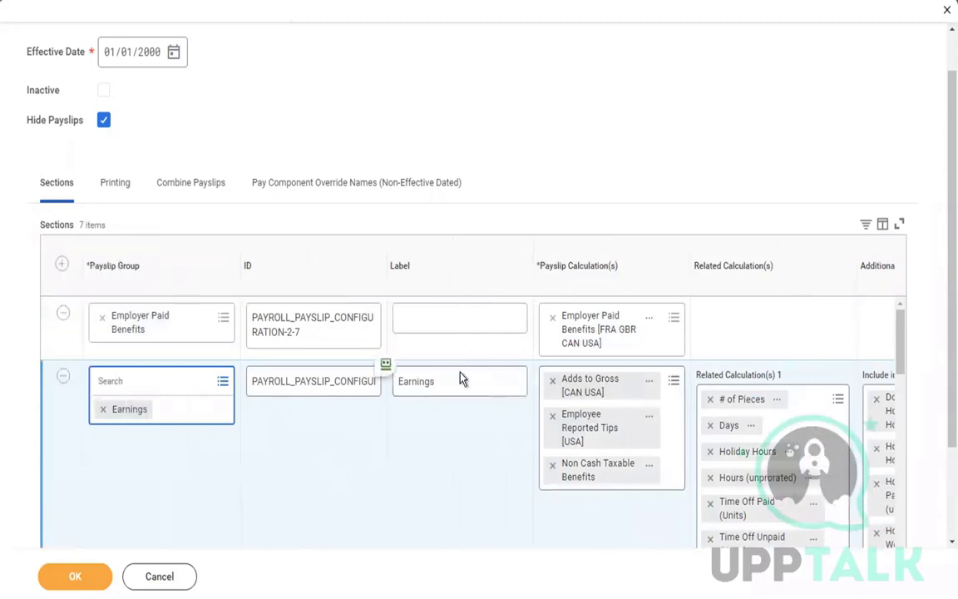
double_click(413, 382)
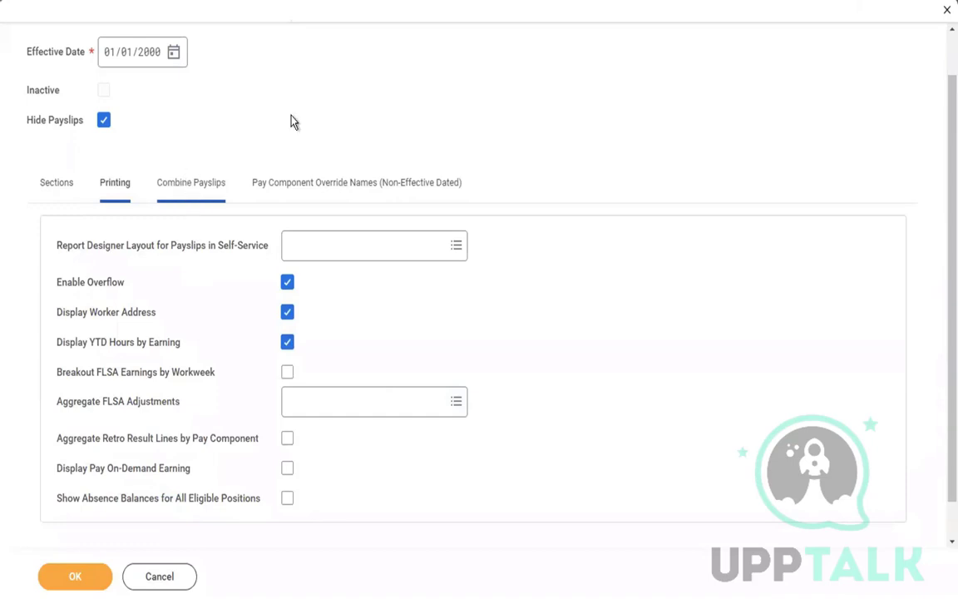
Step: Review the Combine Payslips options and the Pay Component Override Names, checking the override payslip name for NY: State Disability Insurance (SDI)
click(200, 179)
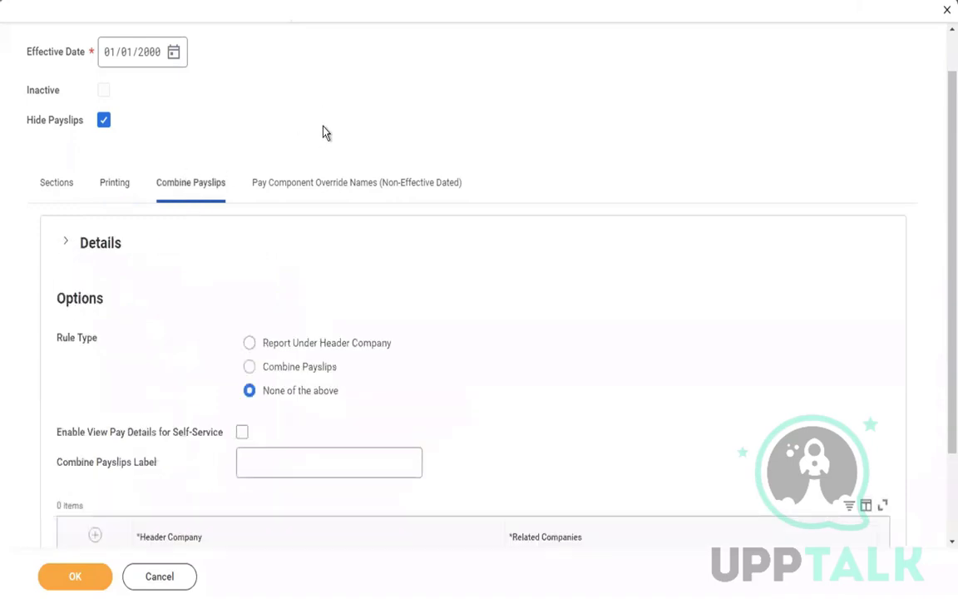
scroll(325, 133, down, 1)
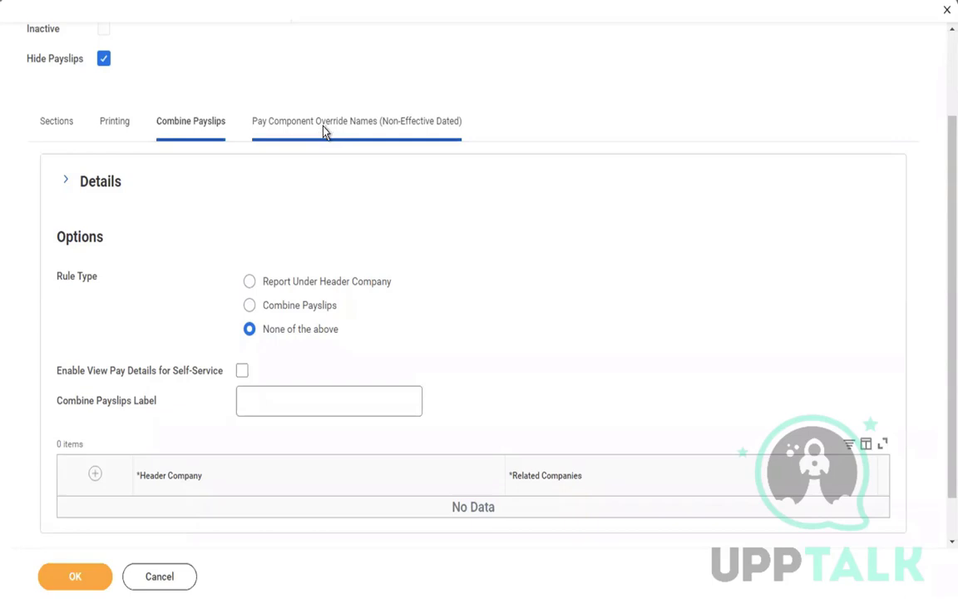
click(324, 125)
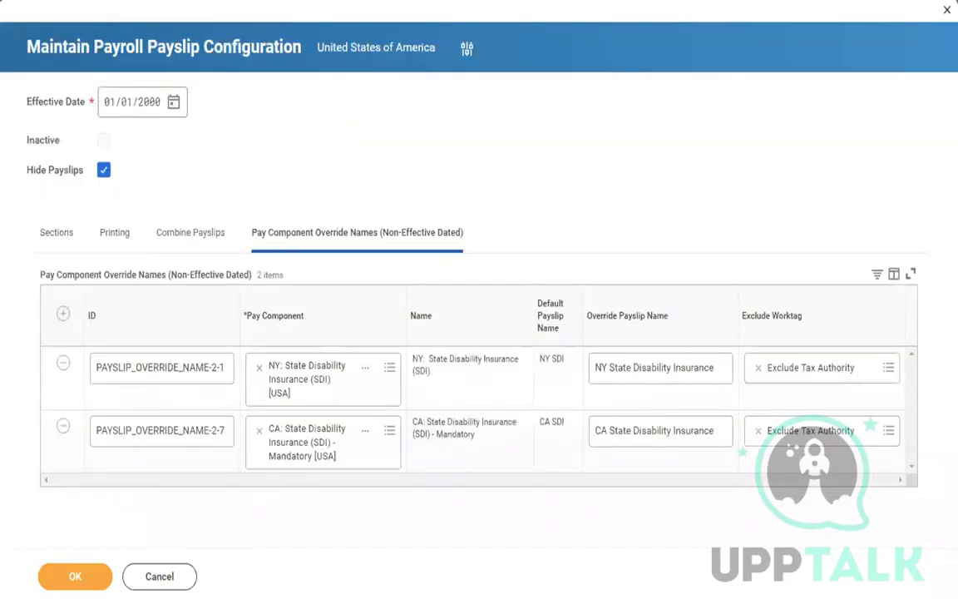
mouse_move(374, 595)
triple_click(158, 372)
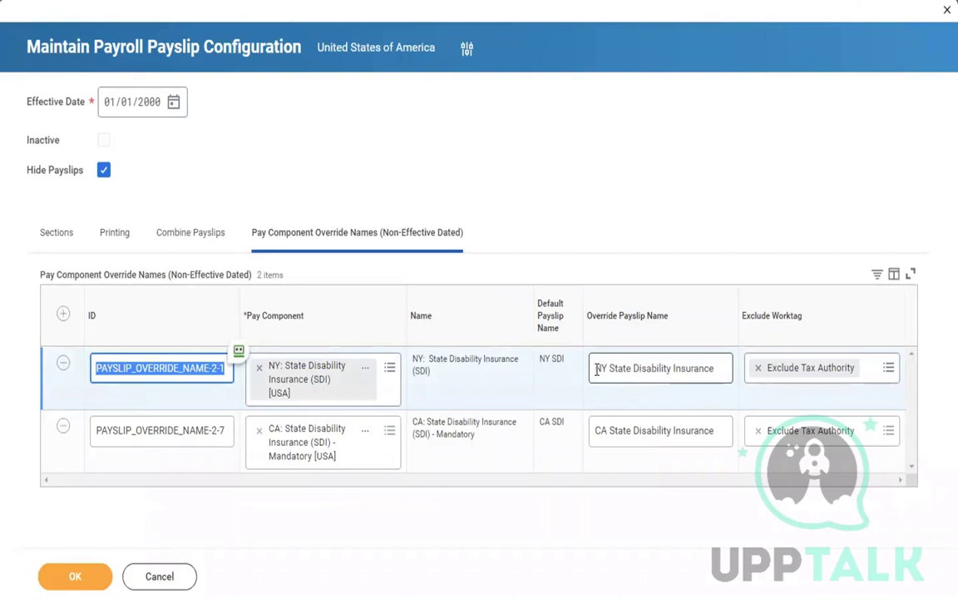
drag(596, 370, 733, 396)
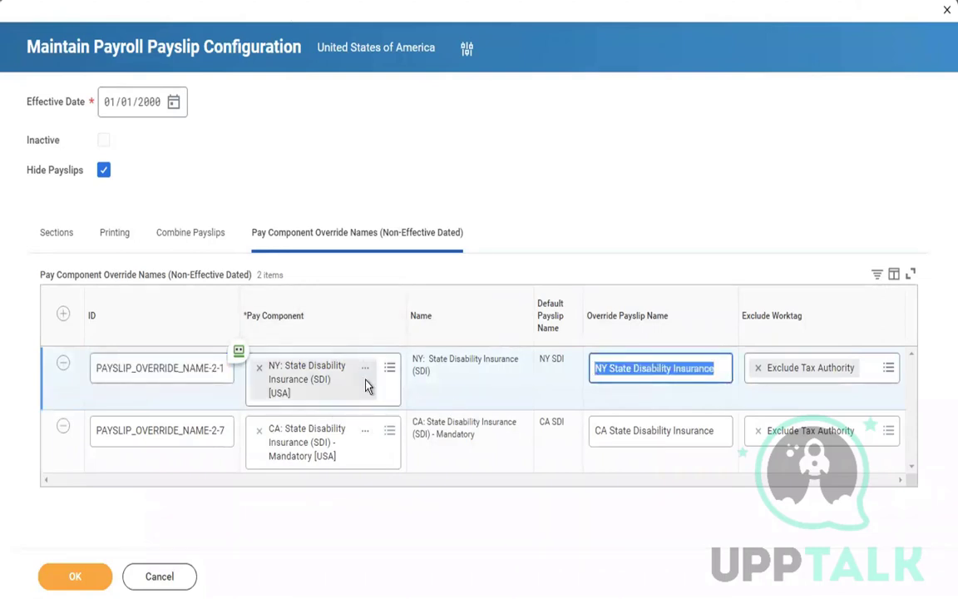
click(663, 284)
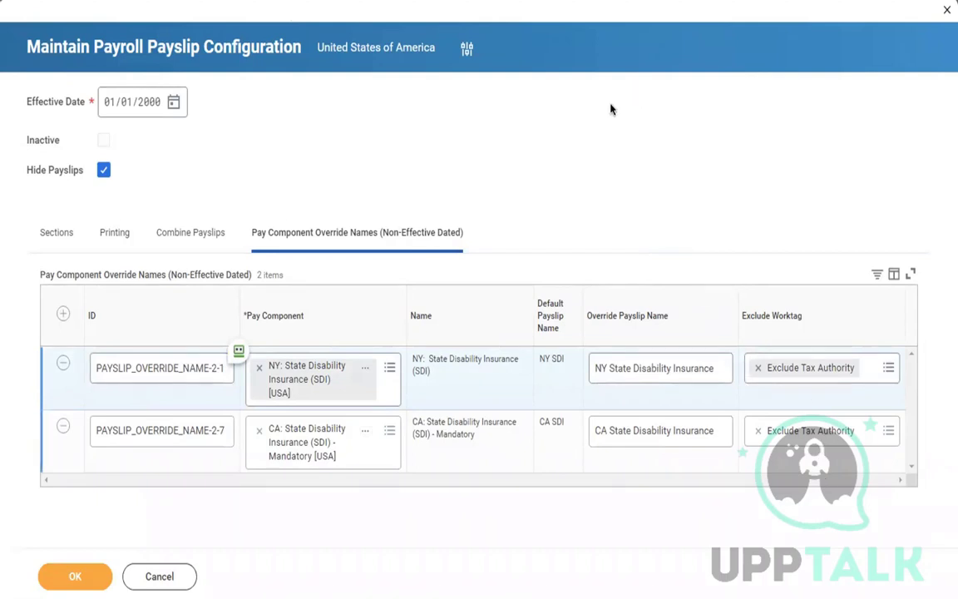
Step: Add a row to the Pay Component Override Names table, reusing the ID PAYSLIP_OVERRIDE_NAME-2-7 from the CA State Disability Insurance row
double_click(141, 376)
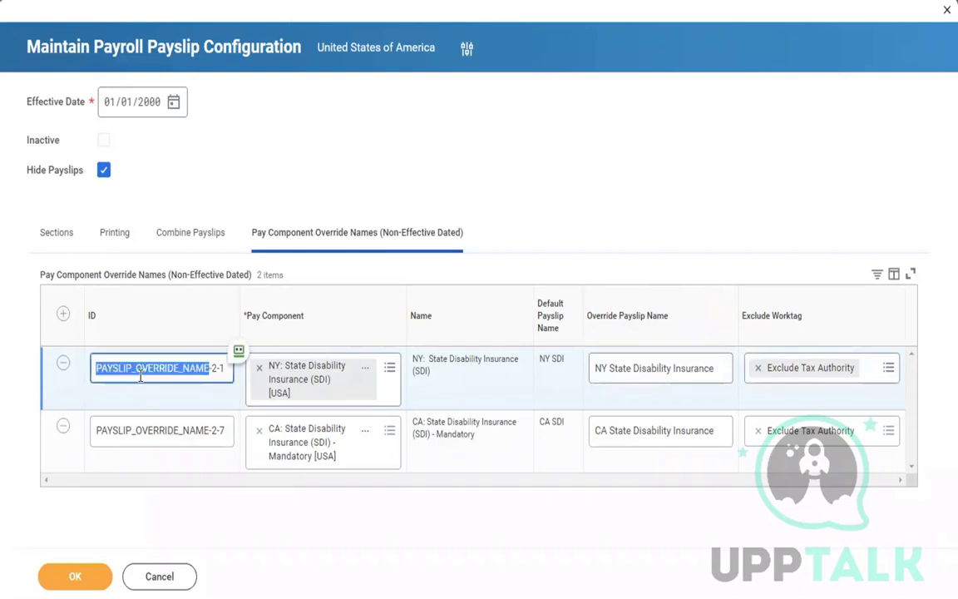
triple_click(147, 432)
key(ctrl+c)
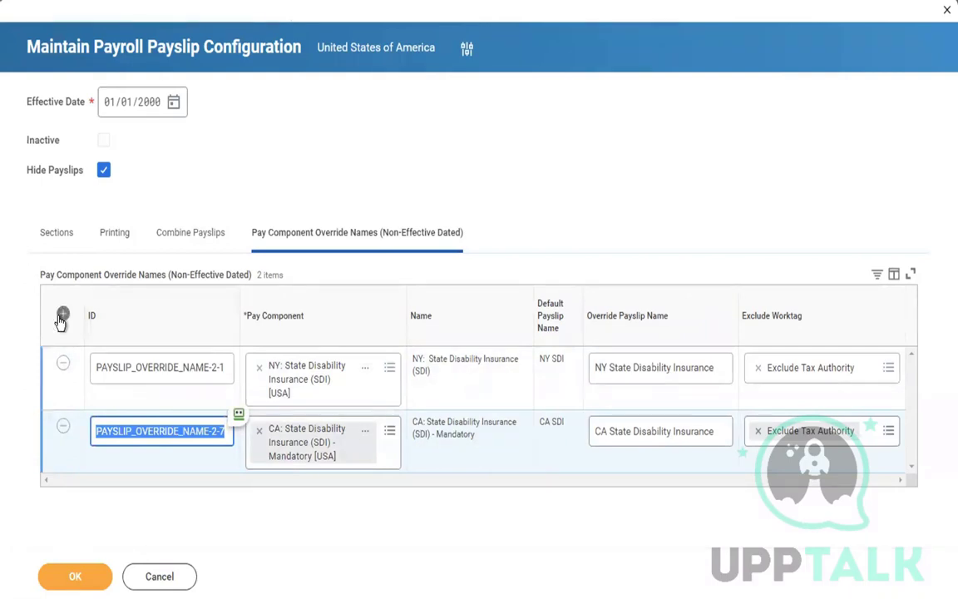
click(60, 322)
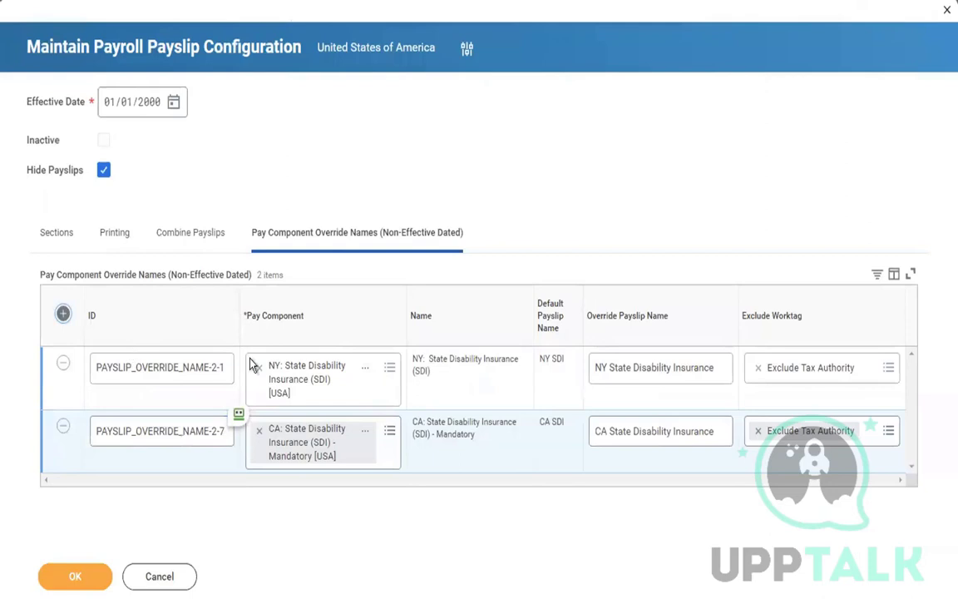
click(149, 366)
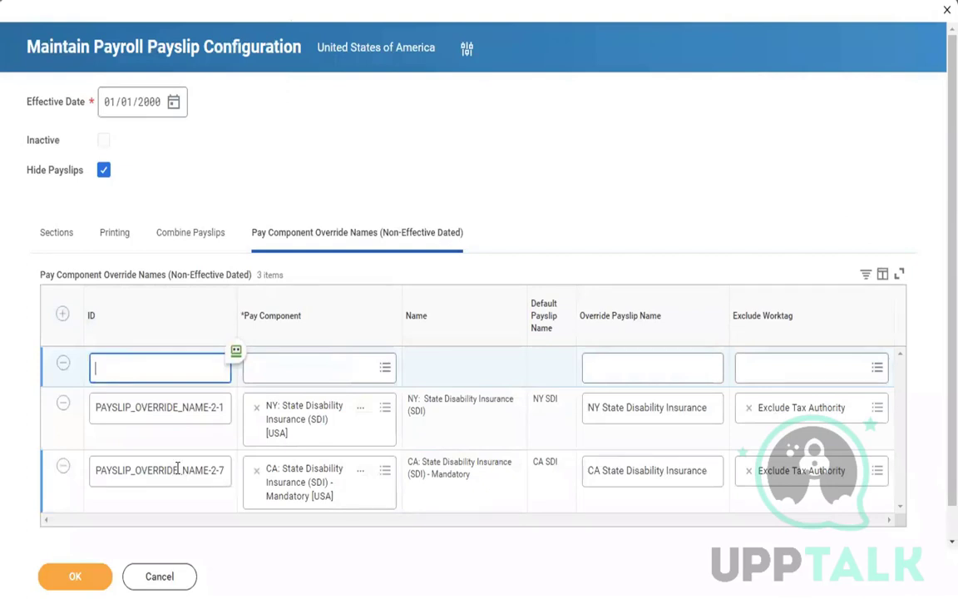
click(177, 469)
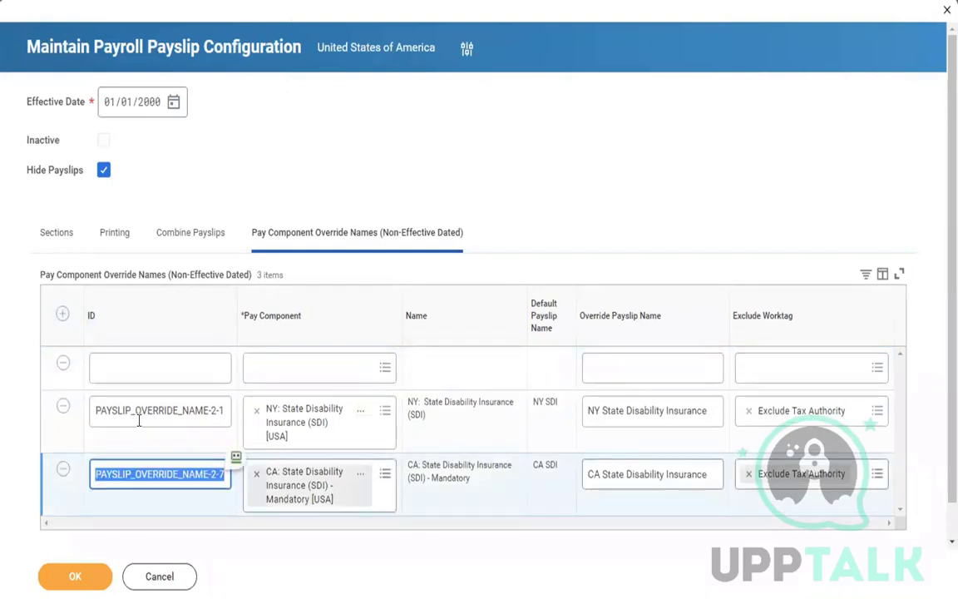
click(115, 374)
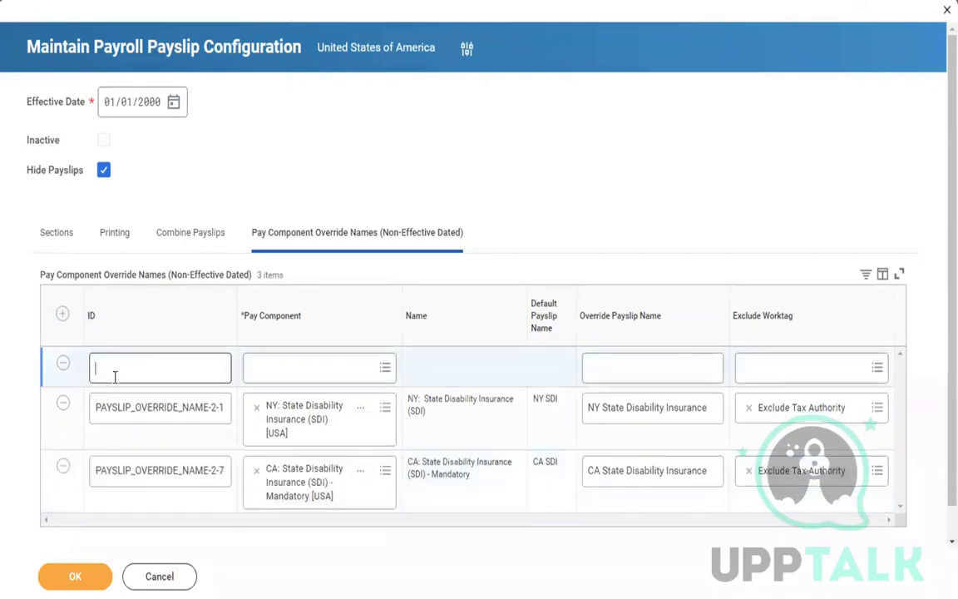
key(ctrl+v)
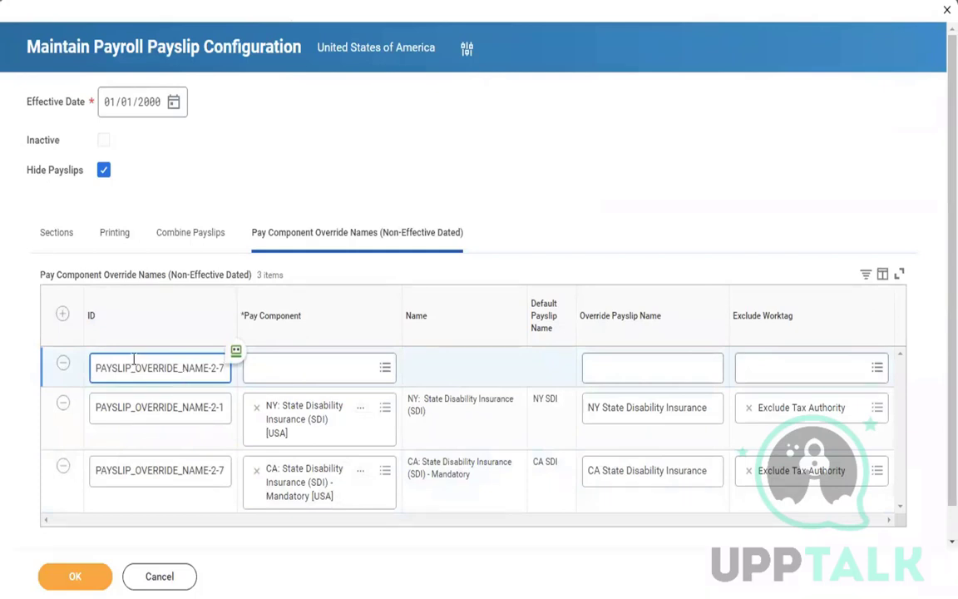
click(359, 380)
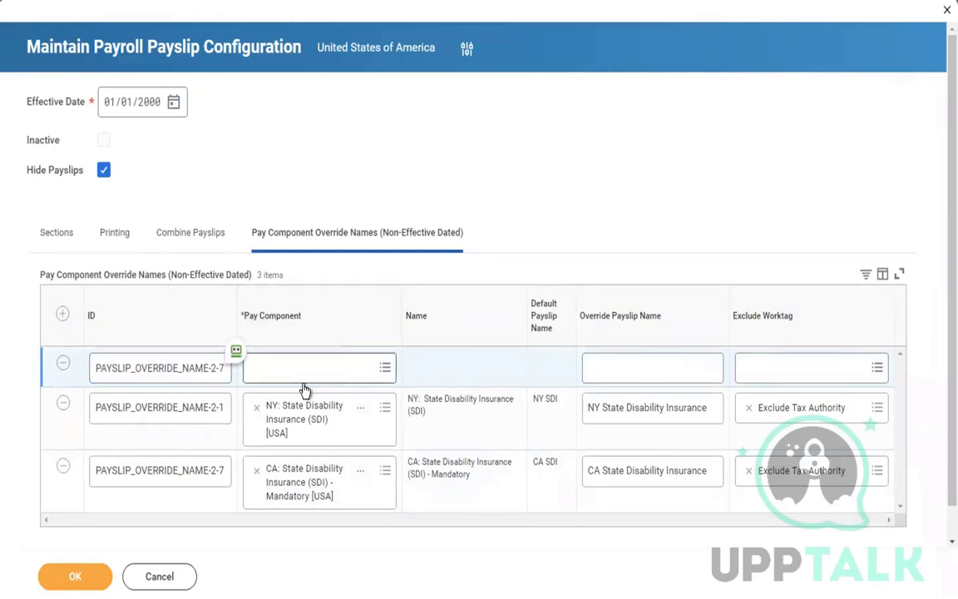
Step: Remove the newly added row with the empty pay component from the Pay Component Override Names table
click(220, 421)
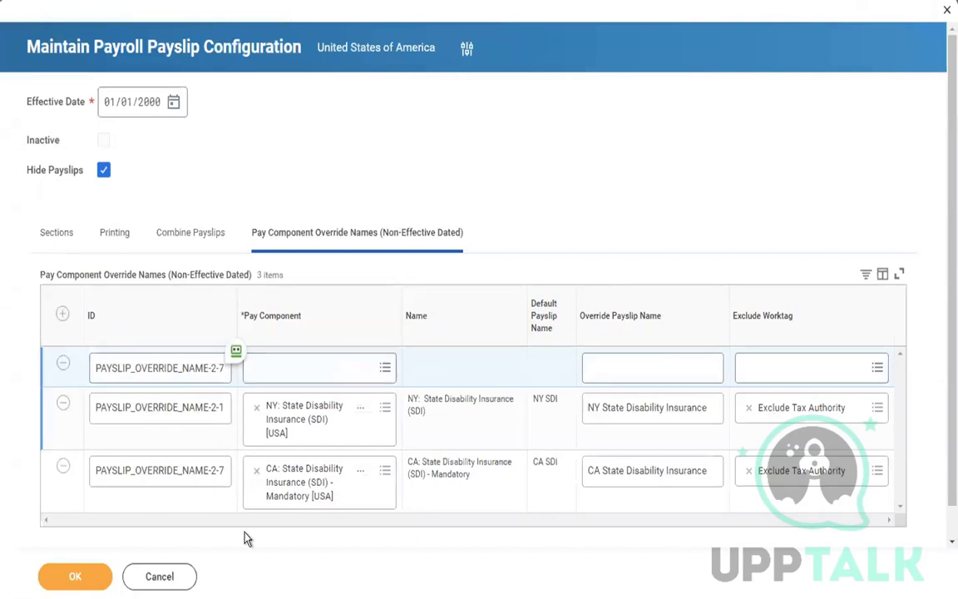
click(65, 364)
click(64, 364)
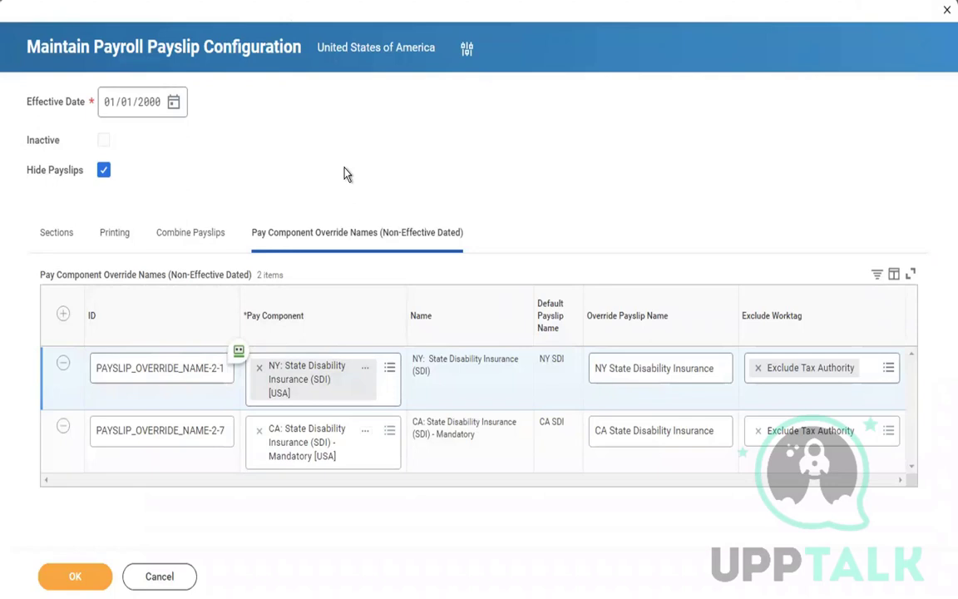
click(162, 366)
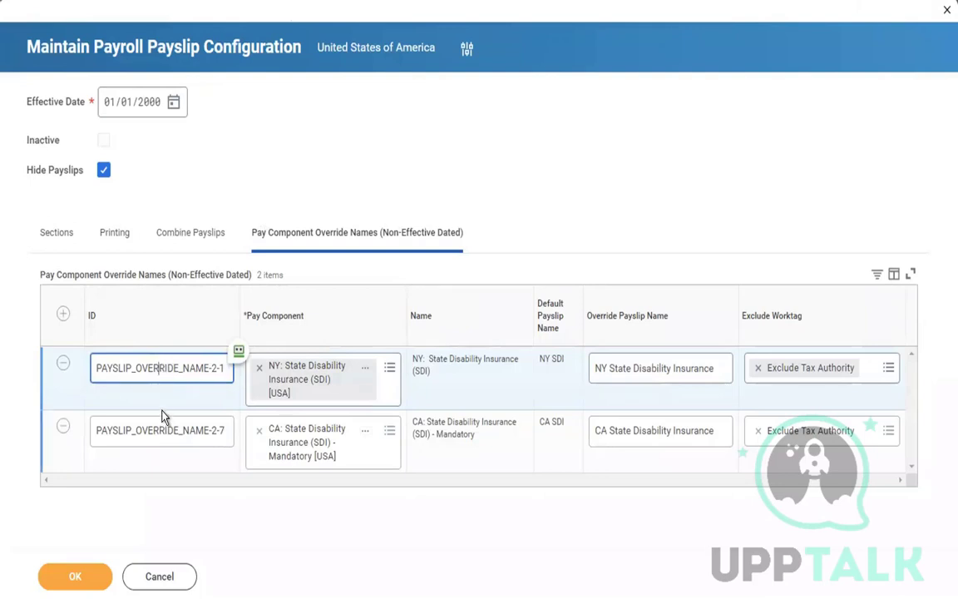
click(420, 139)
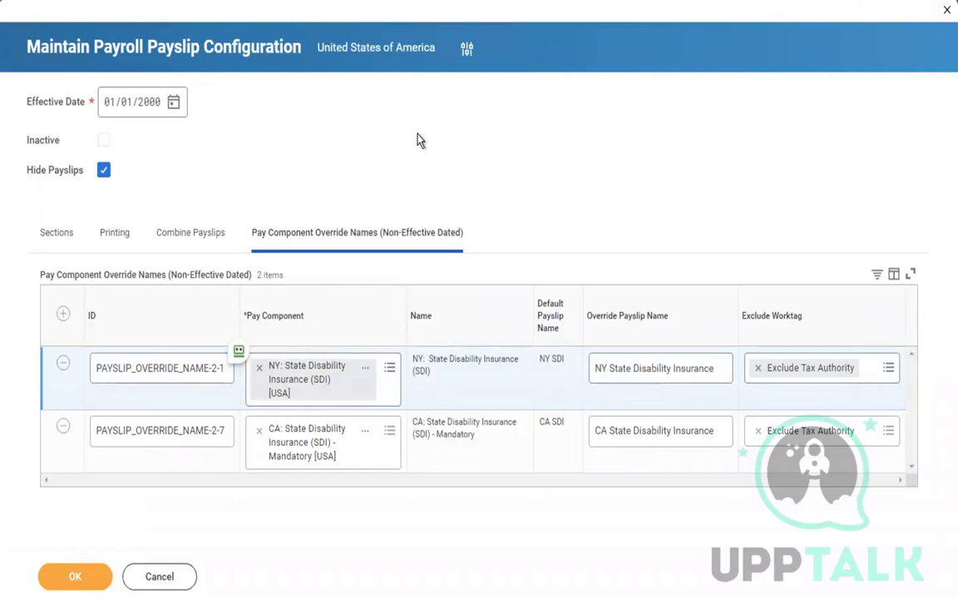
Step: Return to the payslip Sections and review the groups from Employer Paid Benefits and Earnings through Taxable Wages, deductions, Employee Taxes and Absence Plans
click(67, 232)
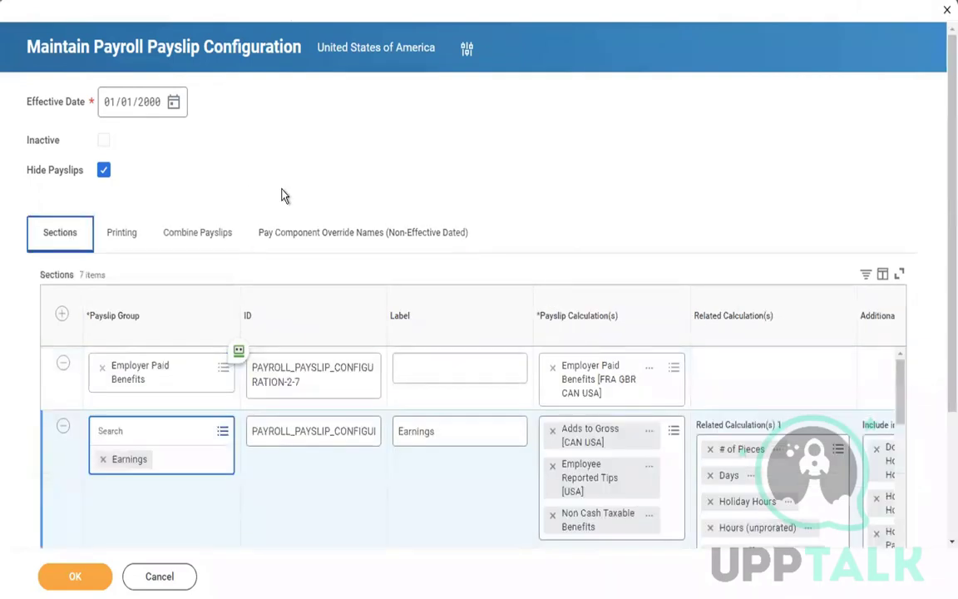
click(453, 172)
scroll(450, 172, down, 4)
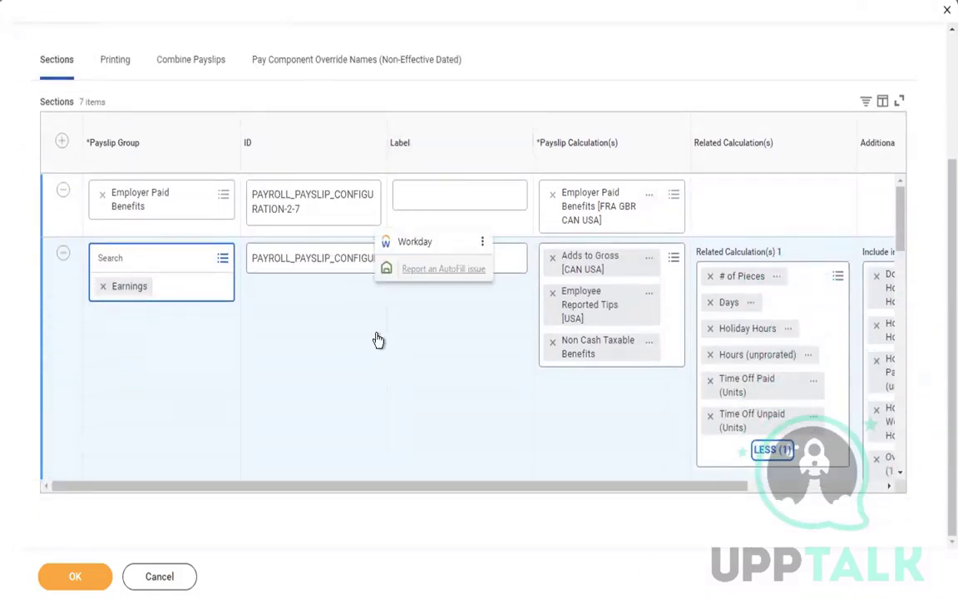
scroll(376, 334, down, 2)
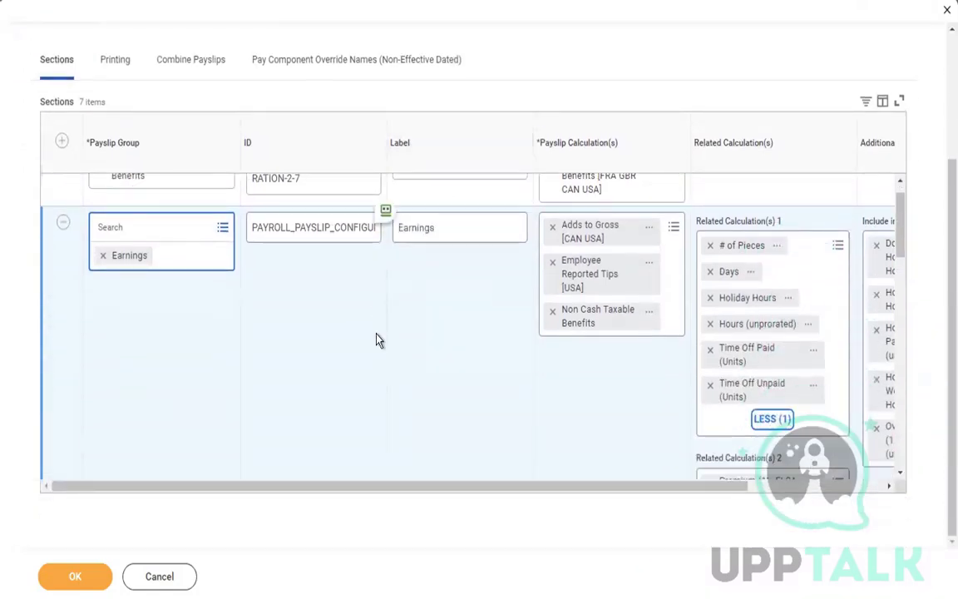
scroll(376, 339, down, 10)
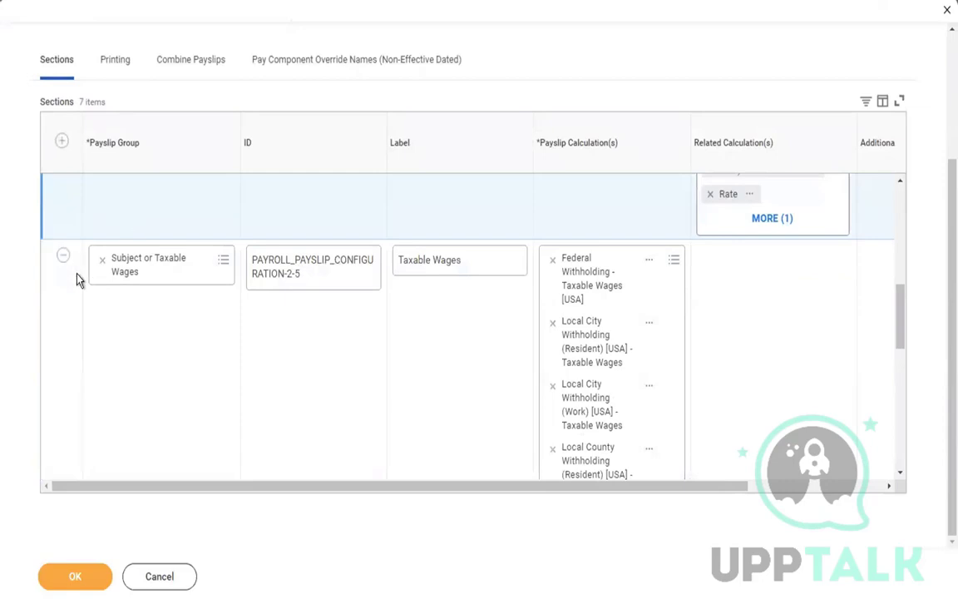
click(197, 333)
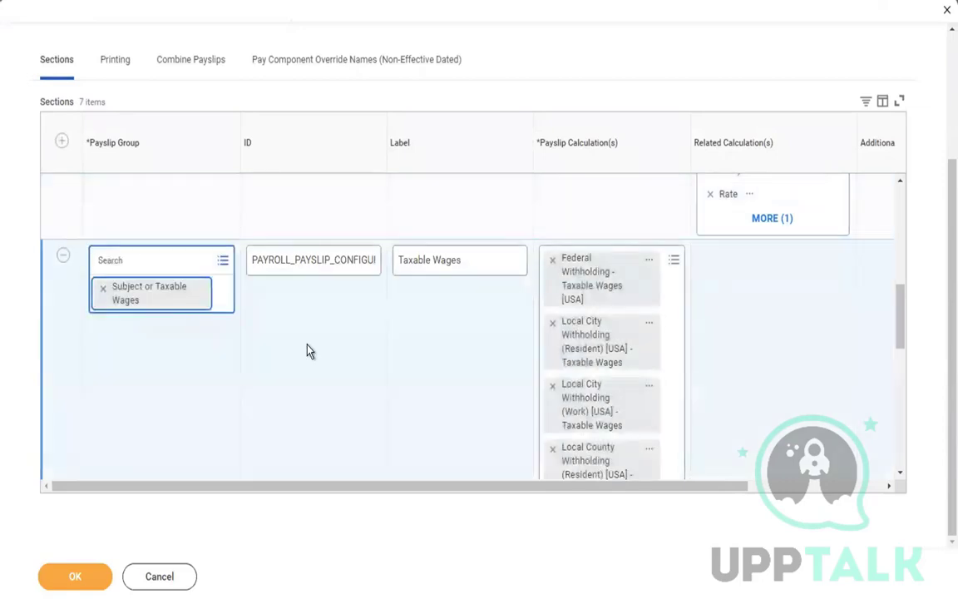
scroll(308, 351, down, 1)
scroll(310, 349, down, 3)
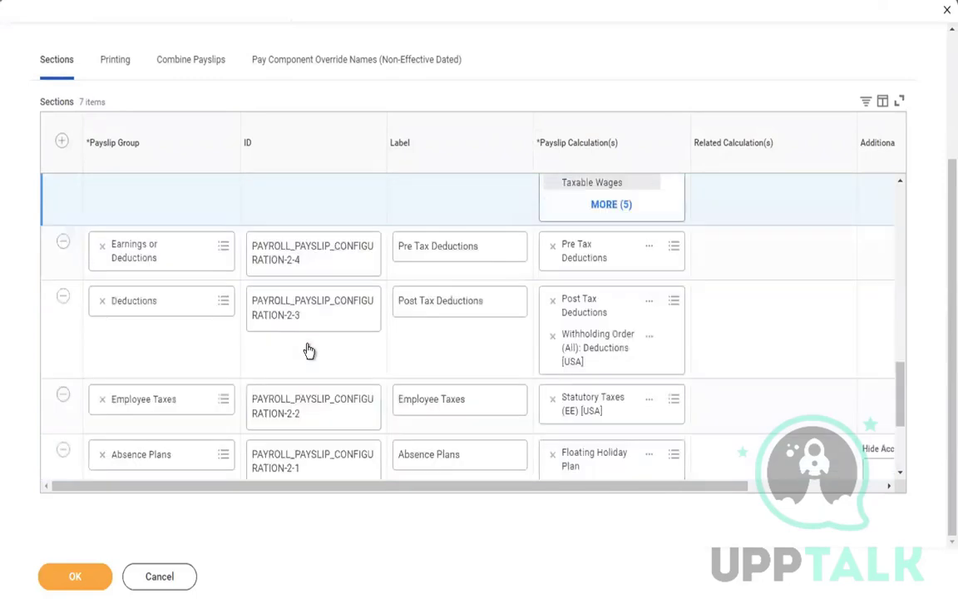